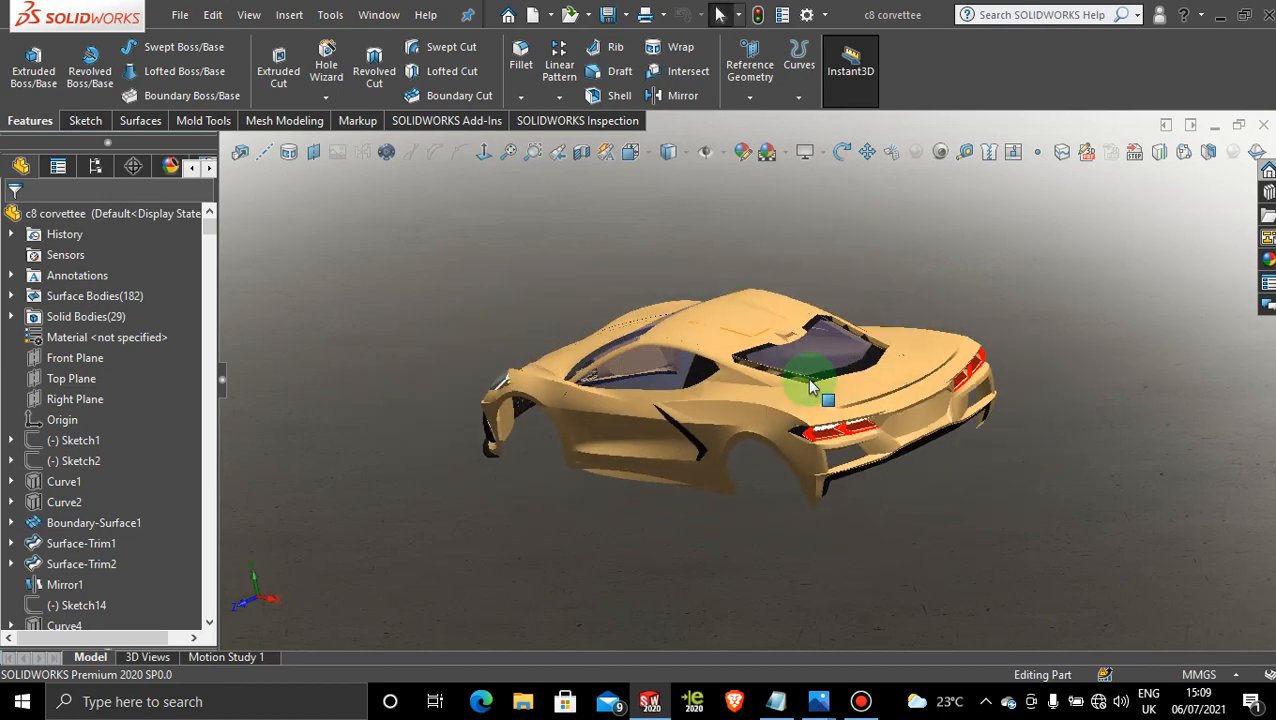
- Examine the car body's rear end, including the tail lights, rear bumper and lower trim, from several angles
scroll(807, 380, down, 4)
scroll(855, 447, up, 5)
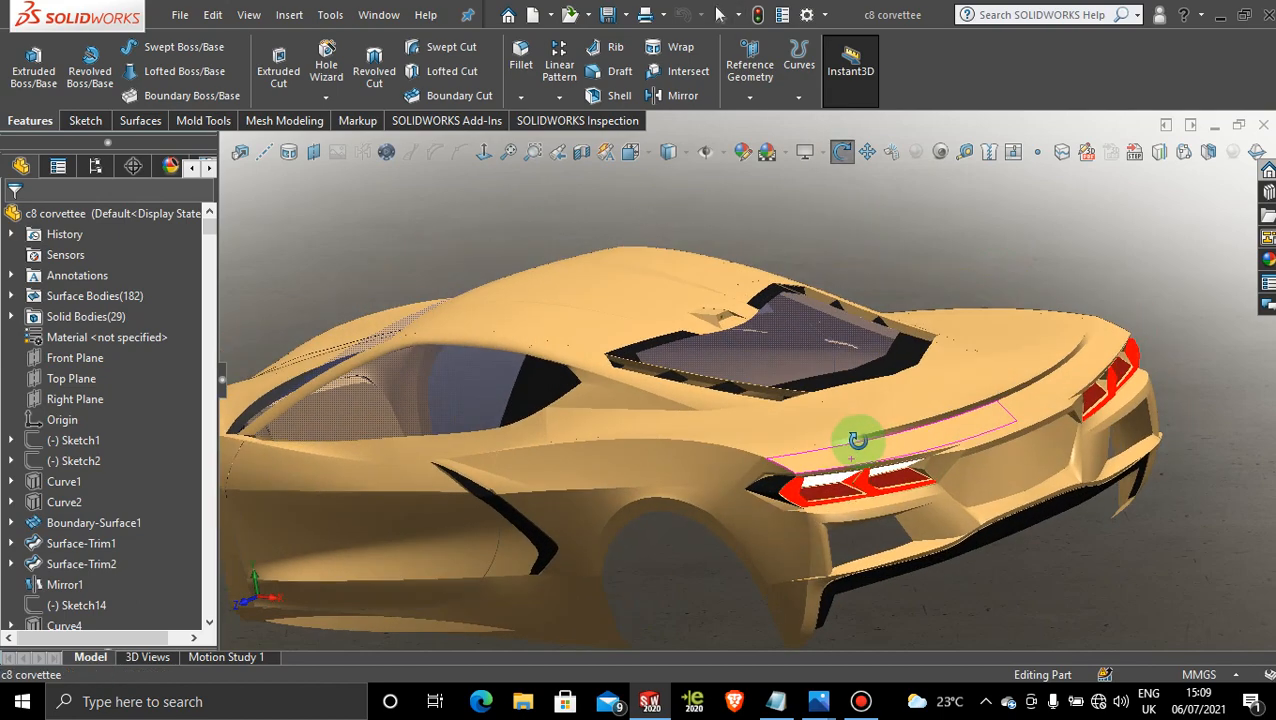
middle_drag(857, 441, 832, 456)
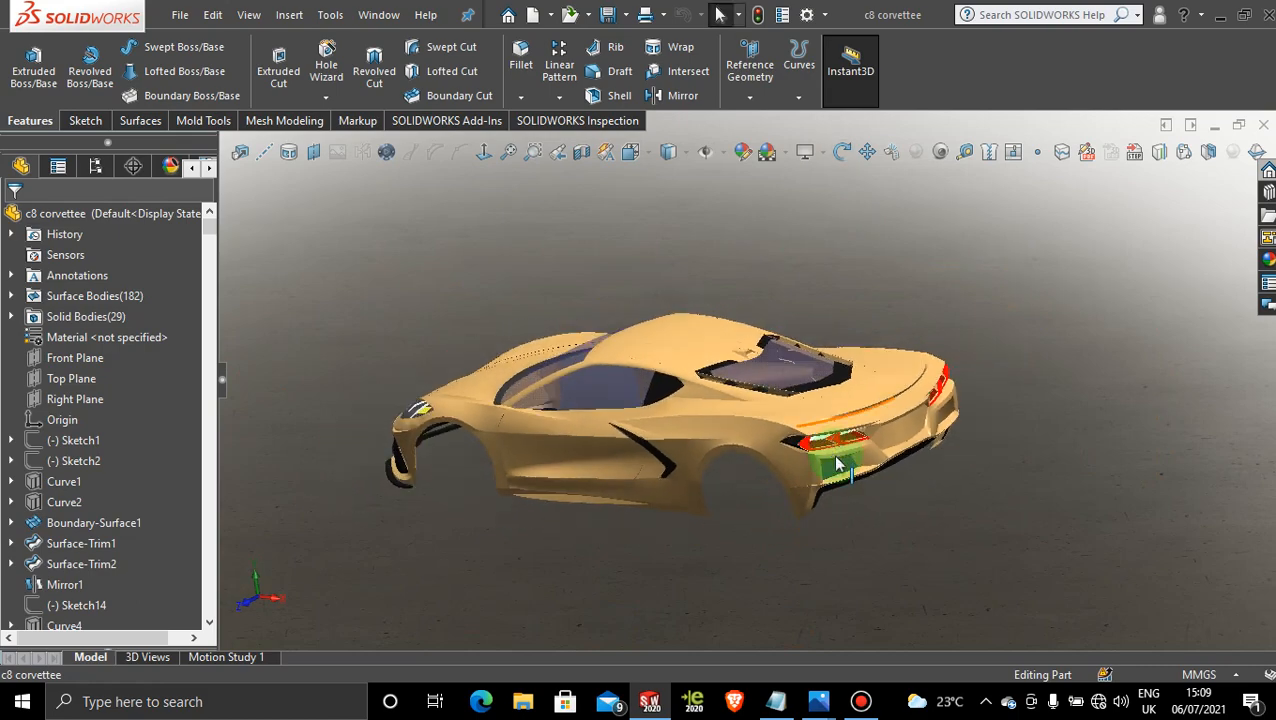
scroll(849, 545, down, 3)
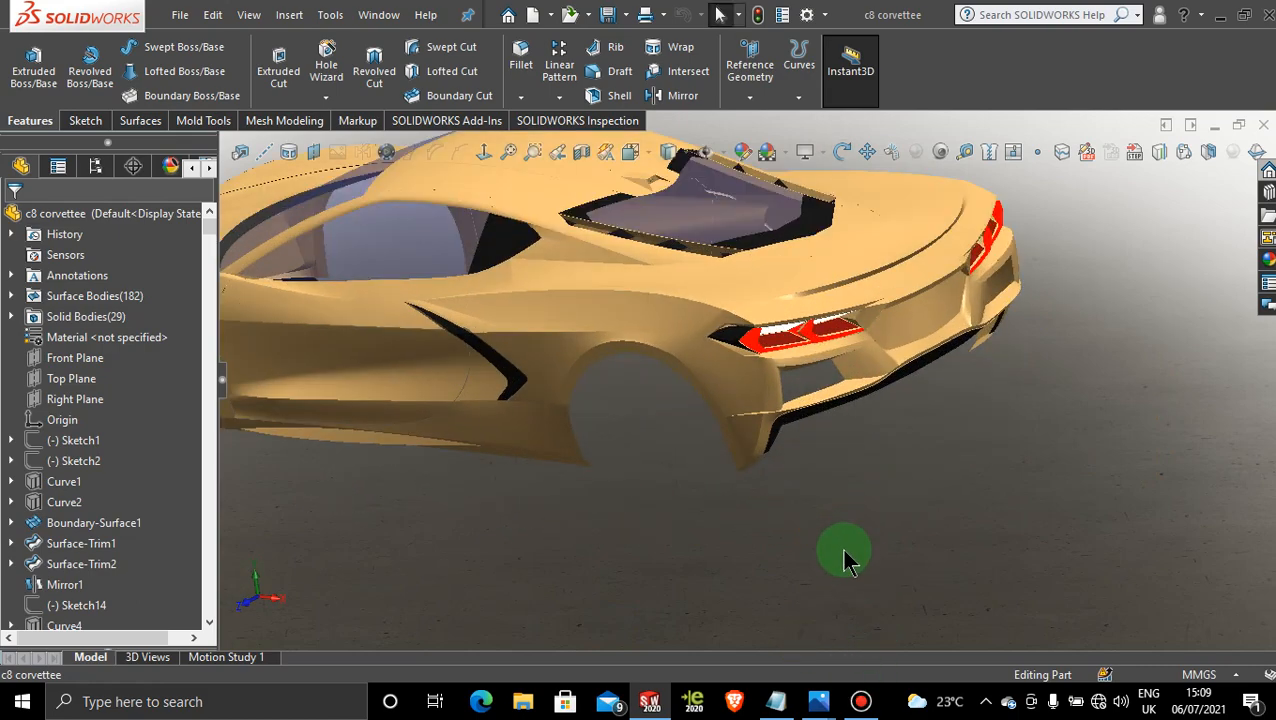
middle_drag(853, 495, 854, 421)
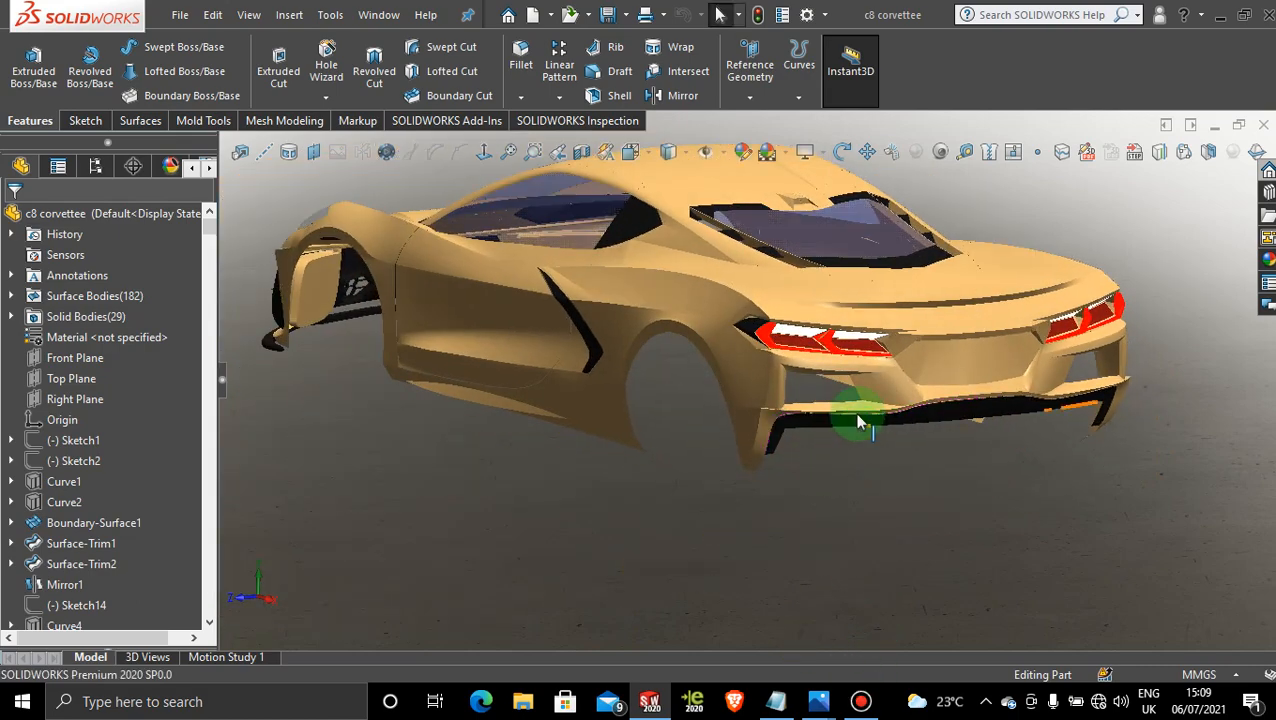
scroll(812, 299, up, 3)
scroll(800, 298, down, 5)
middle_drag(848, 485, 892, 488)
scroll(870, 578, down, 3)
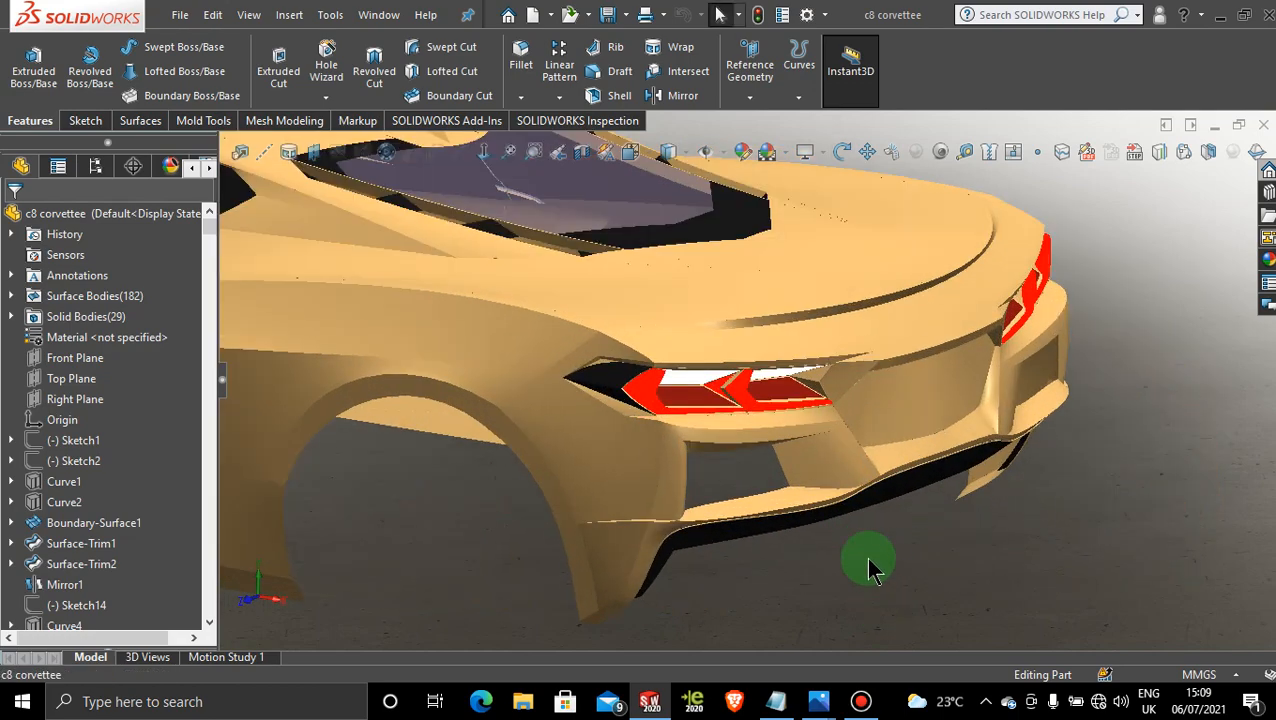
- Switch to the rear three-quarter Corvette reference photo in Photos and examine the spoiler, tail lights, rear bumper and exhausts up close
mouse_move(815, 705)
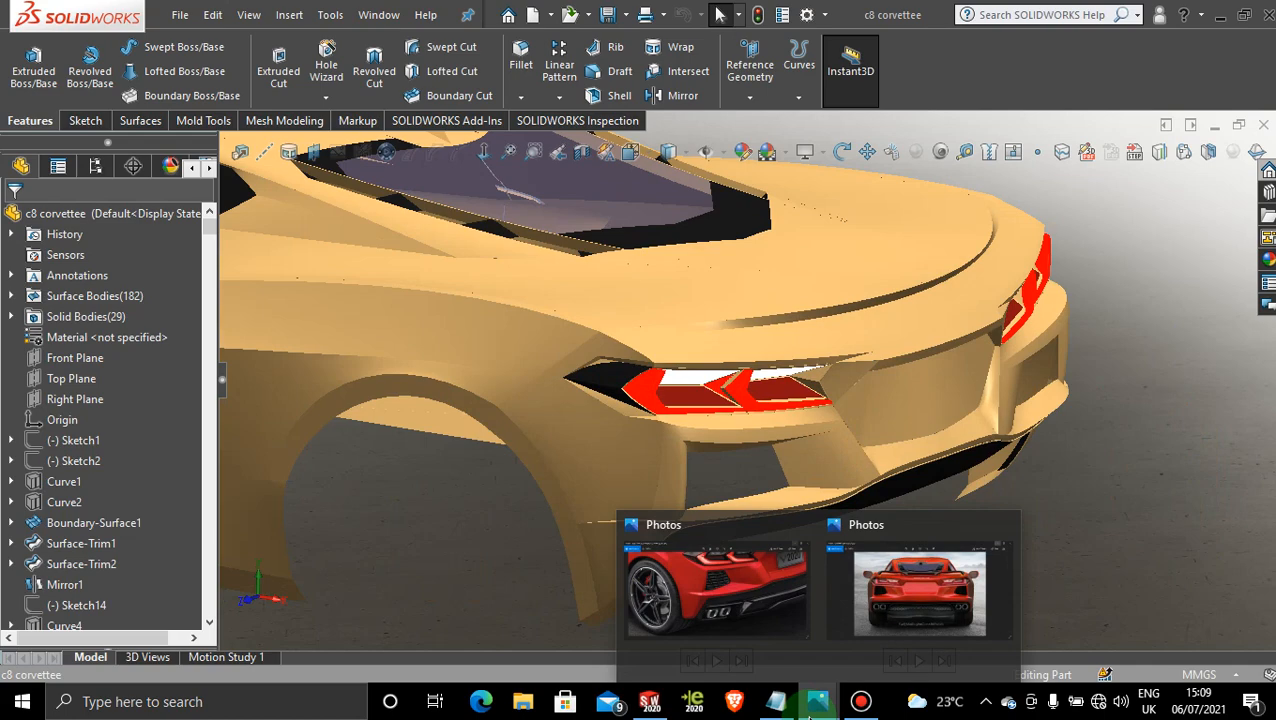
click(755, 585)
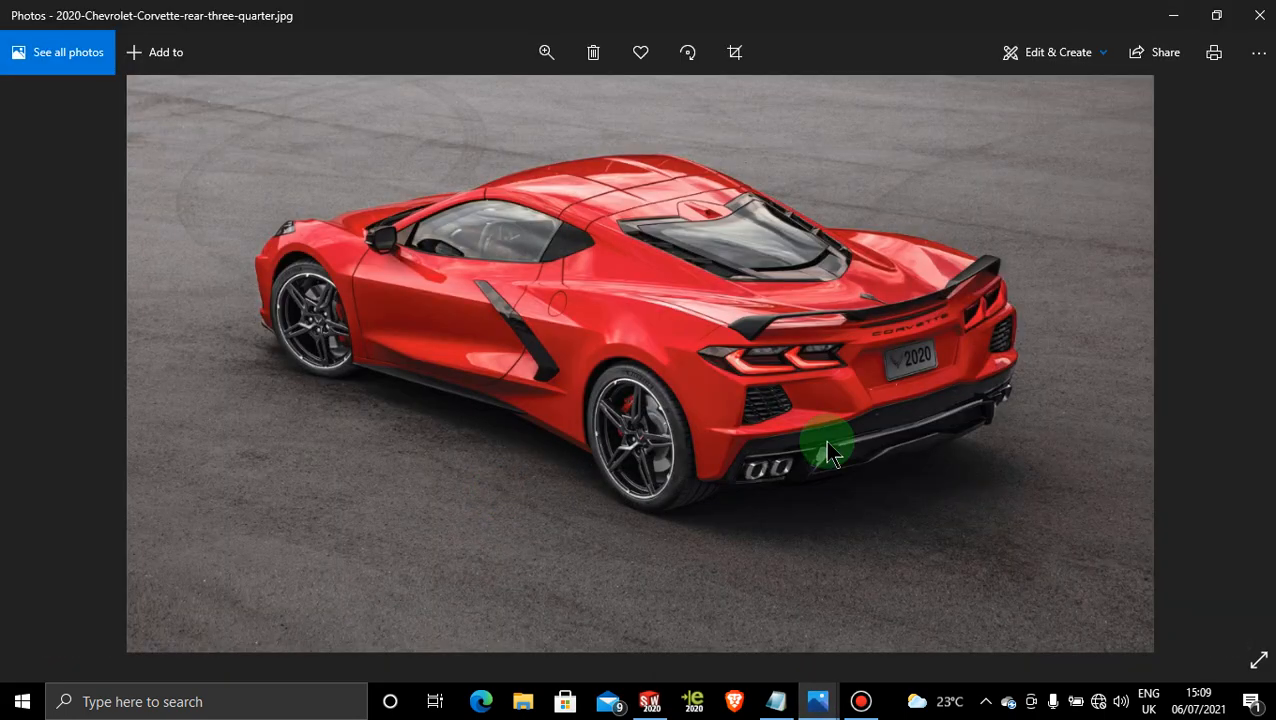
click(533, 59)
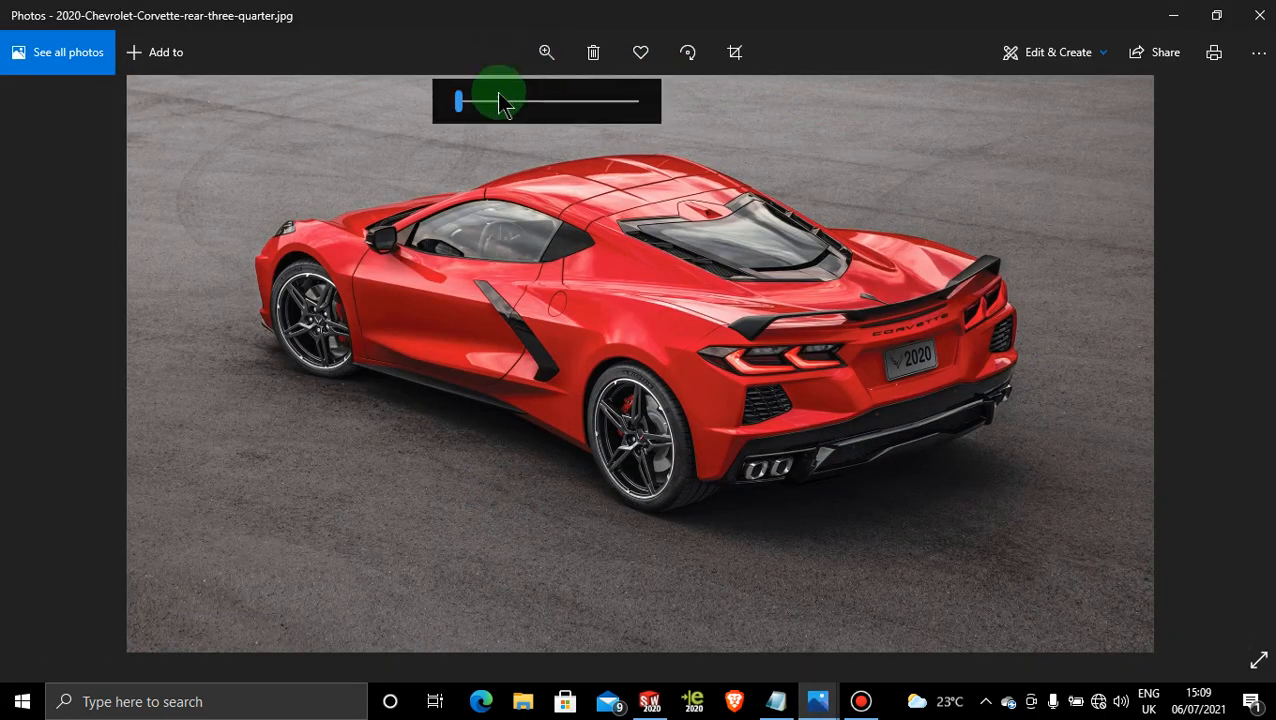
drag(498, 100, 520, 99)
drag(444, 210, 339, 284)
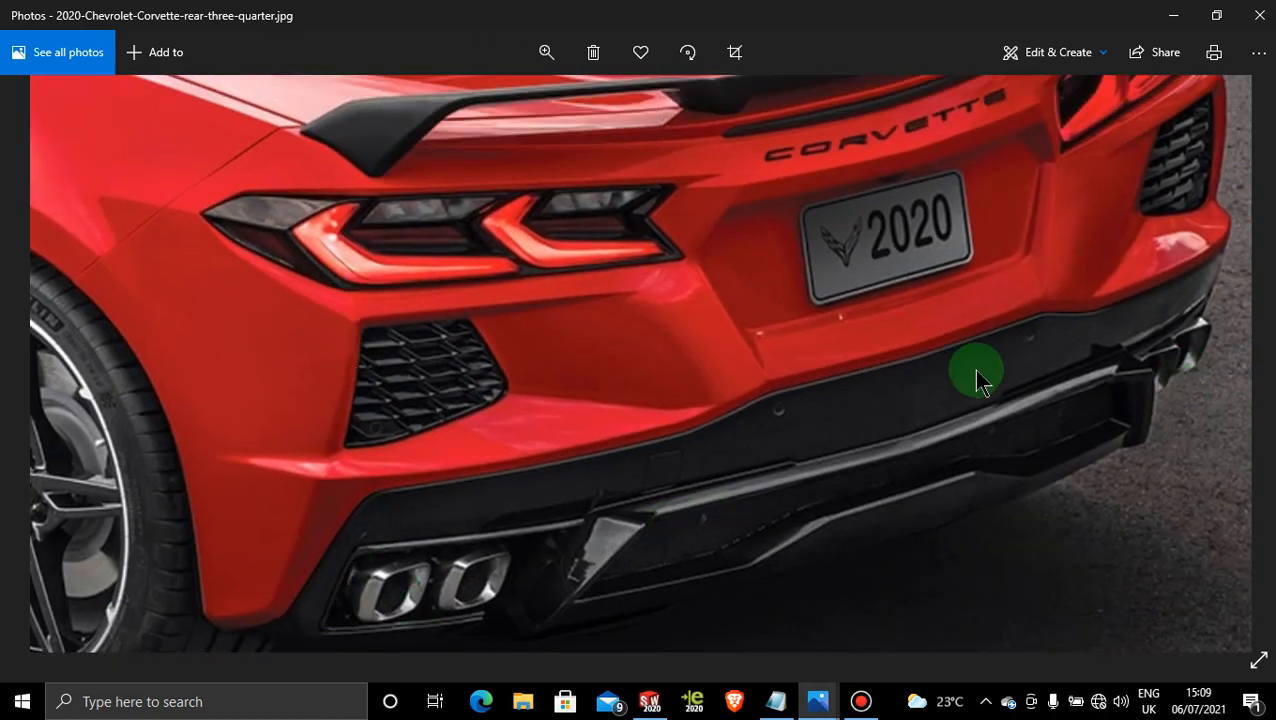
drag(767, 305, 752, 415)
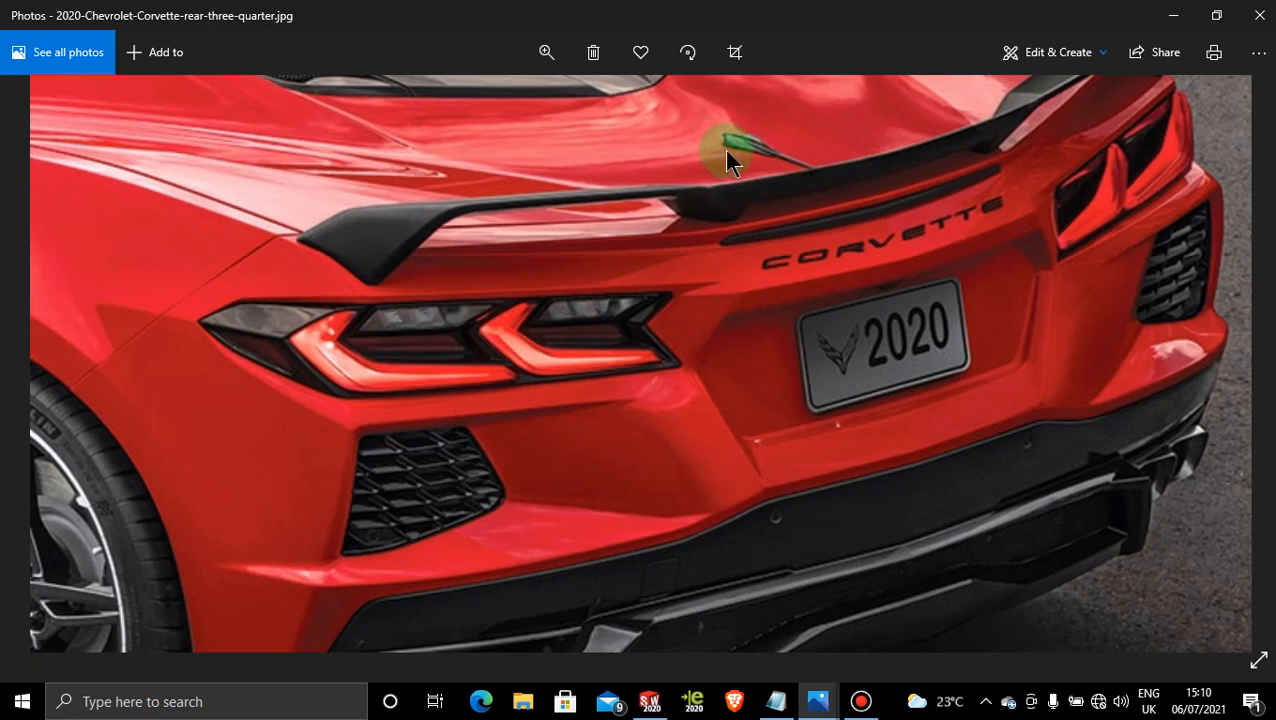
drag(806, 427, 785, 275)
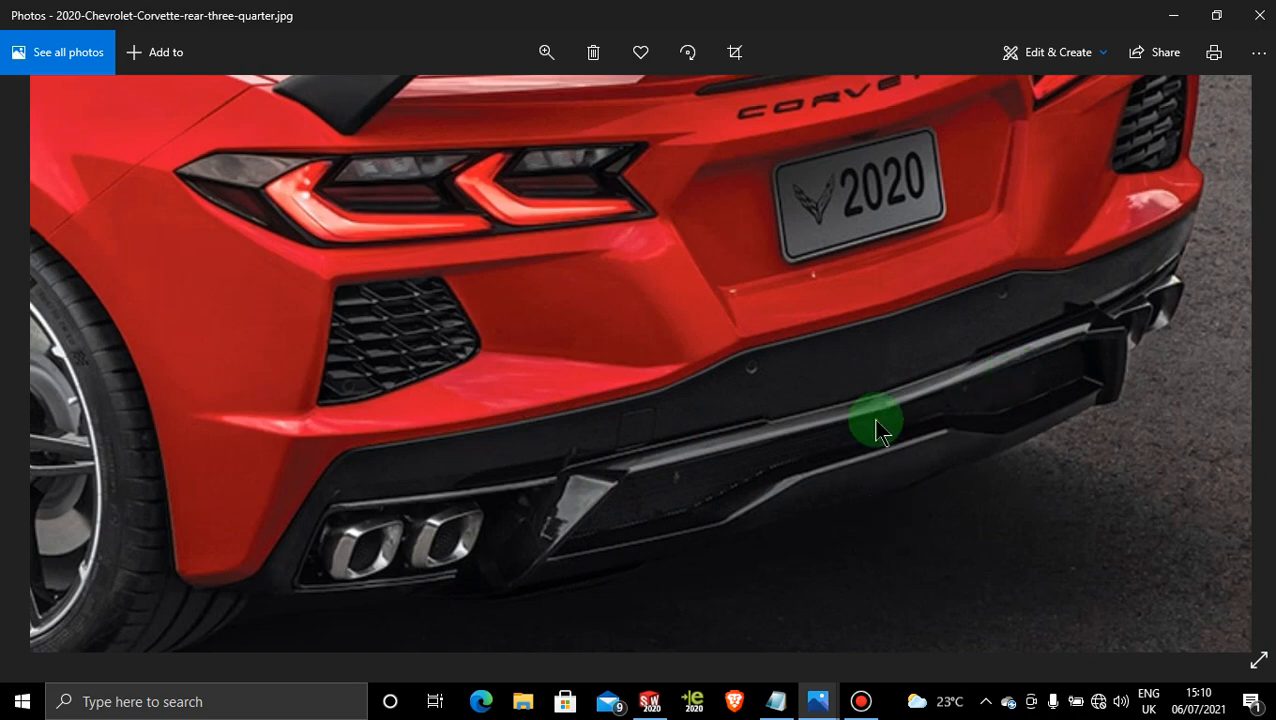
- Examine the door, side mirror, window, side intake and rear wheel arch in the reference photo, ending at the rear bumper
drag(515, 407, 672, 485)
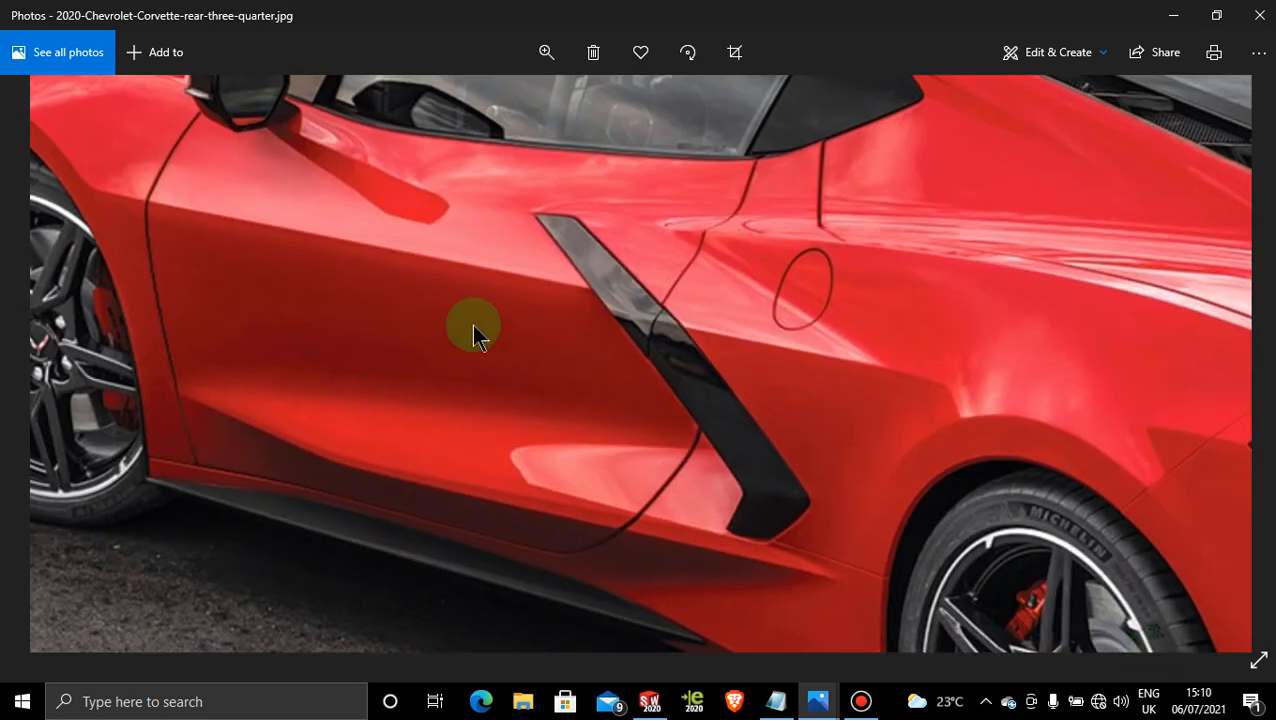
drag(445, 315, 561, 433)
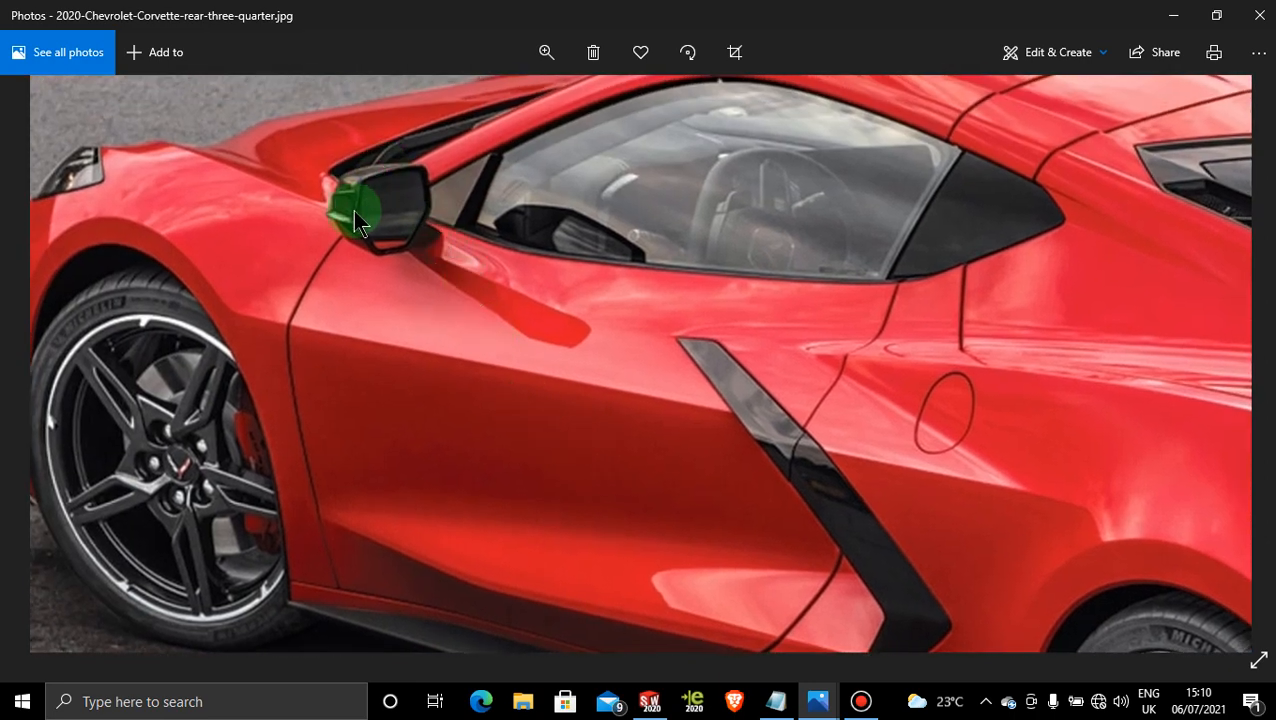
drag(358, 210, 557, 390)
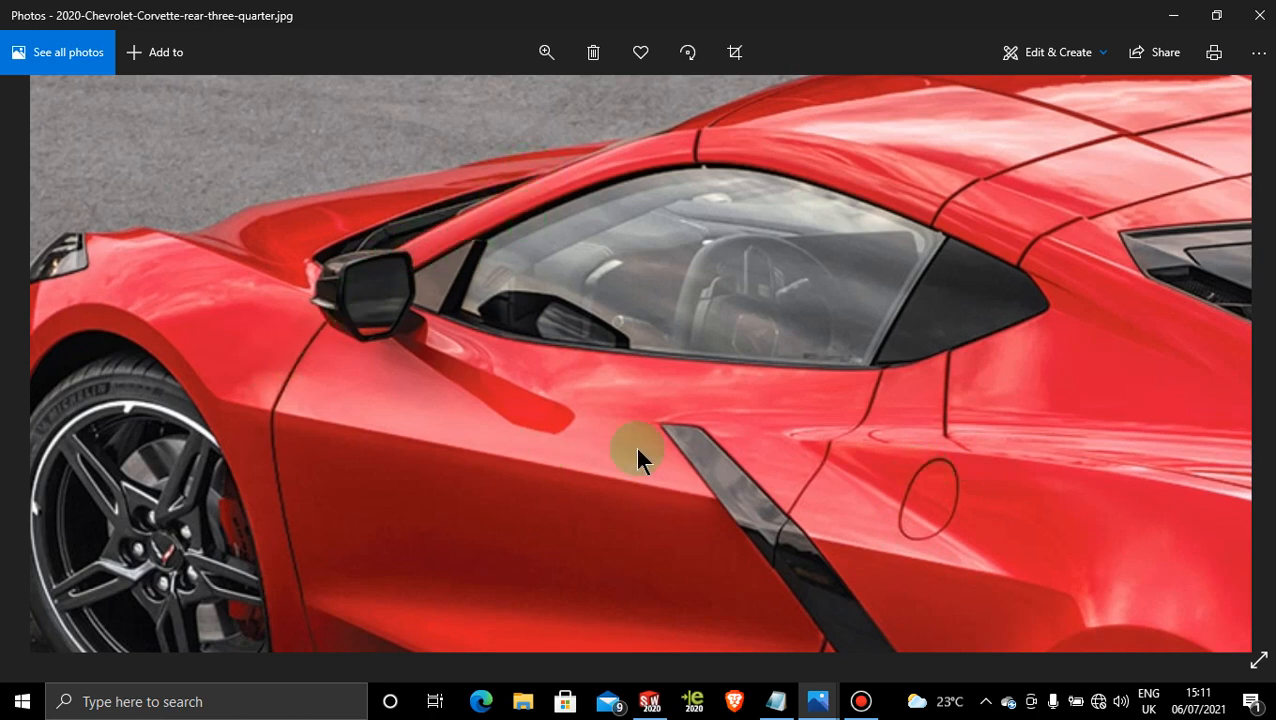
drag(638, 458, 597, 551)
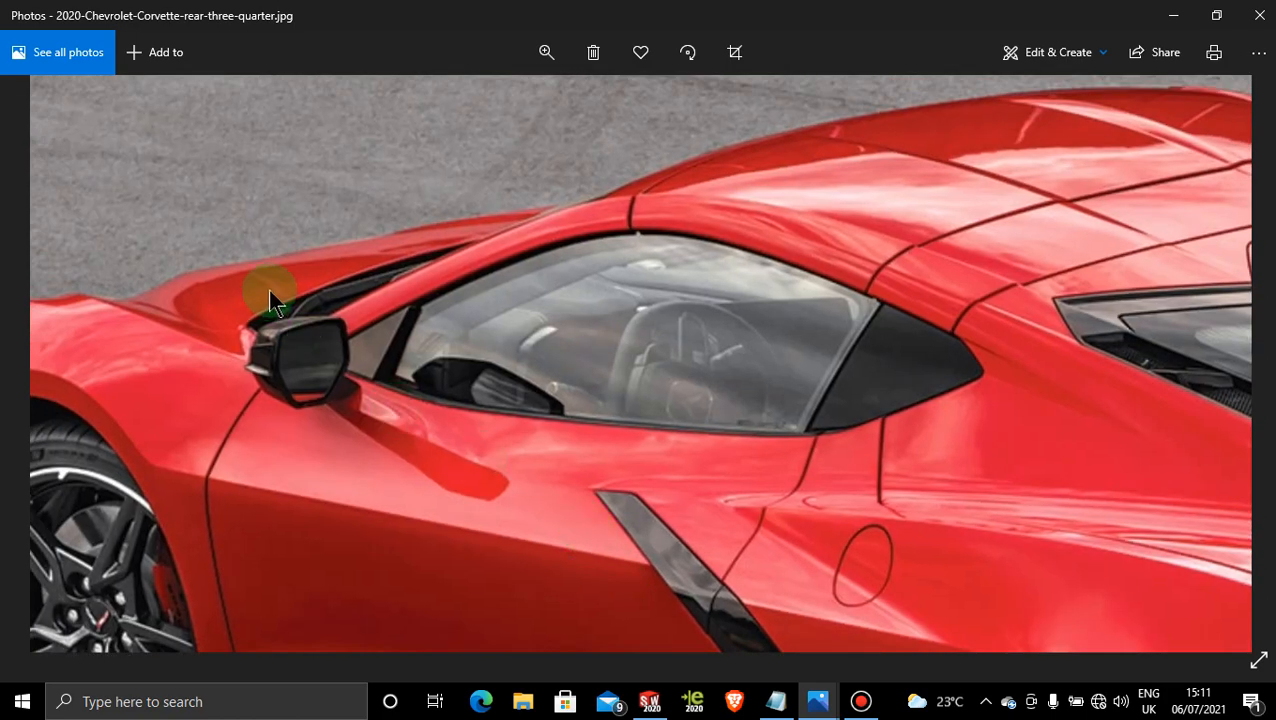
drag(768, 485, 587, 336)
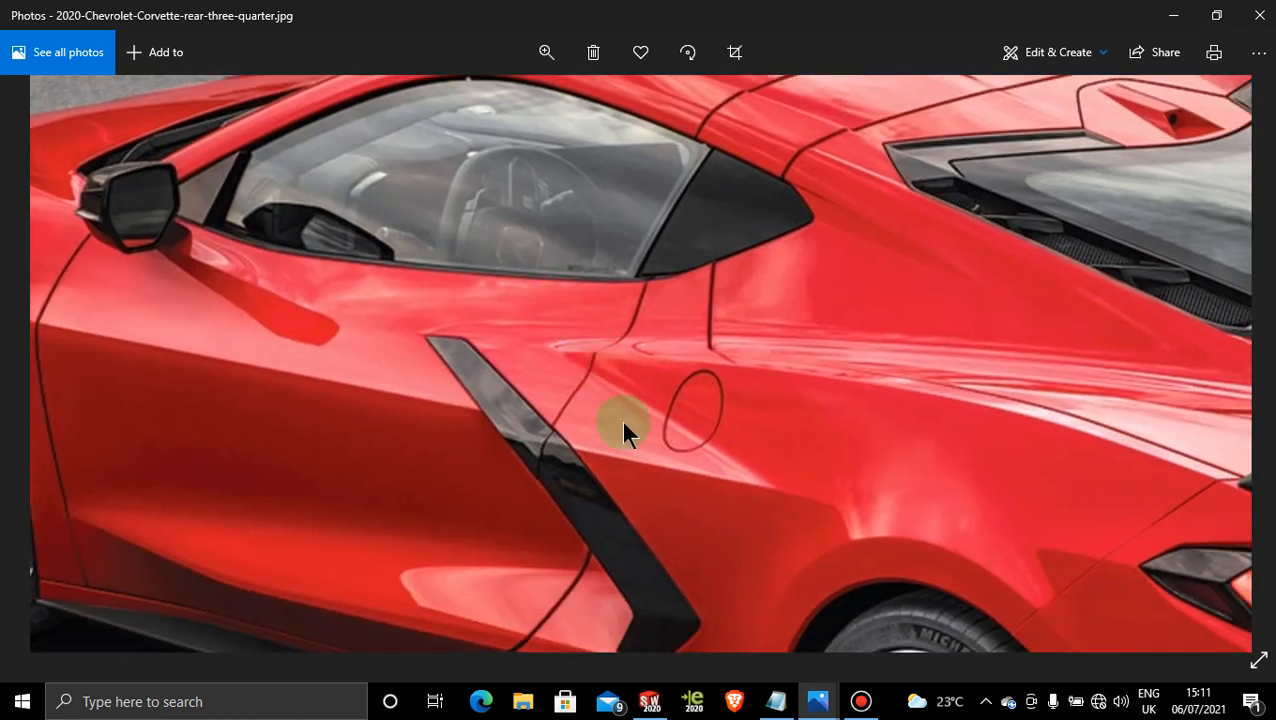
drag(664, 504, 608, 395)
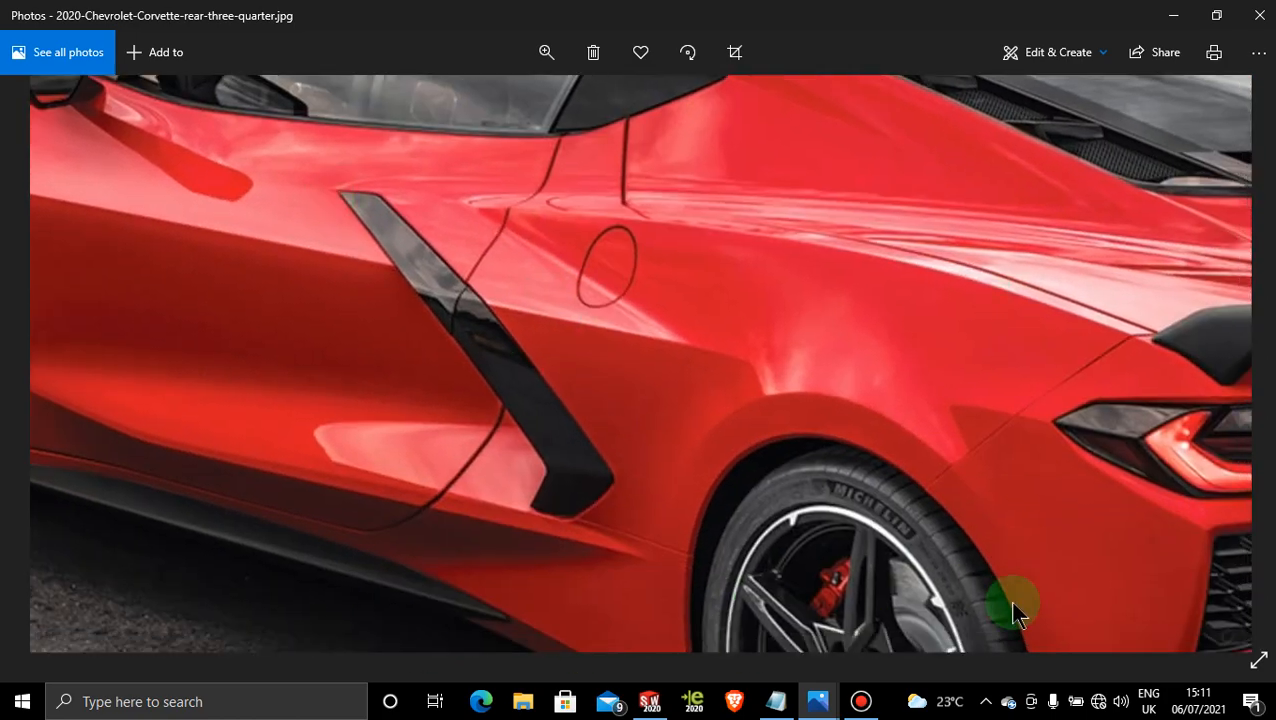
drag(832, 527, 718, 548)
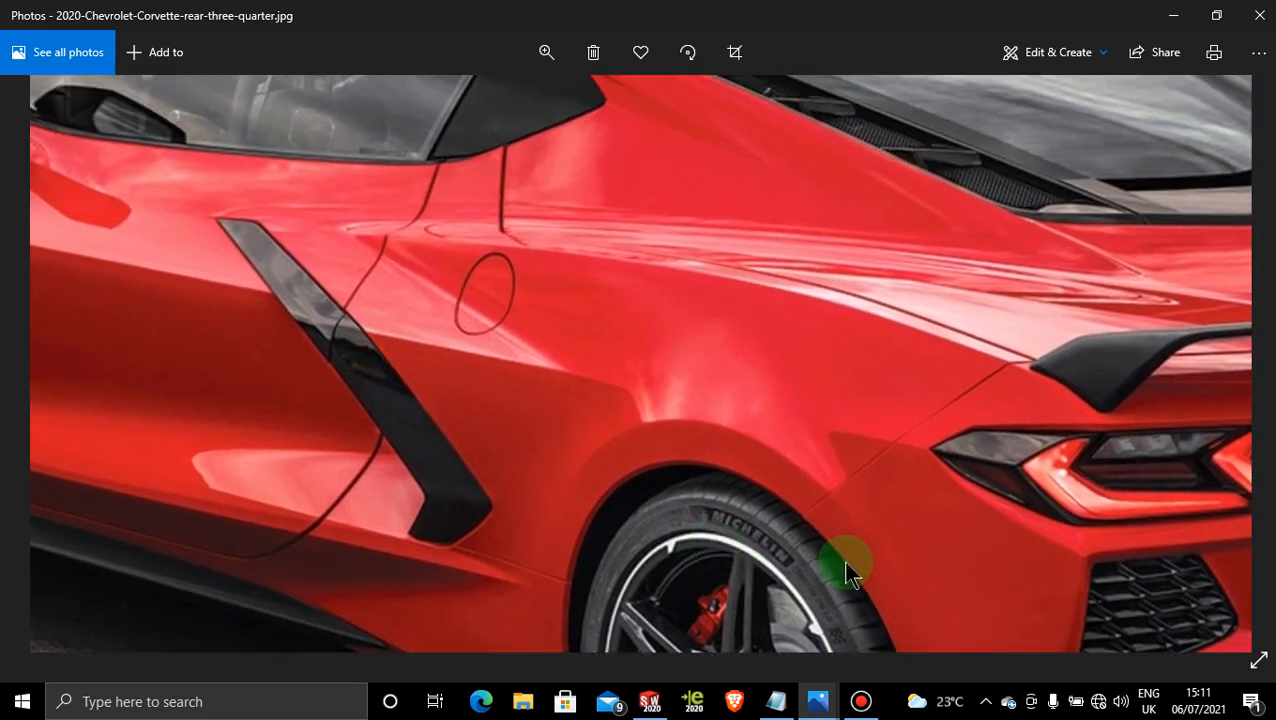
drag(845, 565, 664, 325)
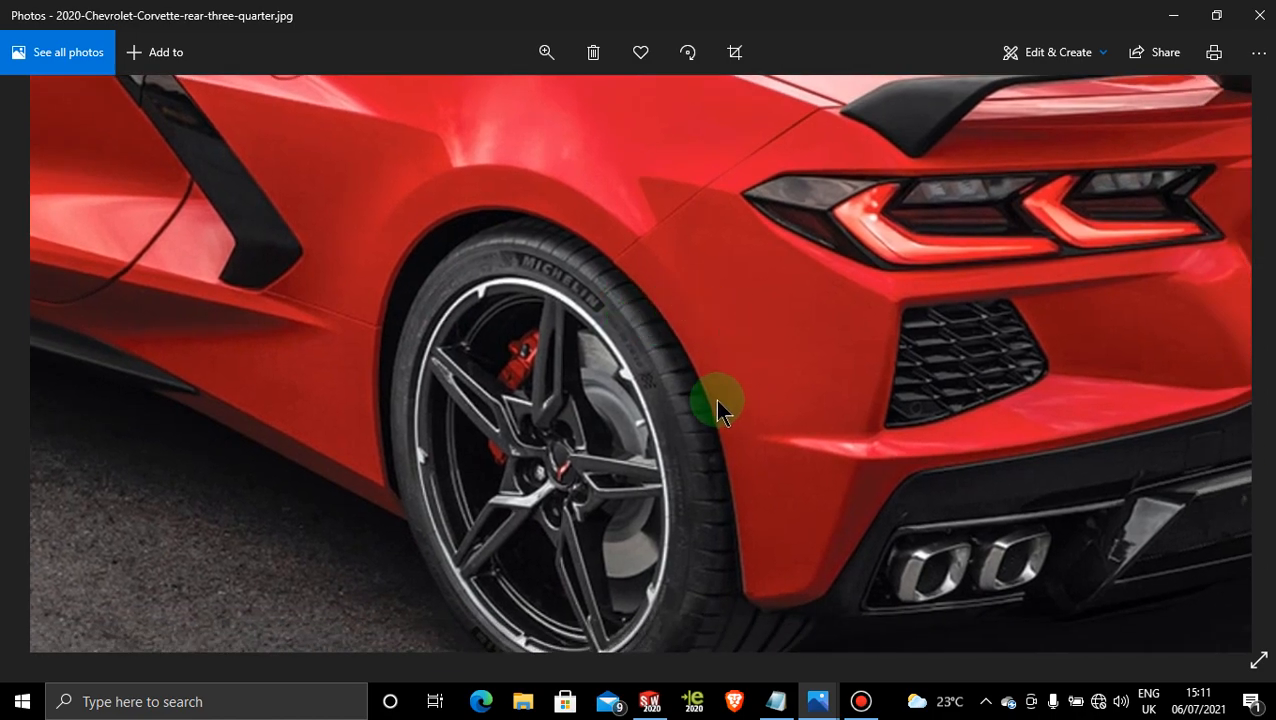
drag(1110, 355, 500, 336)
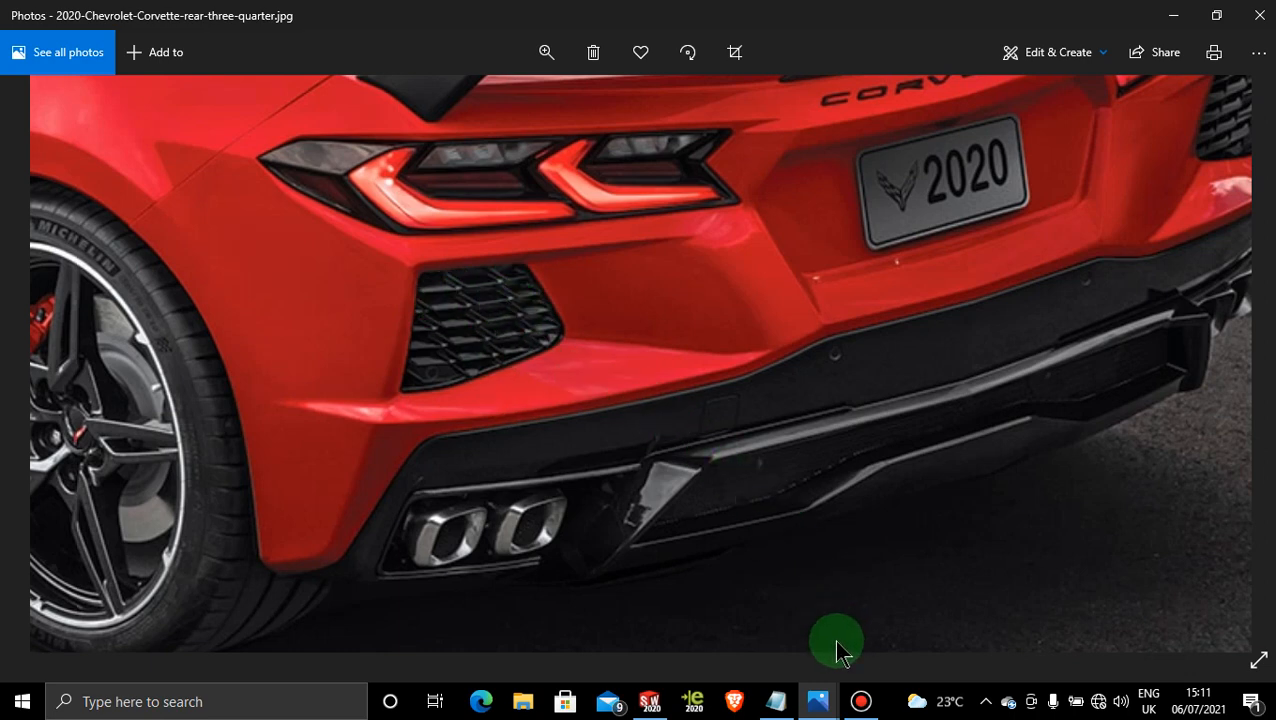
- Switch back to SOLIDWORKS and remove the black high gloss plastic appearance from the car model
click(650, 701)
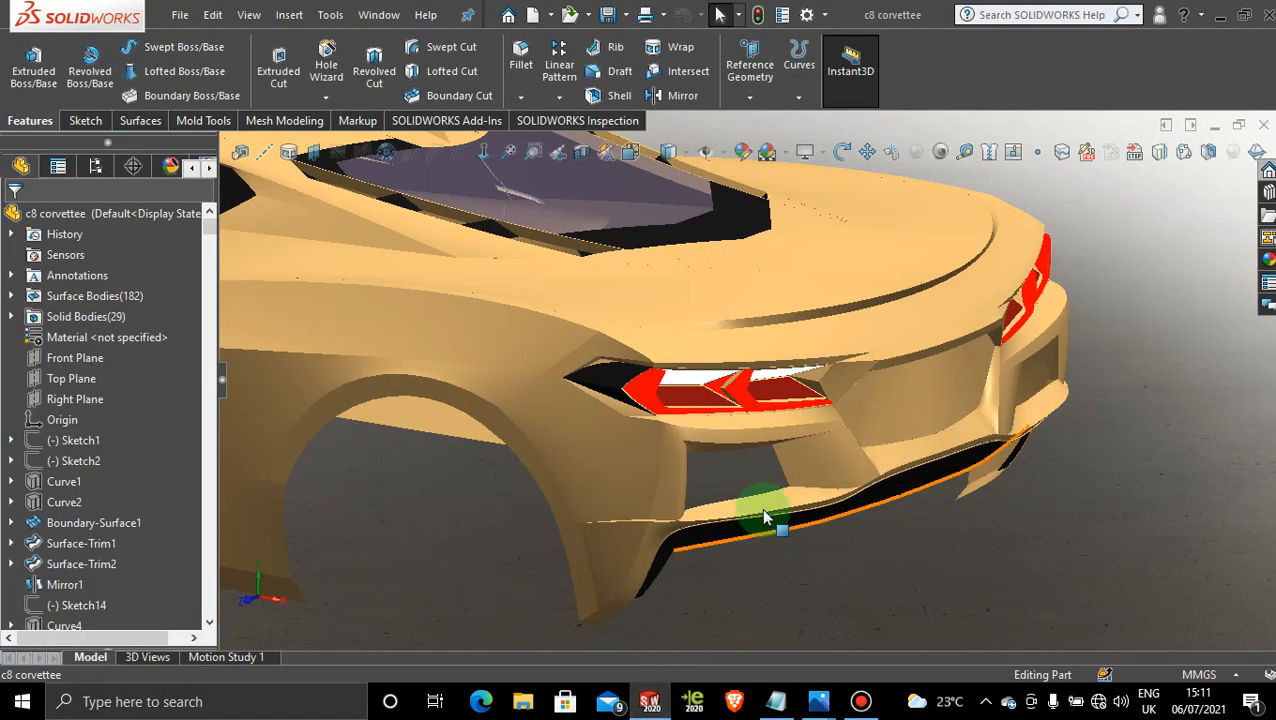
click(171, 165)
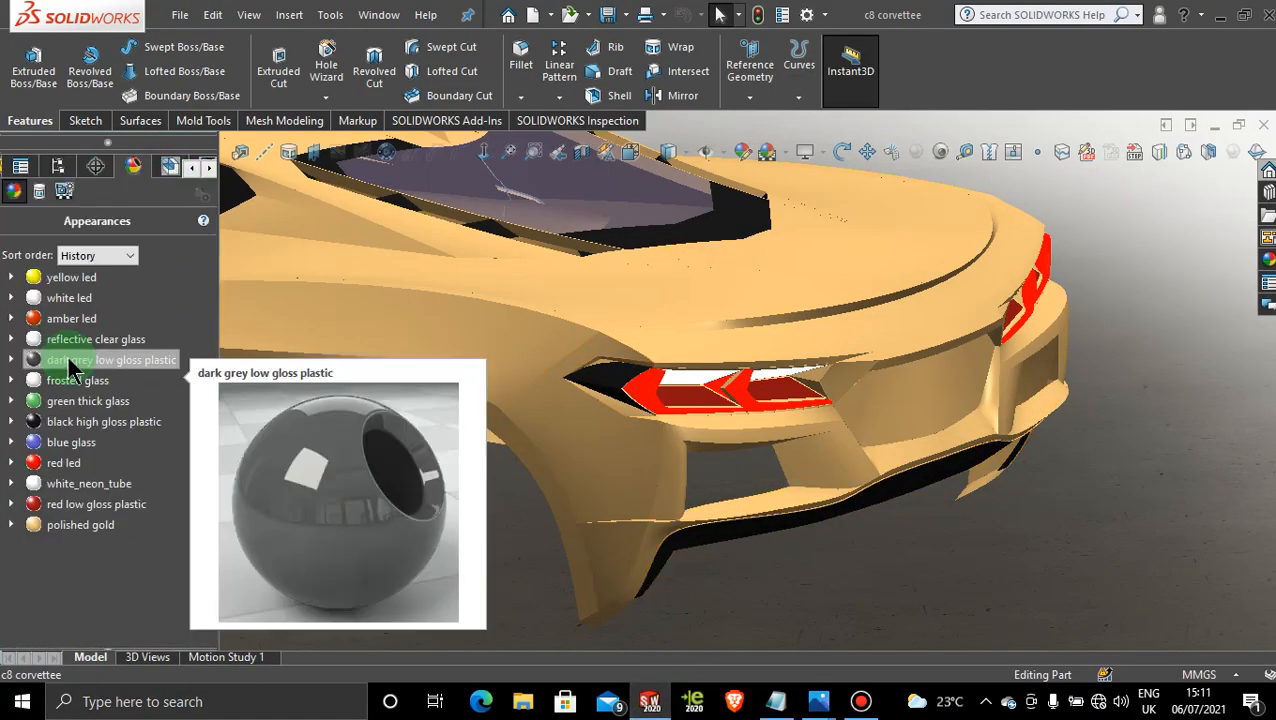
right_click(84, 420)
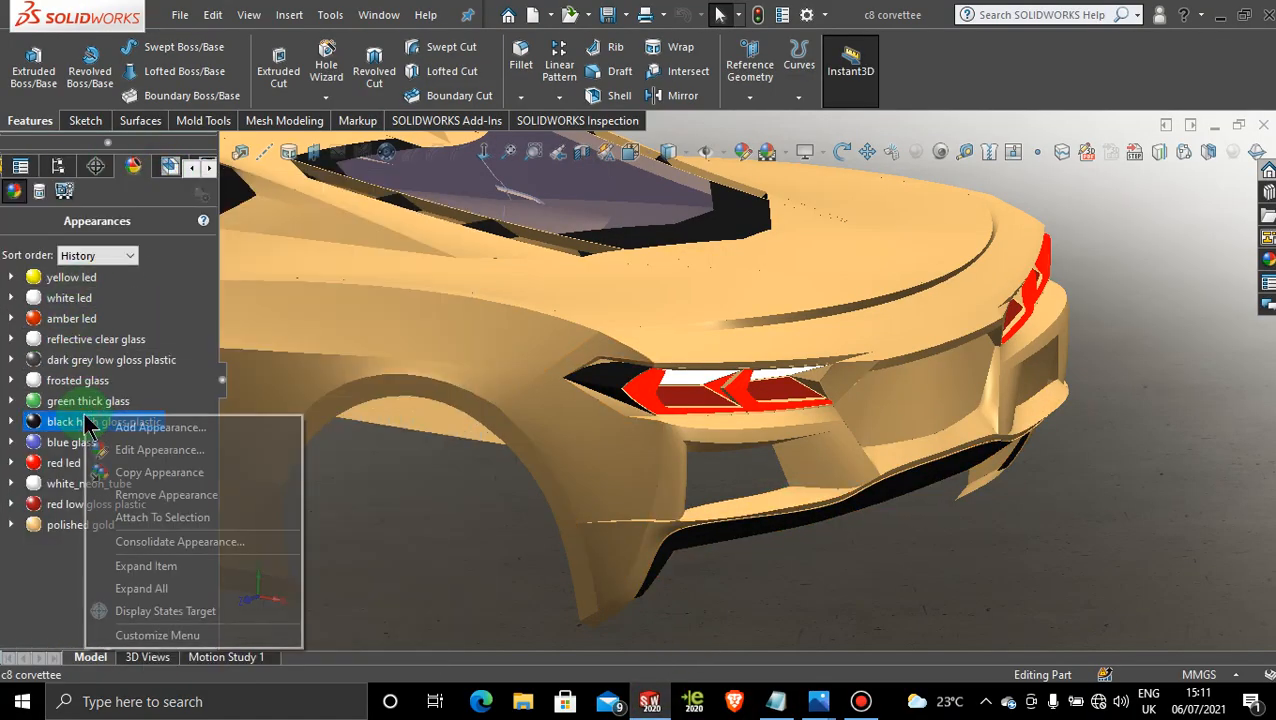
click(170, 494)
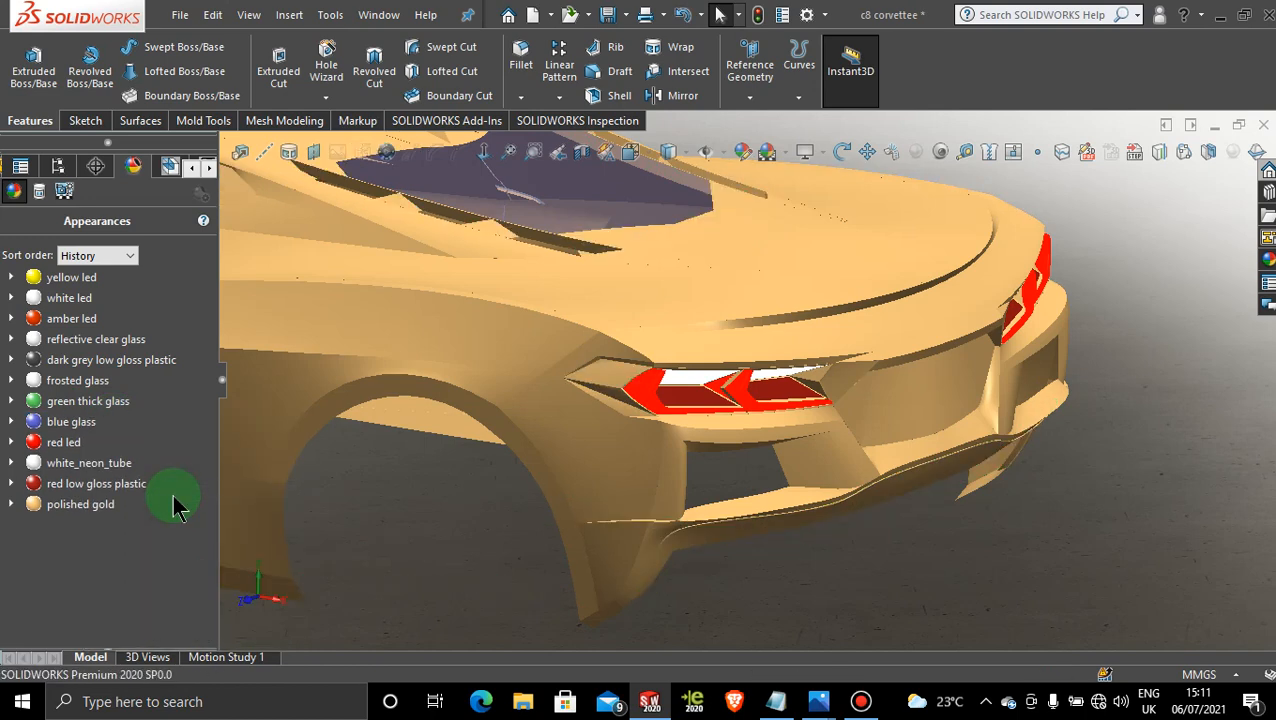
- Delete the Surface-Trim71 feature at the end of the feature history, keeping its absorbed features
click(190, 167)
click(20, 165)
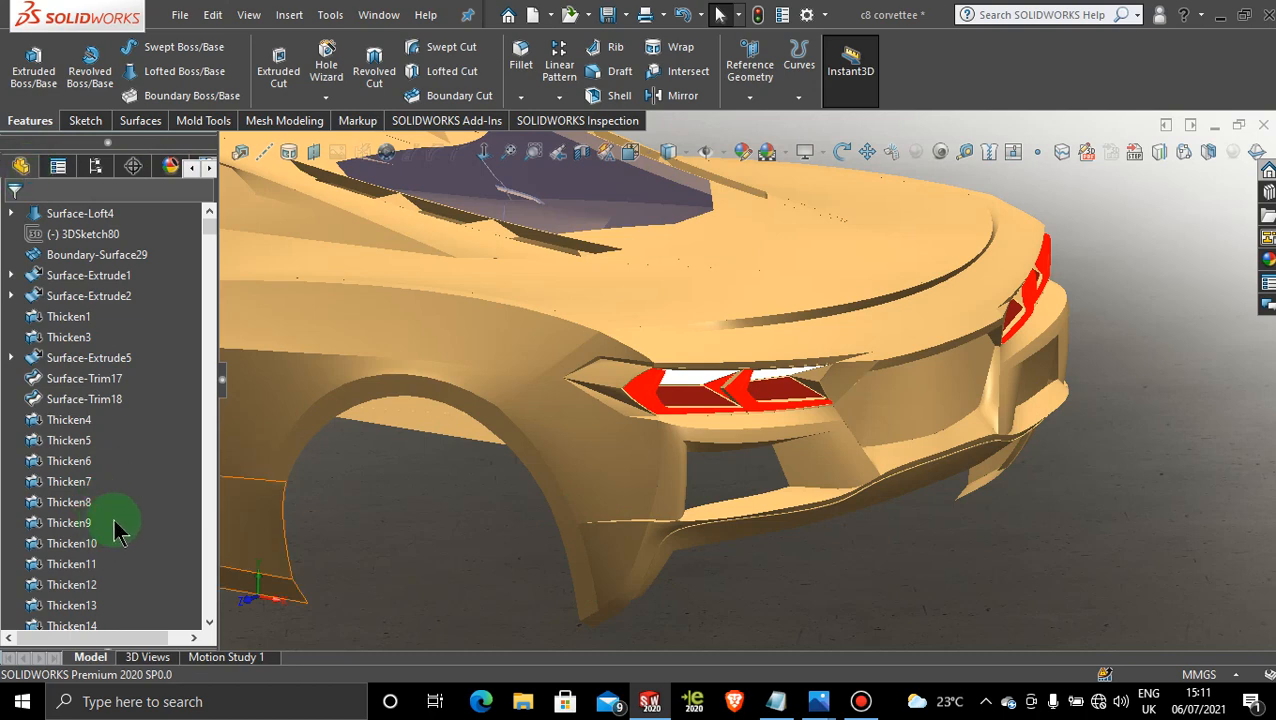
drag(209, 226, 214, 606)
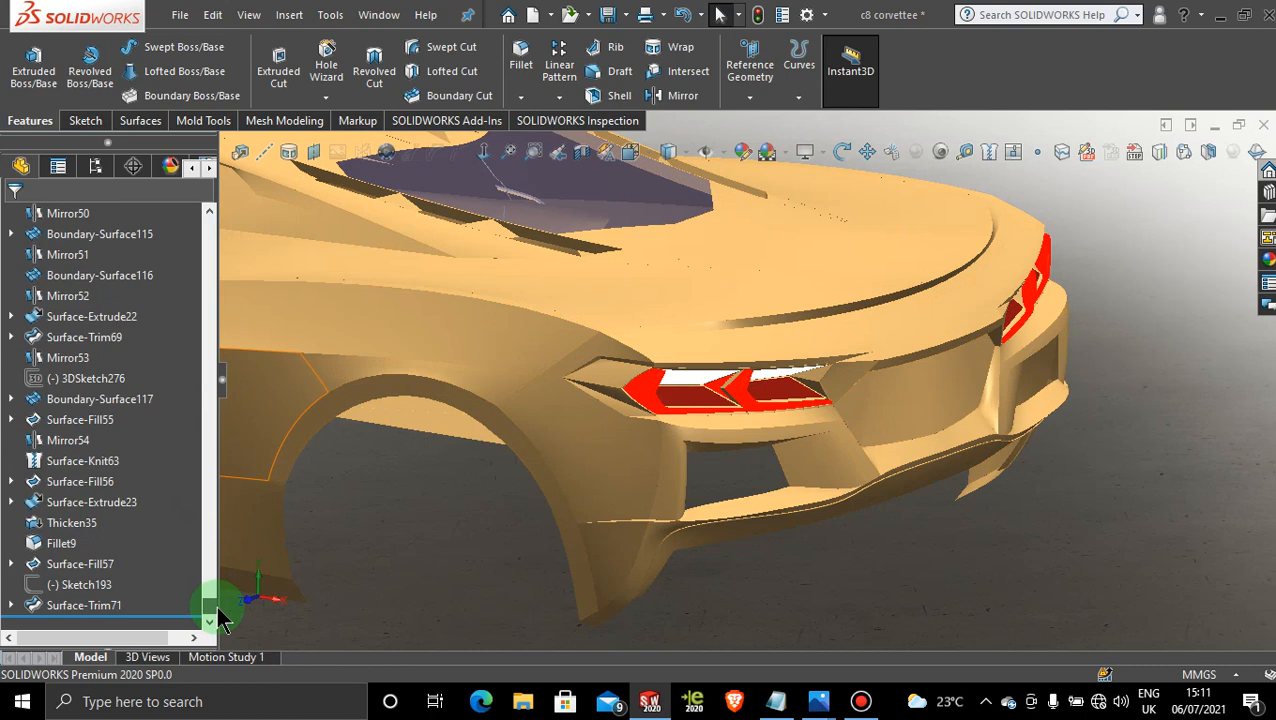
right_click(84, 605)
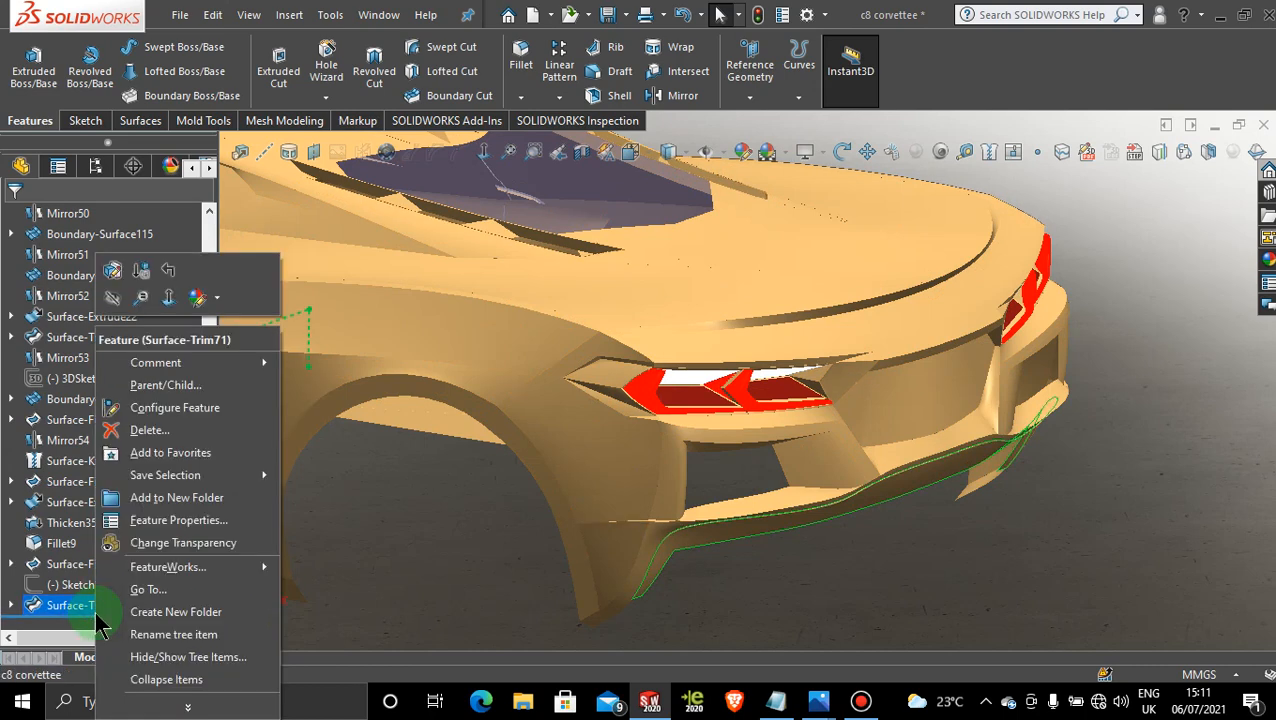
click(148, 430)
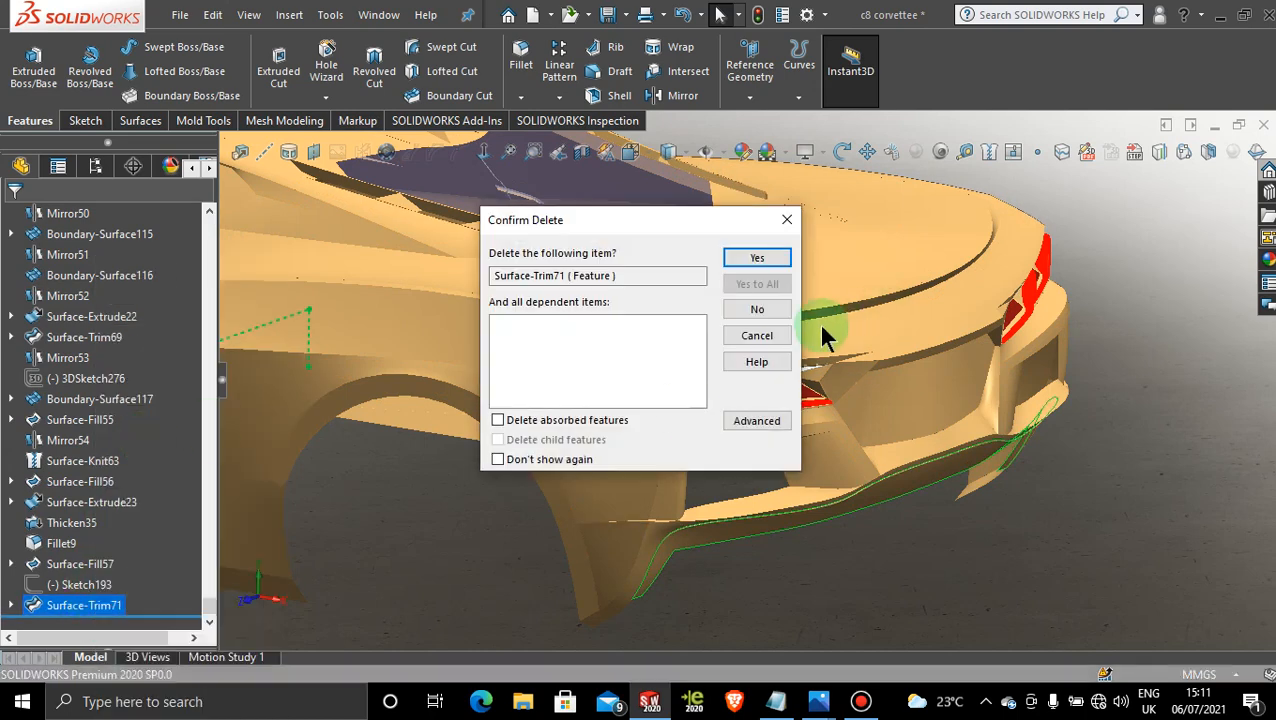
click(757, 257)
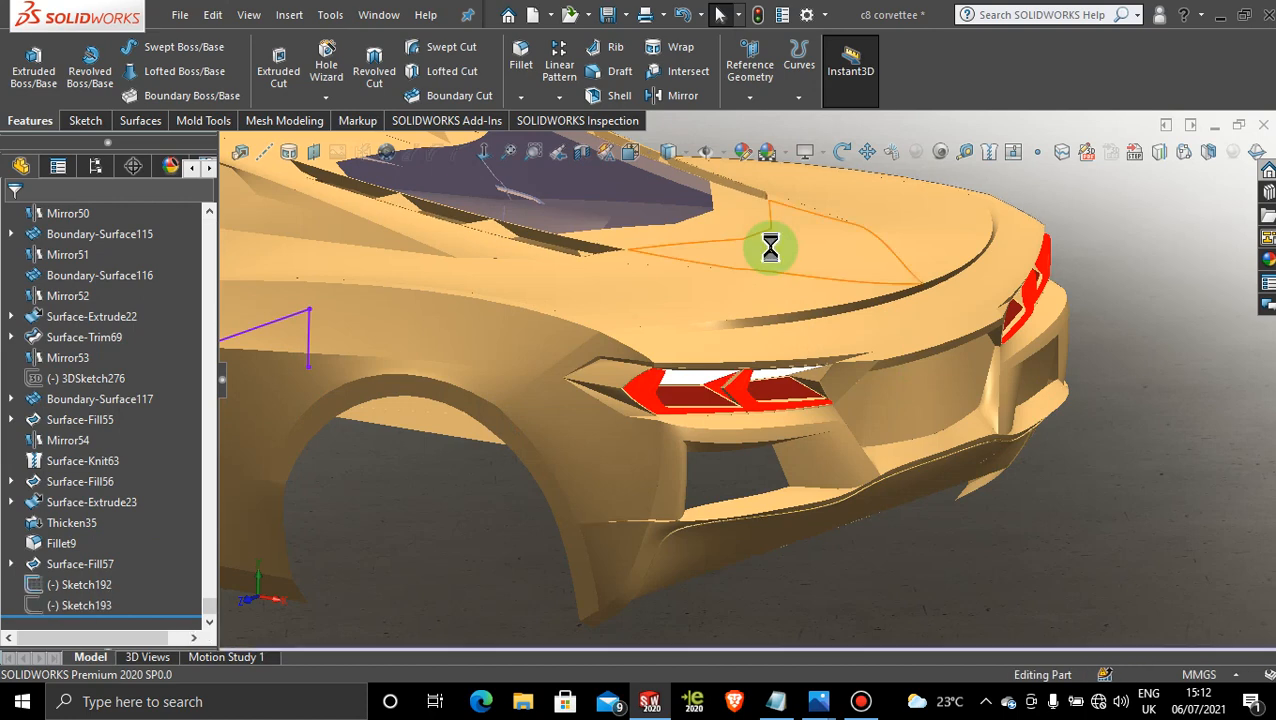
- Delete Sketch192 on the car's side and Sketch193 at the end of the feature history
scroll(1033, 487, up, 6)
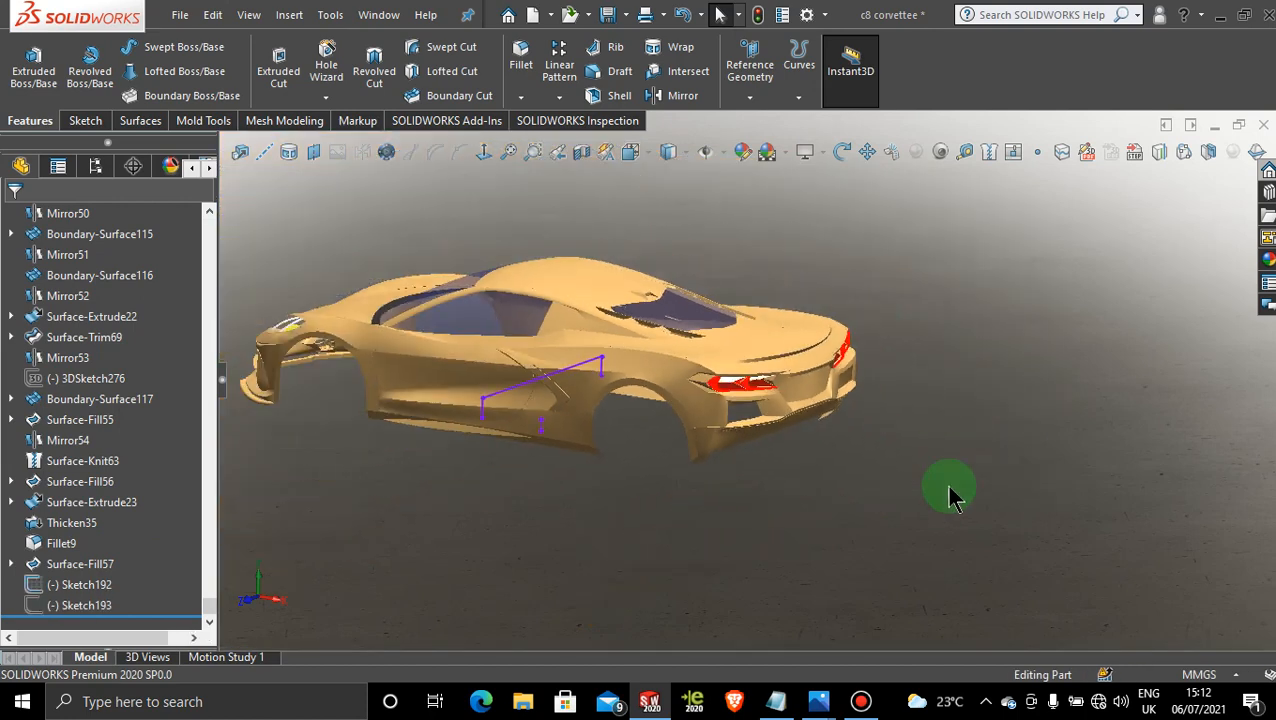
scroll(605, 425, down, 3)
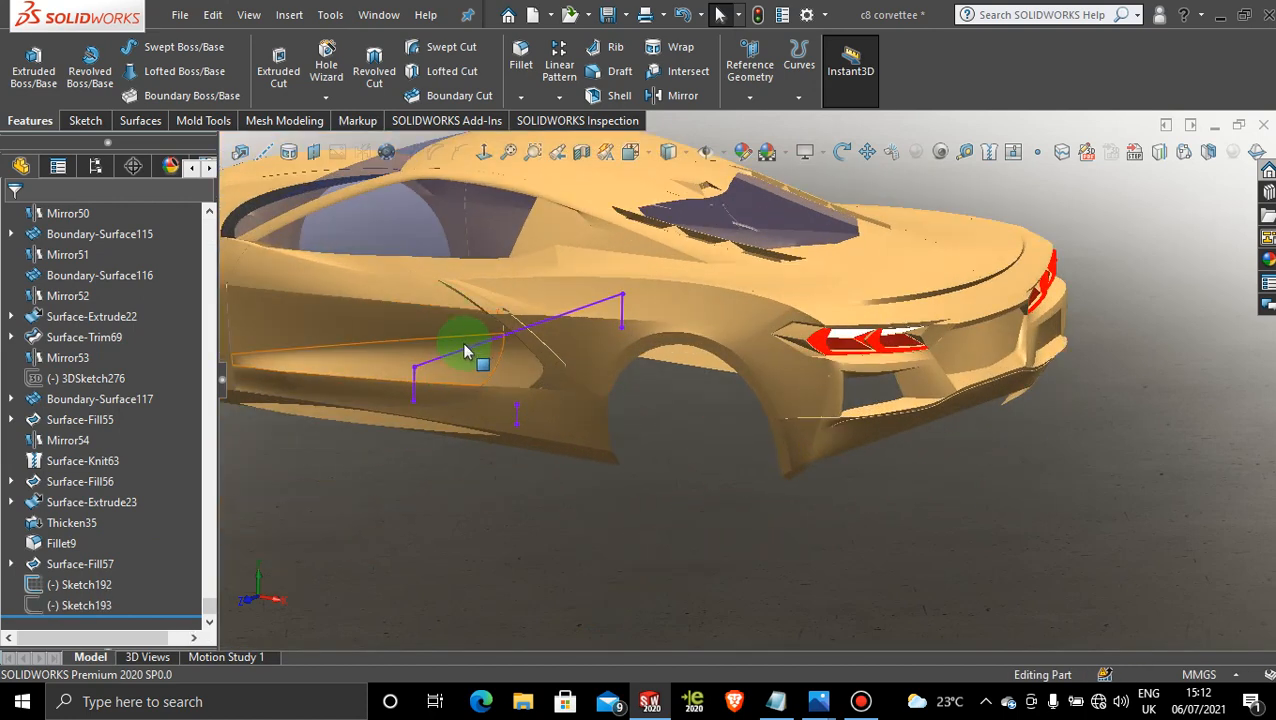
right_click(463, 346)
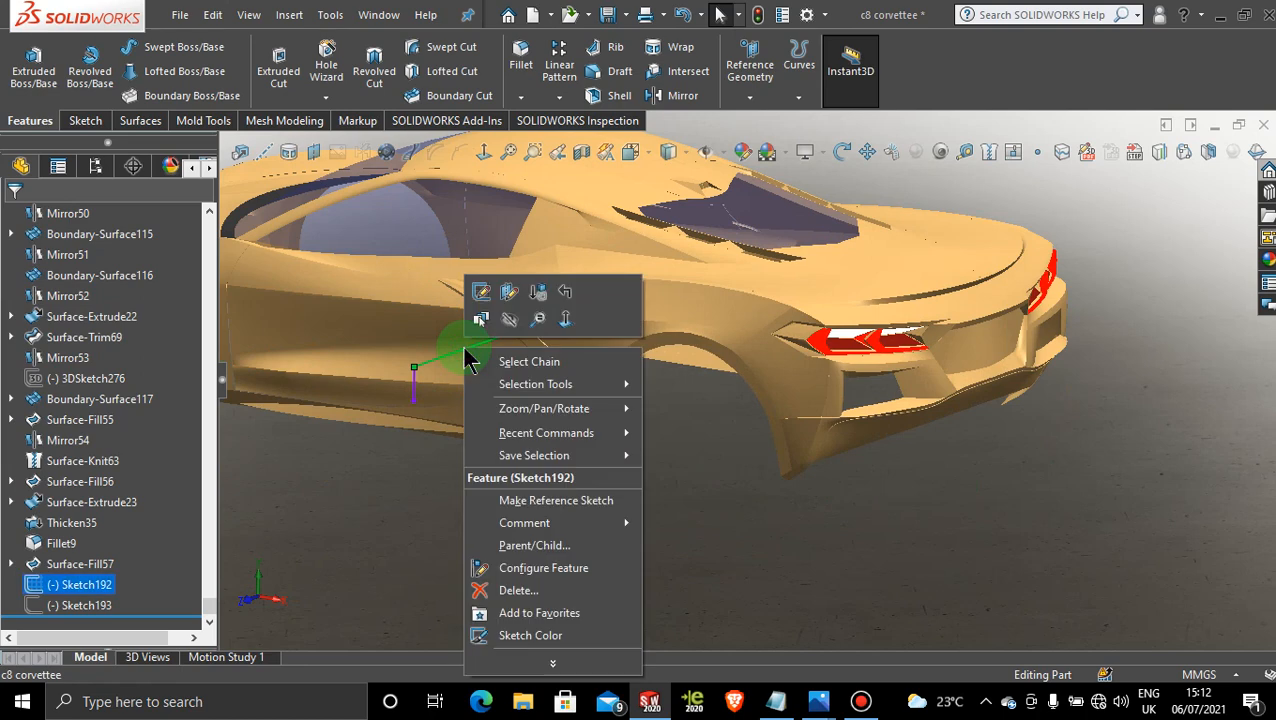
click(517, 590)
click(763, 262)
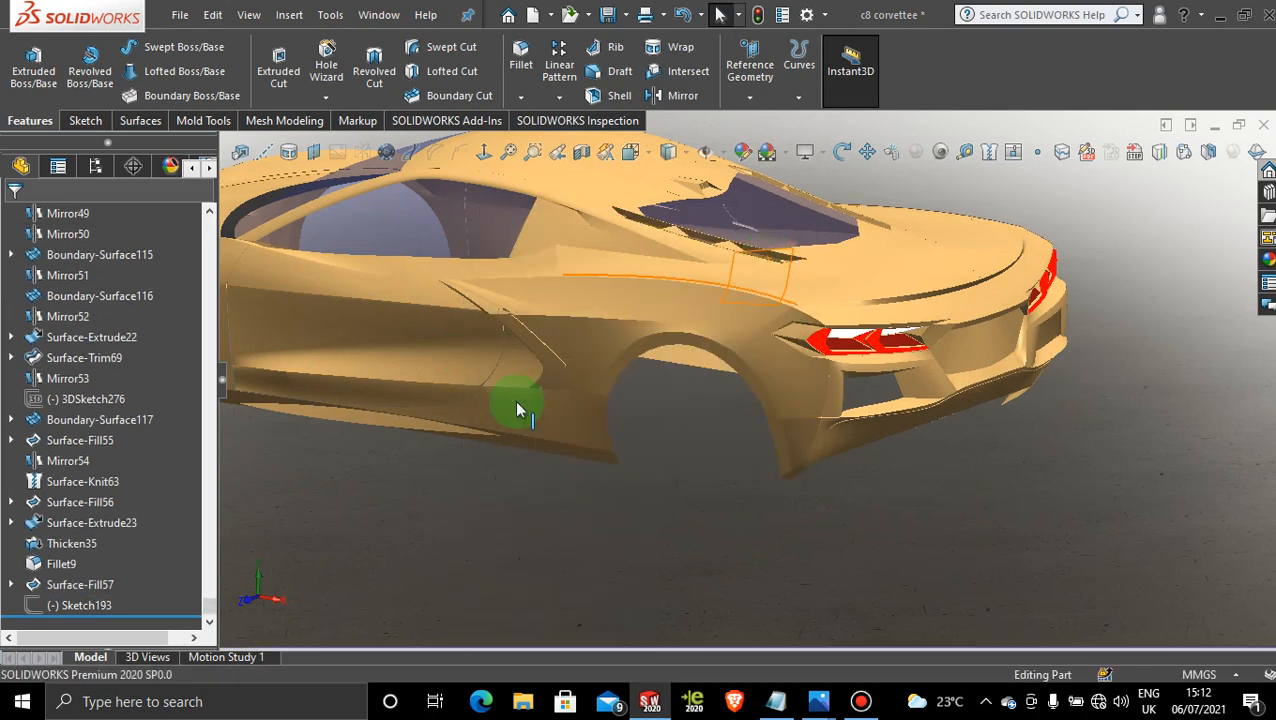
right_click(100, 606)
click(152, 452)
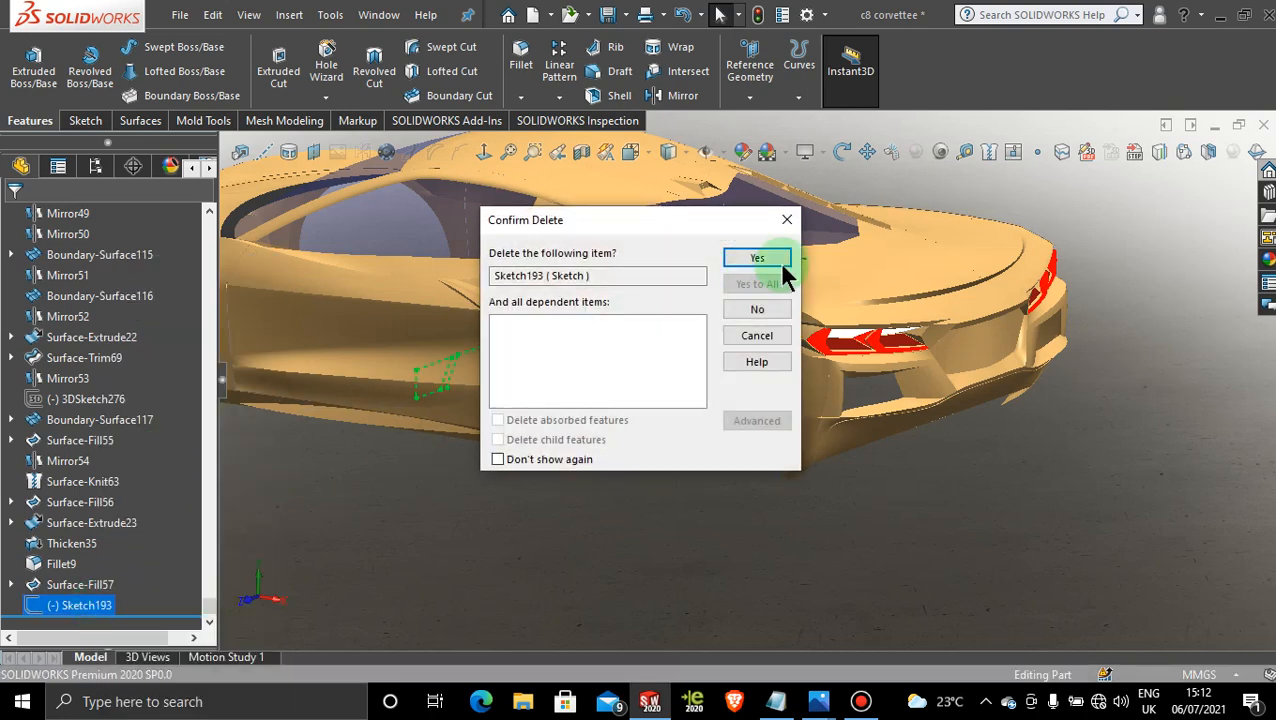
click(781, 264)
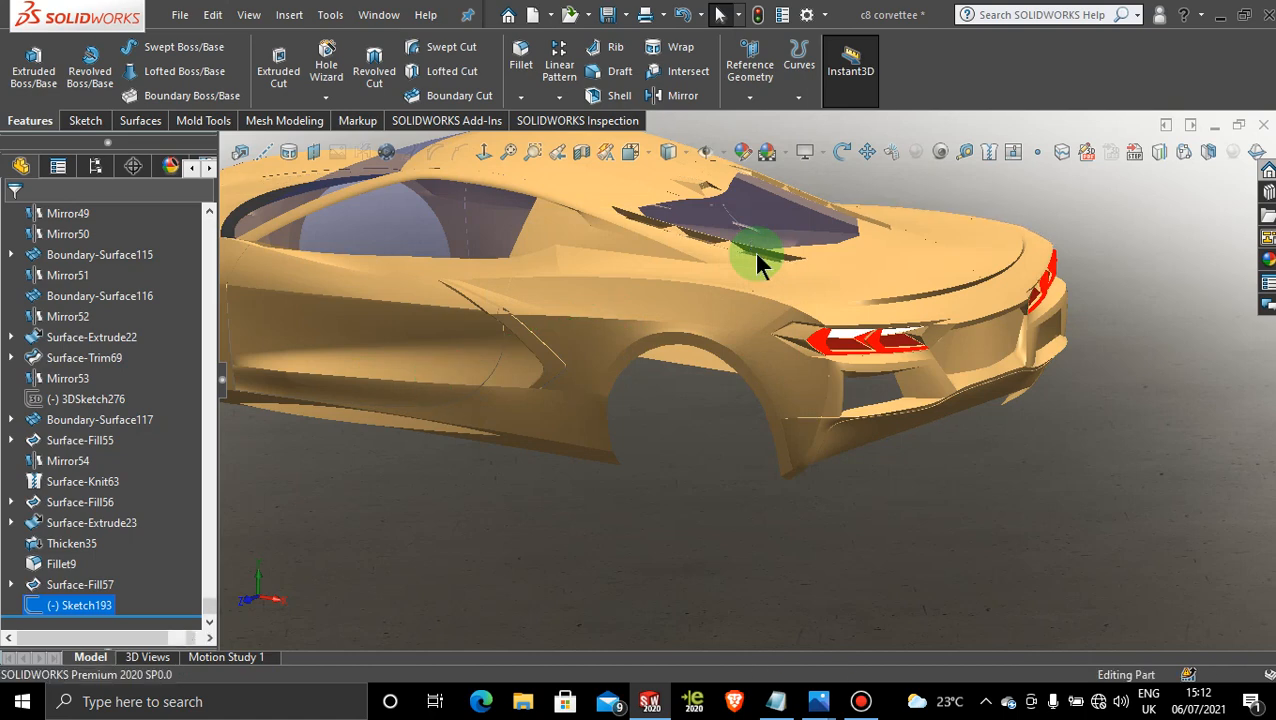
- Start a new sketch on the Right Plane and orient the view normal to it, facing the rear bumper
scroll(900, 404, up, 3)
scroll(897, 403, down, 5)
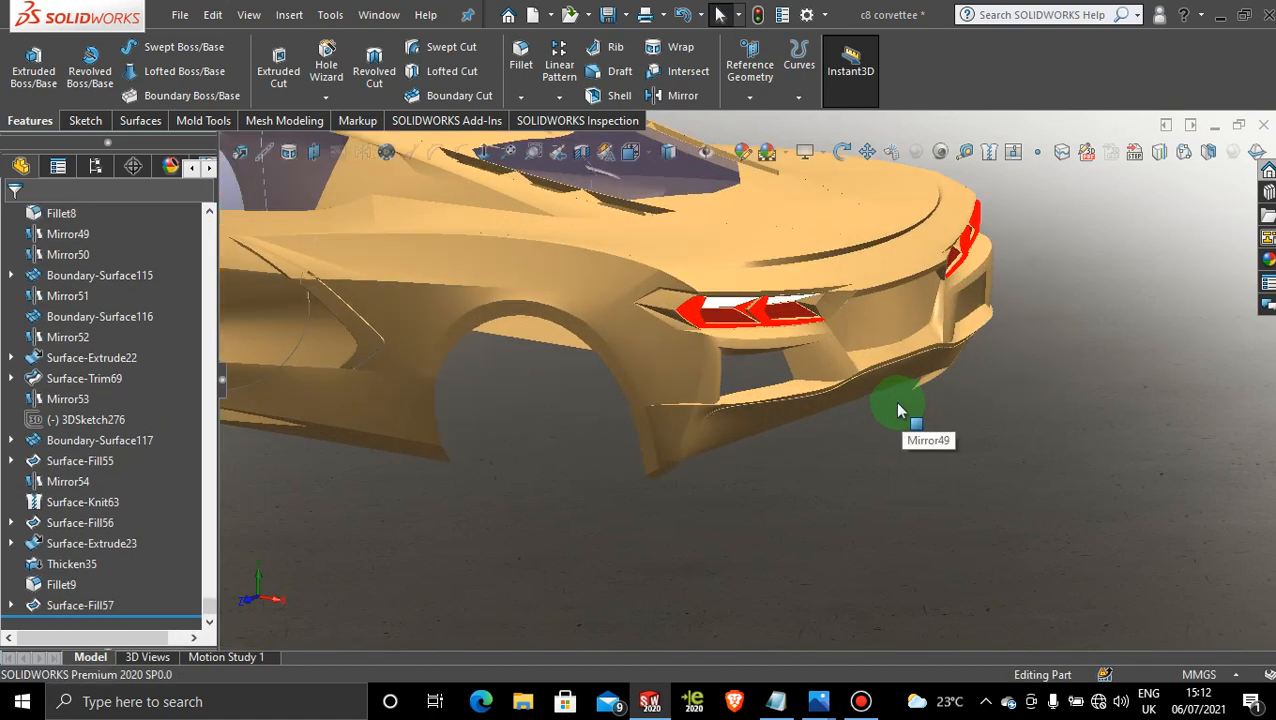
scroll(541, 390, up, 5)
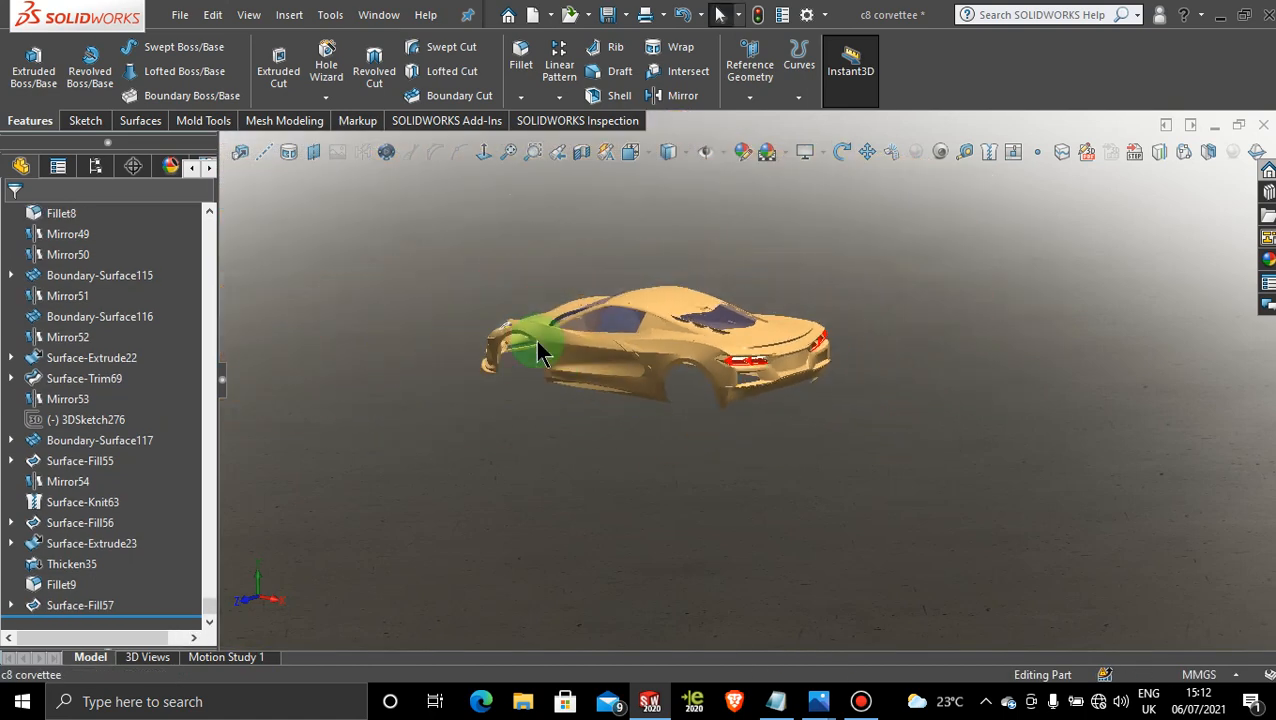
scroll(649, 288, down, 3)
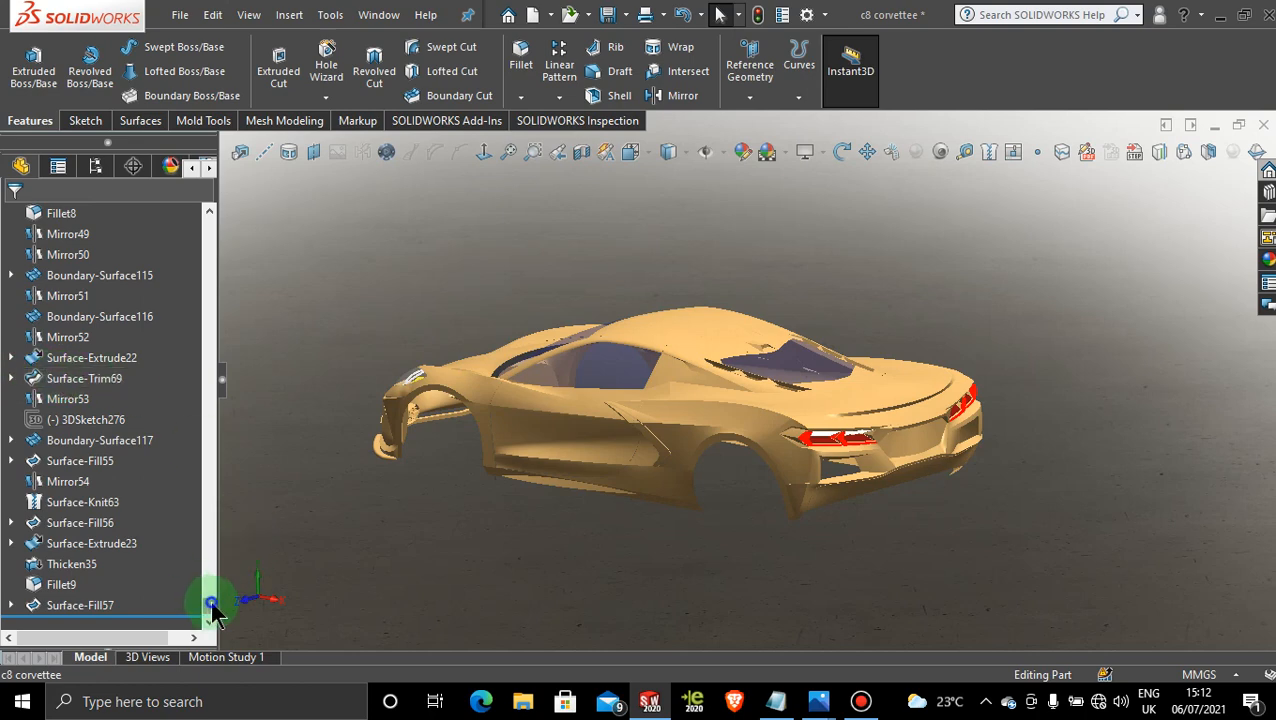
drag(211, 608, 196, 225)
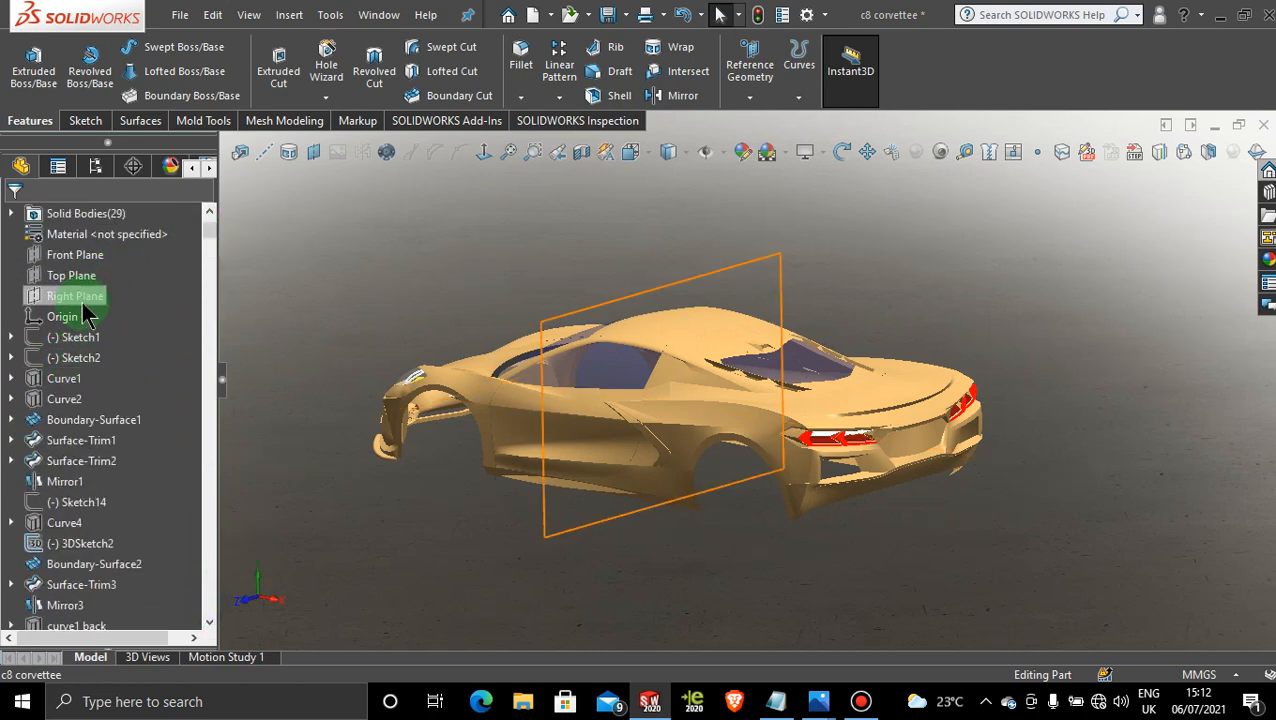
click(80, 297)
click(103, 278)
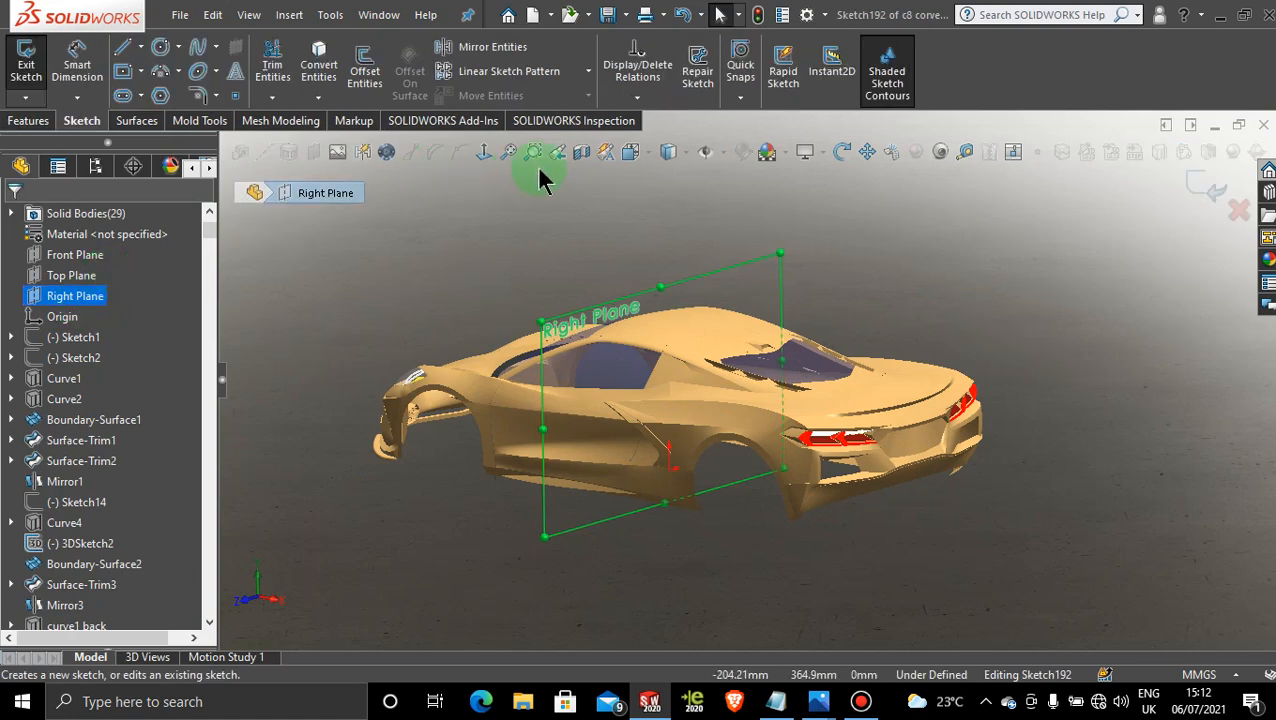
click(484, 156)
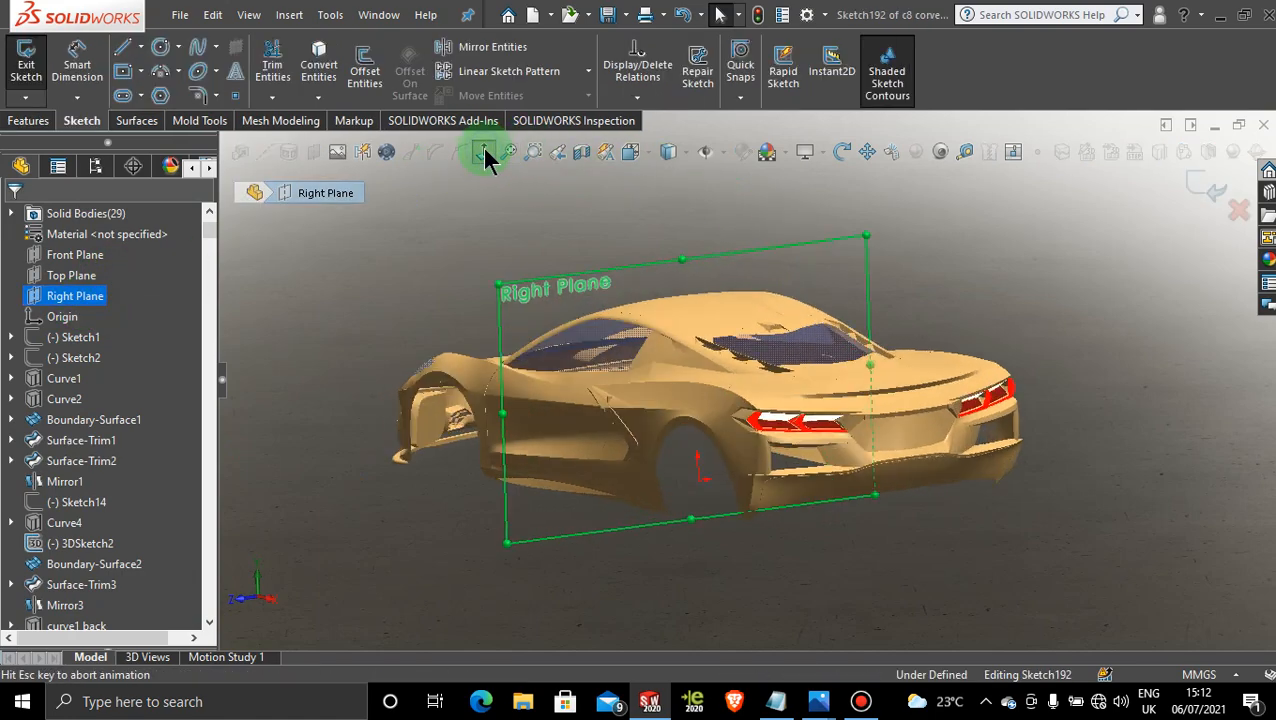
scroll(775, 396, up, 5)
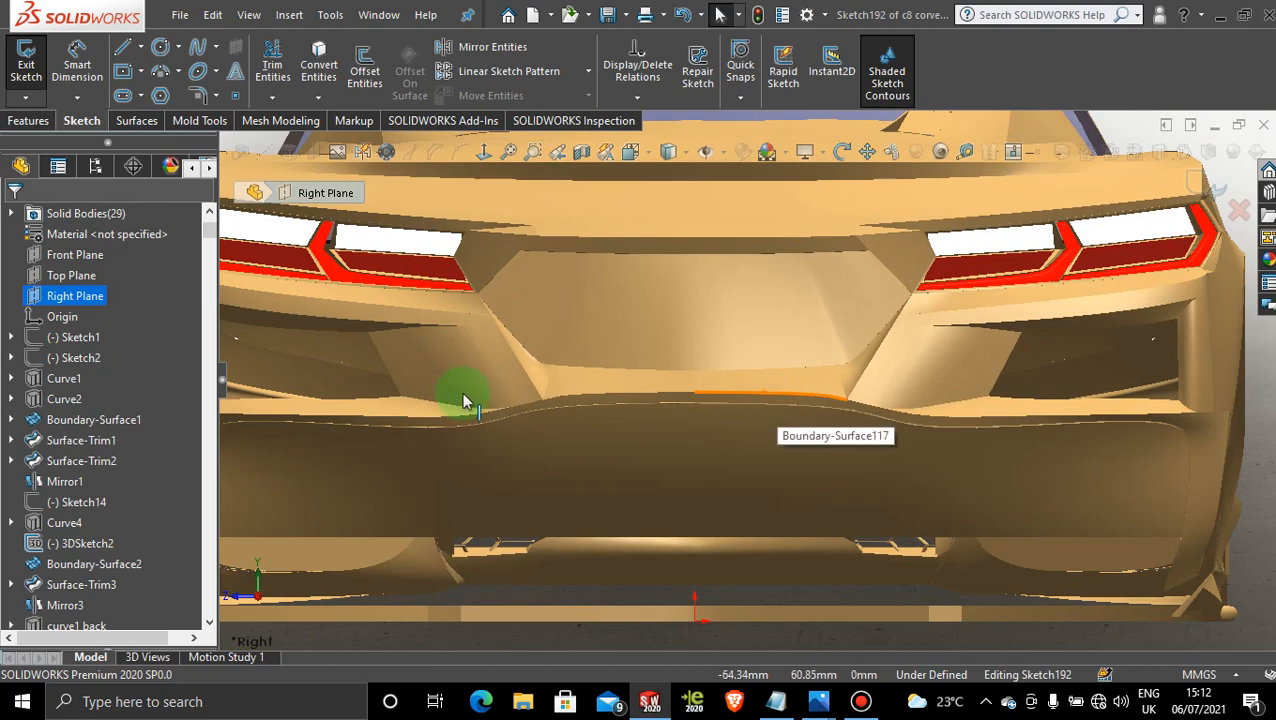
scroll(463, 398, down, 3)
scroll(464, 399, up, 3)
scroll(466, 412, down, 2)
scroll(515, 430, up, 5)
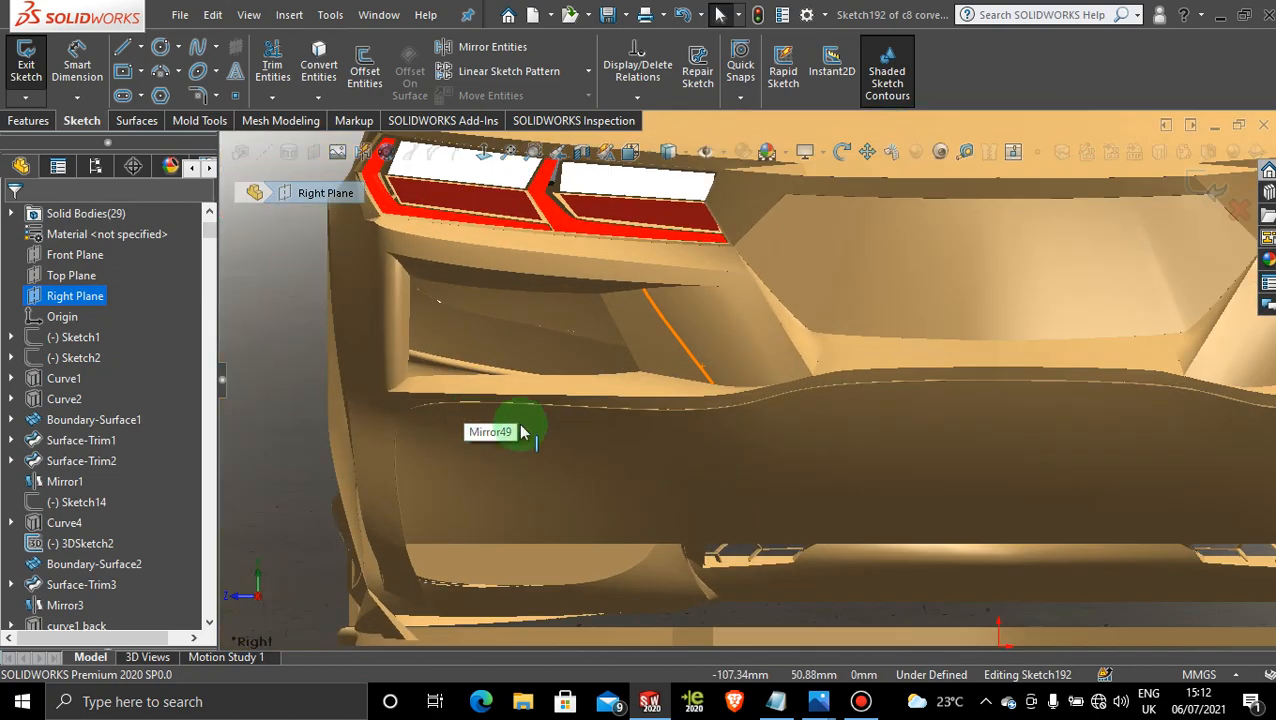
- Start the Line tool and examine the exhaust outlets and lower bumper in the rear three-quarter reference photo
click(122, 47)
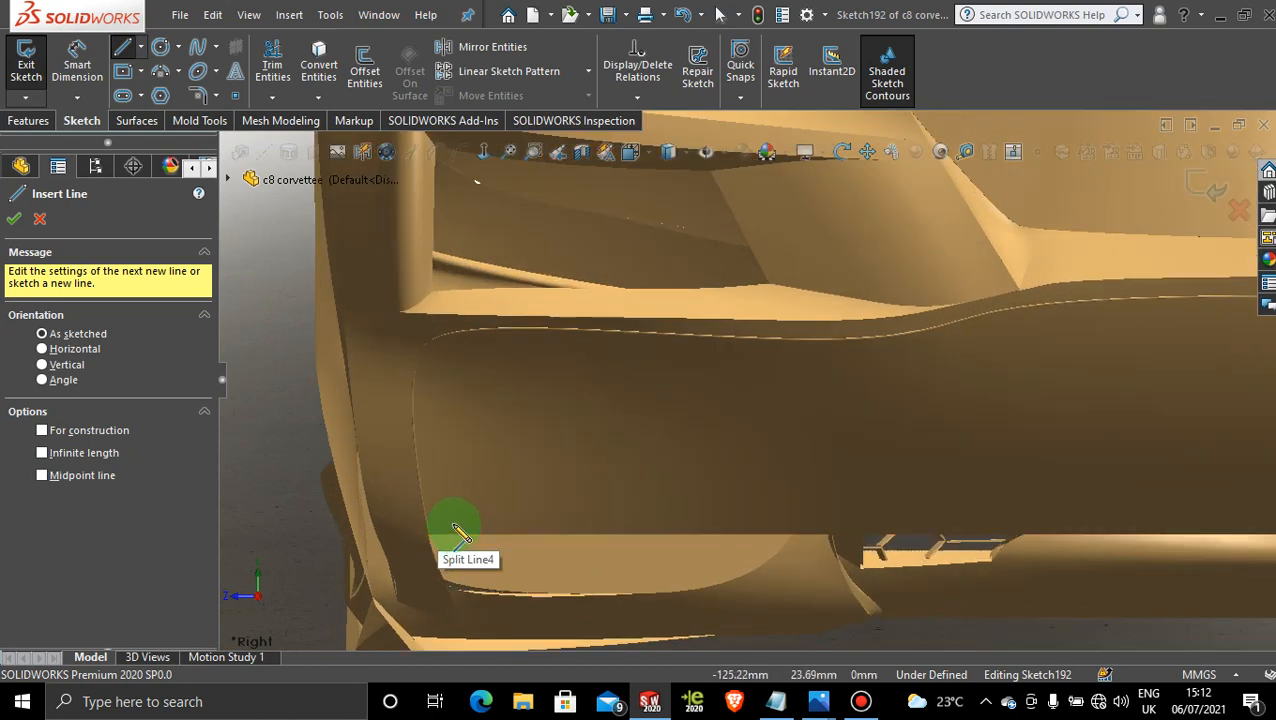
mouse_move(820, 706)
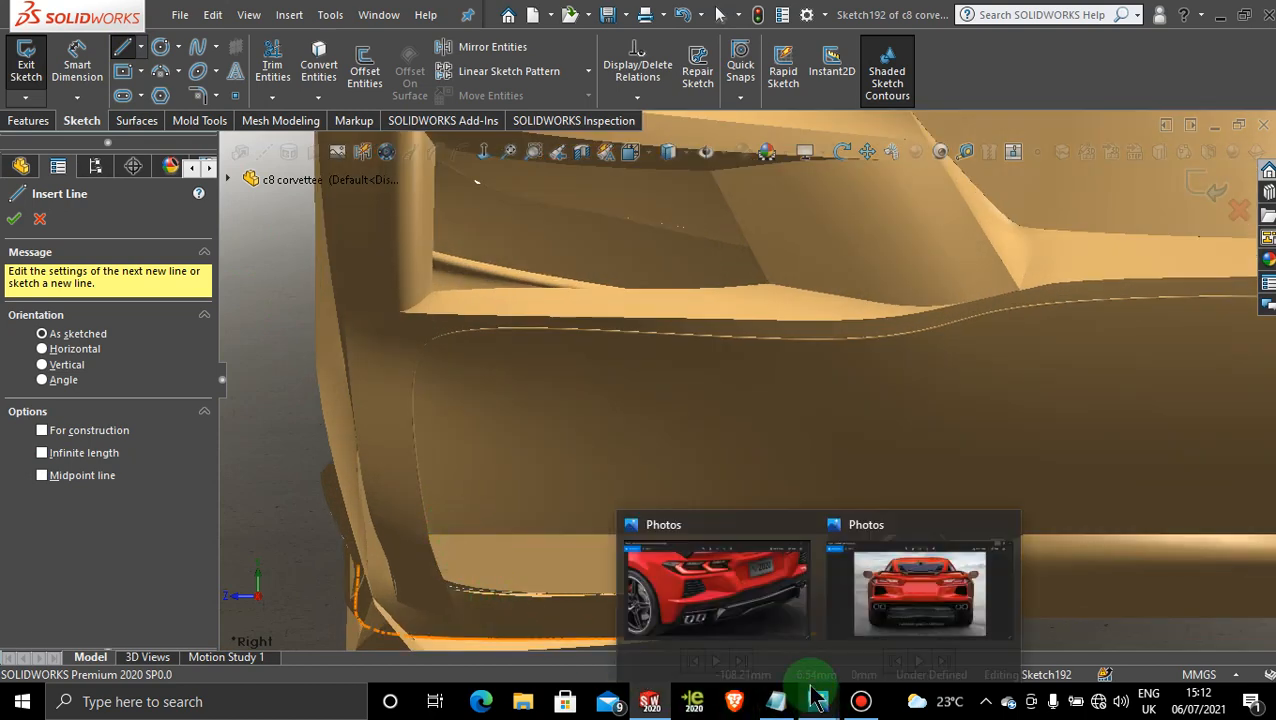
click(775, 607)
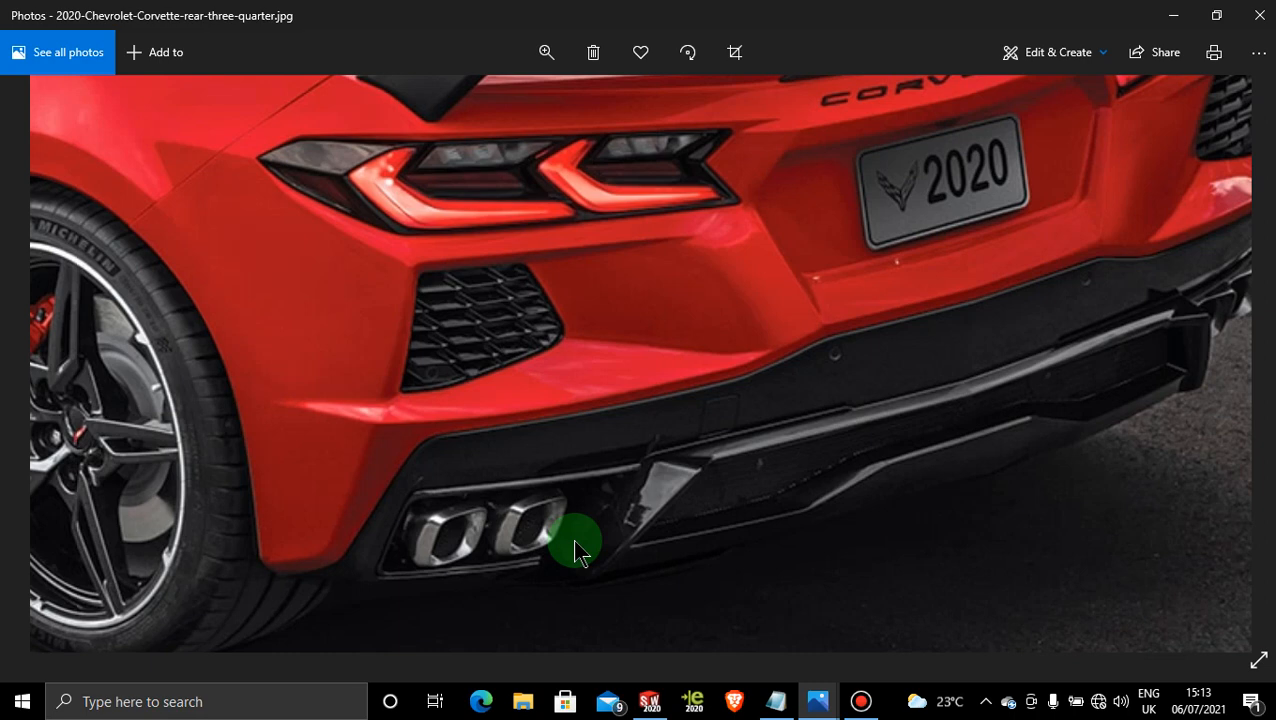
click(1175, 16)
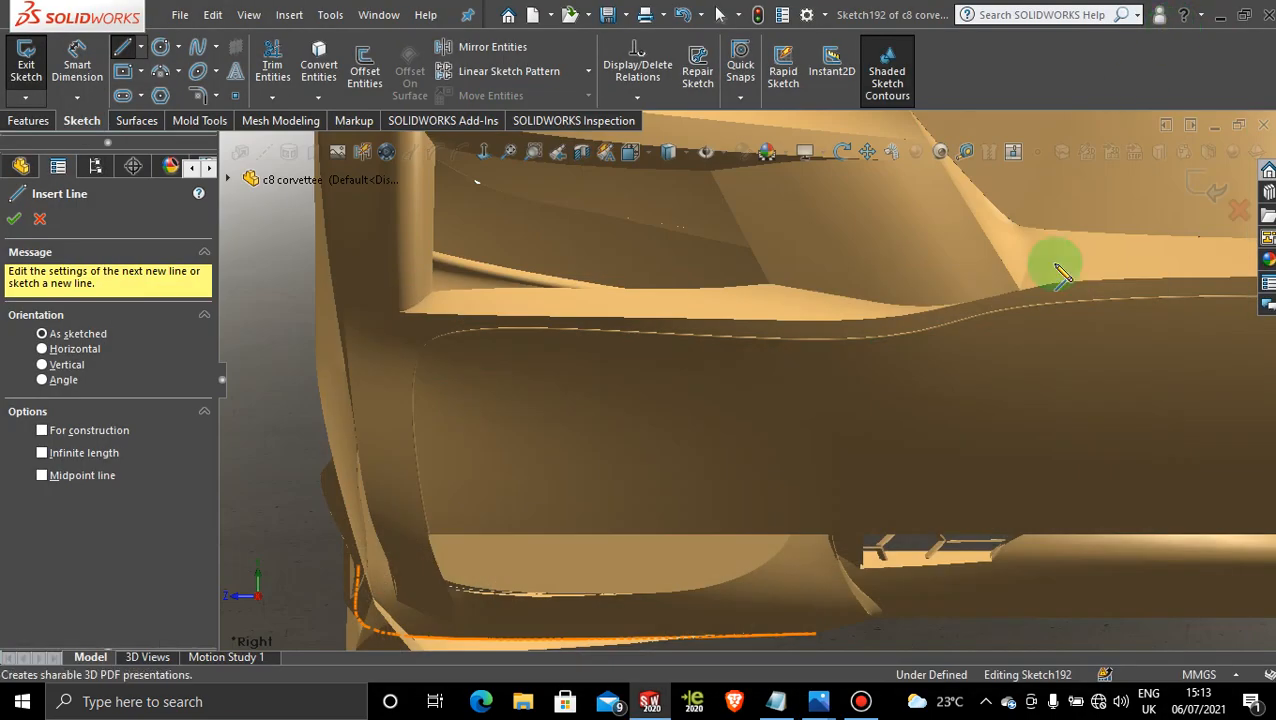
- Sketch the exhaust cut-out outline on one side of the lower rear bumper, with horizontal upper and lower edges, a vertical outer edge and a slanted inner edge
scroll(997, 386, up, 3)
scroll(1077, 399, up, 3)
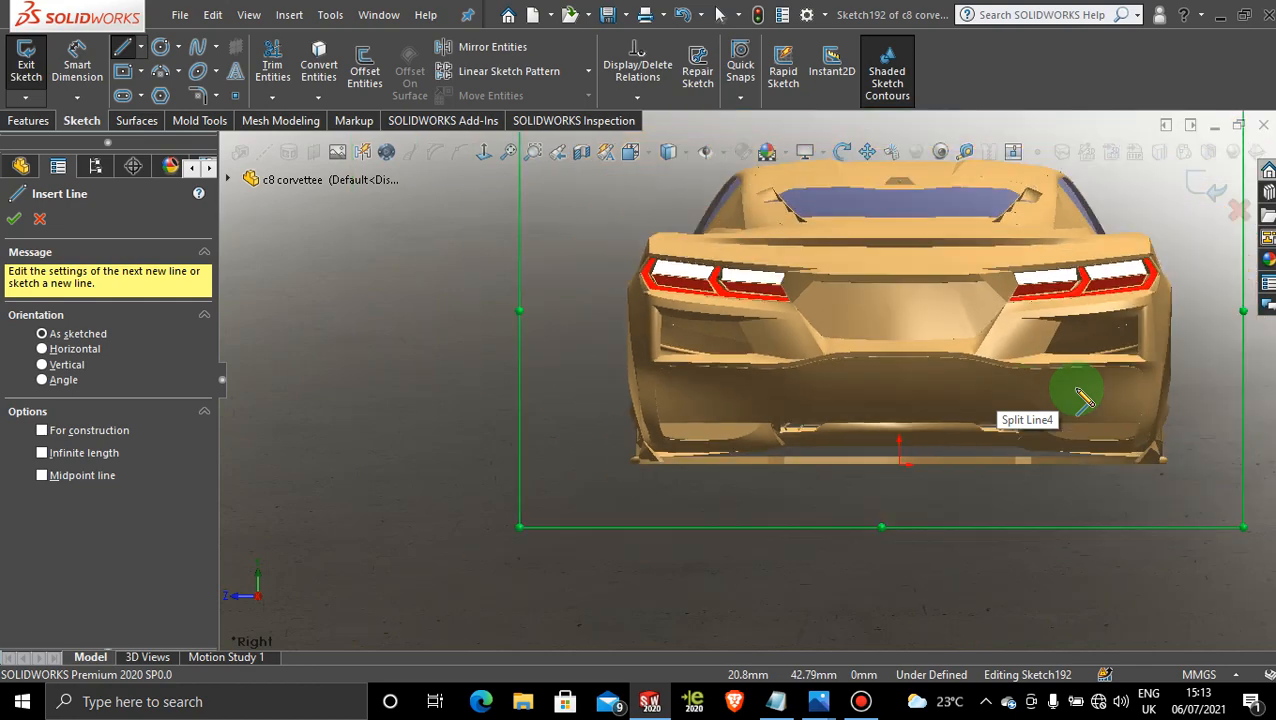
scroll(1077, 399, down, 5)
scroll(433, 398, up, 3)
scroll(435, 403, down, 2)
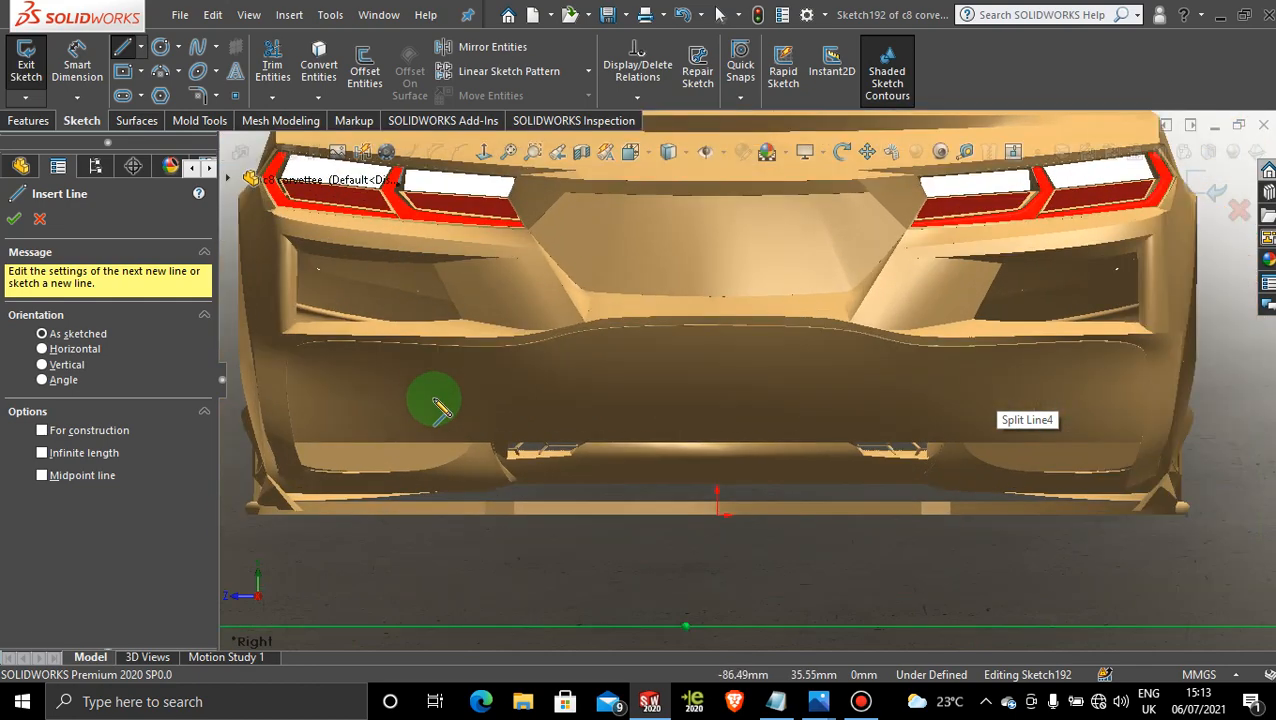
scroll(435, 405, down, 2)
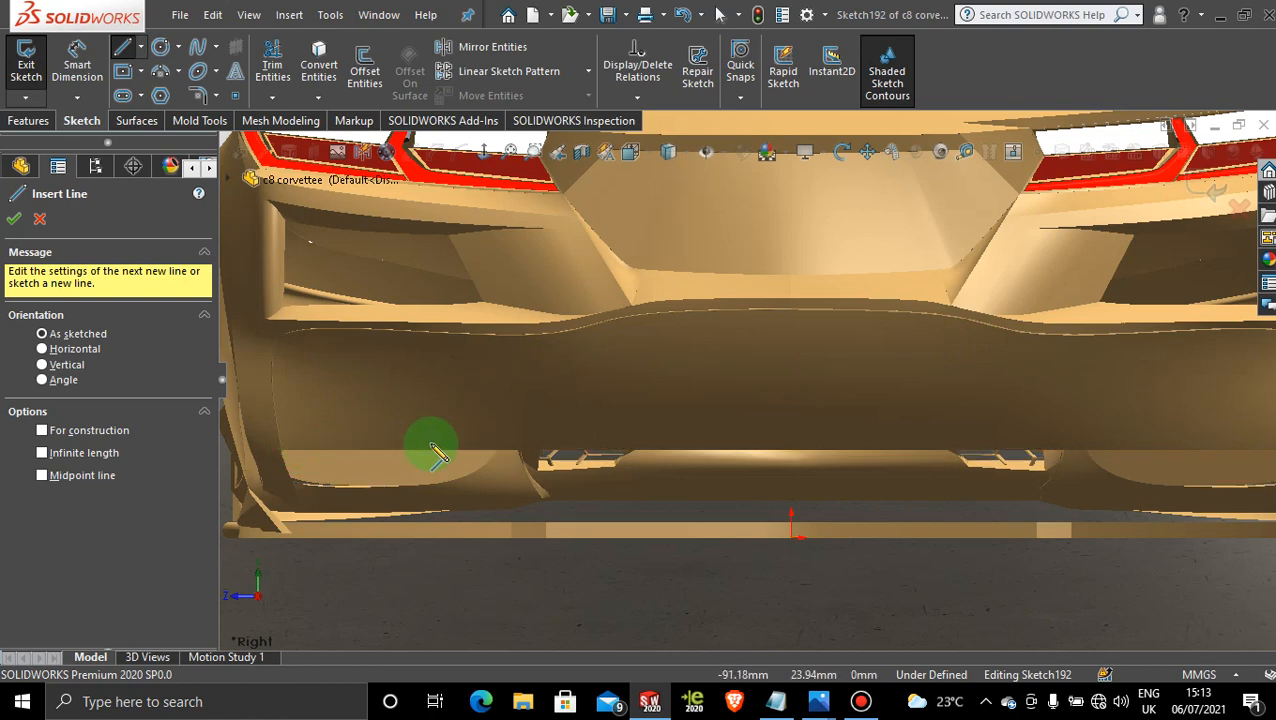
scroll(447, 455, down, 2)
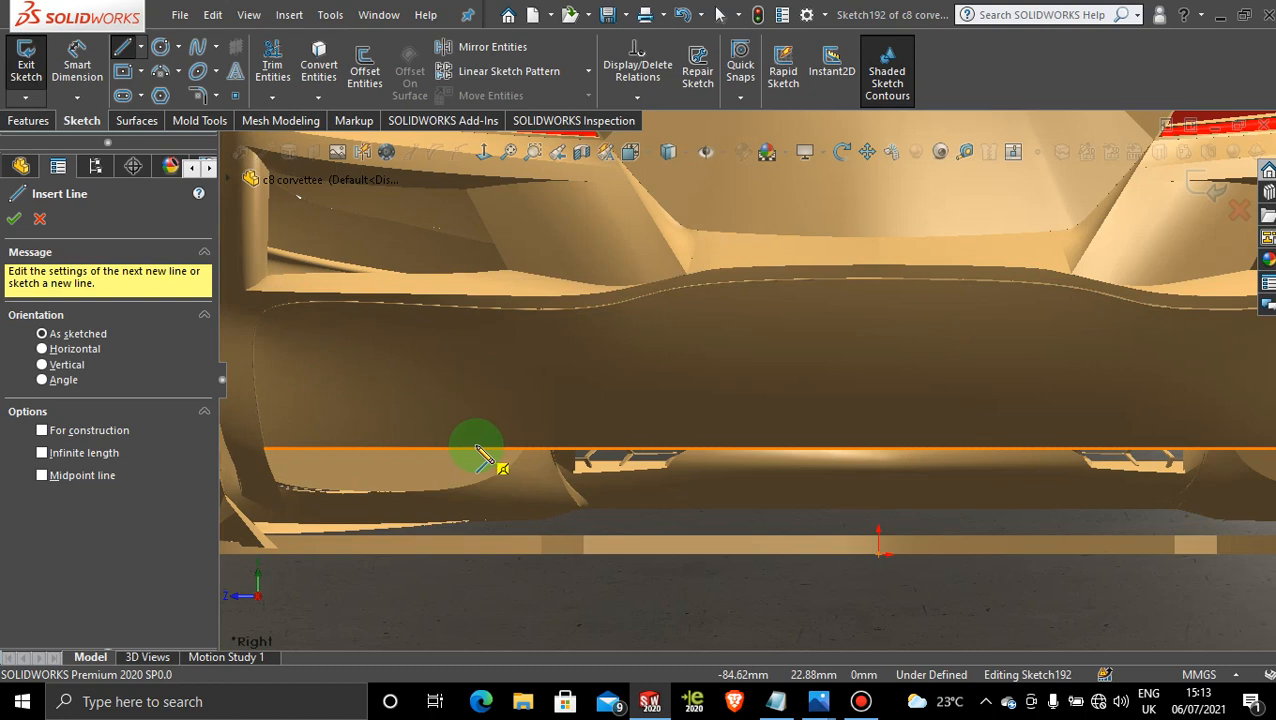
click(490, 450)
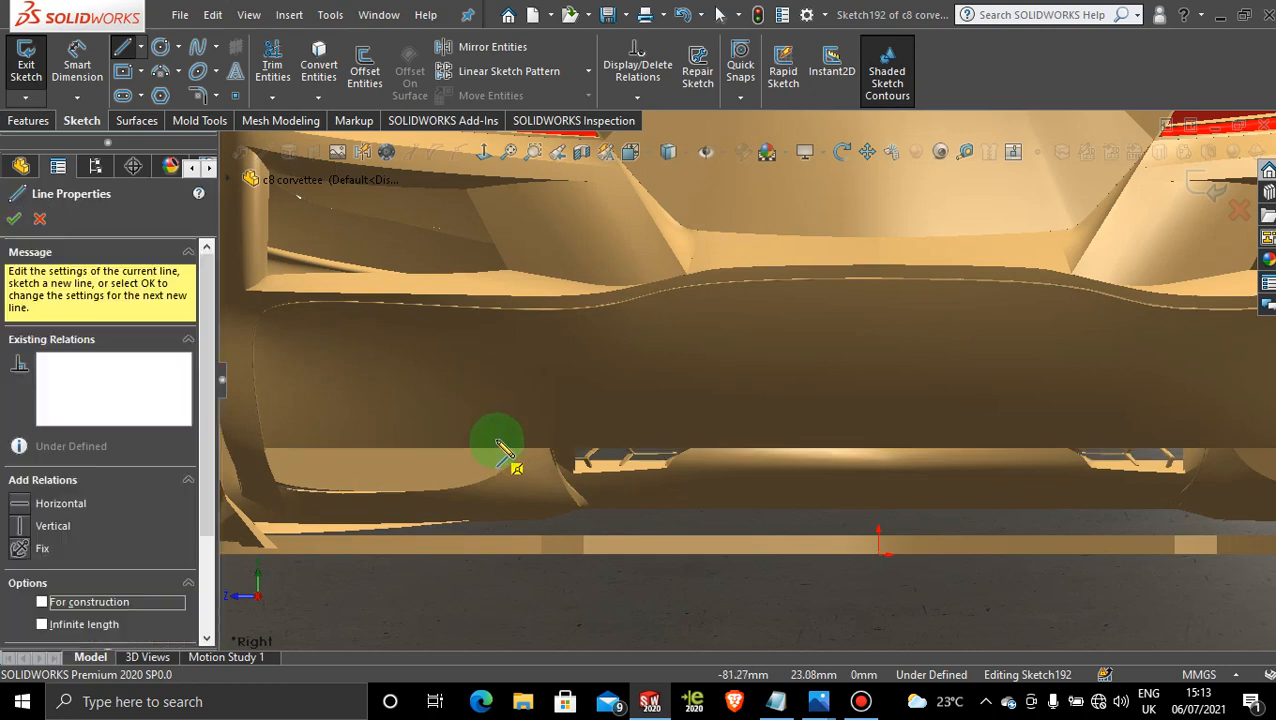
click(489, 439)
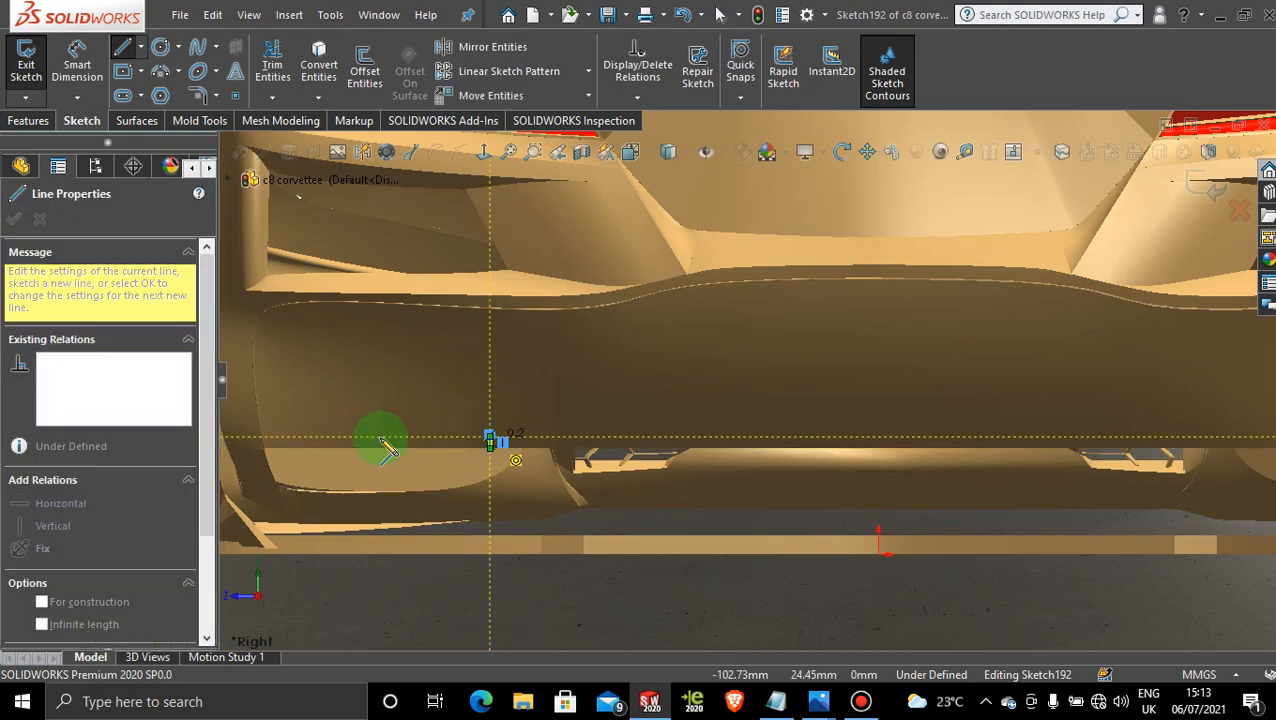
click(290, 437)
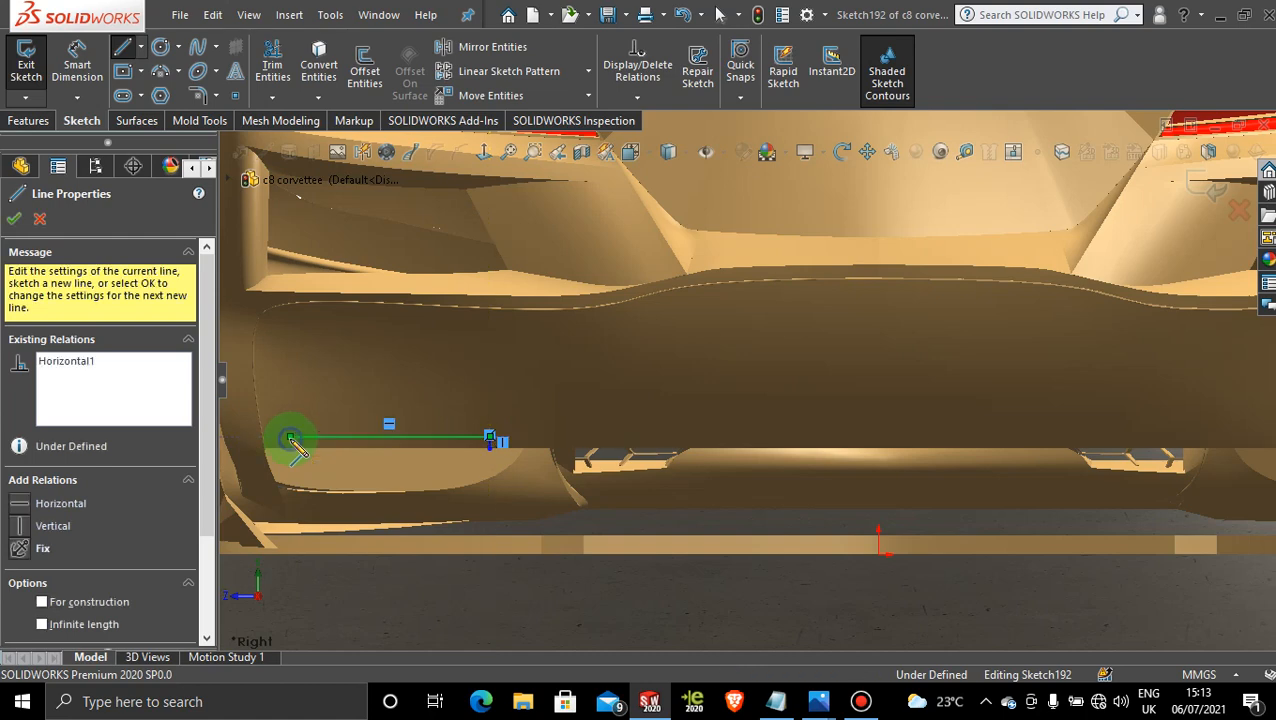
click(291, 329)
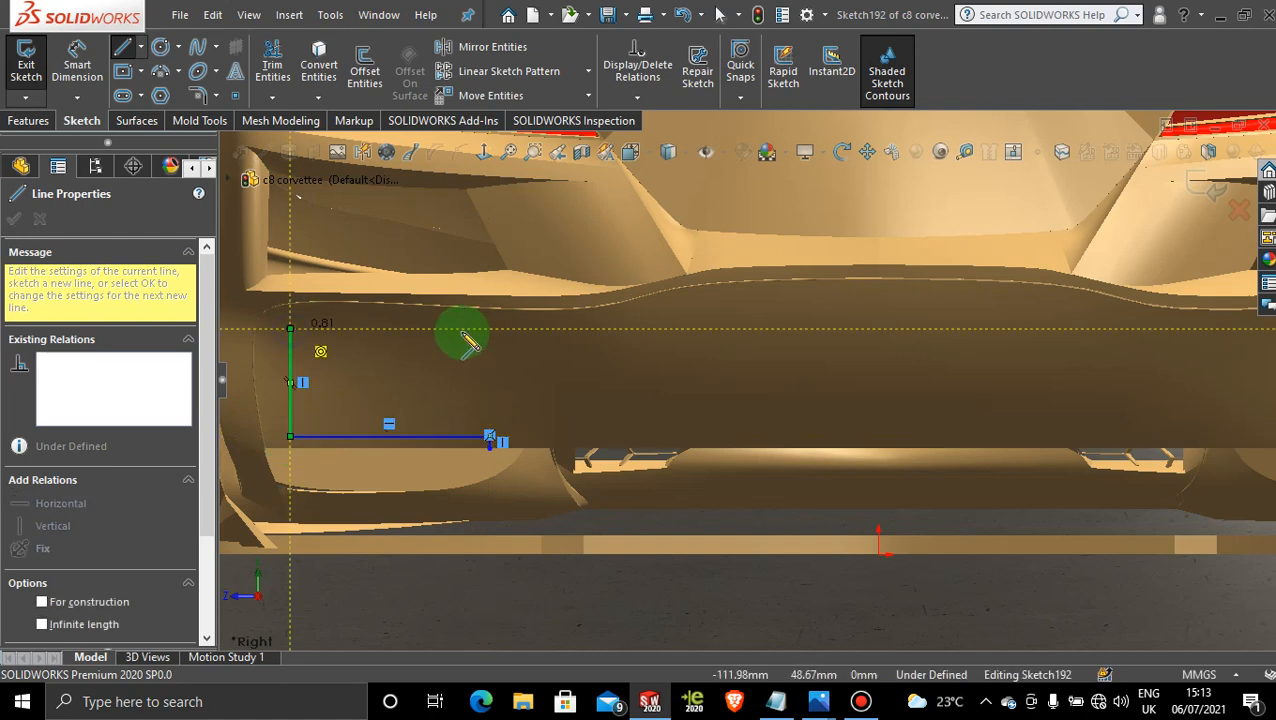
click(564, 329)
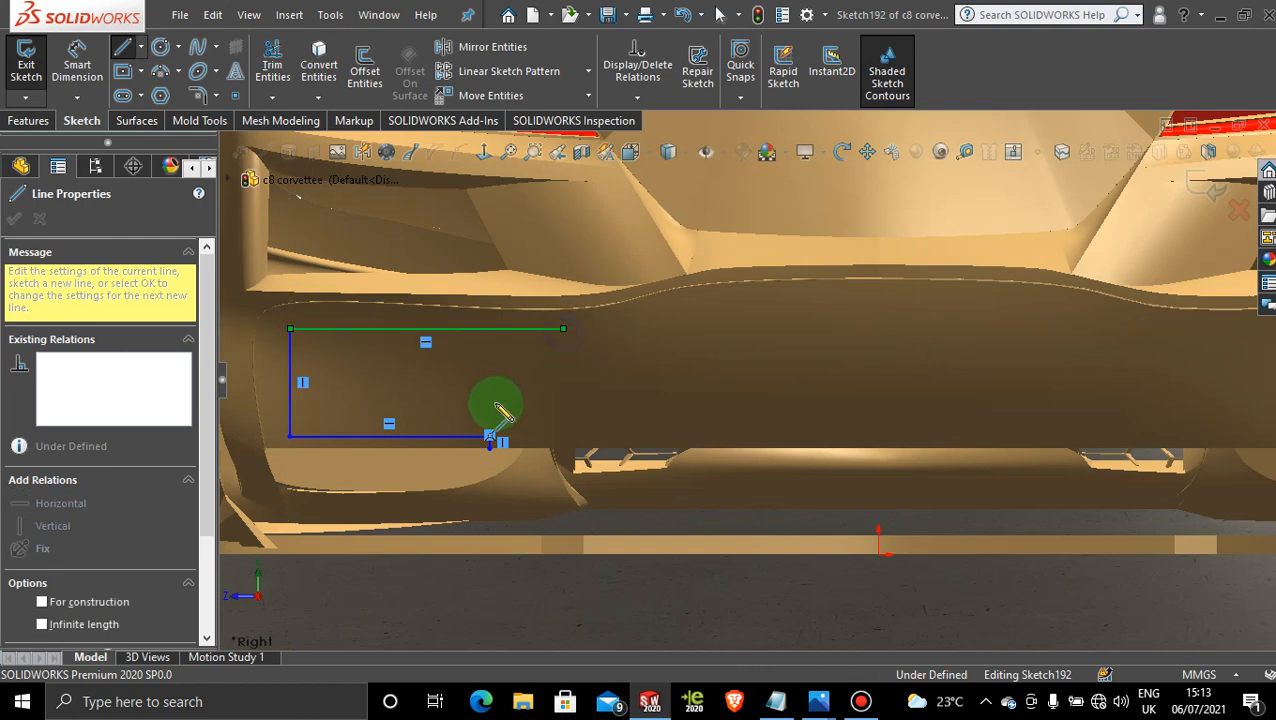
scroll(492, 443, down, 3)
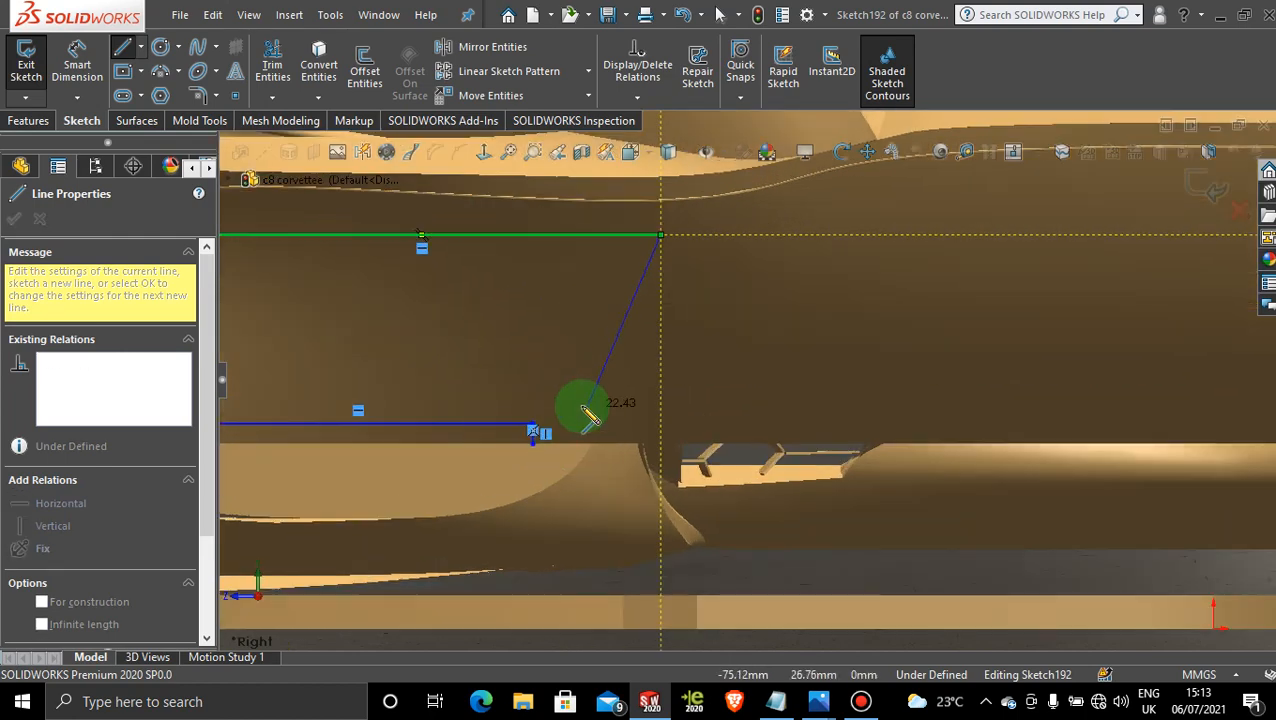
click(534, 435)
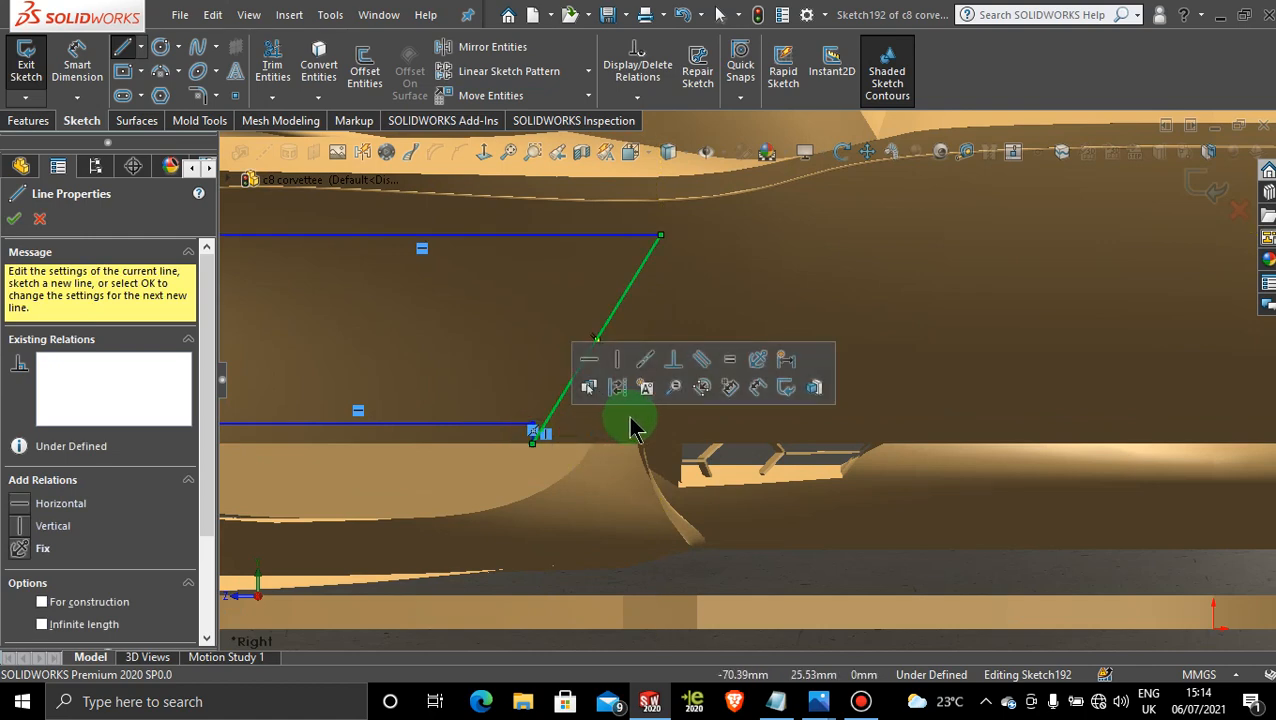
scroll(931, 356, up, 6)
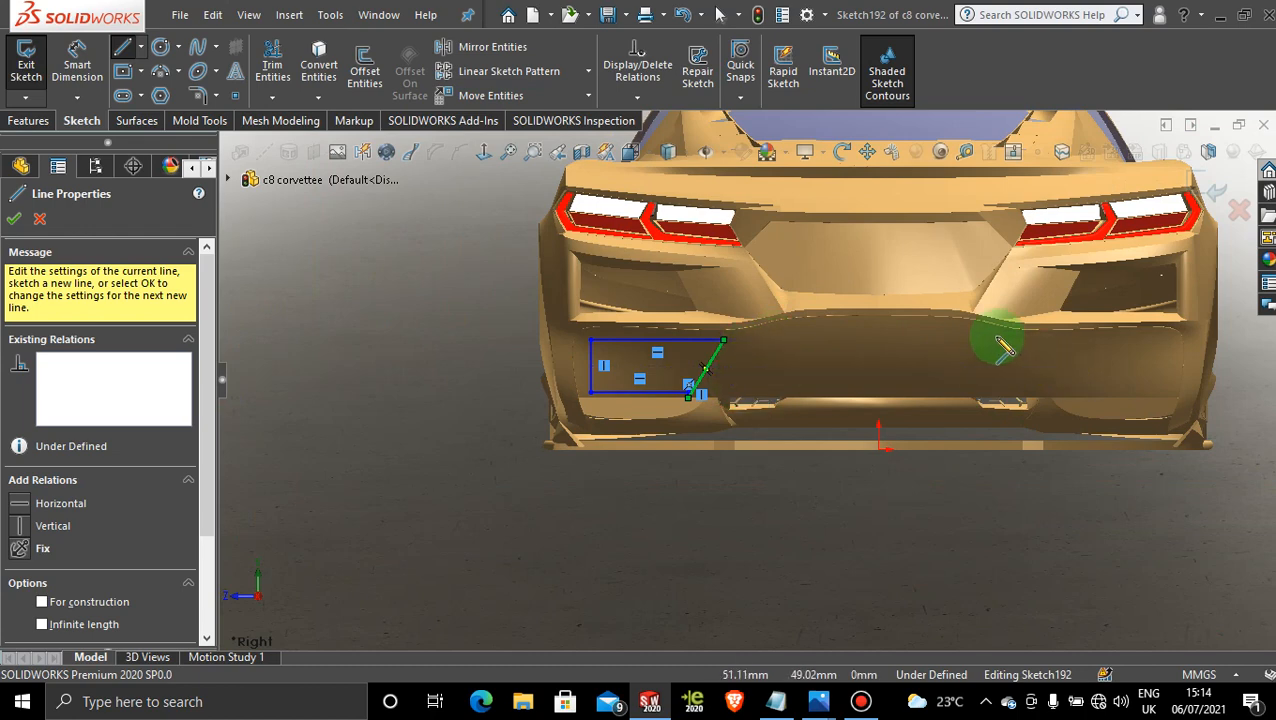
scroll(845, 358, down, 3)
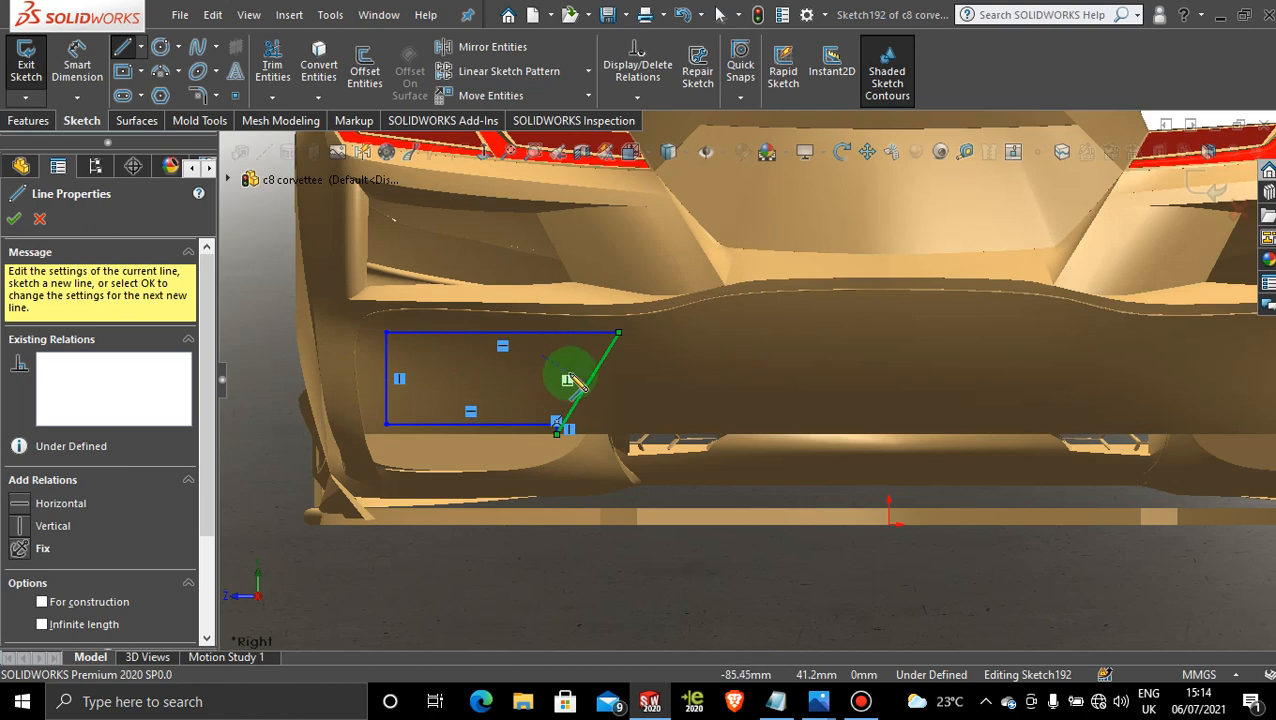
click(14, 218)
- Draw a vertical centerline about 19 mm long straight down from the origin
click(141, 47)
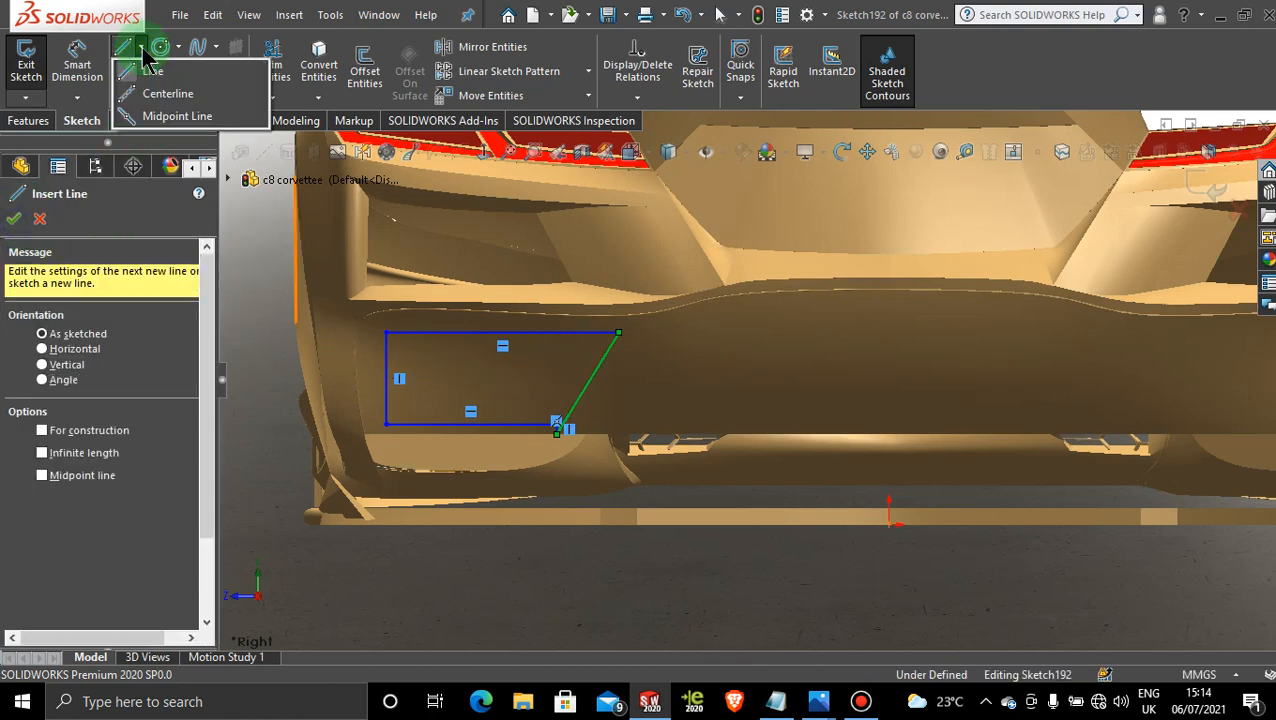
click(159, 96)
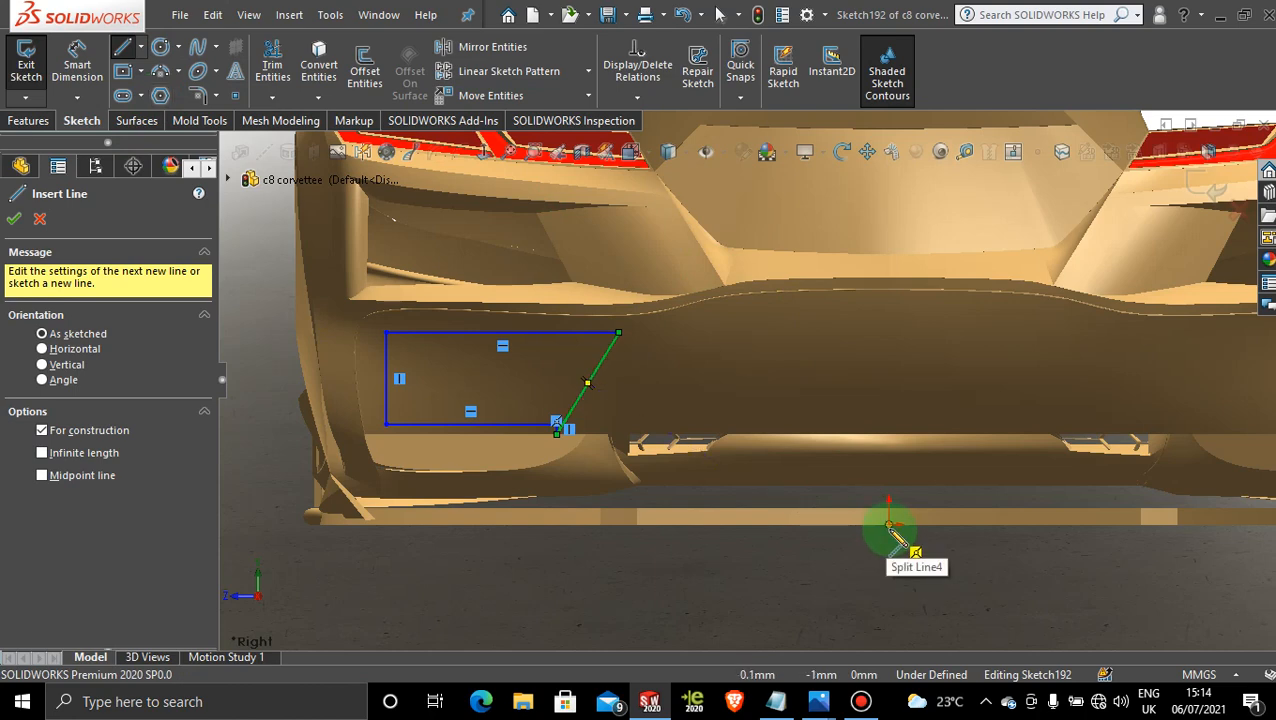
click(891, 527)
click(890, 600)
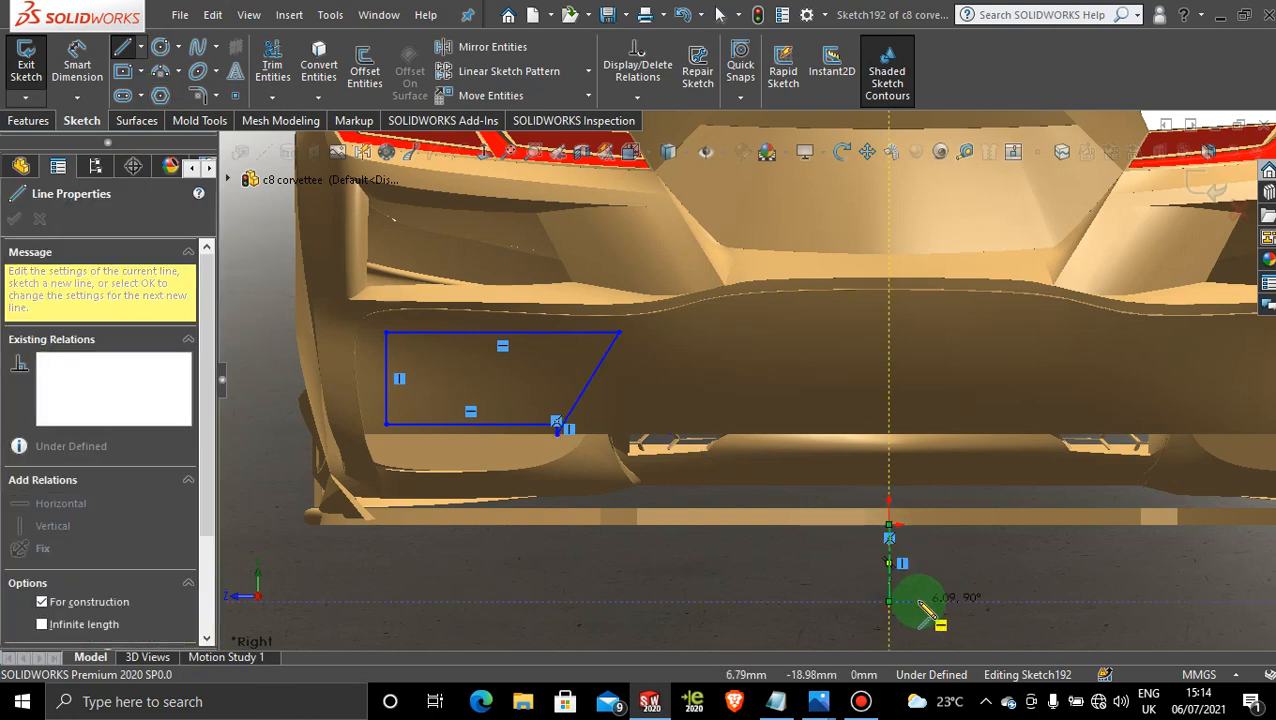
key(Escape)
key(f)
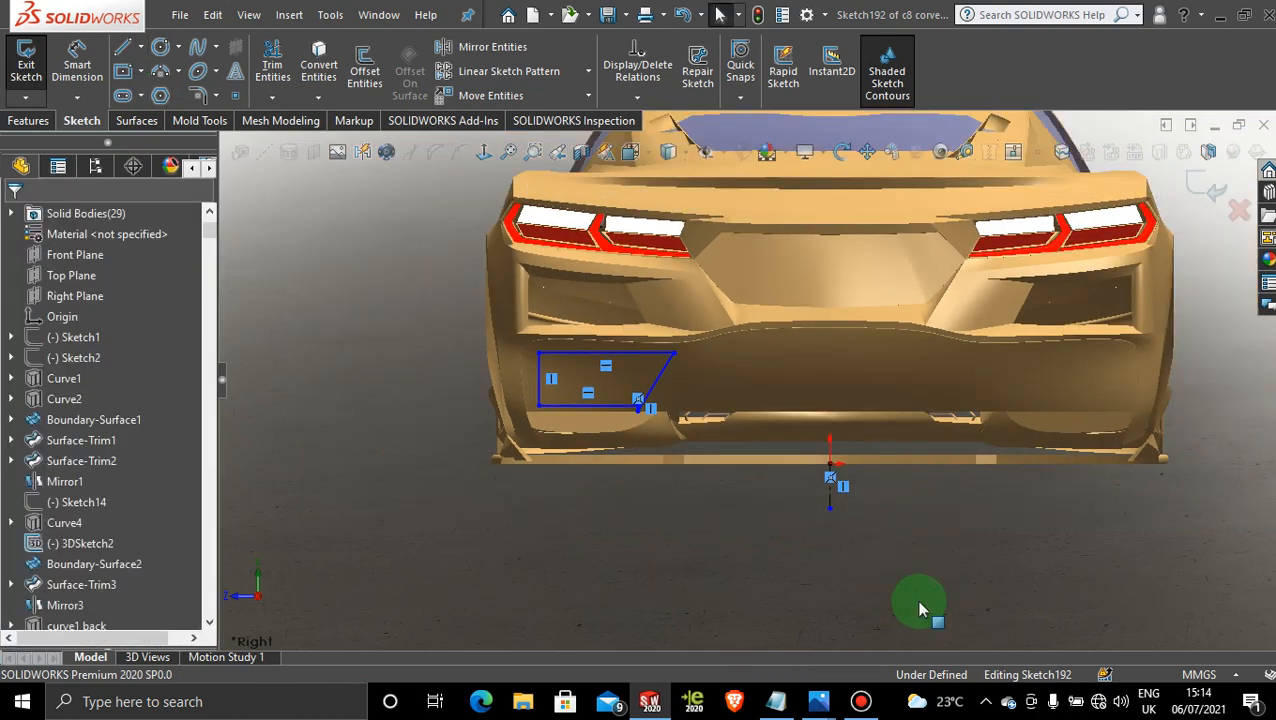
- Mirror the five lines of the exhaust cut-out outline about the vertical centerline, keeping the originals
scroll(885, 345, down, 3)
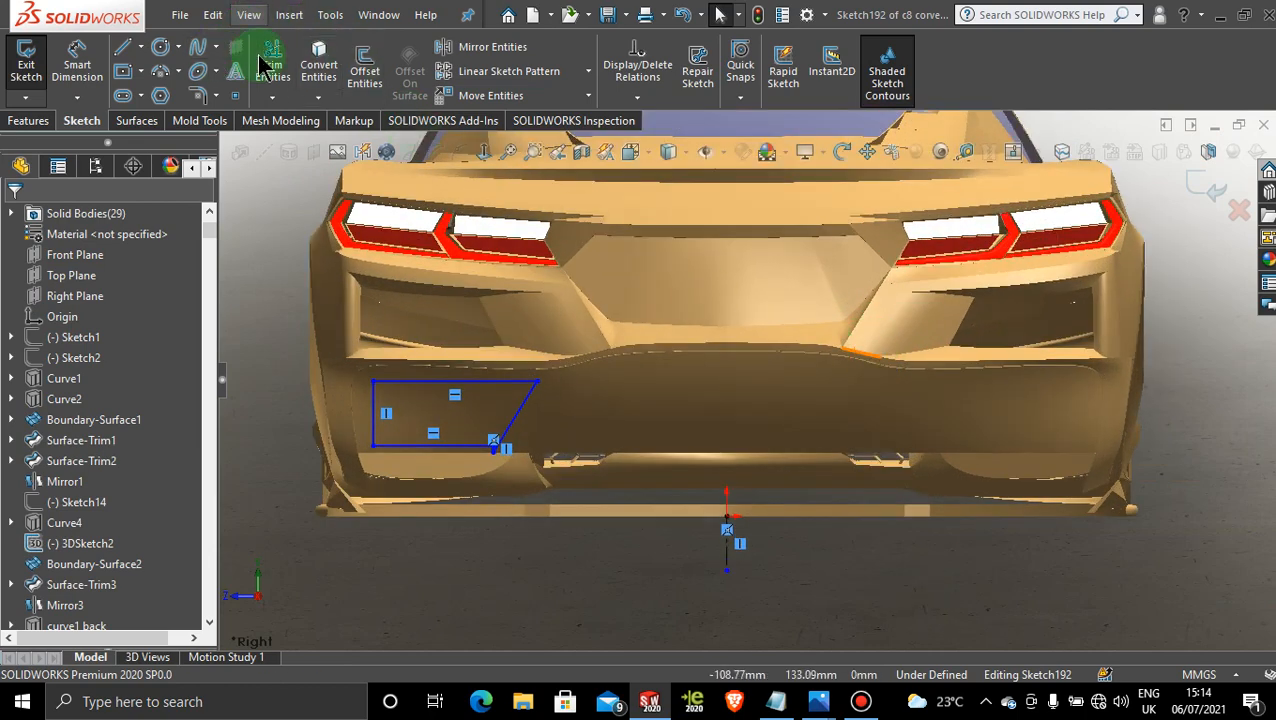
click(530, 55)
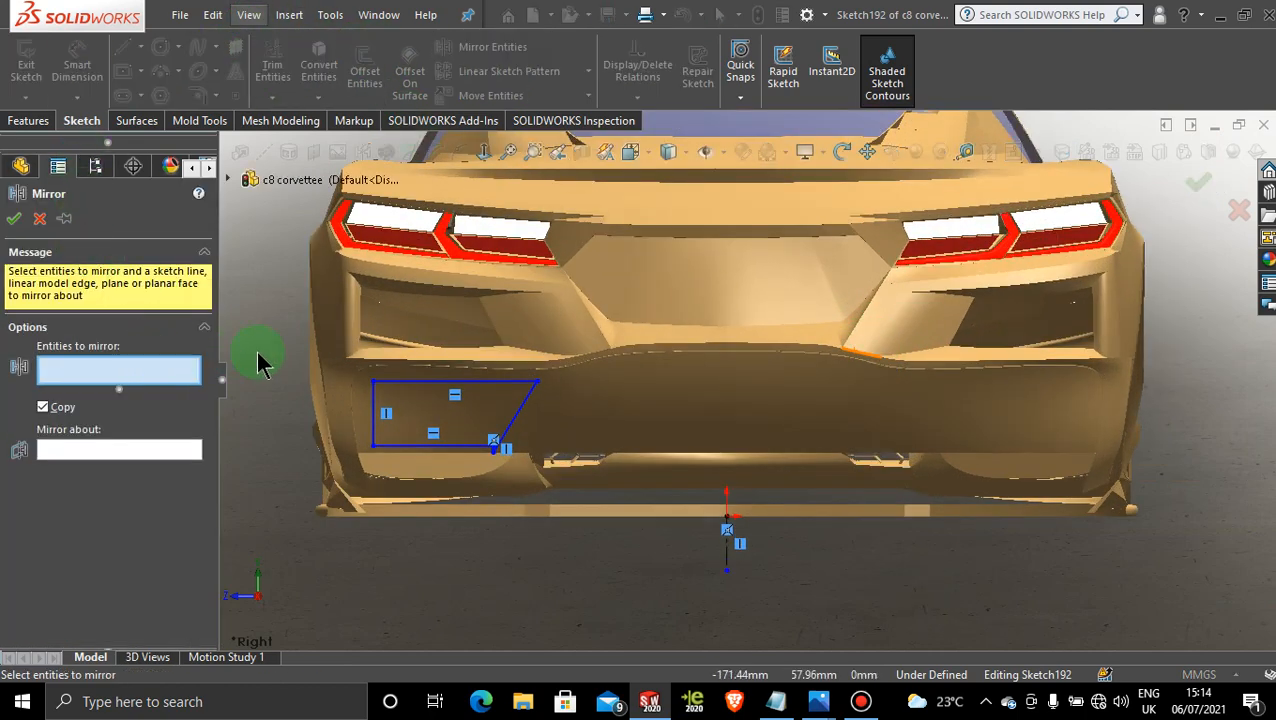
mouse_move(251, 327)
mouse_down()
mouse_move(484, 478)
mouse_move(255, 343)
mouse_move(258, 318)
mouse_up()
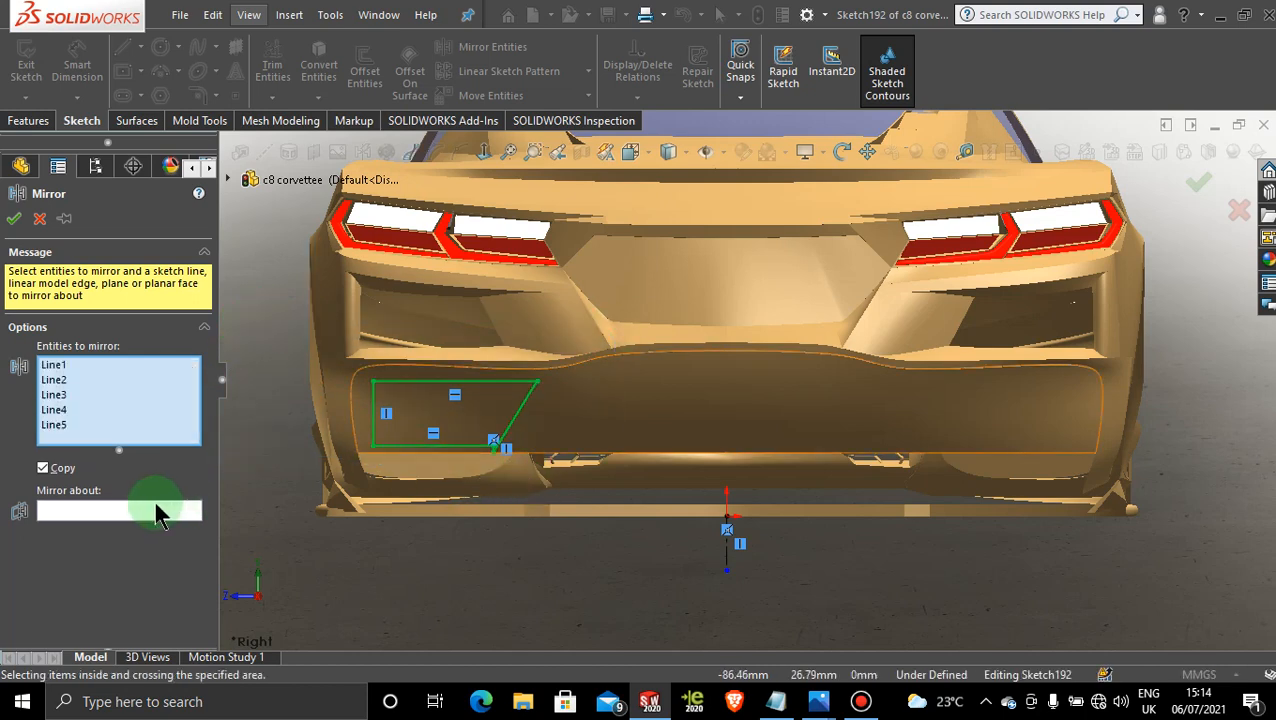
click(160, 508)
click(727, 558)
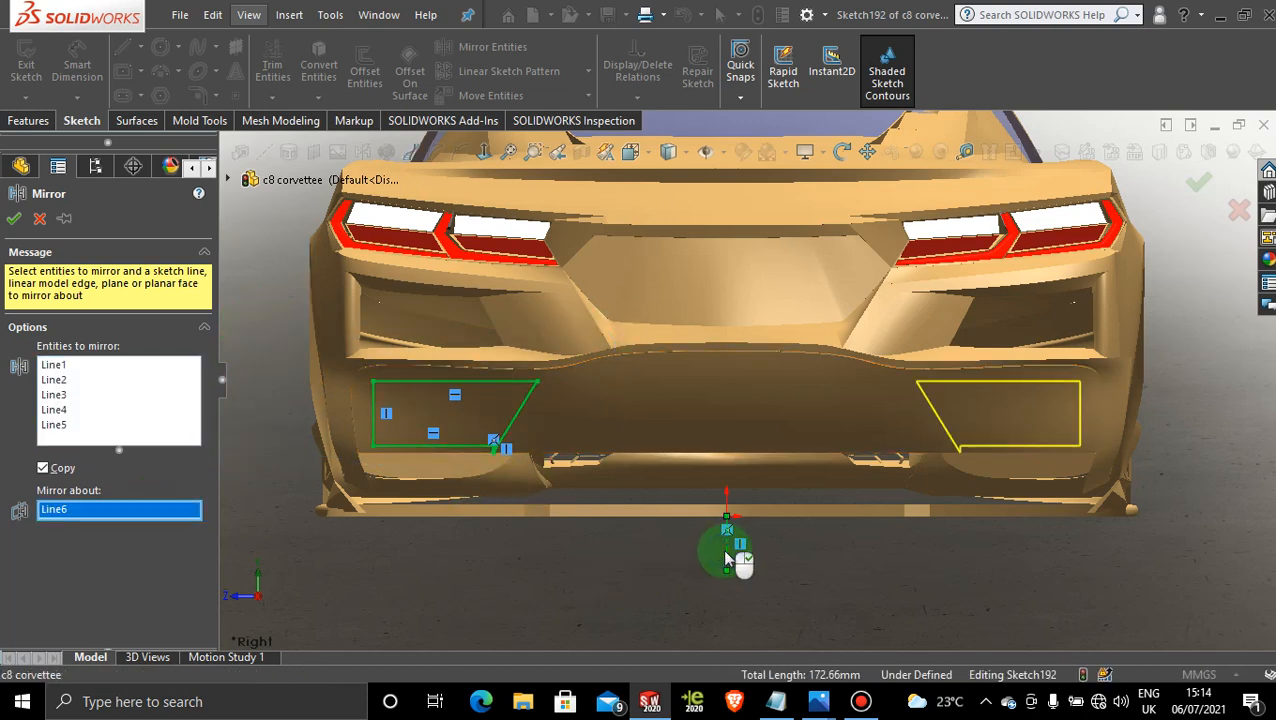
click(13, 220)
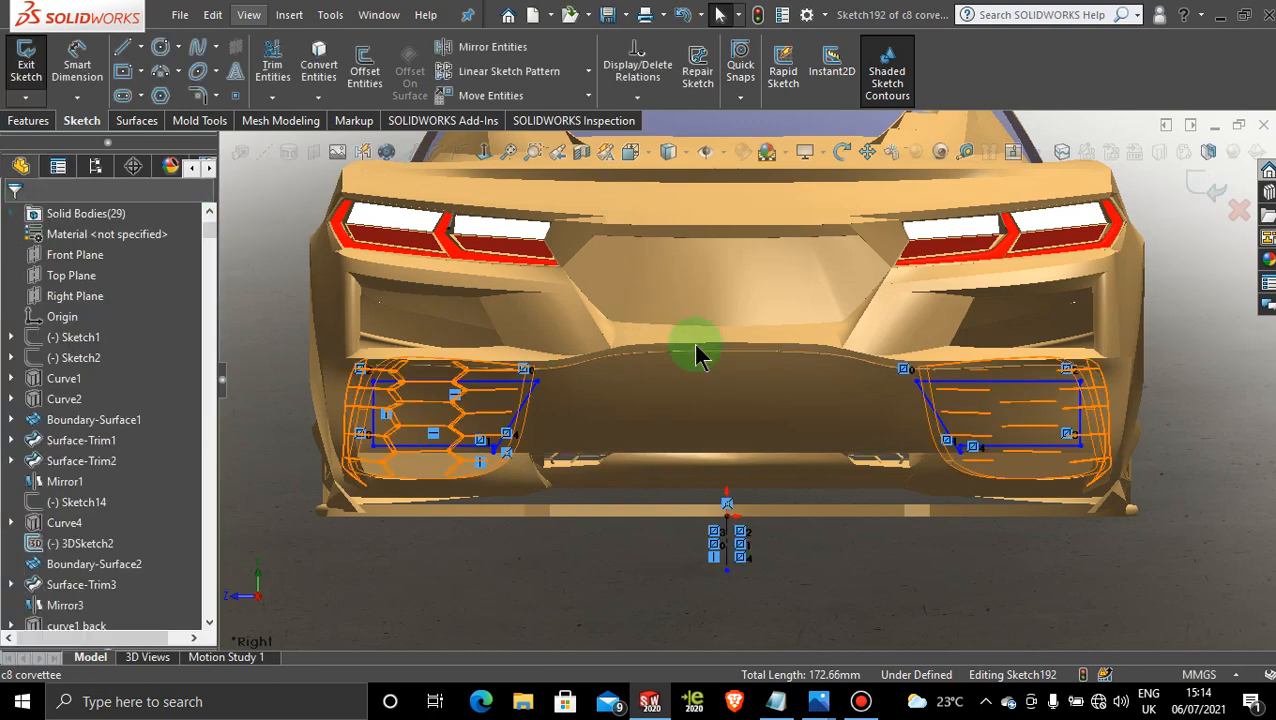
scroll(771, 388, down, 2)
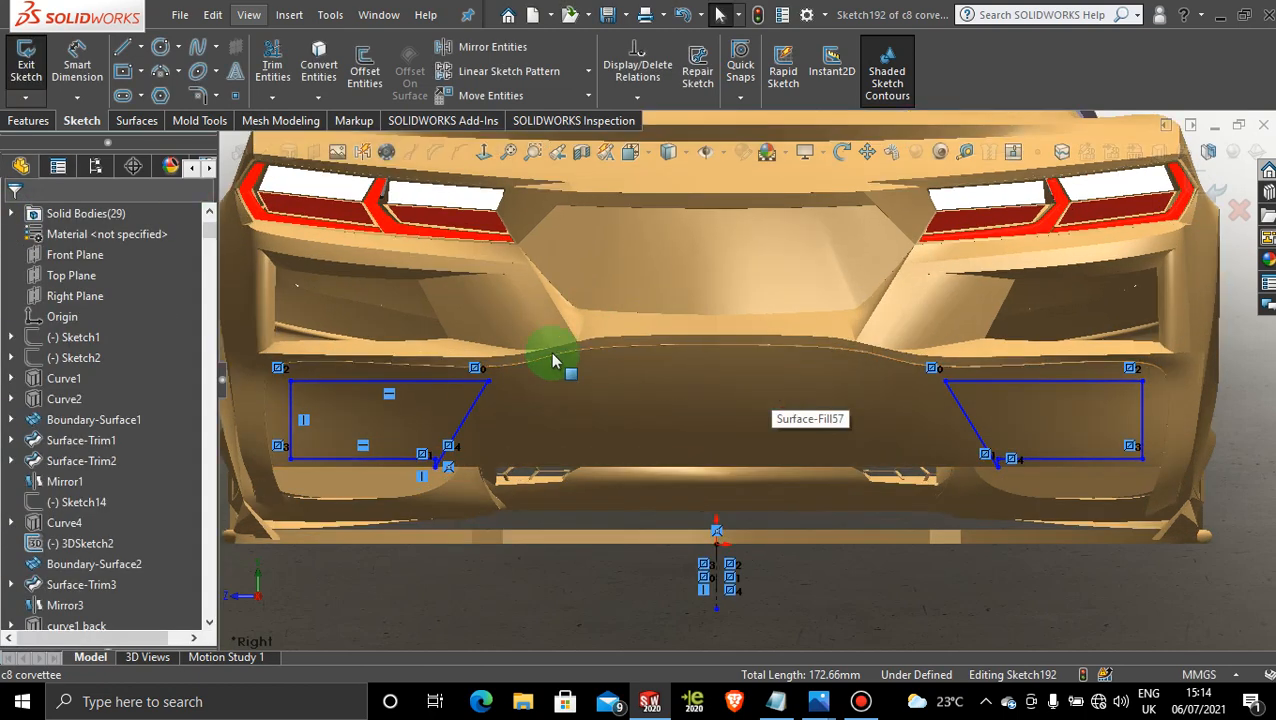
- Draw a horizontal line joining the upper inner corners of the two exhaust cut-out outlines
click(122, 47)
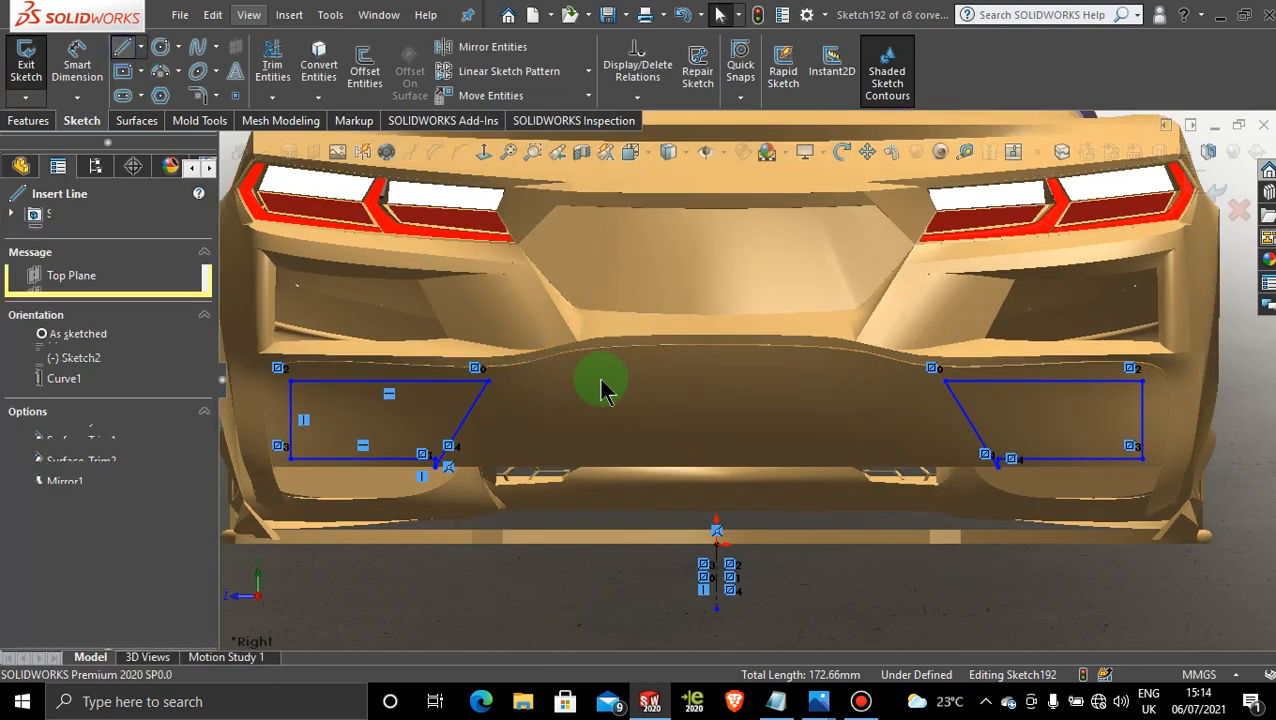
click(487, 381)
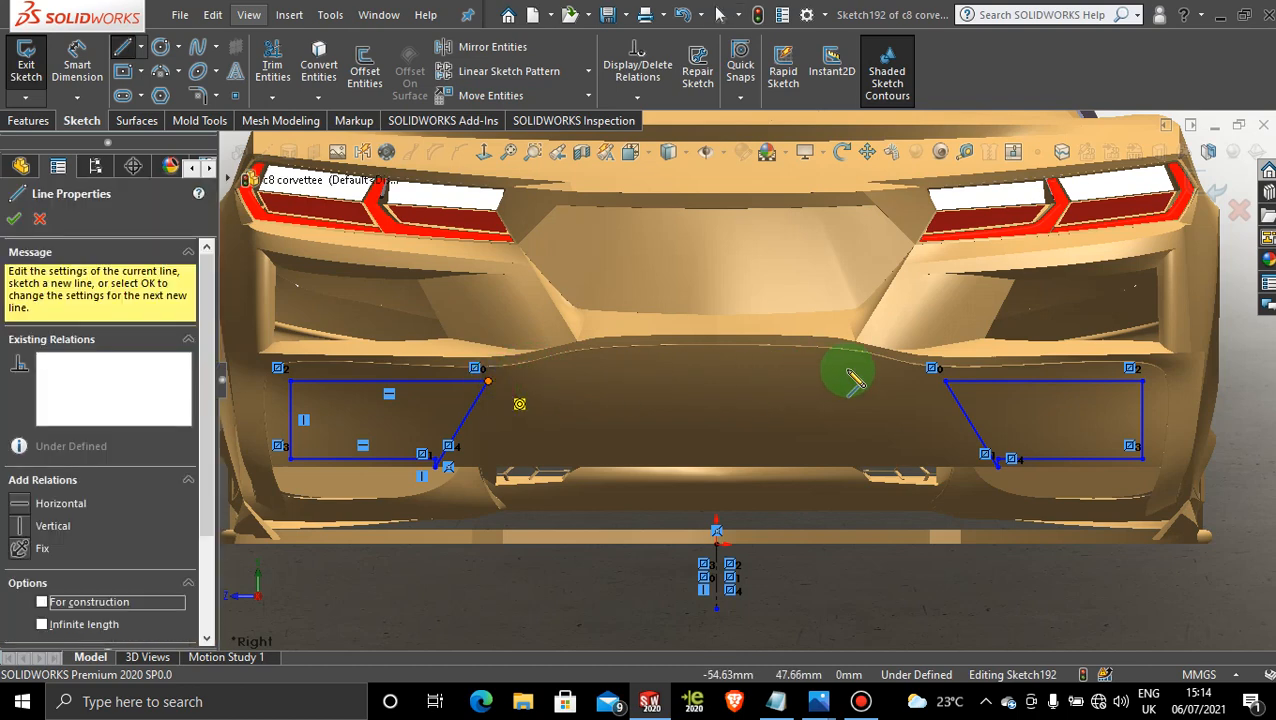
click(945, 381)
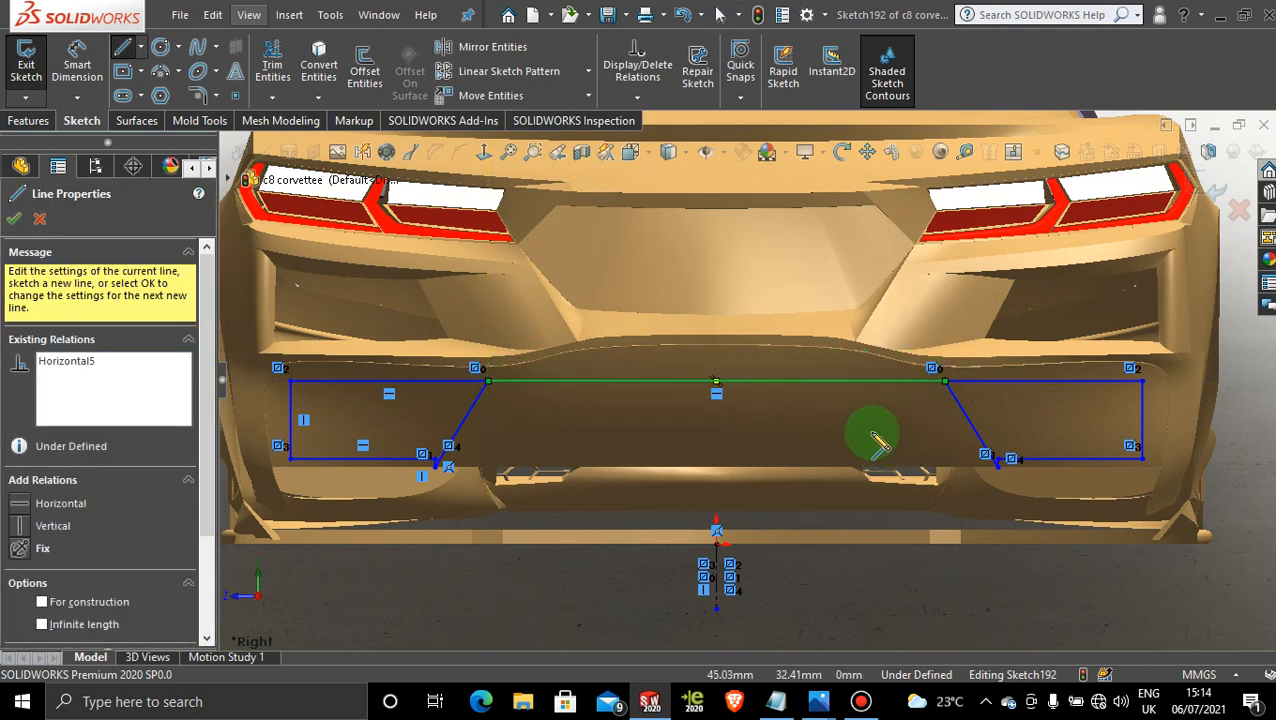
key(Escape)
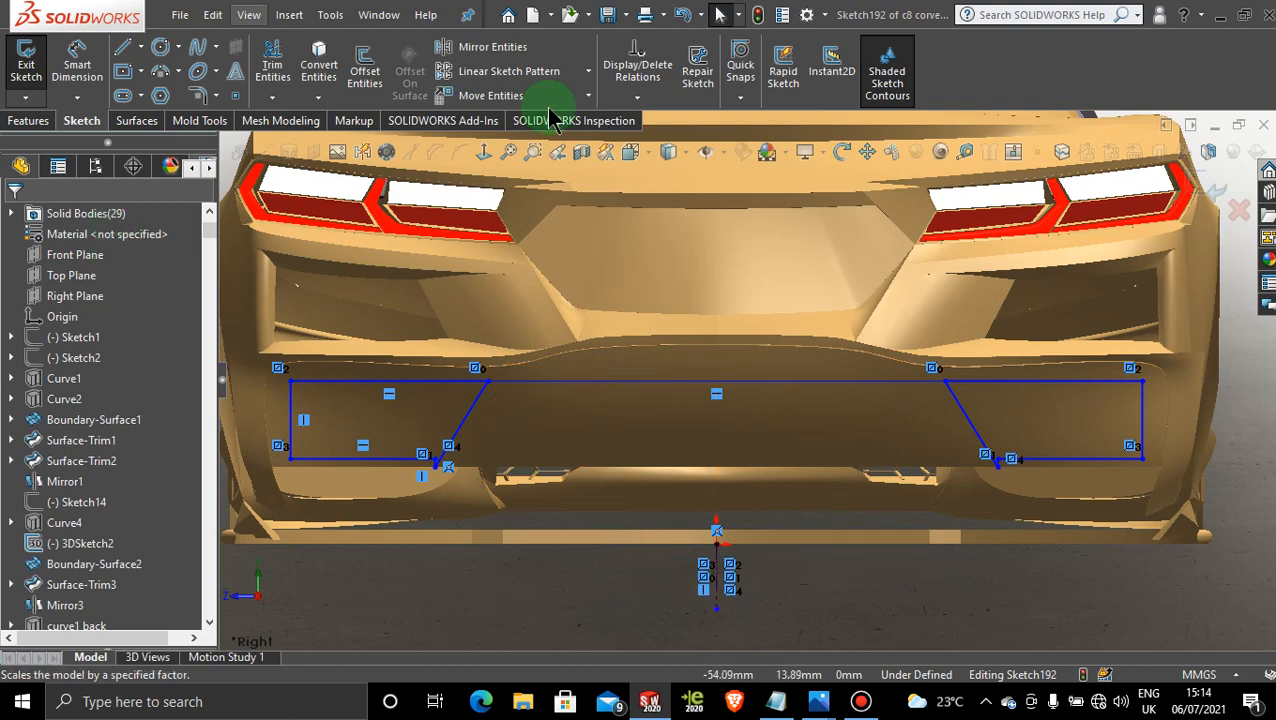
- Try to trim the lower rear bumper surface using the sketch with the two joined cut-out outlines
click(148, 124)
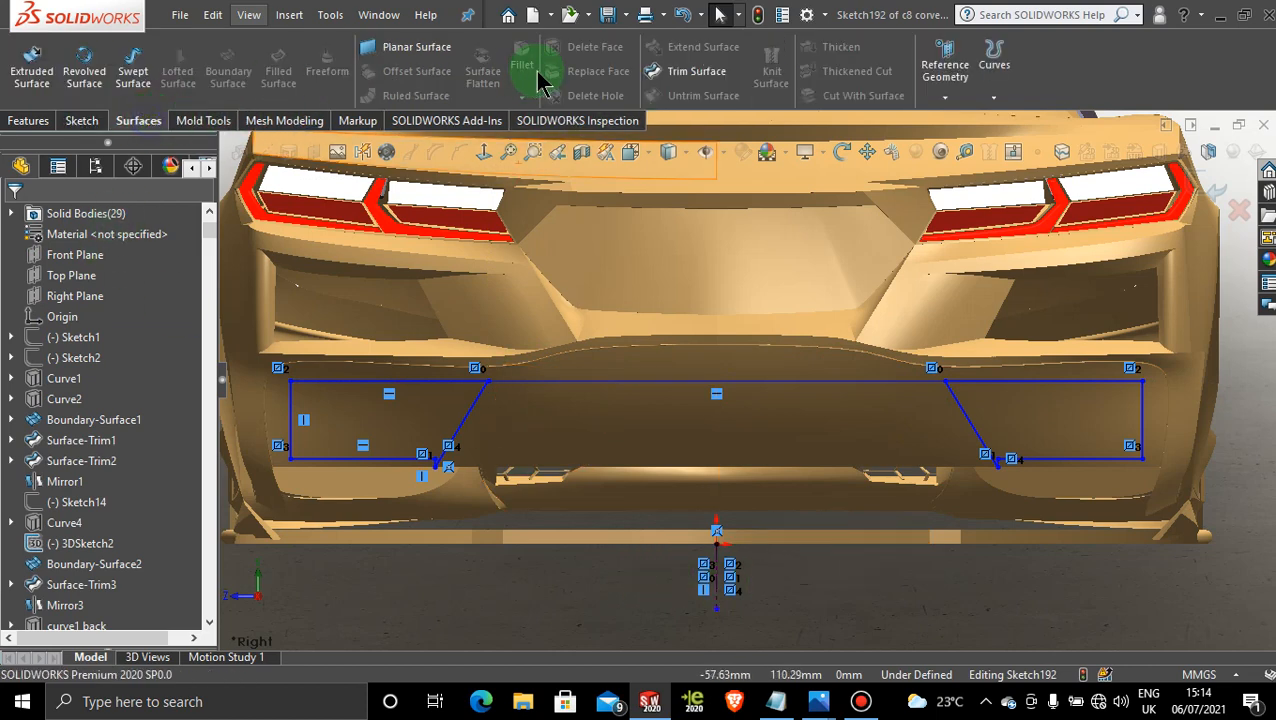
click(700, 72)
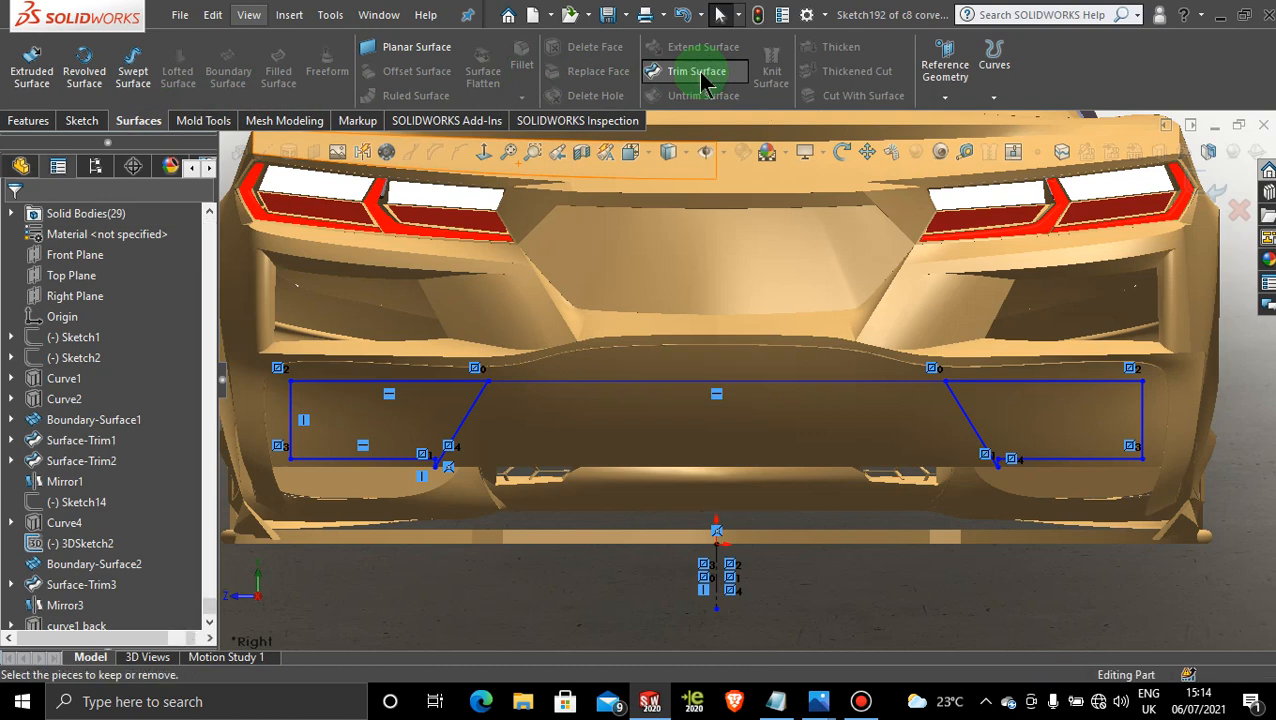
click(375, 445)
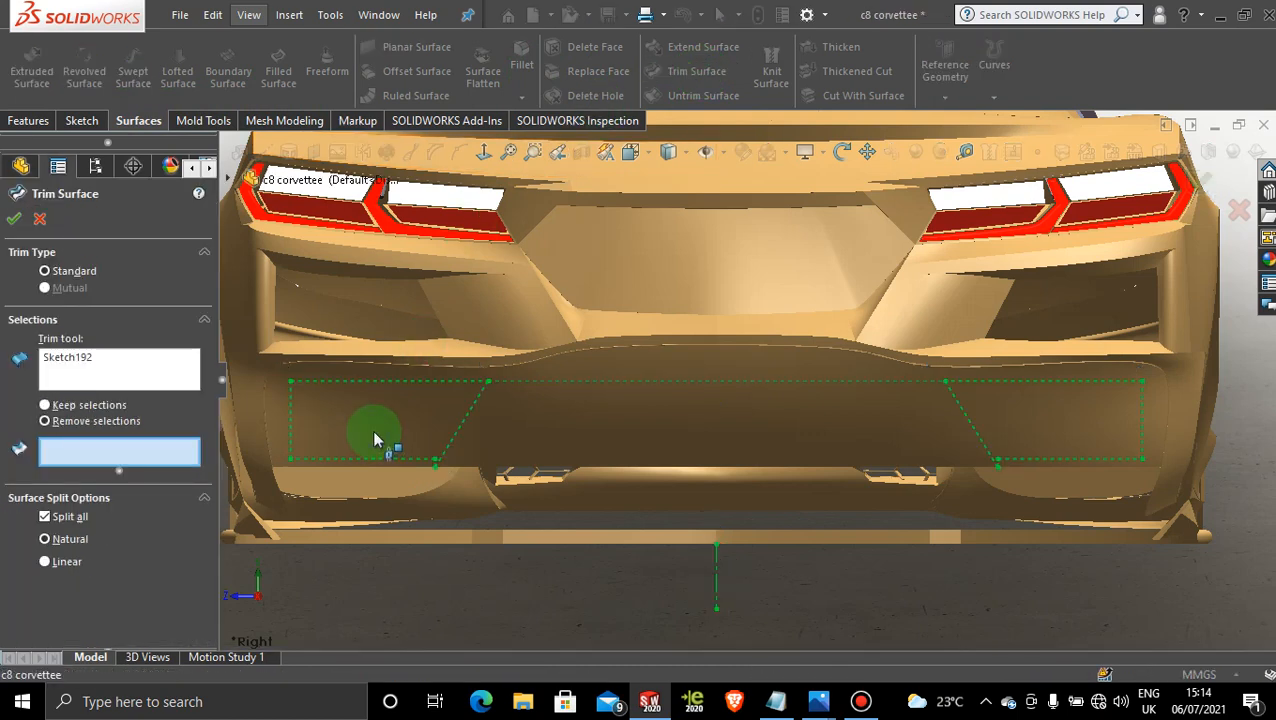
click(143, 122)
click(690, 71)
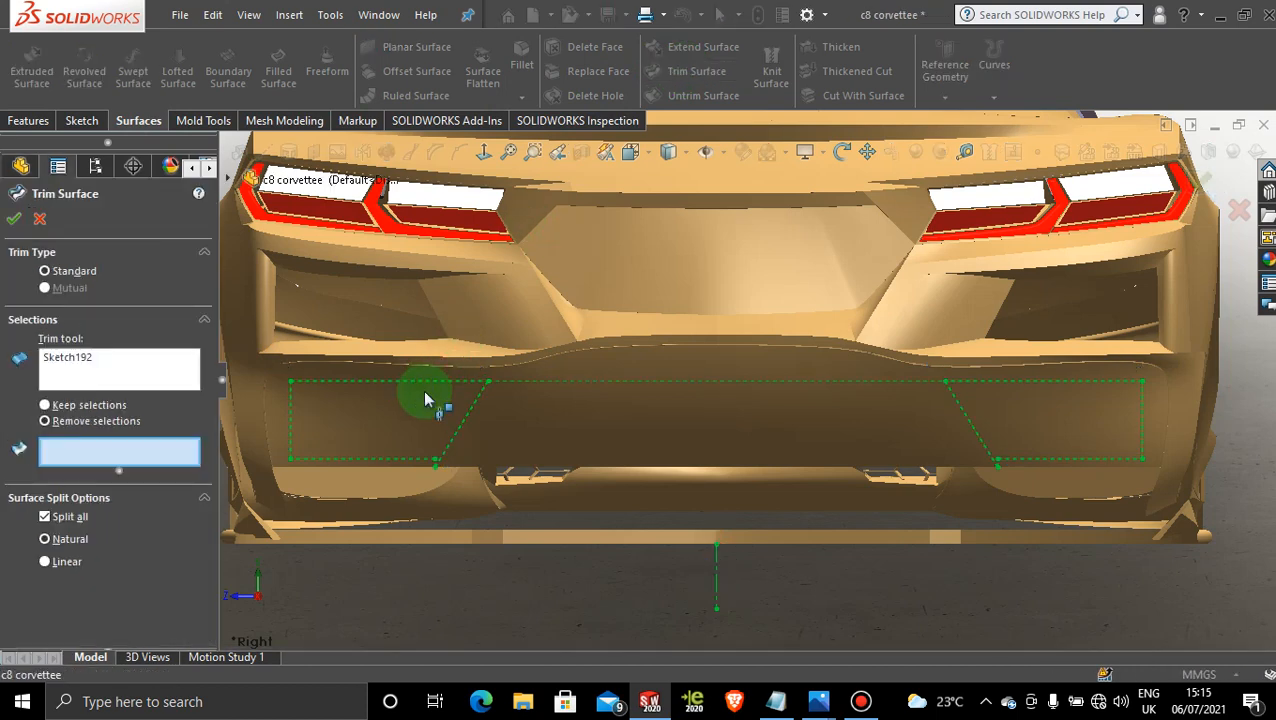
click(38, 215)
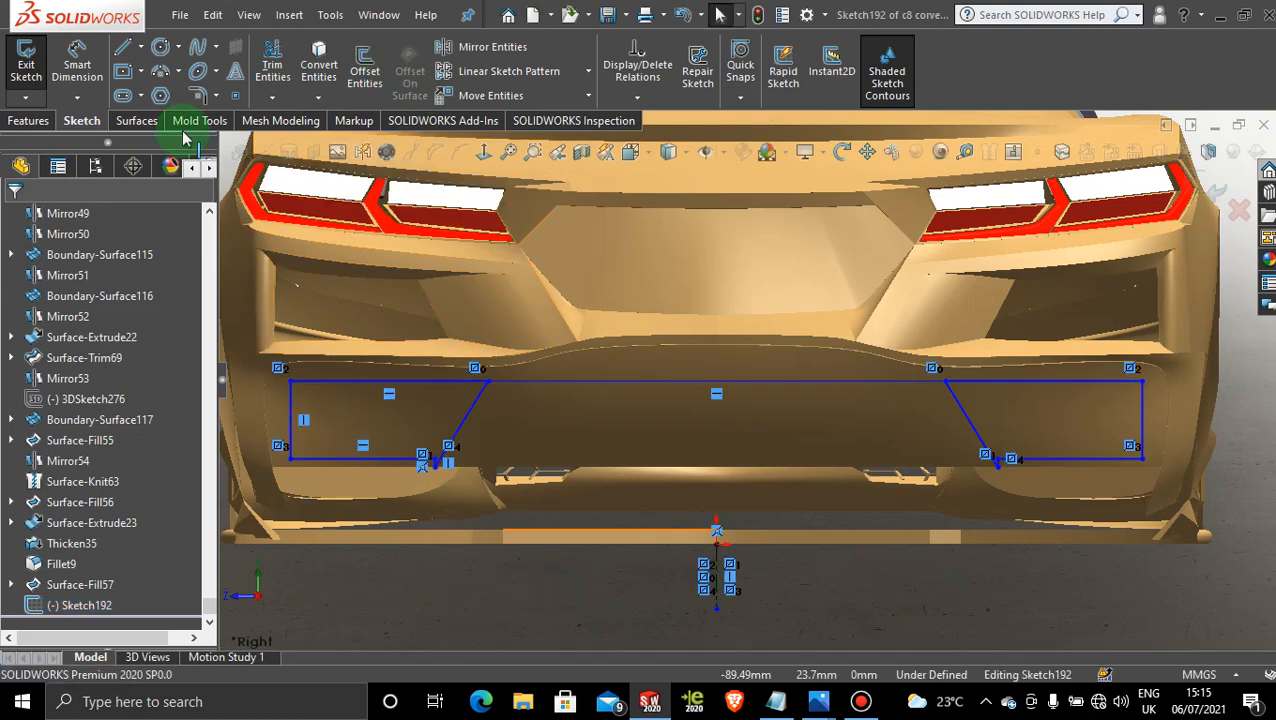
- Remove the horizontal line joining the two exhaust cut-out outlines with Power trim
click(275, 58)
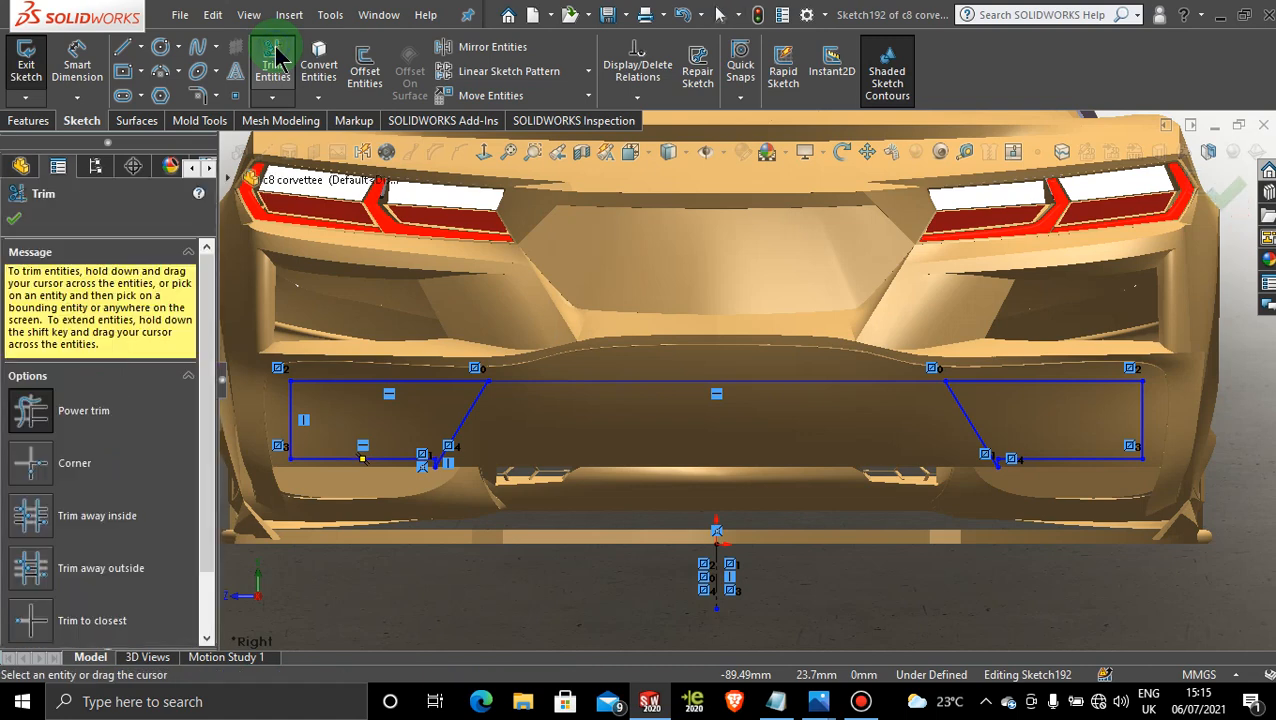
click(704, 383)
click(694, 382)
click(748, 382)
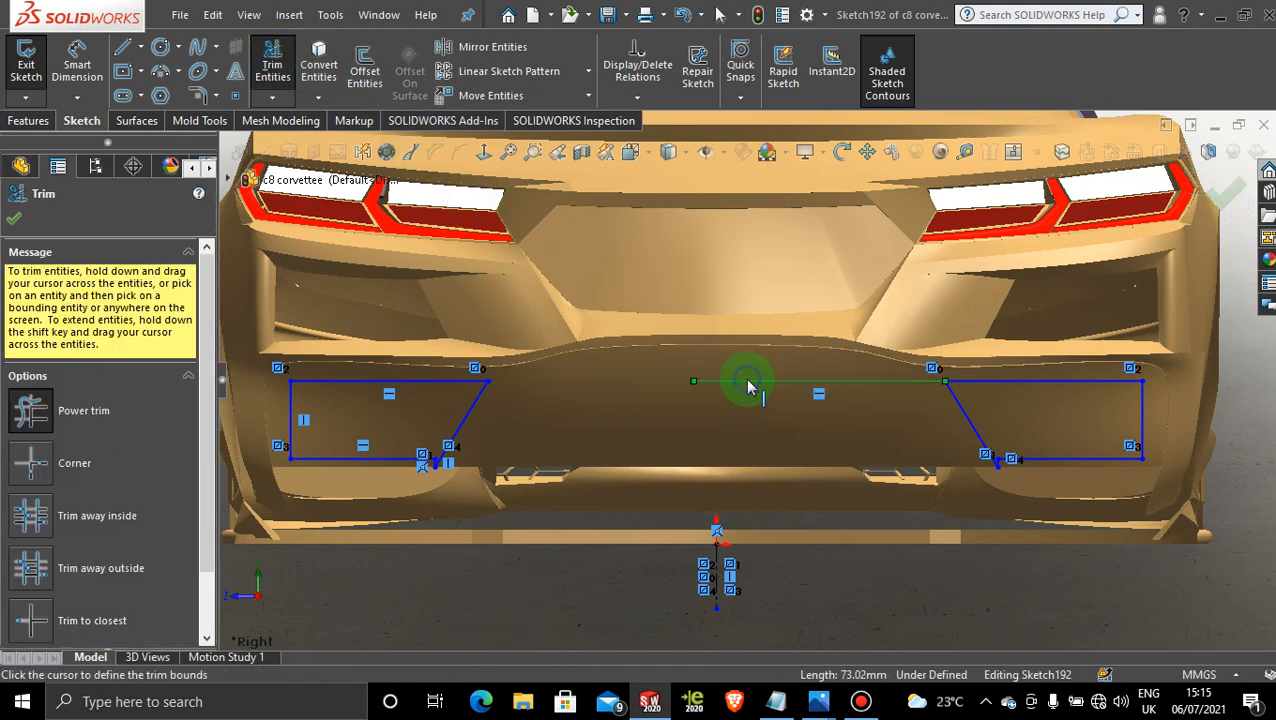
mouse_move(780, 431)
mouse_down()
mouse_move(781, 357)
mouse_move(843, 384)
mouse_move(689, 382)
mouse_up()
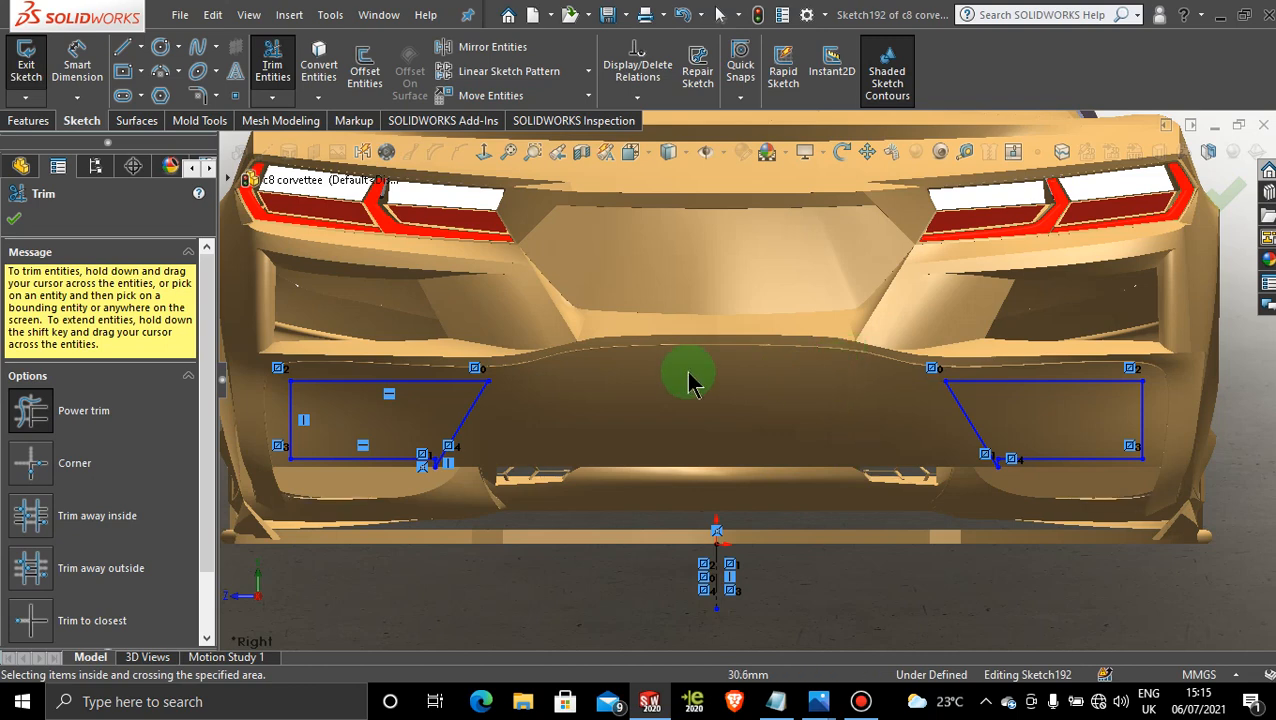
click(16, 218)
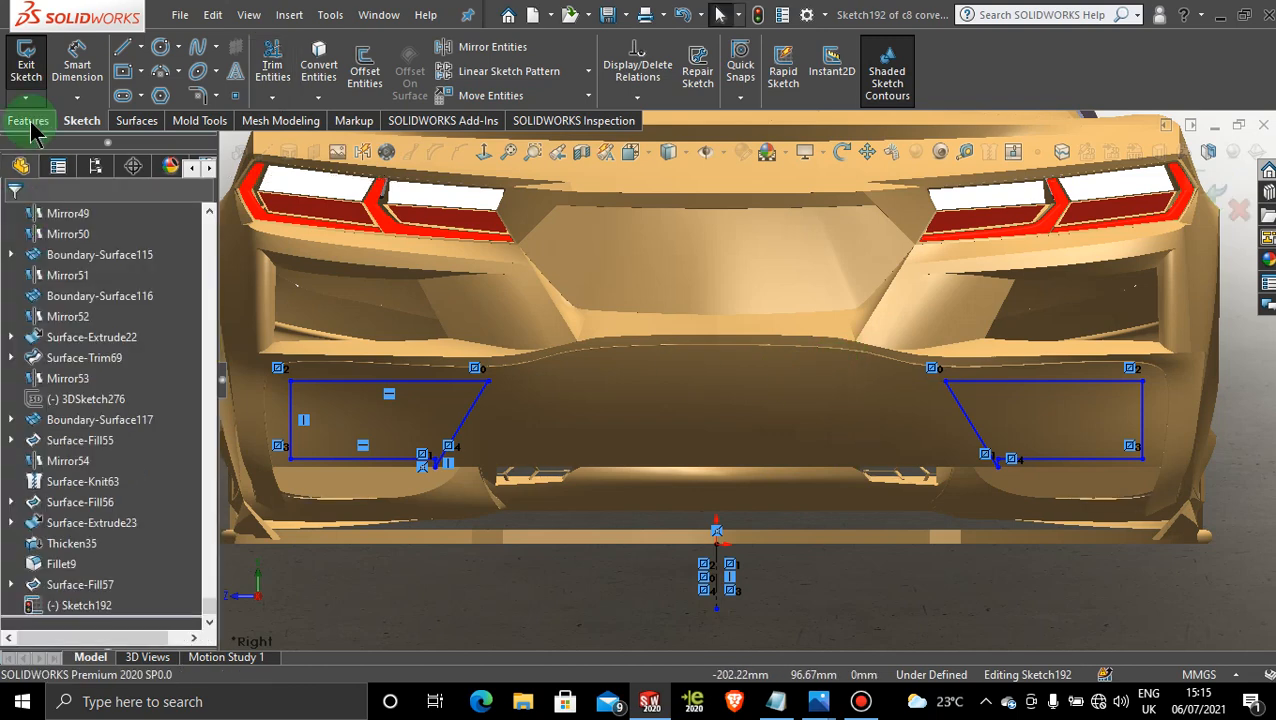
- Try to trim the rear bumper surface with the cut-out sketch, selecting both exhaust cut-out regions for removal
click(148, 123)
click(690, 71)
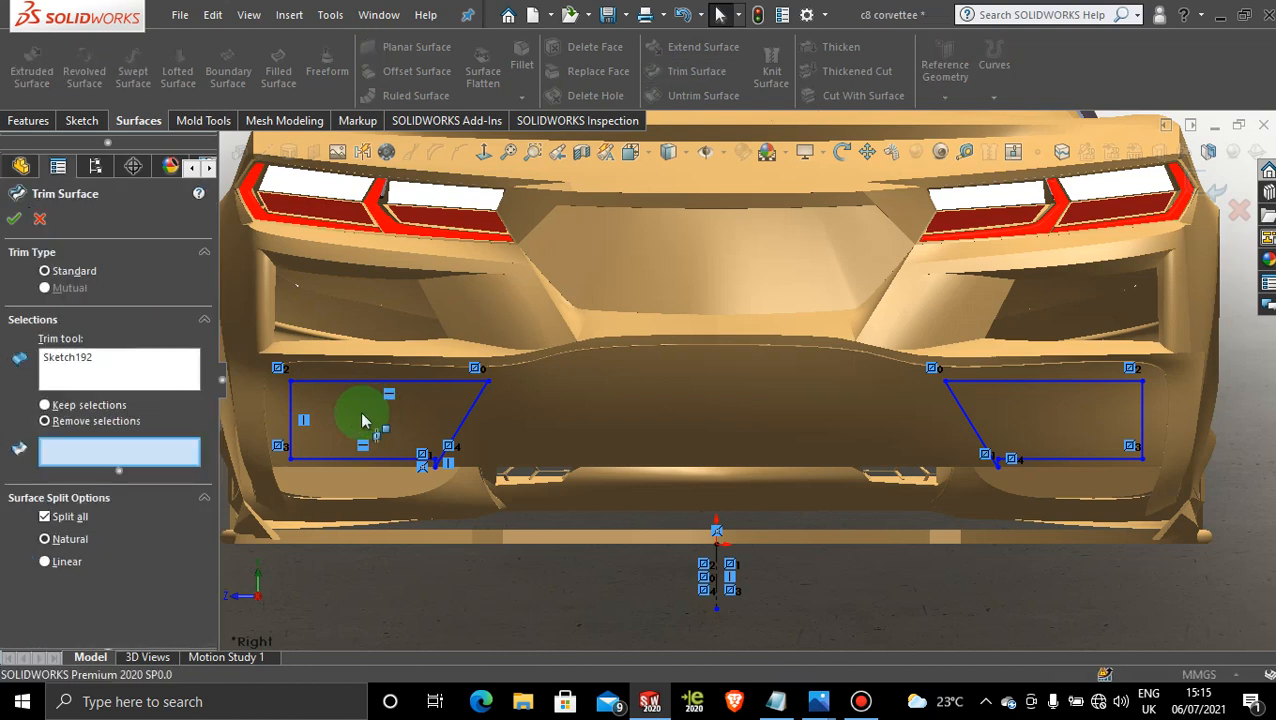
click(362, 412)
click(1012, 425)
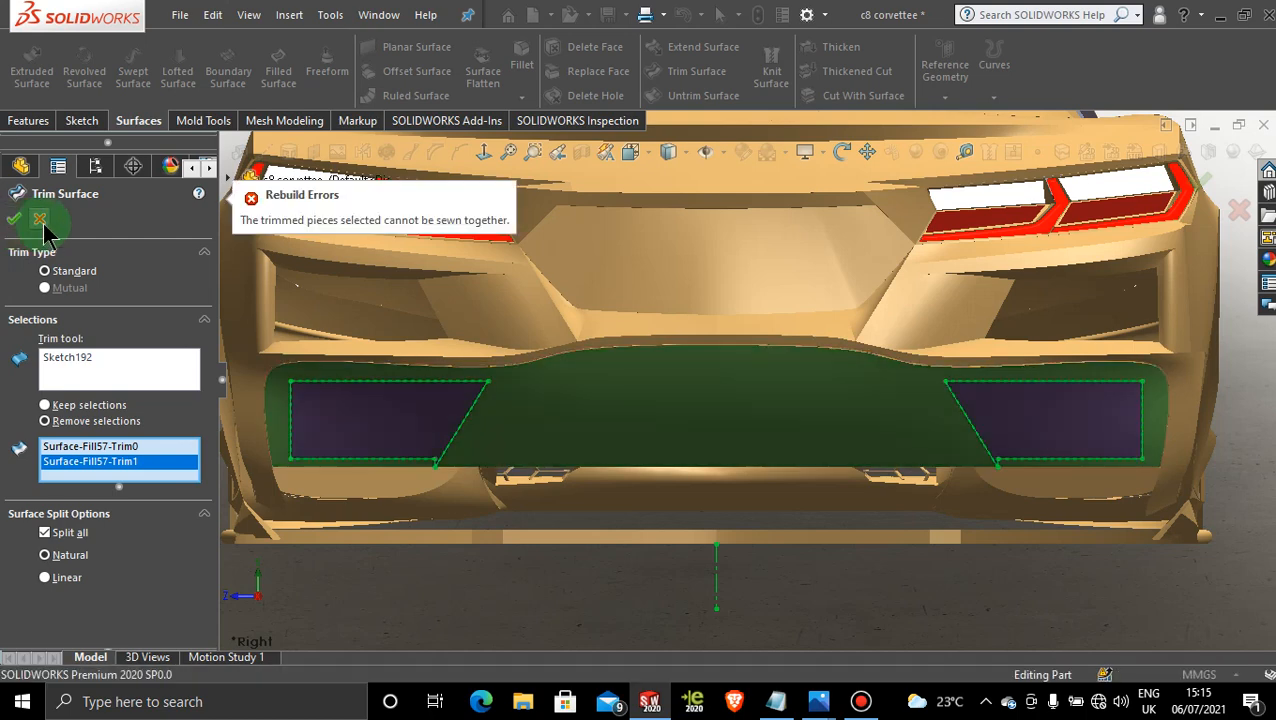
click(40, 221)
click(414, 440)
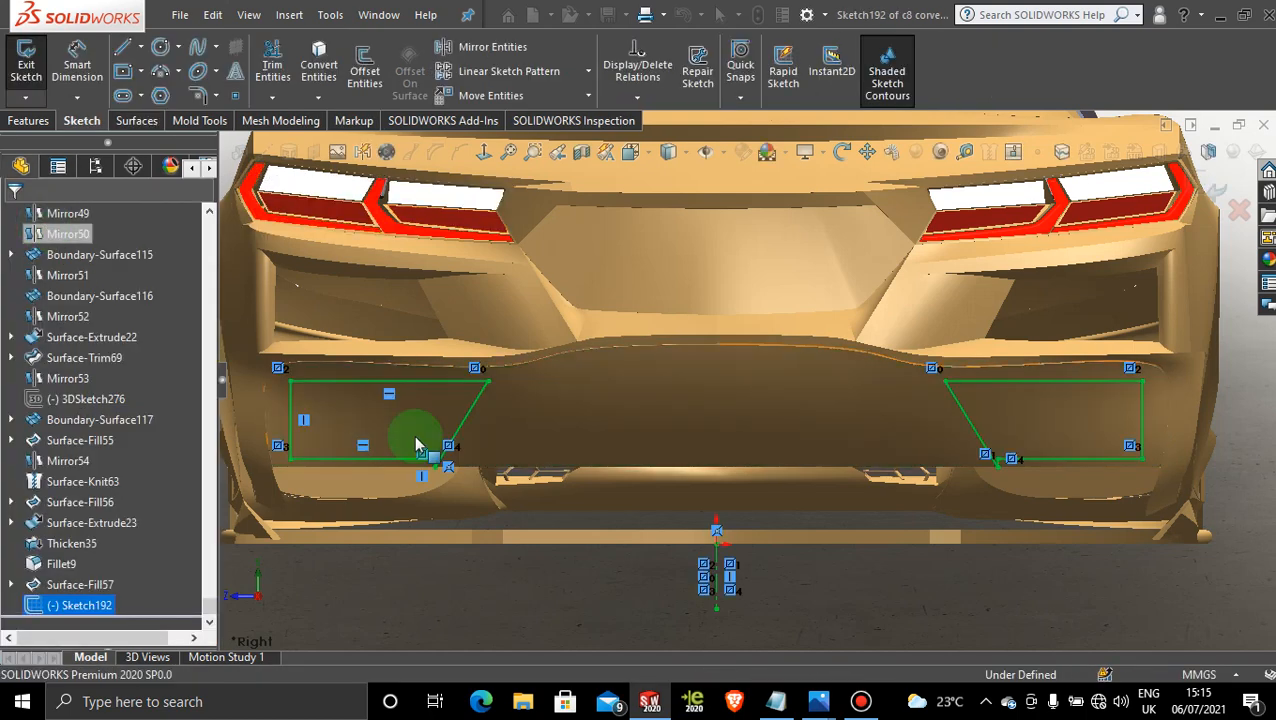
- Inspect the lower inner corner of one cut-out outline and try to trim only that region from the bumper surface
scroll(410, 450, down, 5)
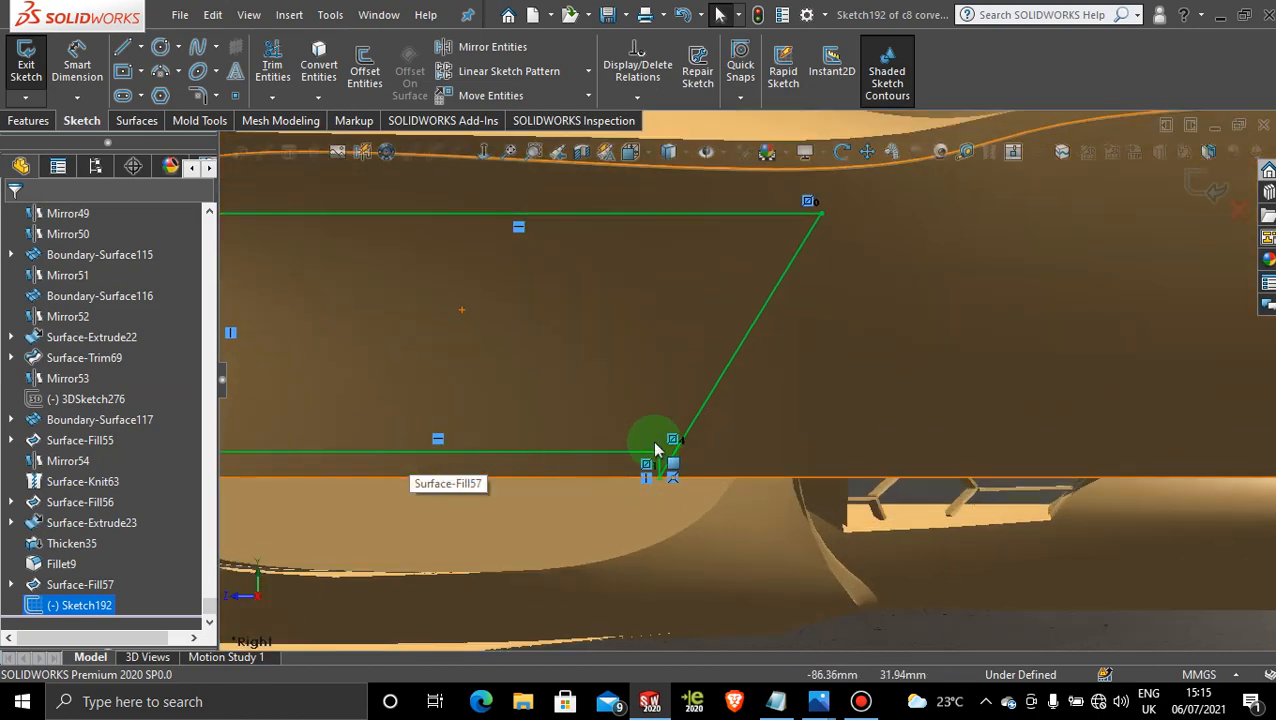
scroll(670, 468, up, 3)
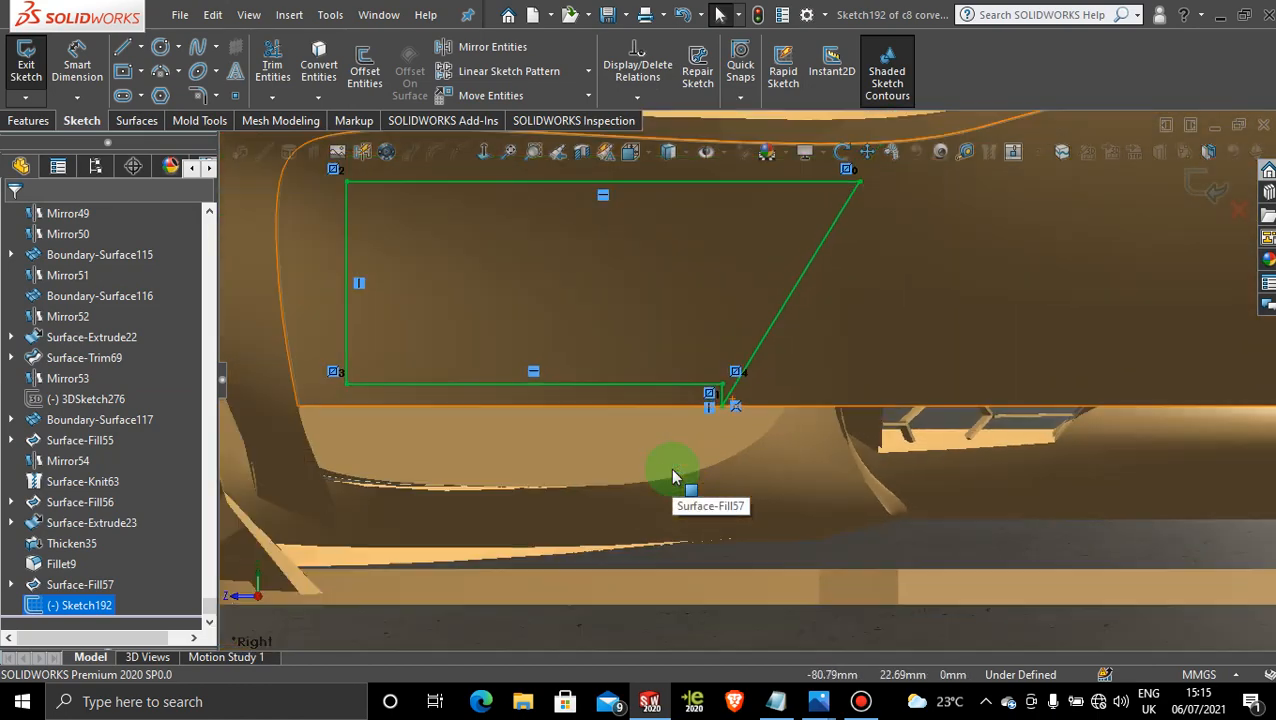
scroll(672, 476, up, 3)
scroll(675, 478, down, 2)
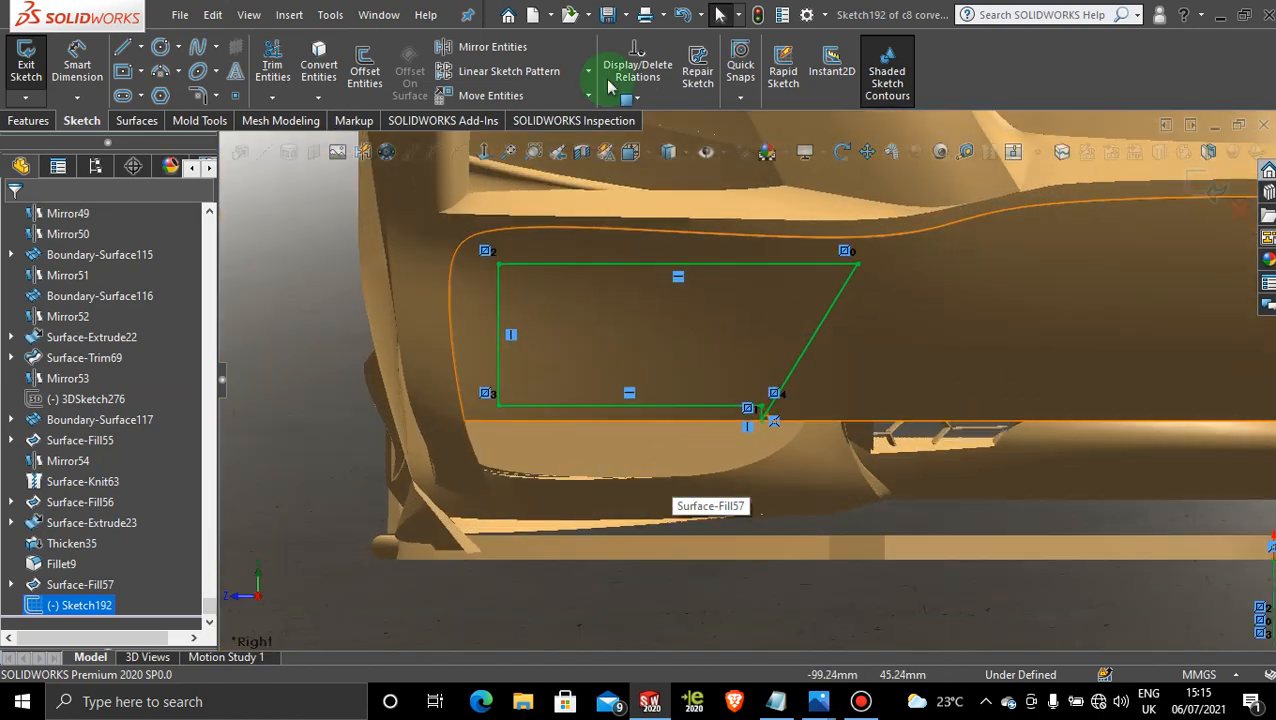
click(137, 121)
click(712, 72)
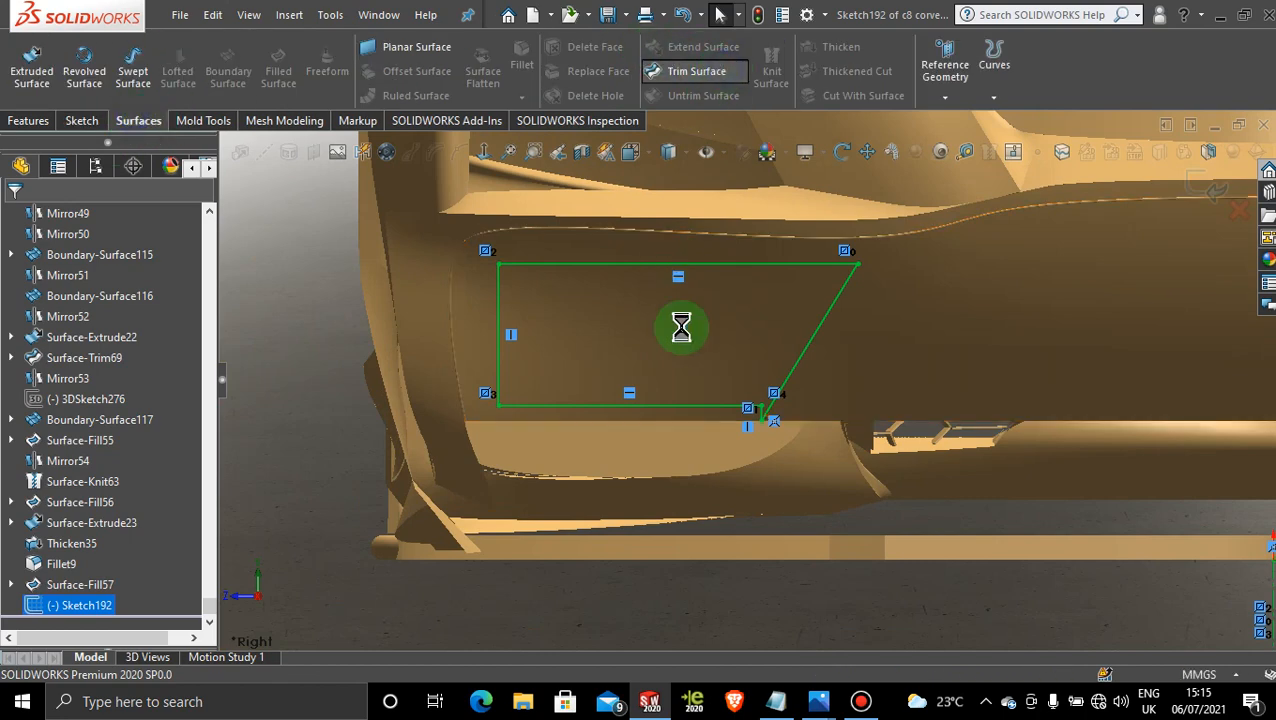
click(683, 337)
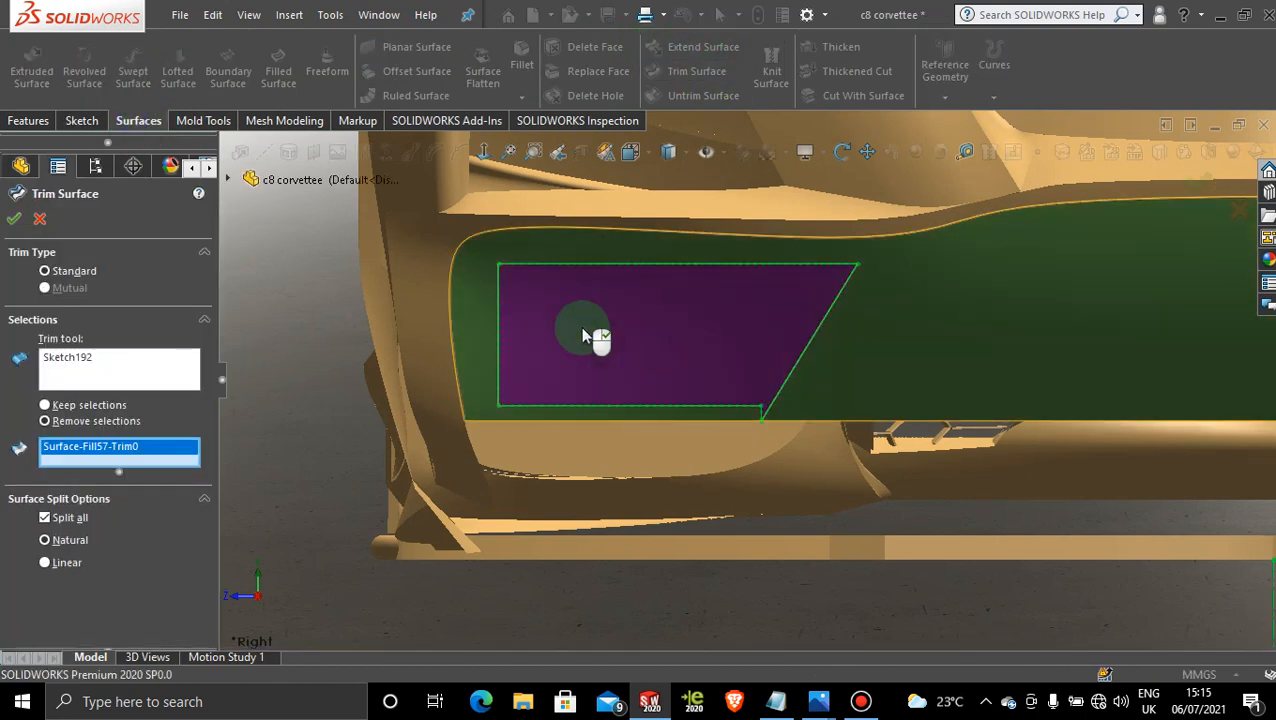
click(12, 220)
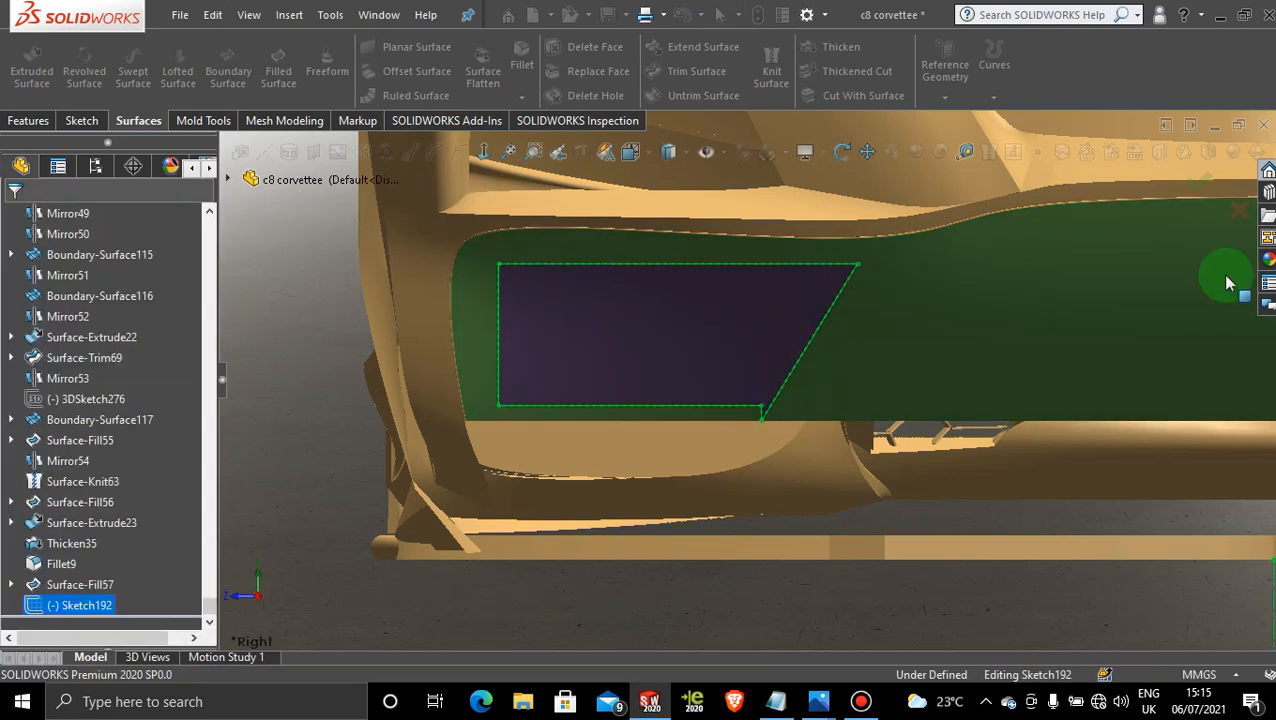
- Remove all lines of both exhaust cut-out outlines with Power trim, keeping the vertical centerline
scroll(1100, 405, down, 2)
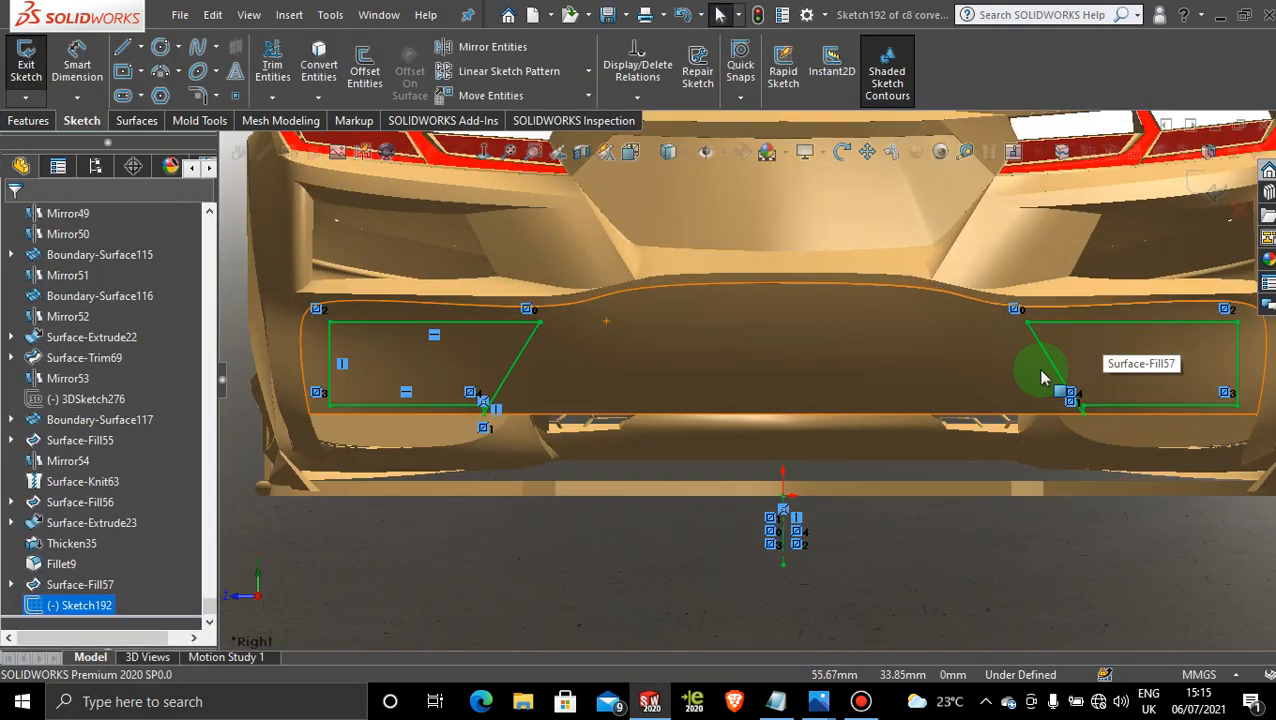
click(272, 62)
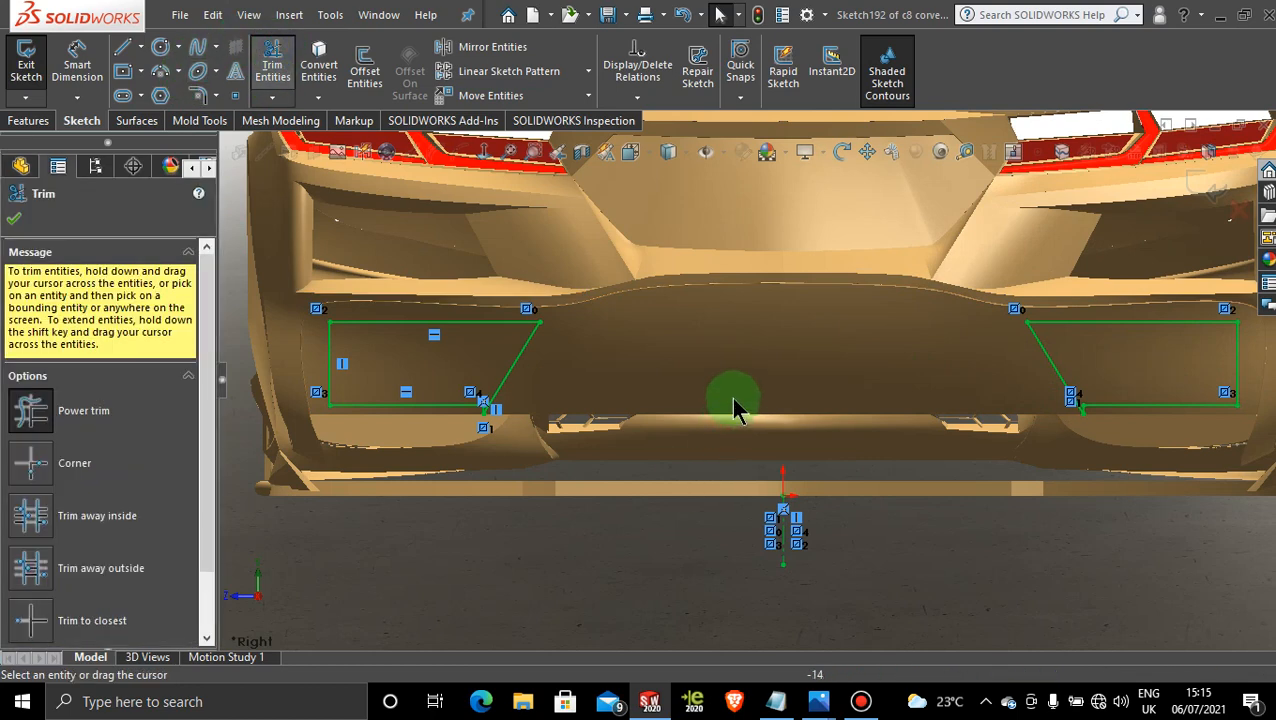
mouse_move(672, 363)
mouse_down()
mouse_move(435, 335)
mouse_move(336, 407)
mouse_move(470, 333)
mouse_move(1148, 313)
mouse_move(1160, 487)
mouse_move(1194, 298)
mouse_move(1112, 412)
mouse_up()
scroll(1128, 404, down, 3)
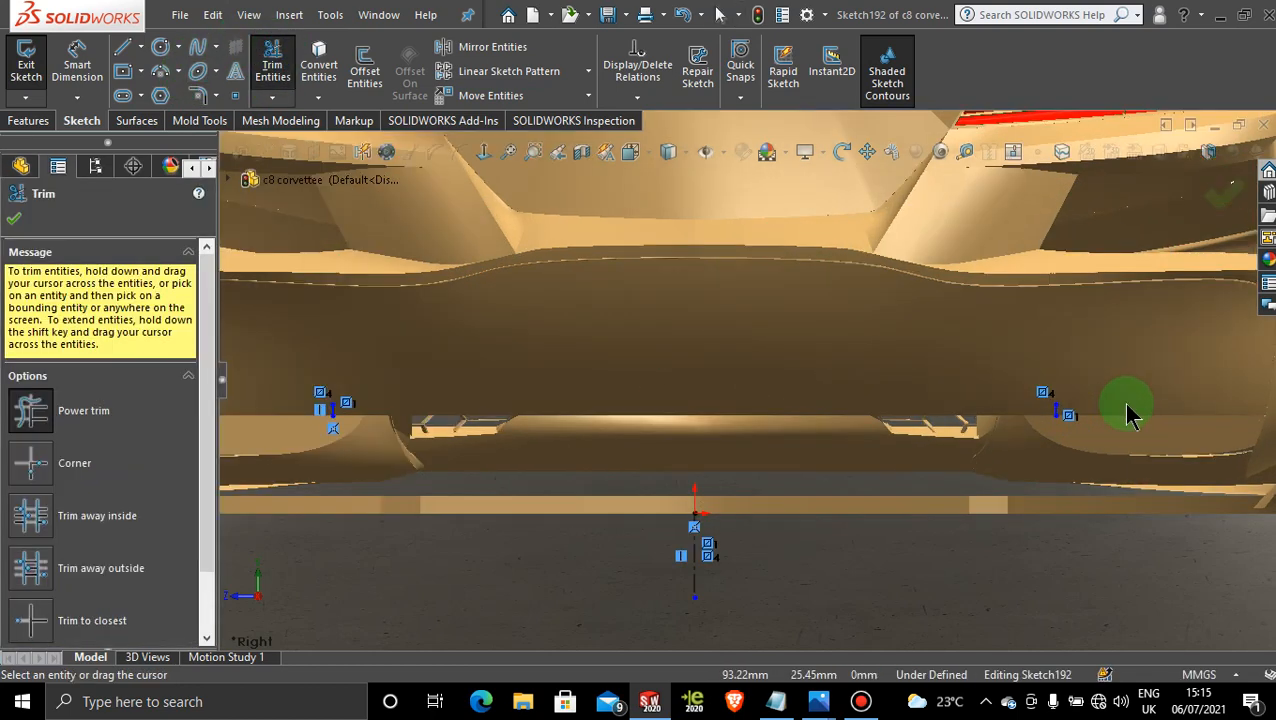
scroll(459, 359, up, 5)
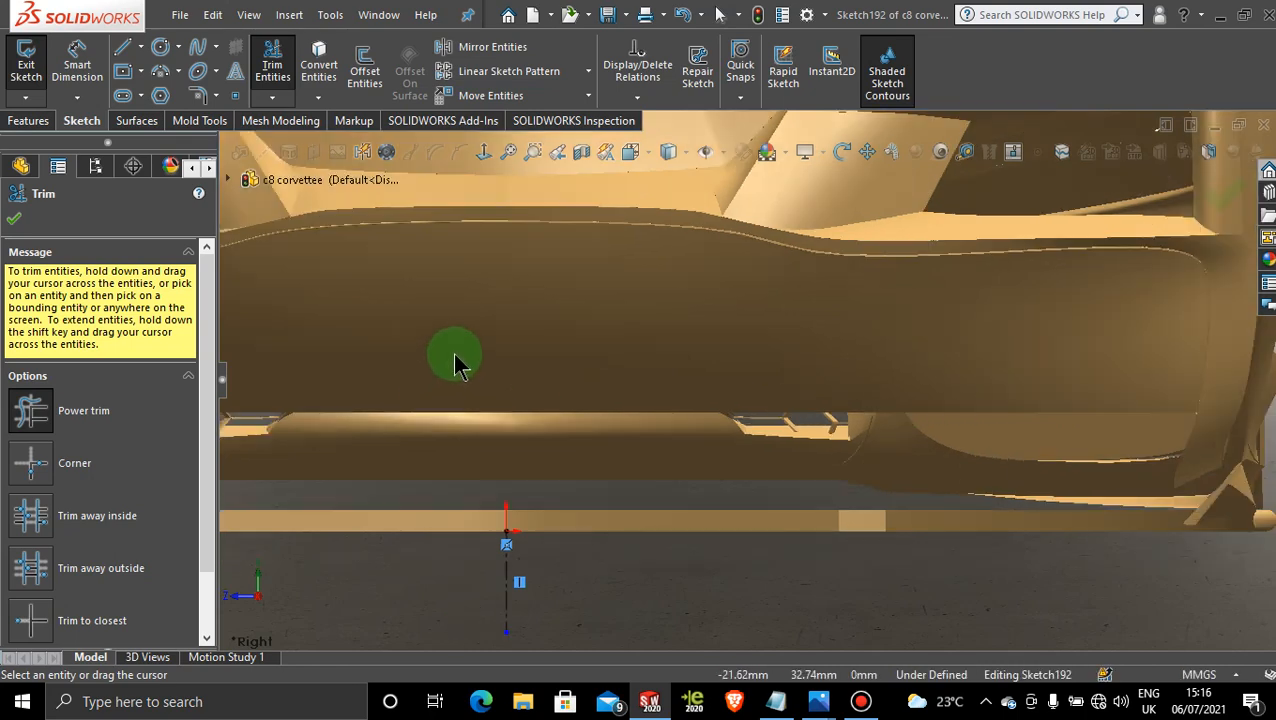
scroll(513, 364, down, 6)
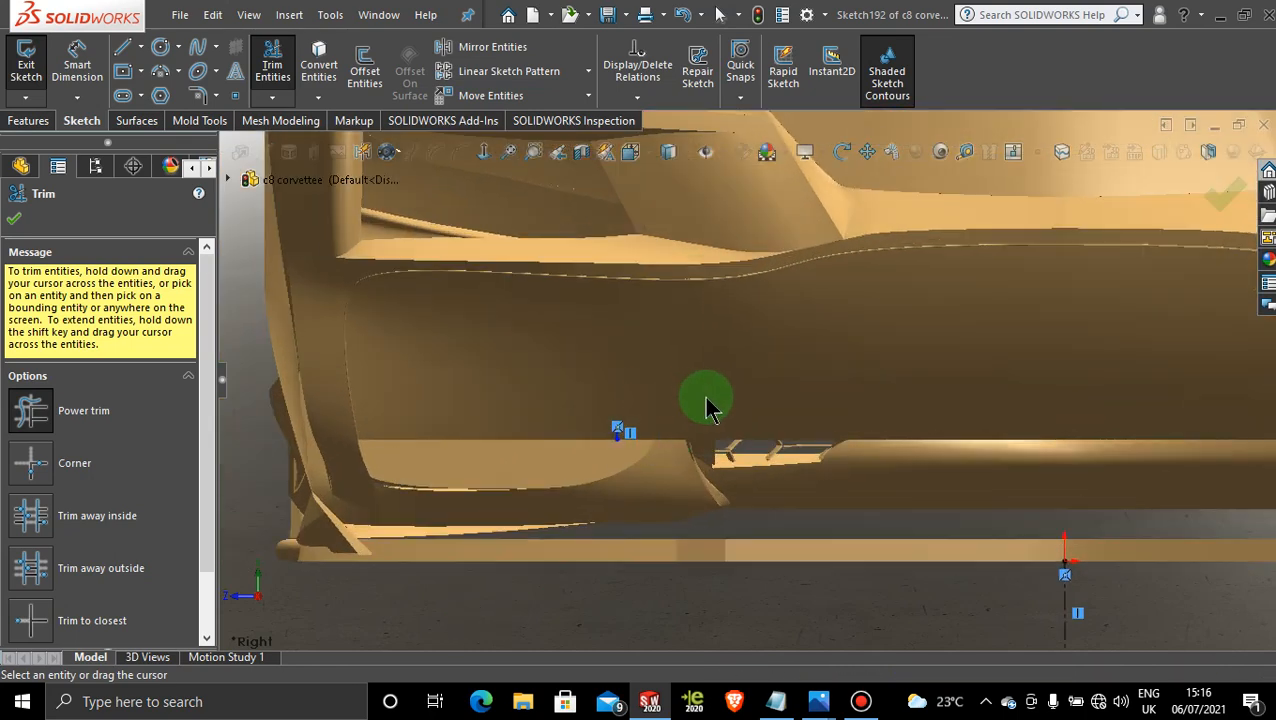
mouse_move(690, 425)
mouse_down()
mouse_move(595, 436)
mouse_move(325, 278)
mouse_up()
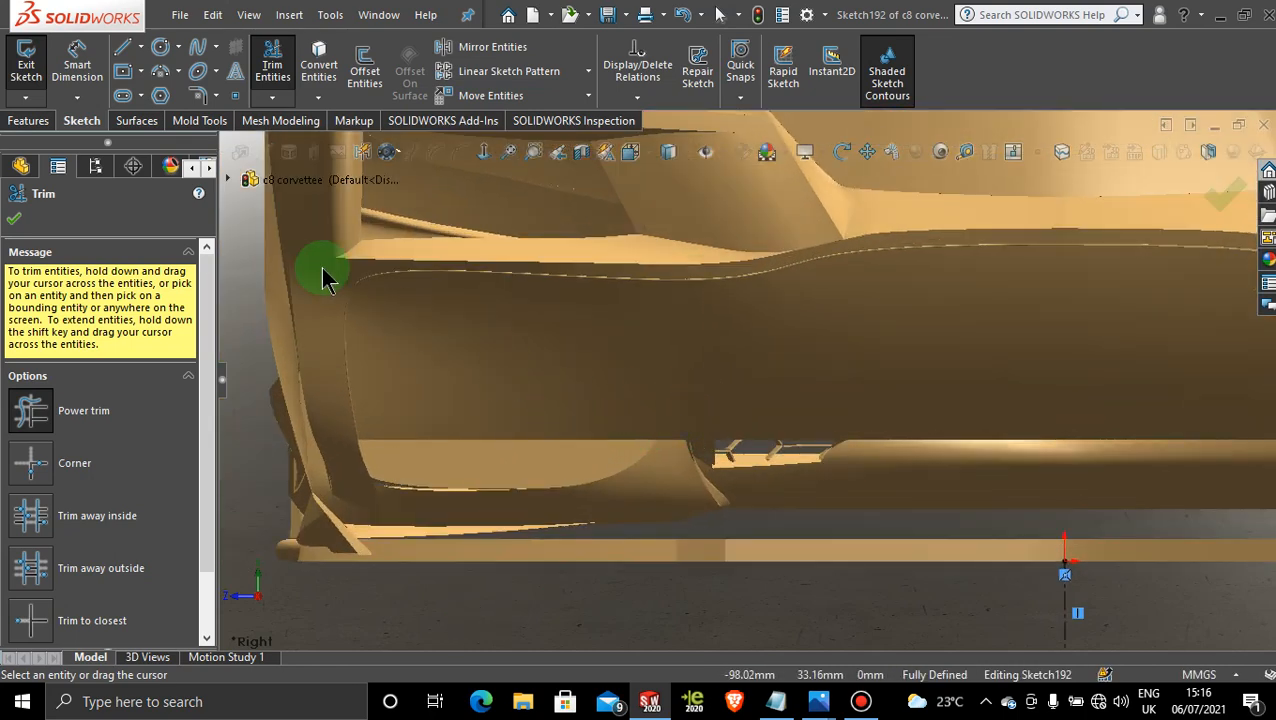
click(14, 222)
- Sketch a closed four-line exhaust cut-out on one side, about 51 mm wide above, 38 mm below and 23 mm high, with a slanted inner edge
click(122, 47)
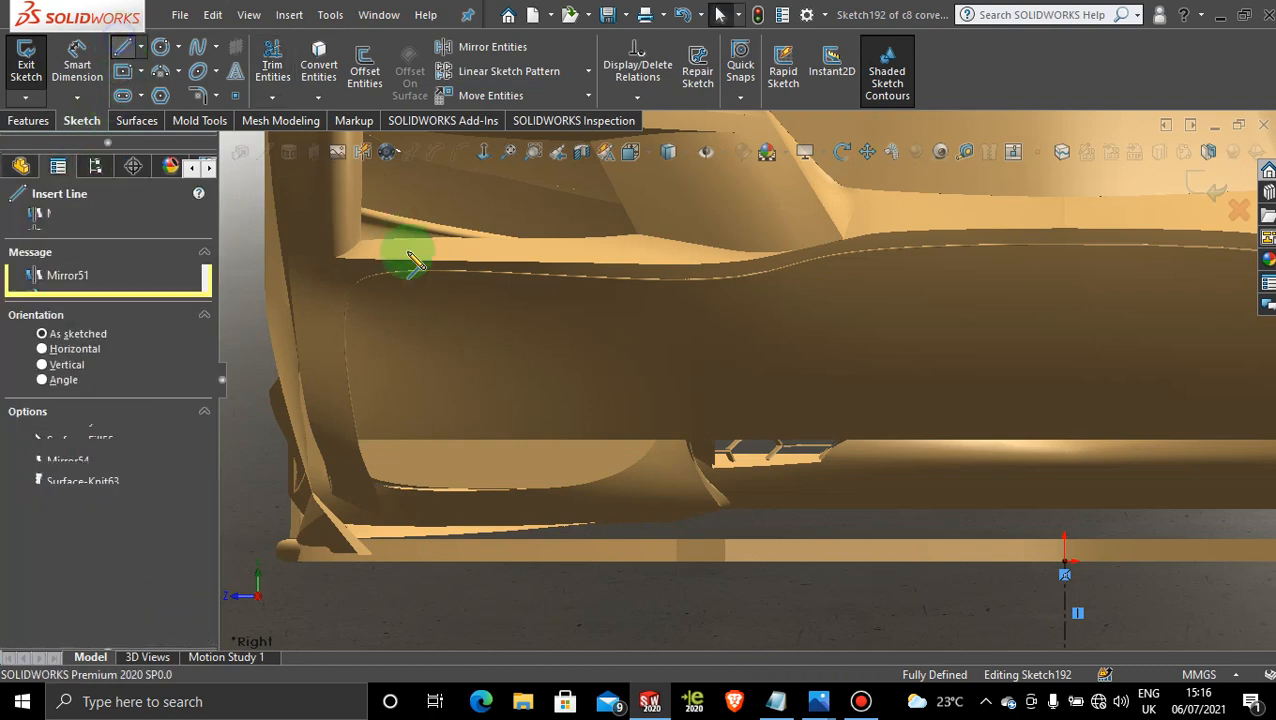
click(385, 431)
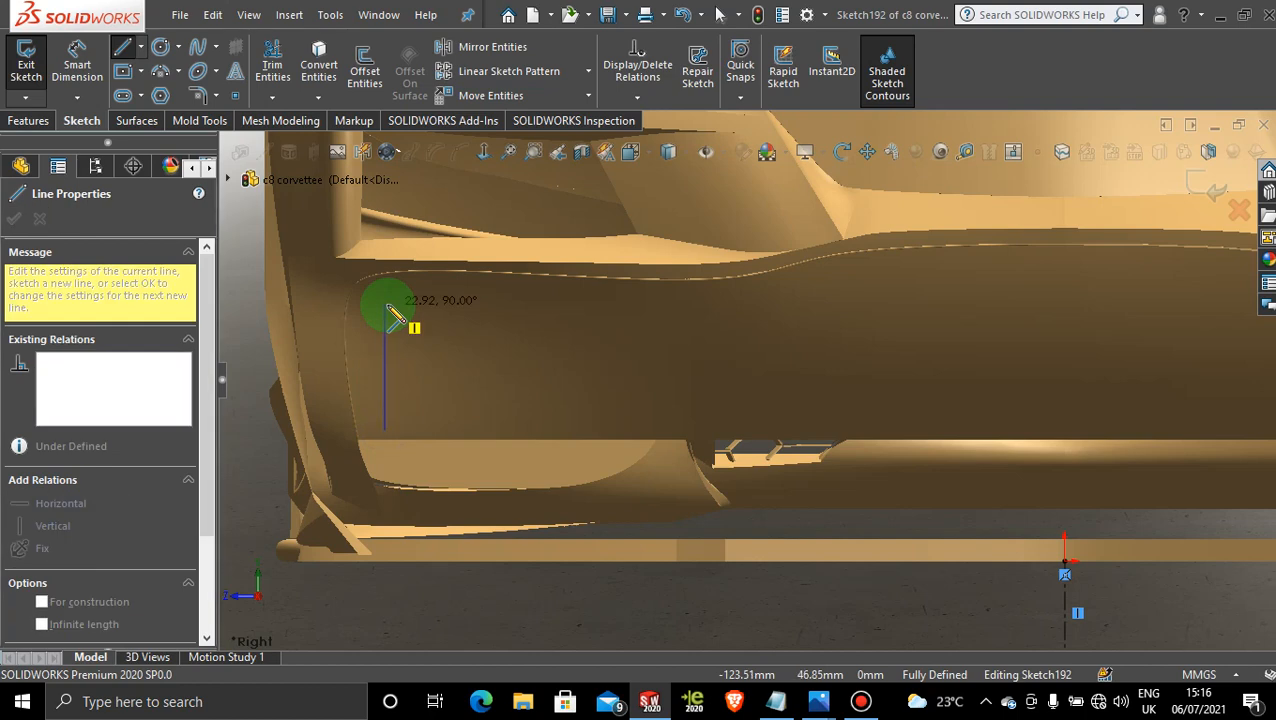
click(385, 304)
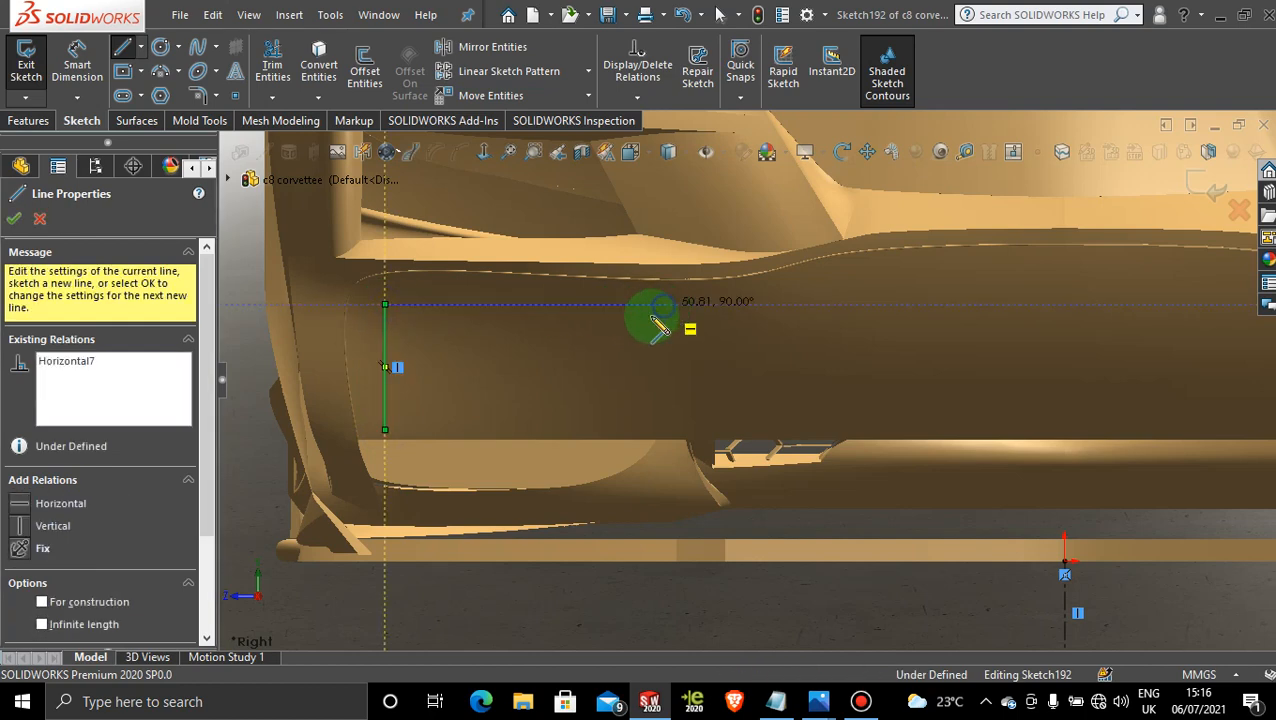
click(663, 305)
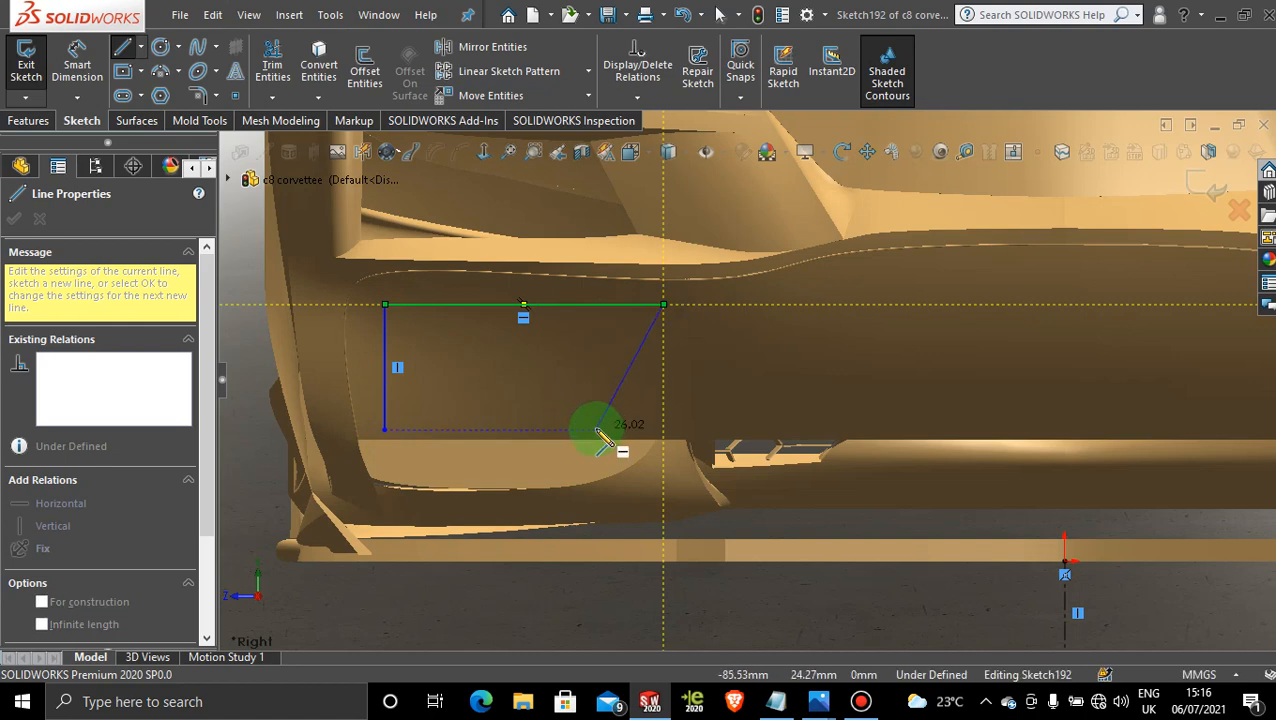
click(596, 430)
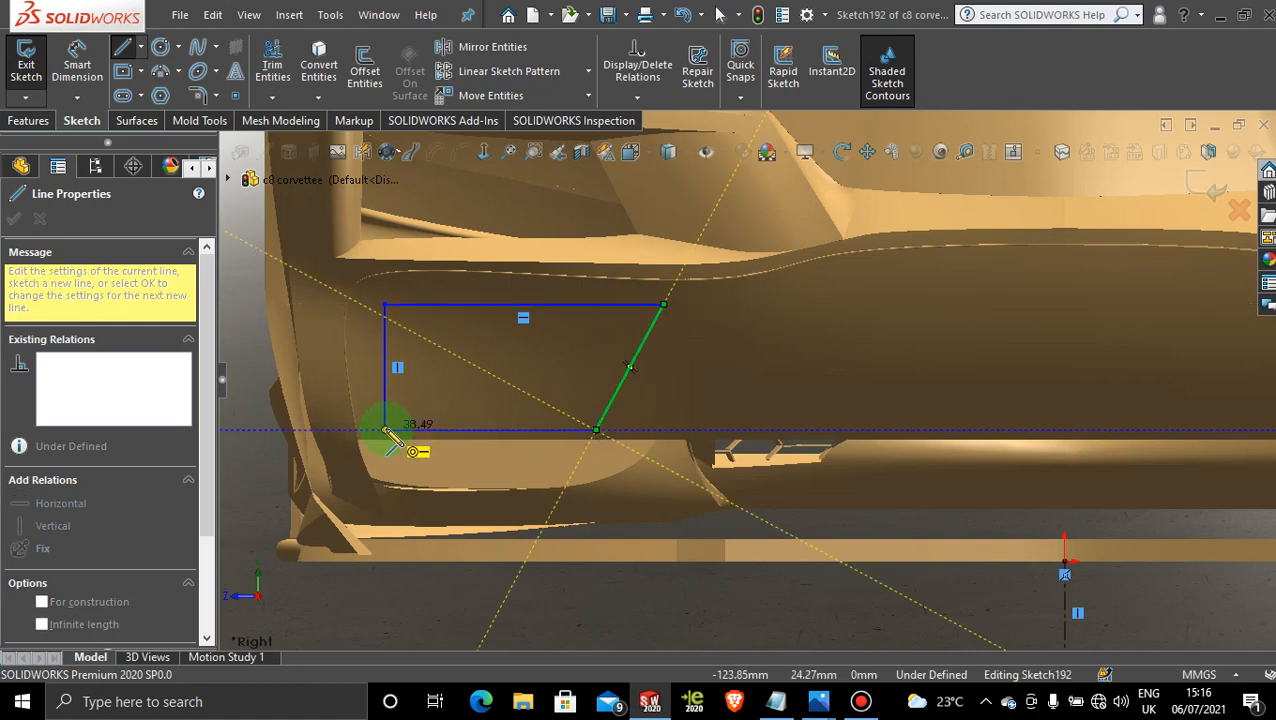
click(386, 430)
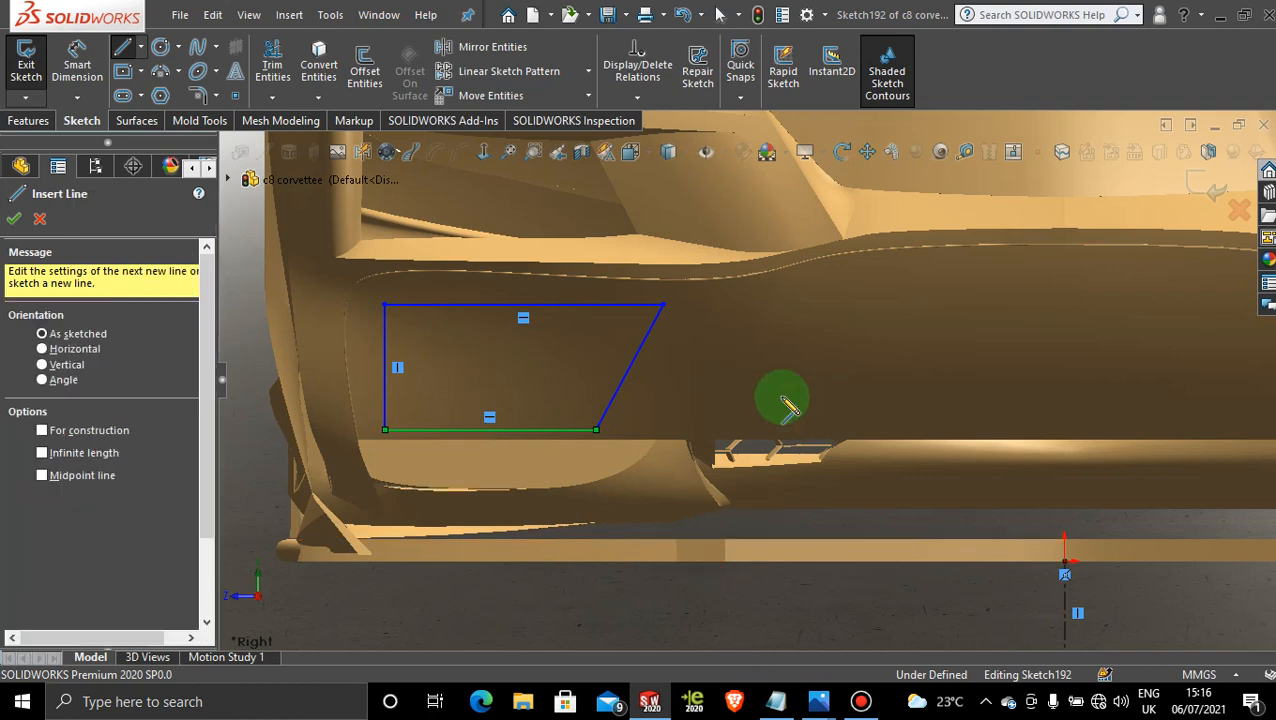
key(Escape)
scroll(779, 394, up, 8)
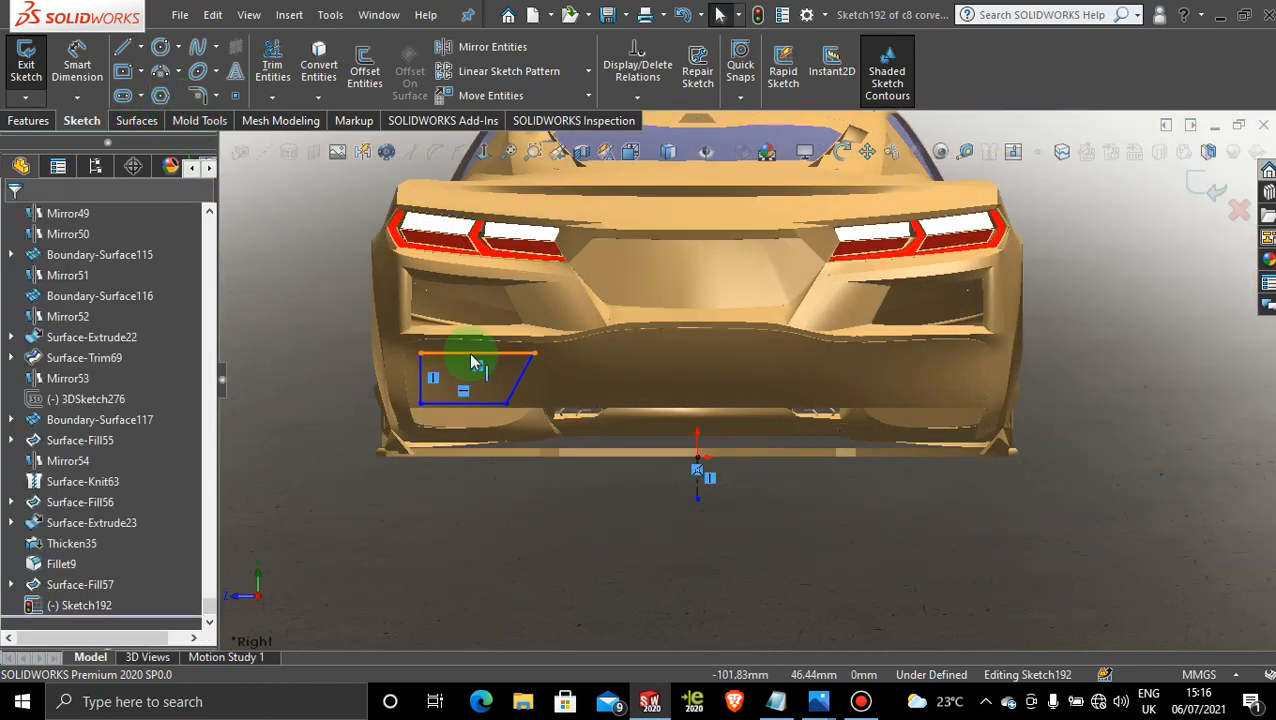
- Mirror the four-line exhaust cut-out outline about the vertical centerline to create the matching outline on the other side
scroll(474, 360, down, 3)
drag(496, 353, 494, 383)
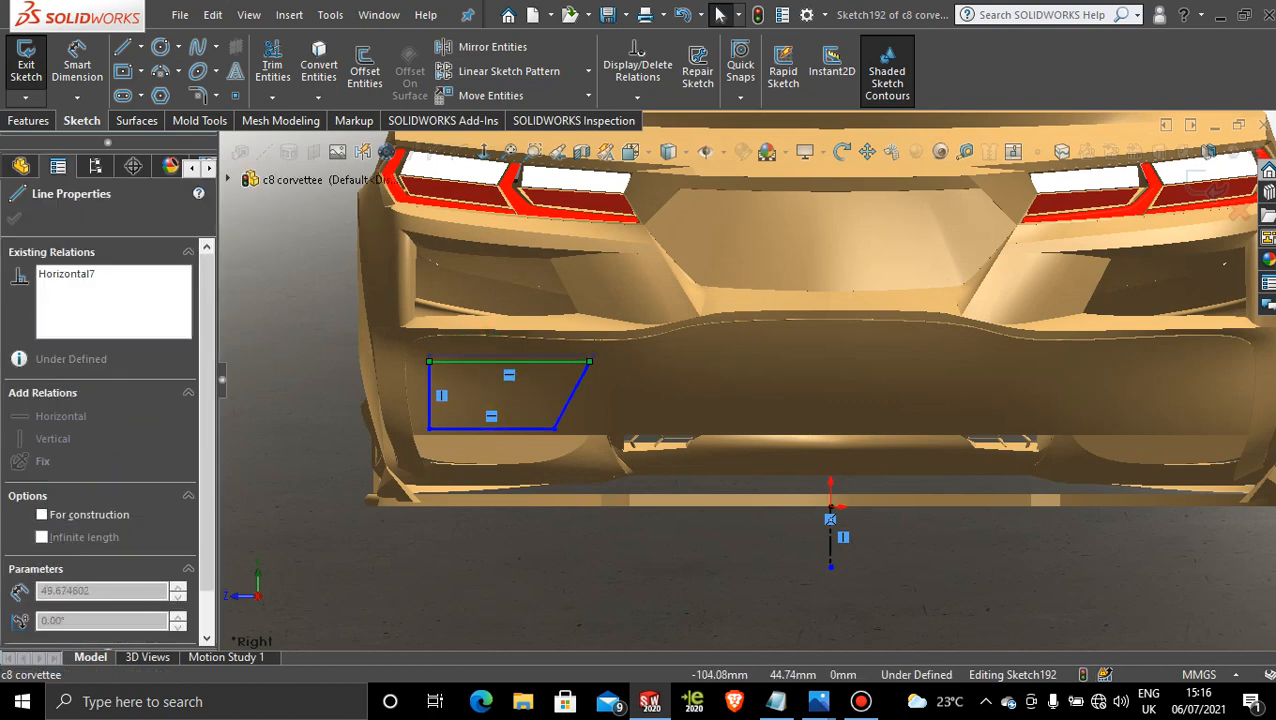
click(470, 52)
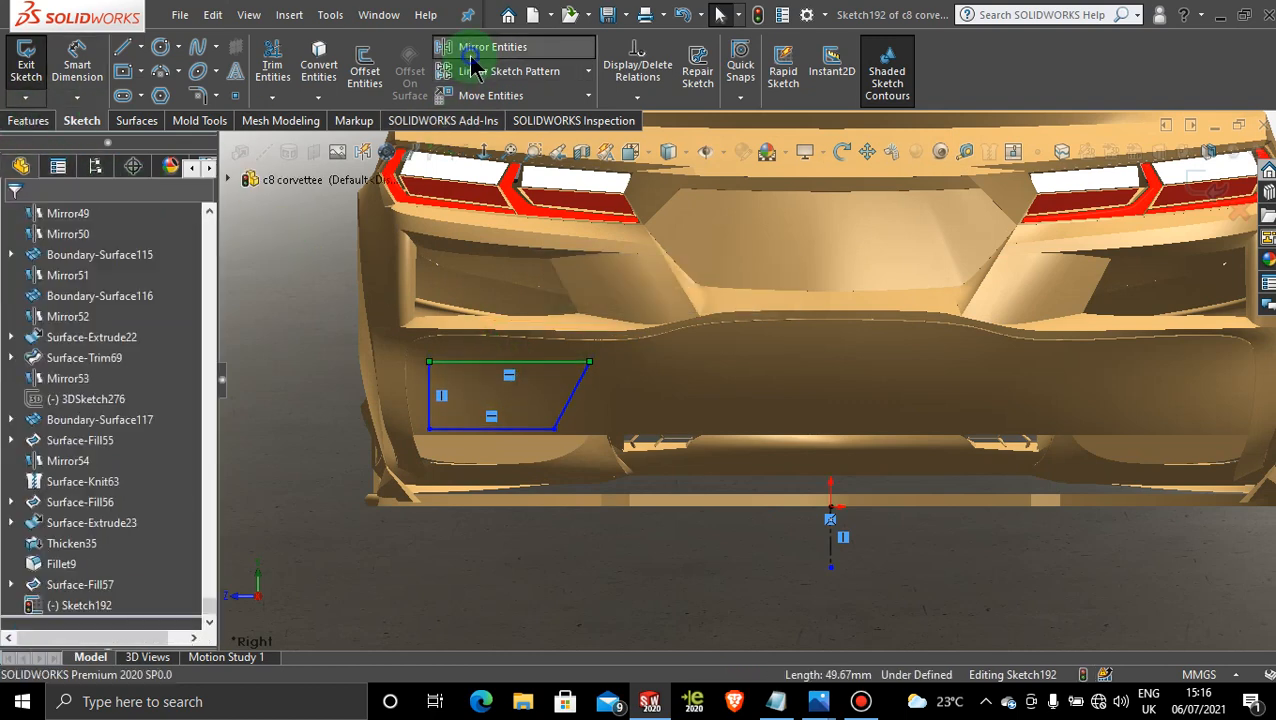
drag(422, 289, 420, 288)
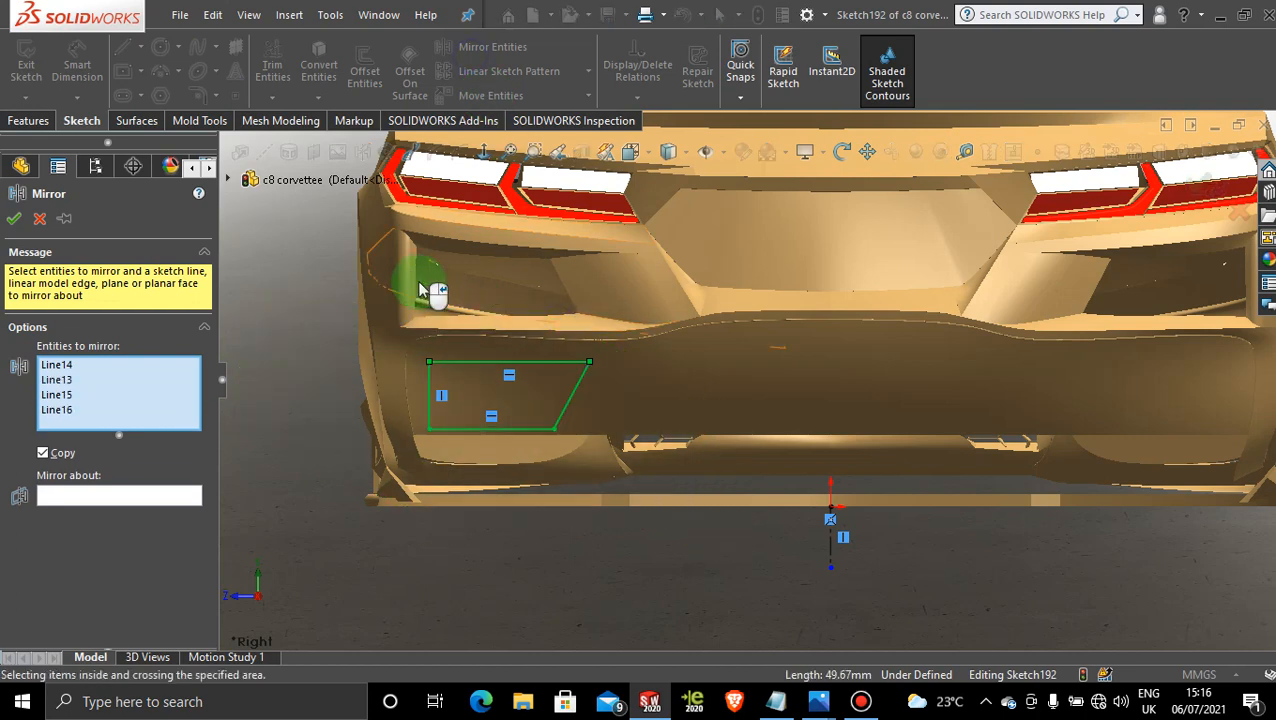
click(135, 497)
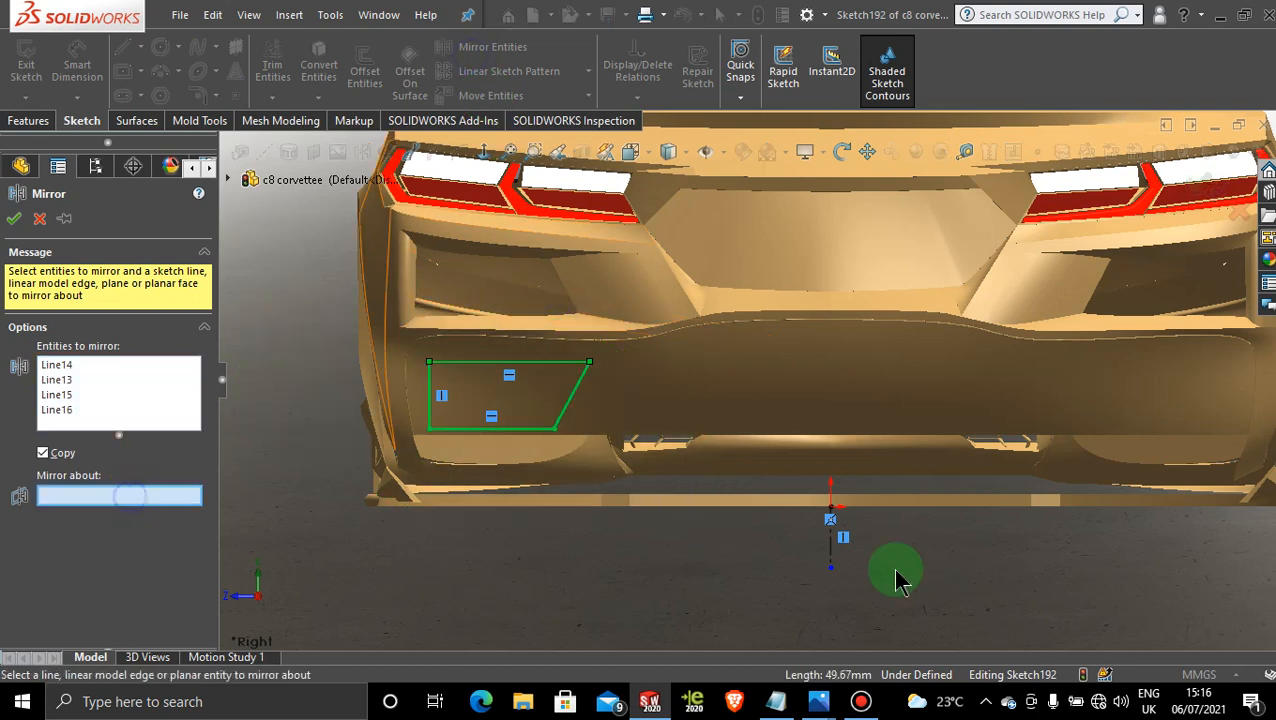
click(830, 545)
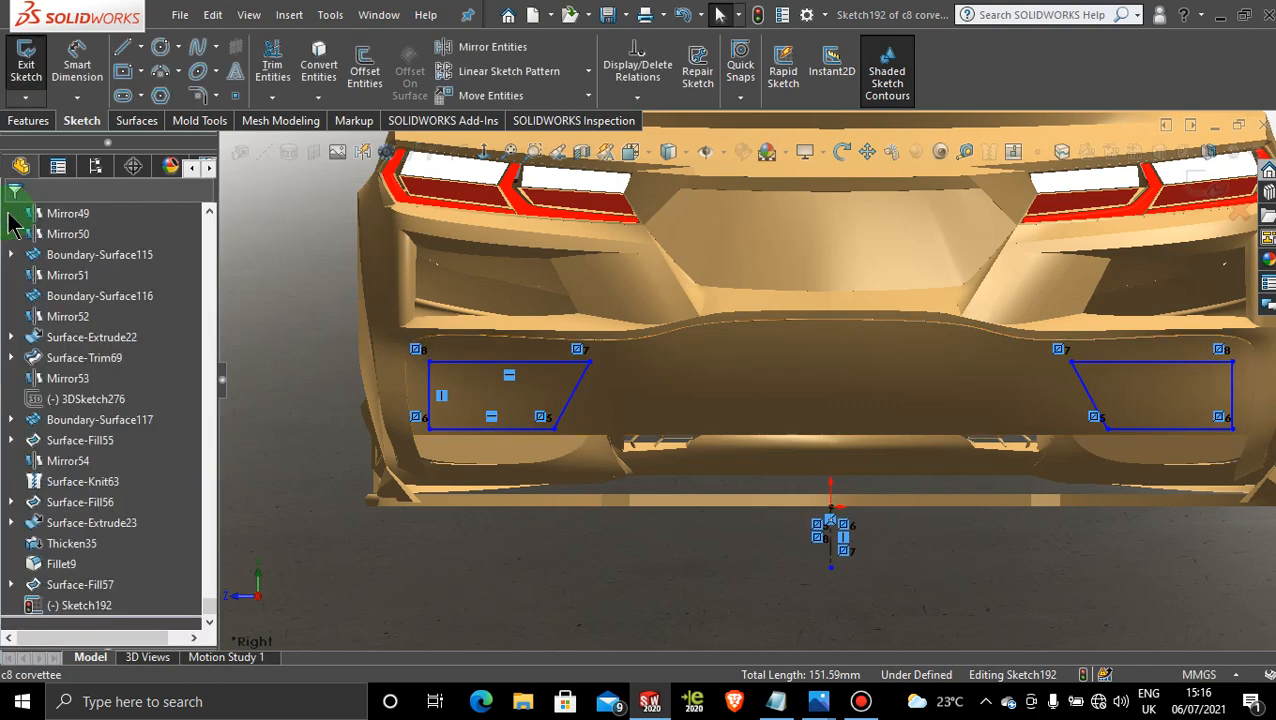
click(14, 220)
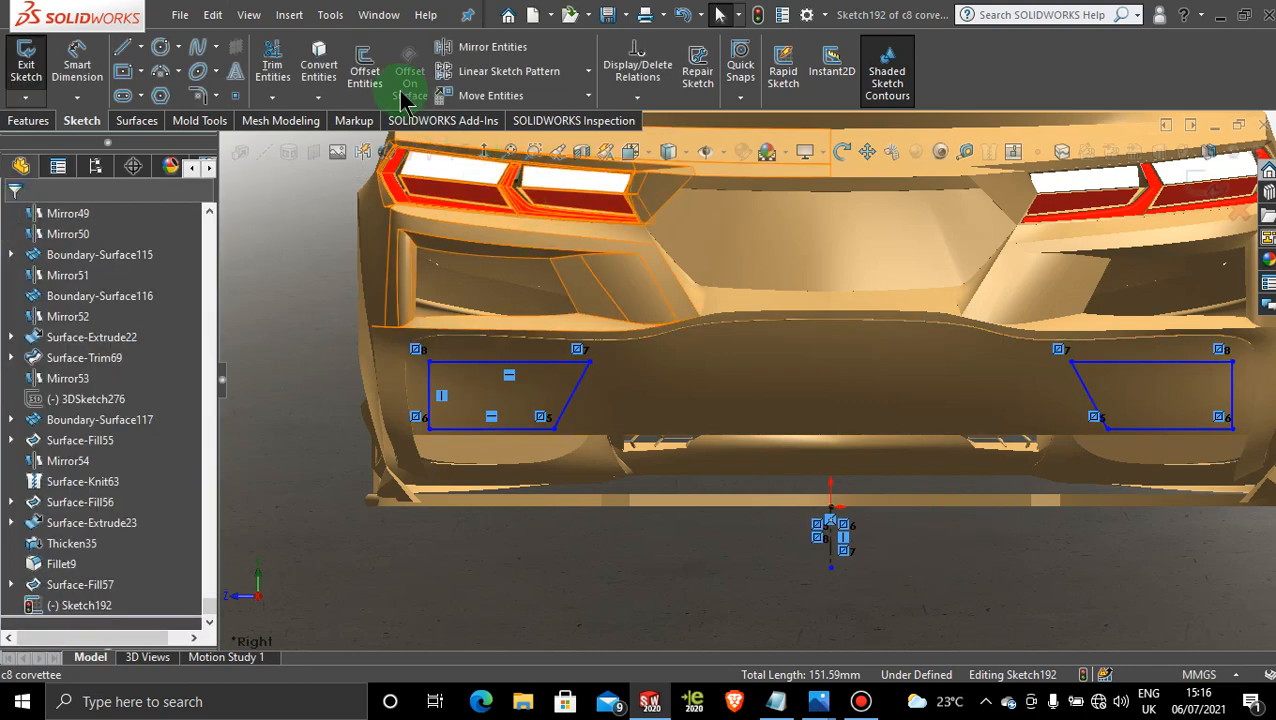
- Draw a short vertical line downward from the lower outer corner of the original cut-out outline
click(122, 47)
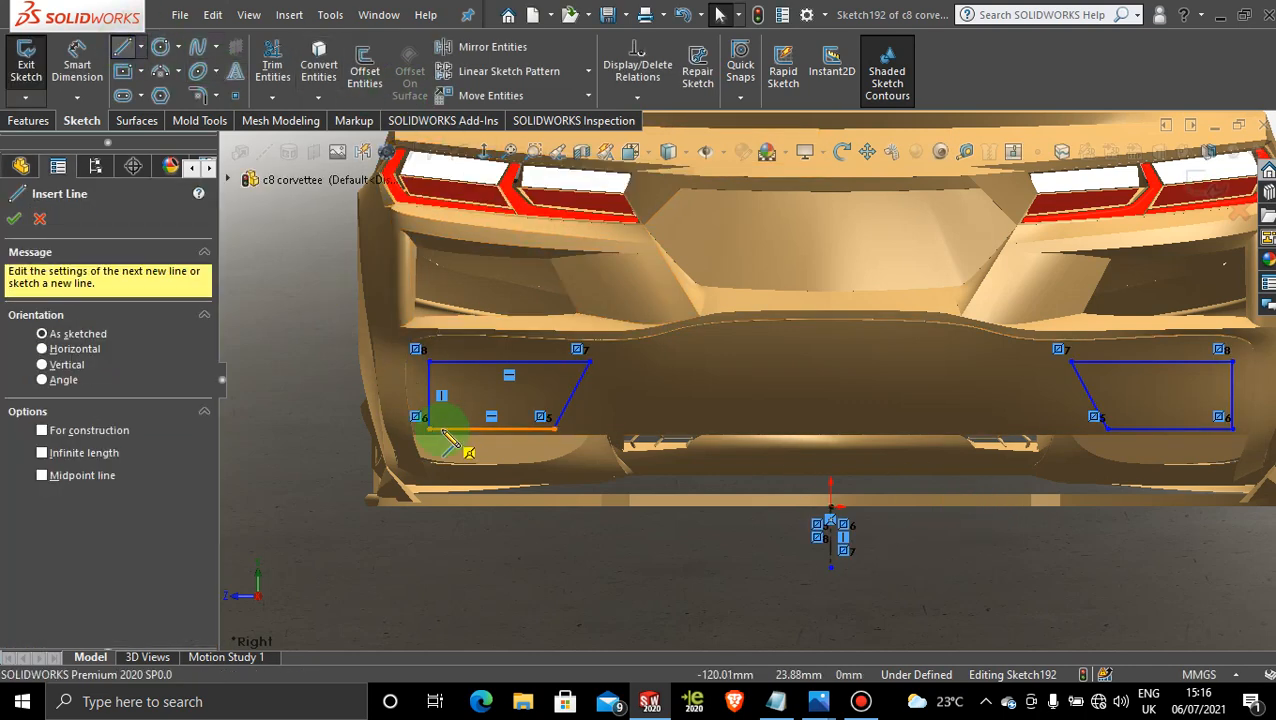
scroll(441, 430, down, 3)
click(476, 421)
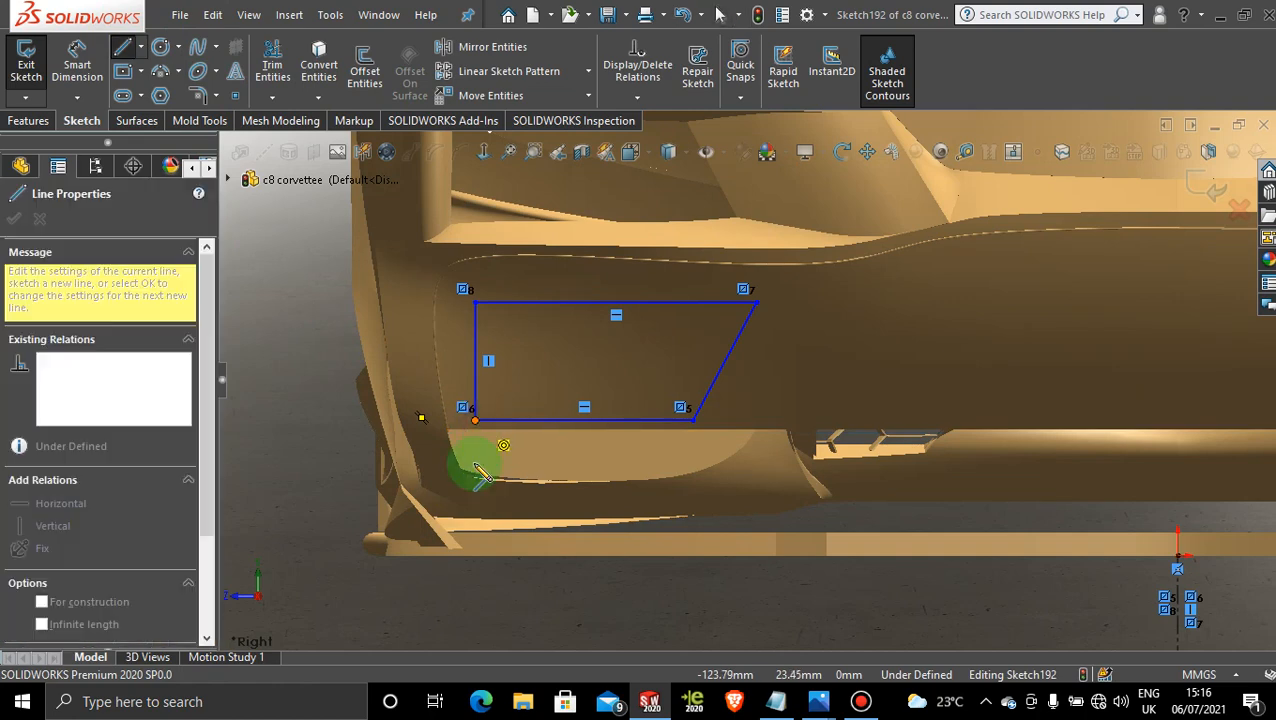
click(475, 462)
key(Escape)
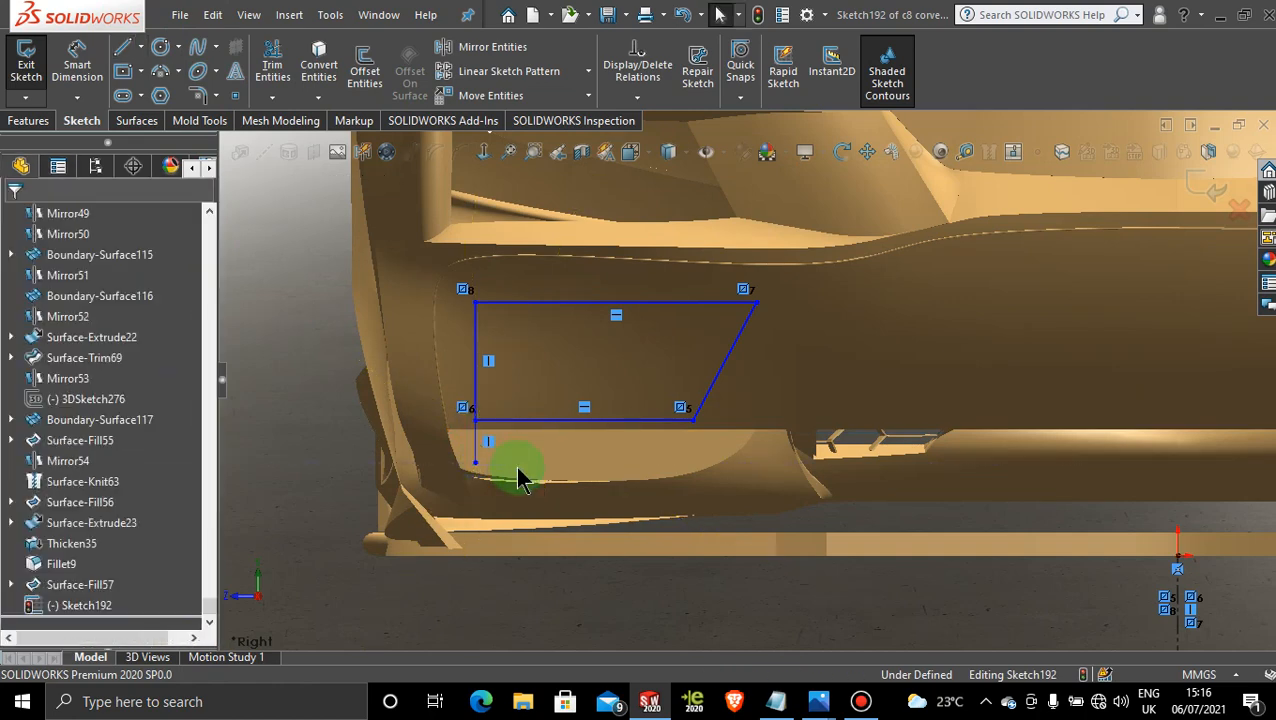
- Connect the upper inner corners of the two cut-out outlines with a horizontal line
click(122, 47)
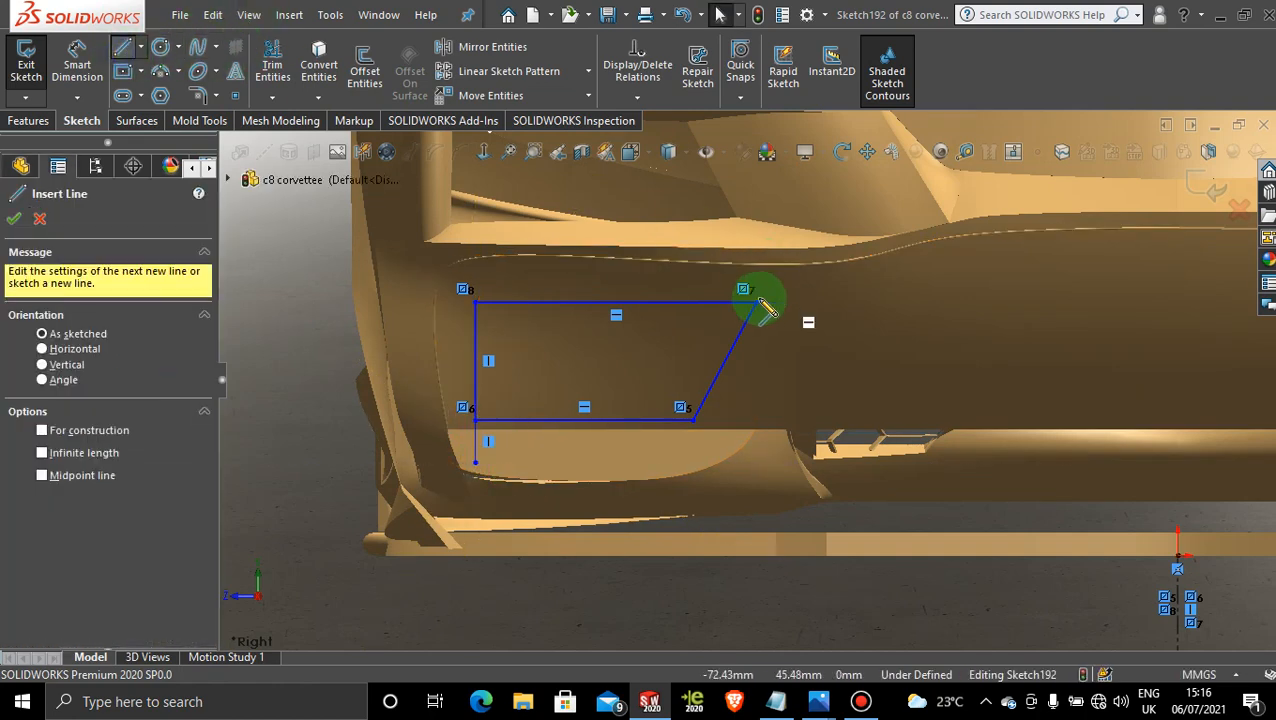
click(758, 302)
scroll(1025, 421, up, 4)
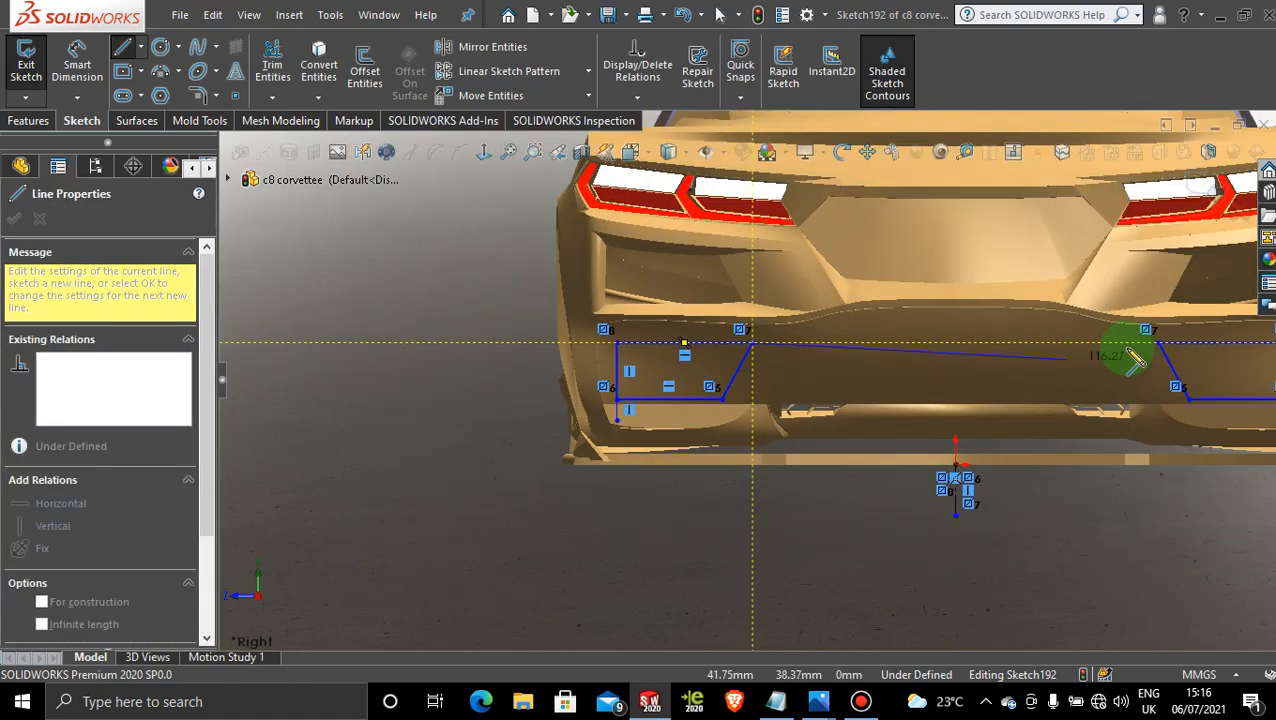
click(1162, 345)
key(Escape)
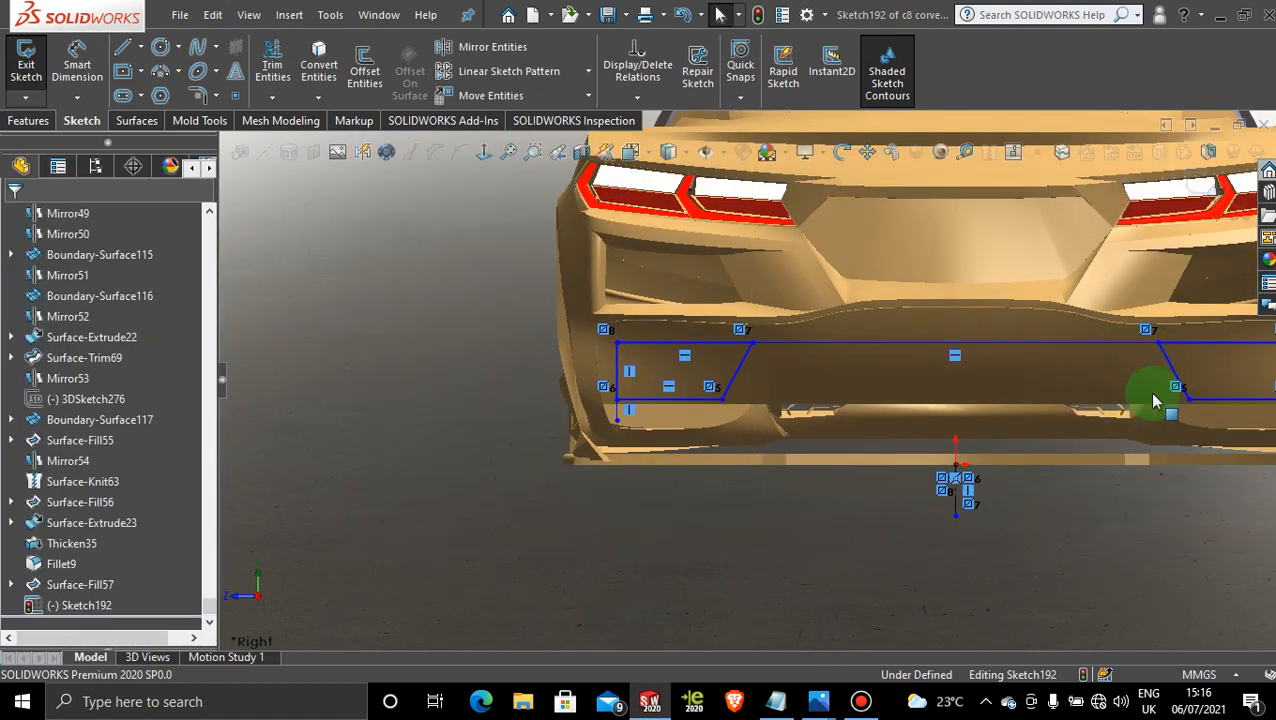
- Draw a short vertical line downward from the lower outer corner of the mirrored cut-out outline
key(f)
click(122, 47)
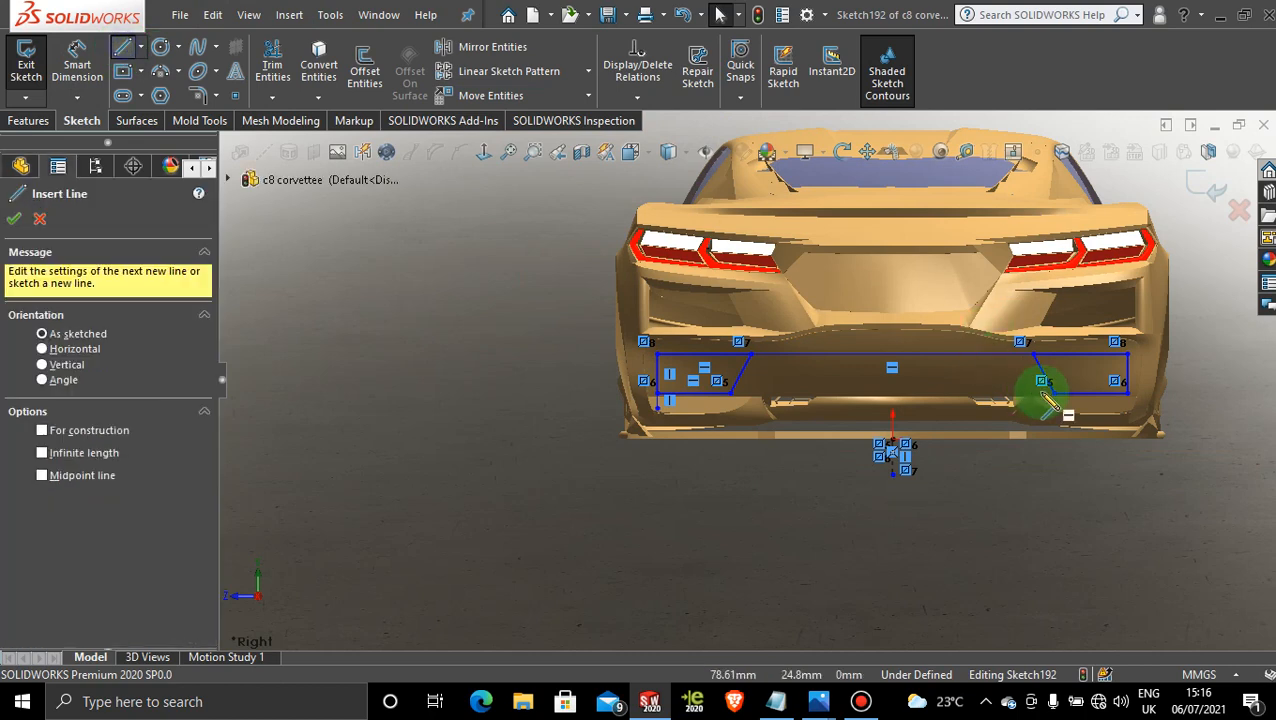
scroll(1150, 400, down, 4)
click(1138, 392)
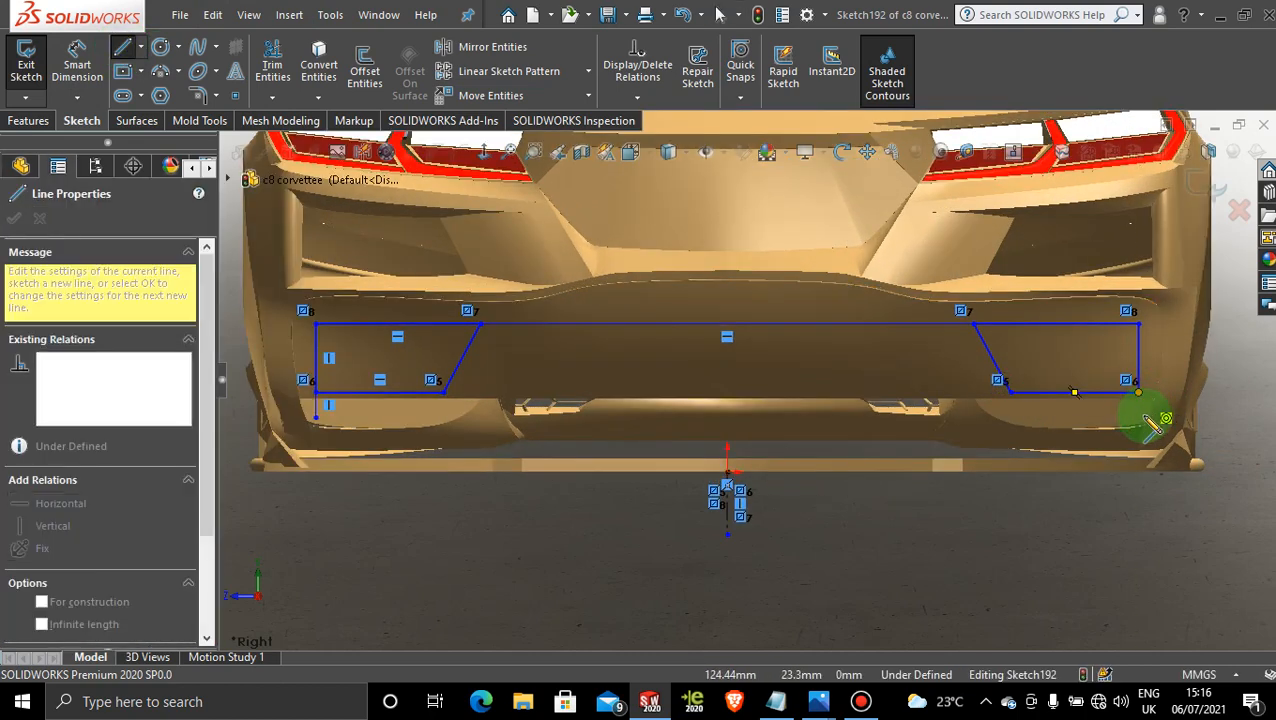
click(1139, 418)
key(Escape)
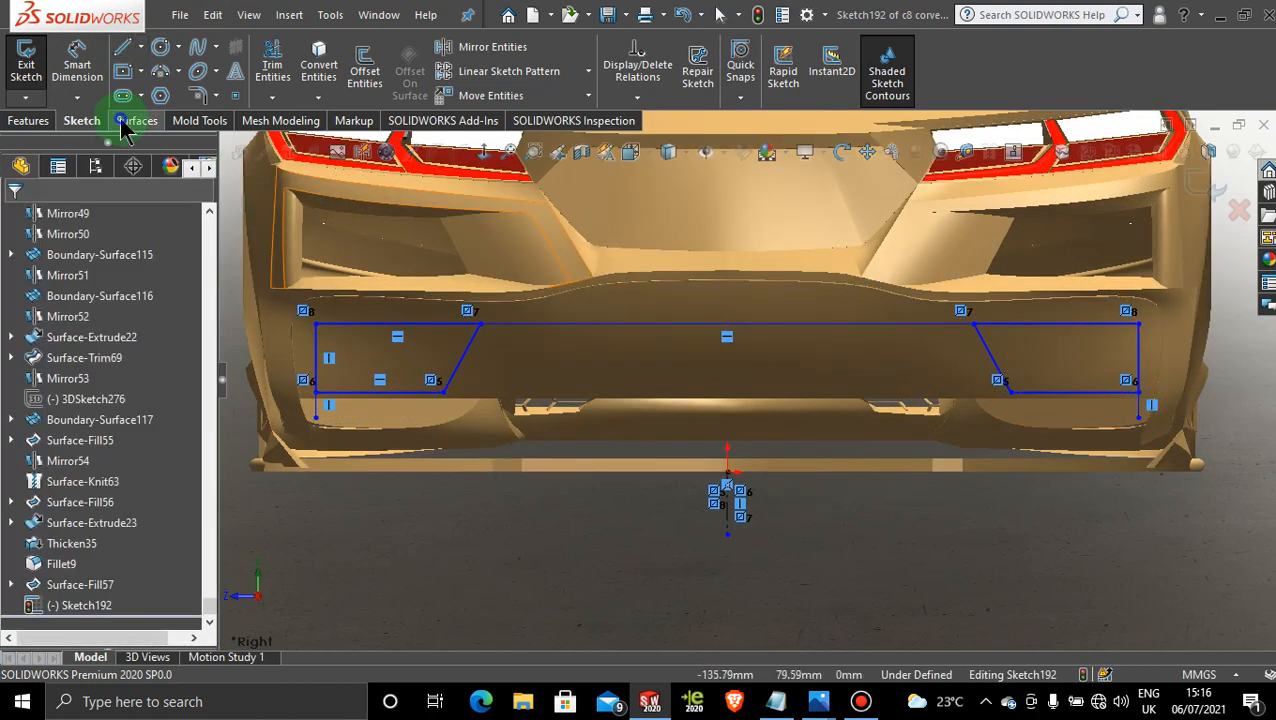
- Try to trim the rear bumper surface with the cut-out sketch and its added connecting and vertical lines
click(138, 120)
click(668, 78)
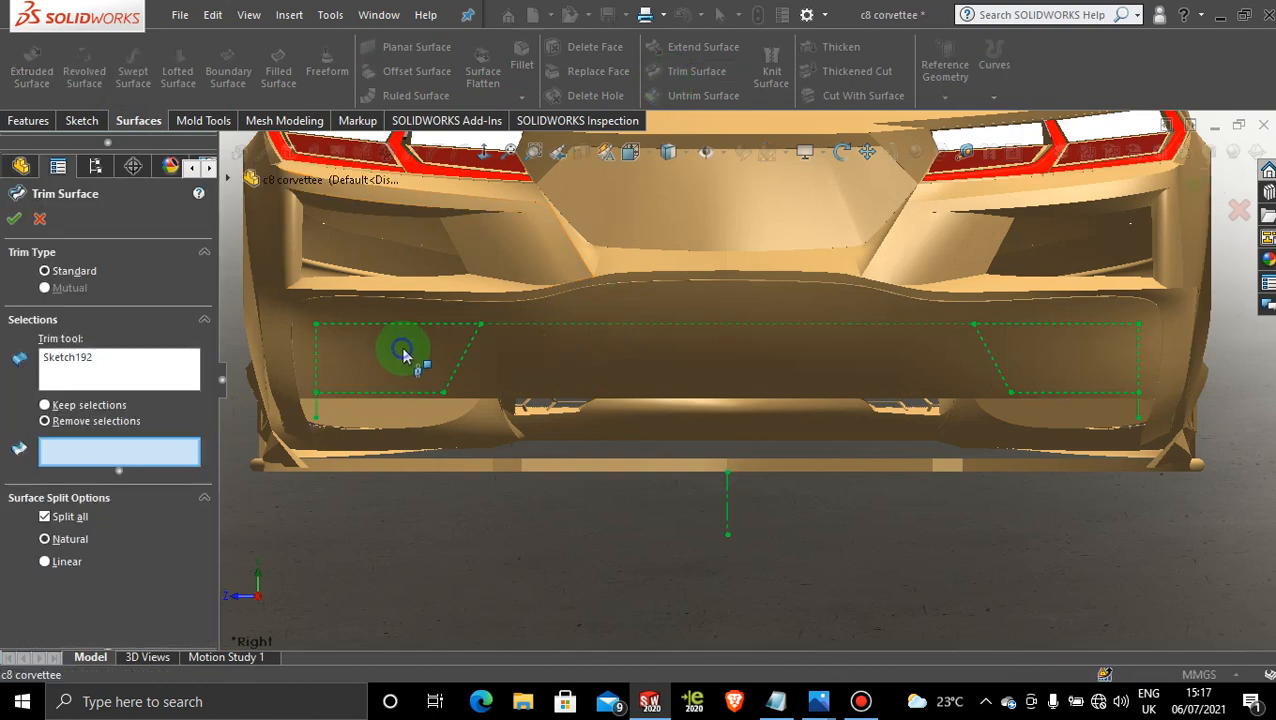
click(35, 220)
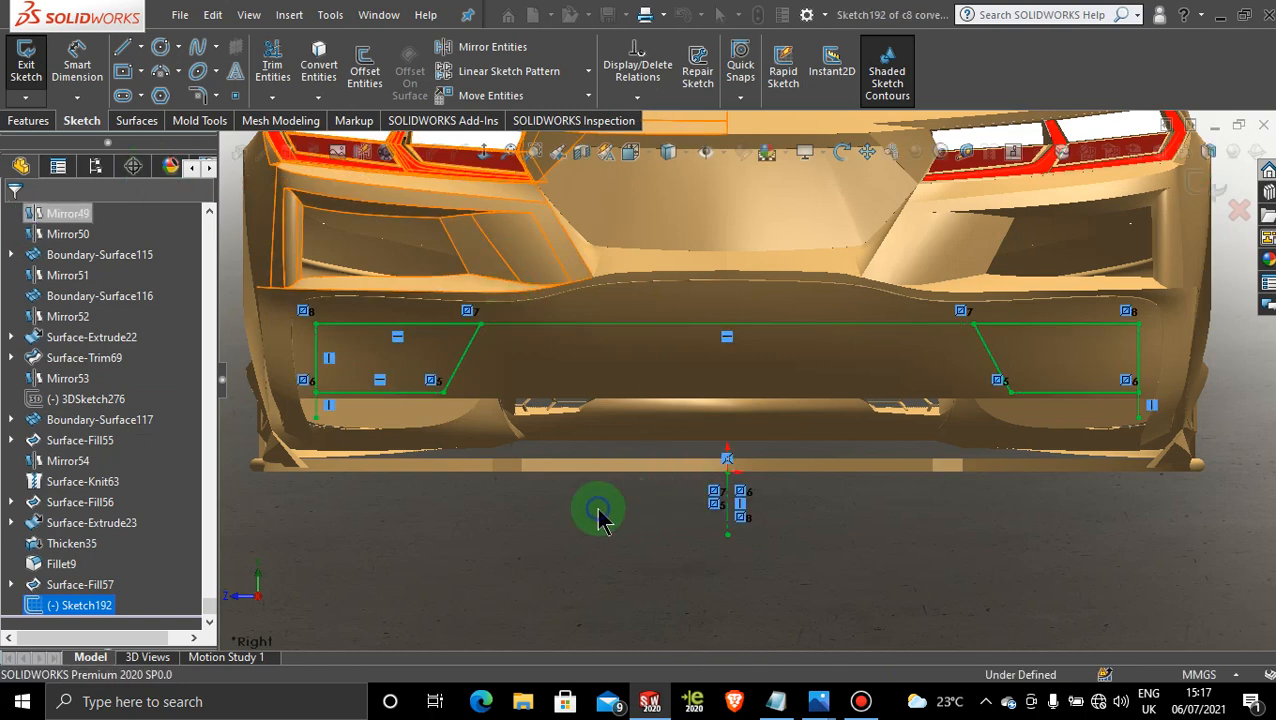
- Remove the horizontal connecting line and both short vertical lines from the sketch with Power trim
click(272, 66)
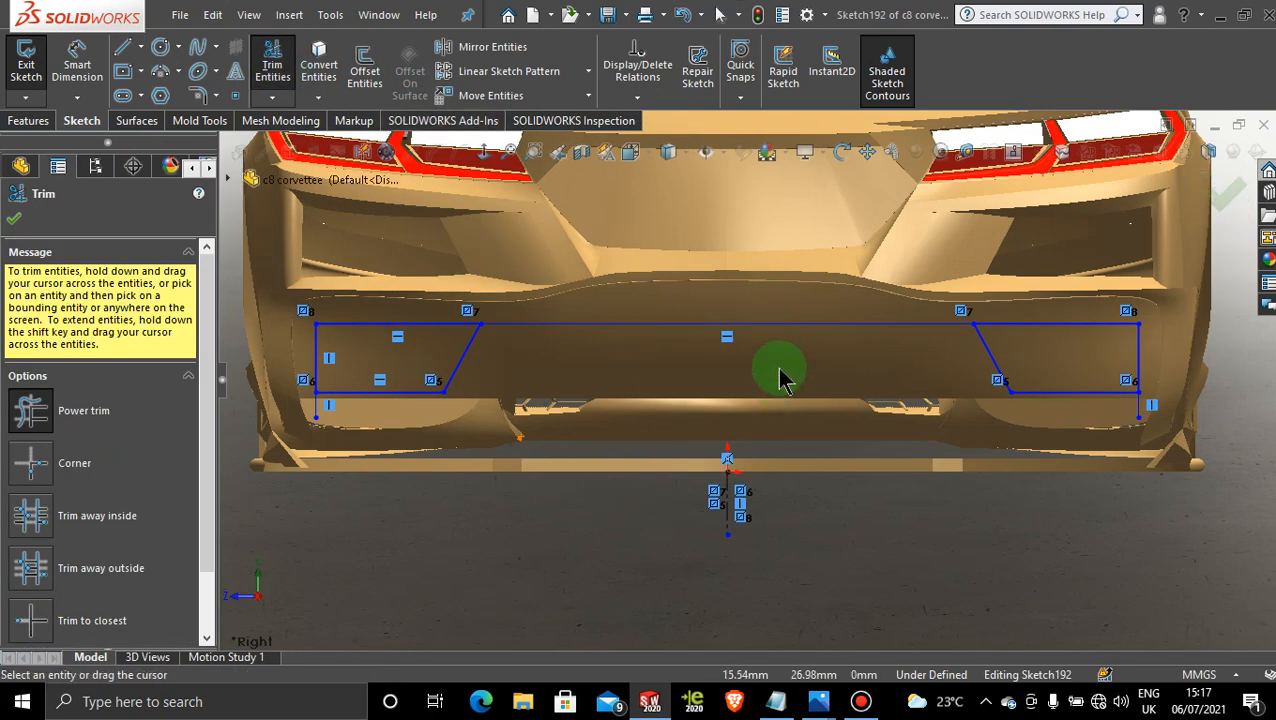
drag(780, 378, 730, 262)
mouse_move(335, 413)
mouse_down()
mouse_move(1148, 456)
mouse_move(1091, 407)
mouse_move(1168, 413)
mouse_up()
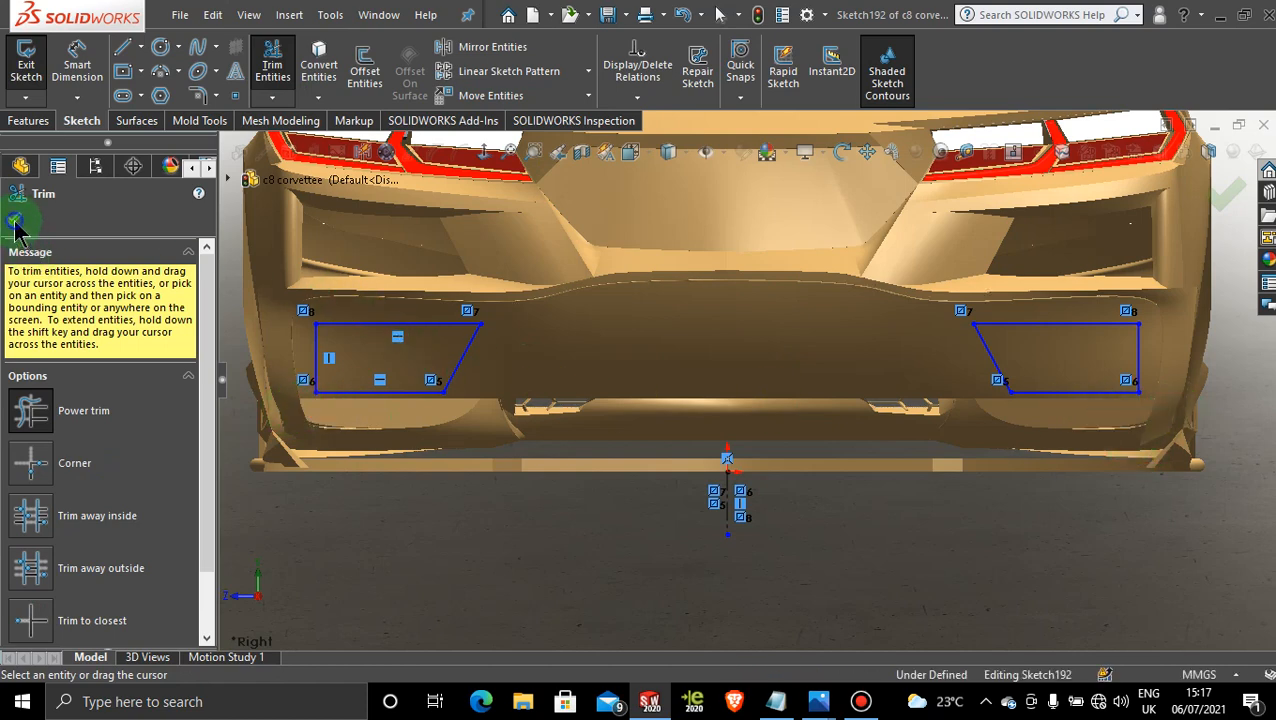
- Trim the rear bumper surface with the cut-out sketch, removing the regions inside both exhaust outlines
click(136, 120)
click(660, 76)
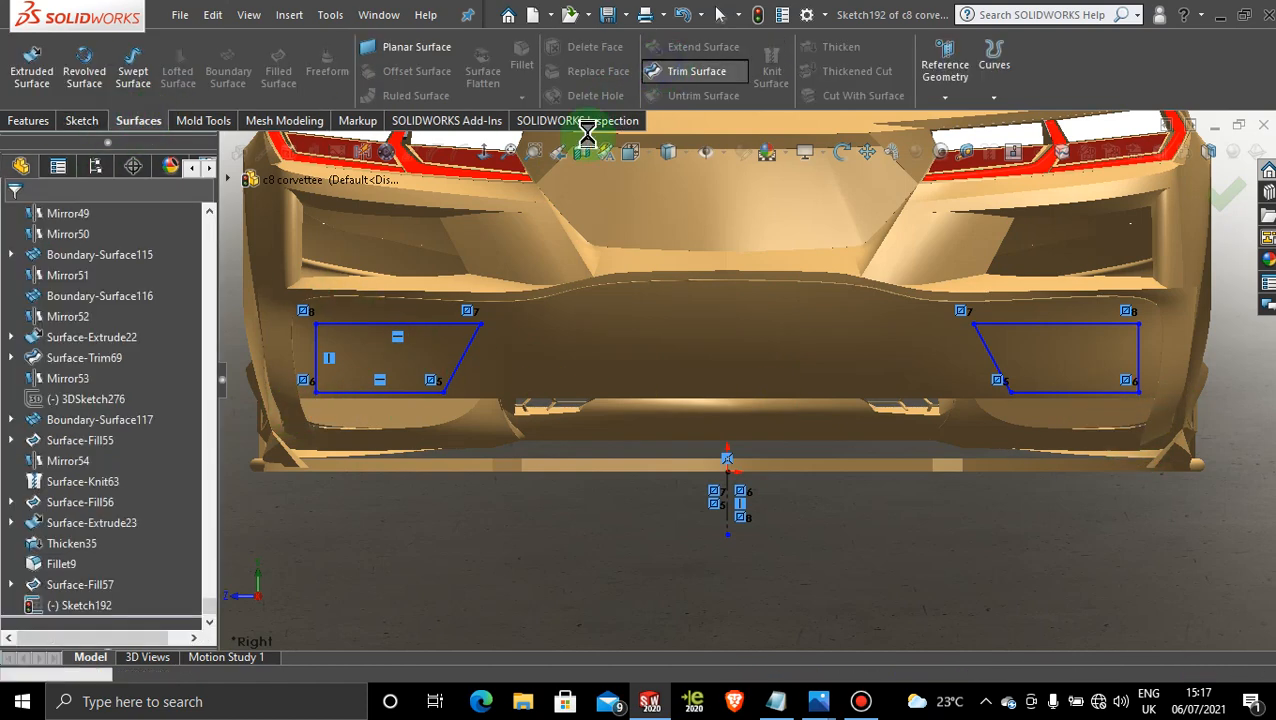
click(400, 358)
click(1070, 360)
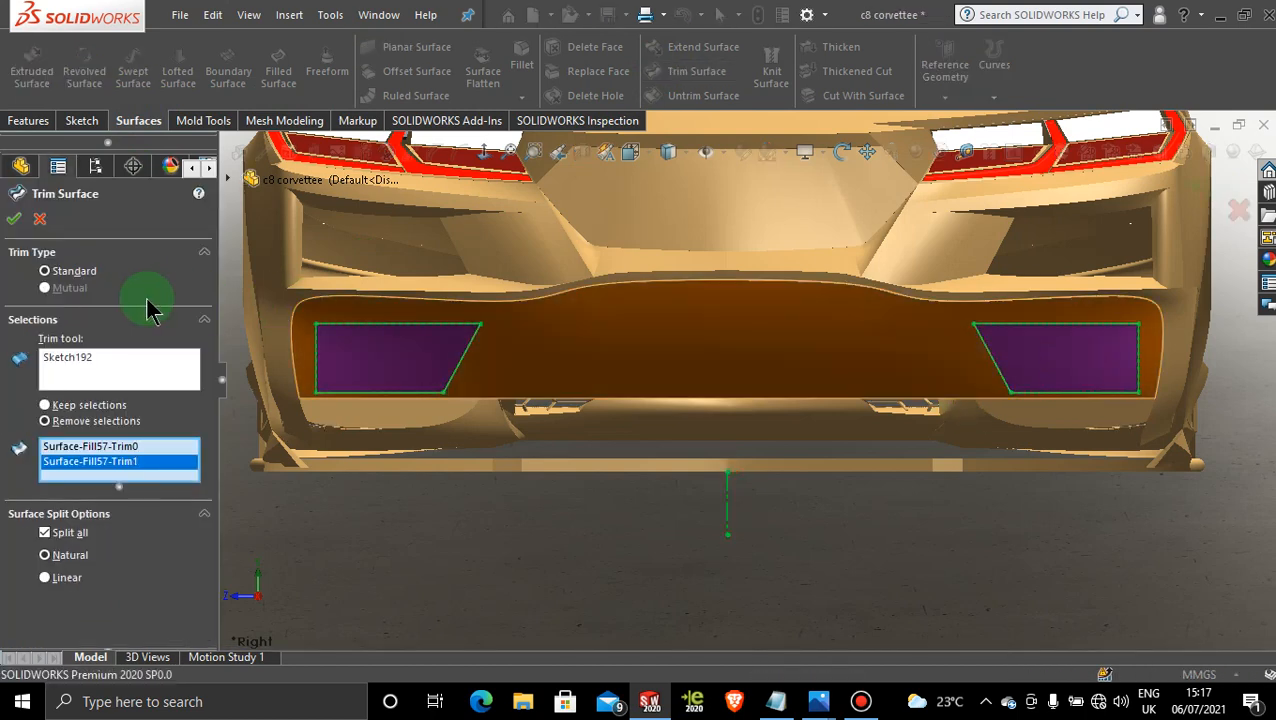
click(12, 219)
click(606, 544)
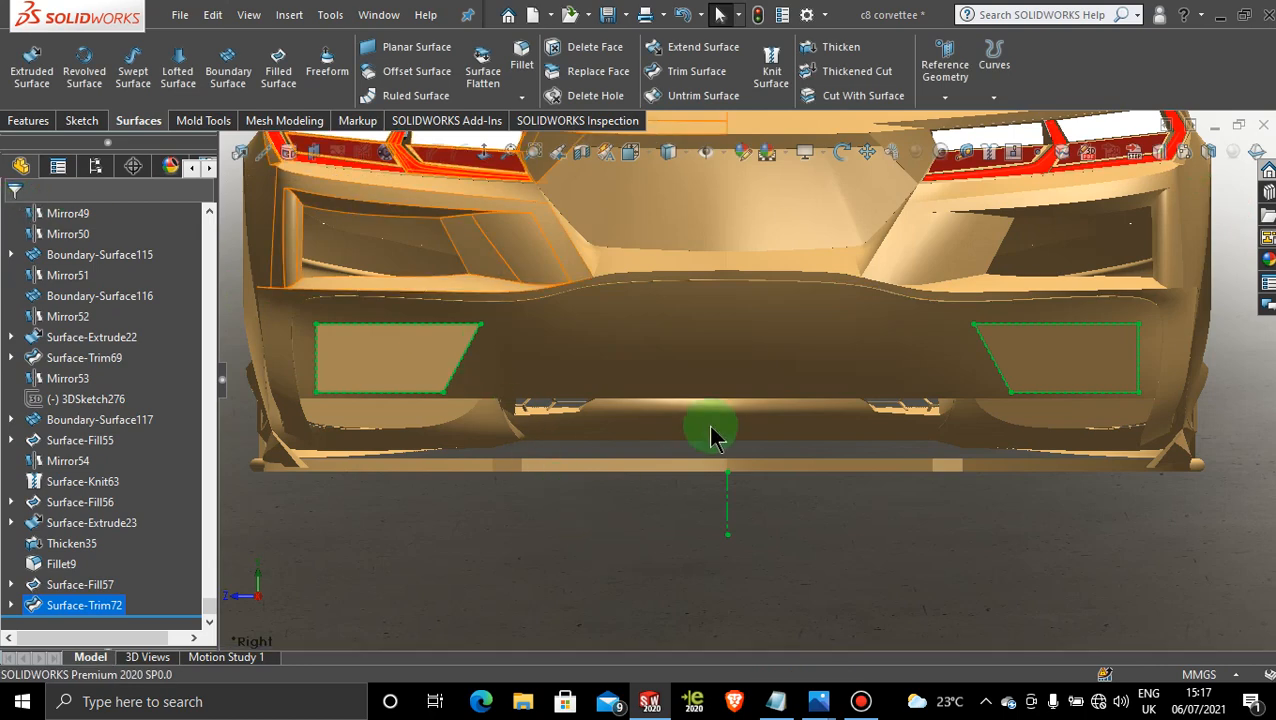
click(648, 505)
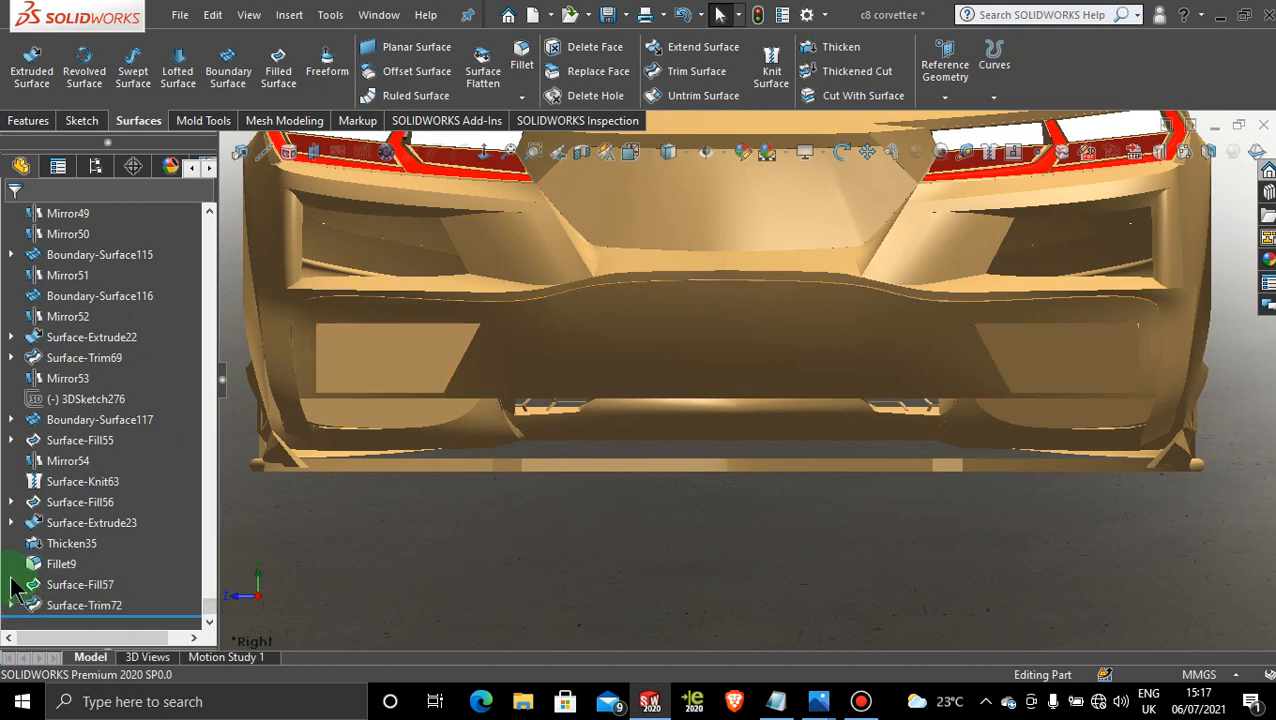
- Start a new sketch on the Right Plane and join the upper inner corners of both cut-outs with a horizontal line about 150 mm long
drag(208, 605, 251, 212)
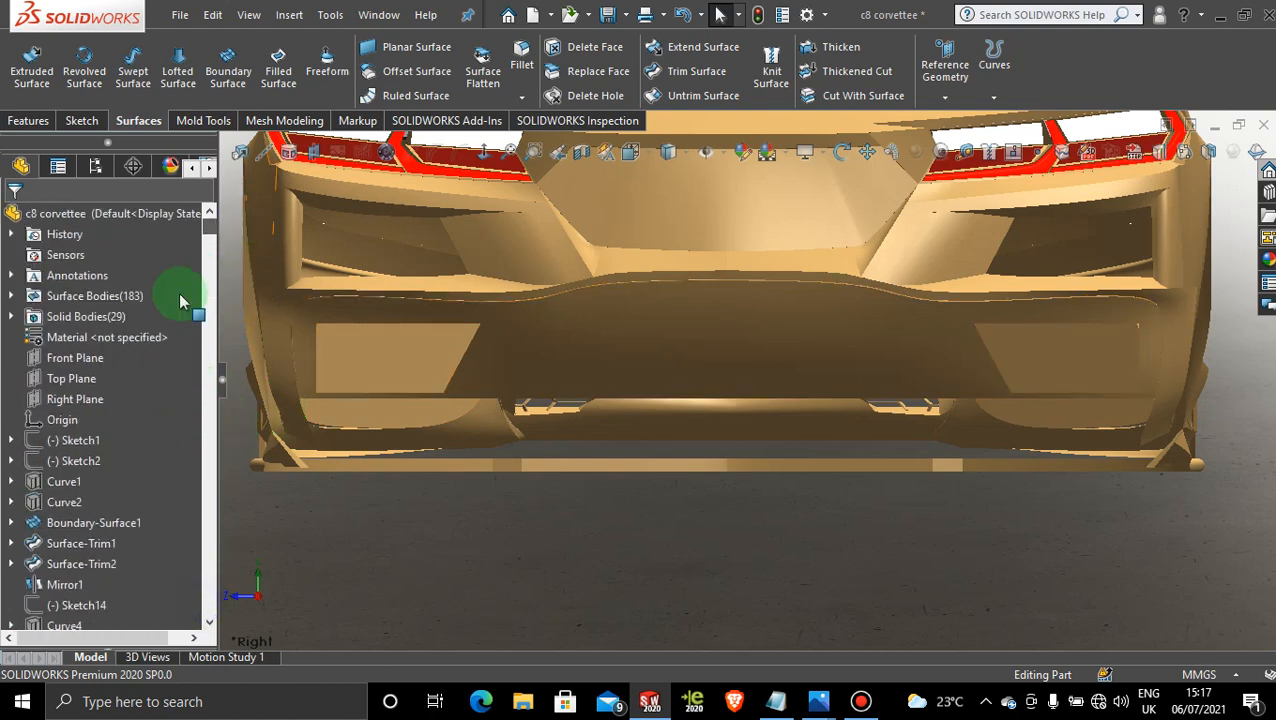
click(80, 399)
click(95, 366)
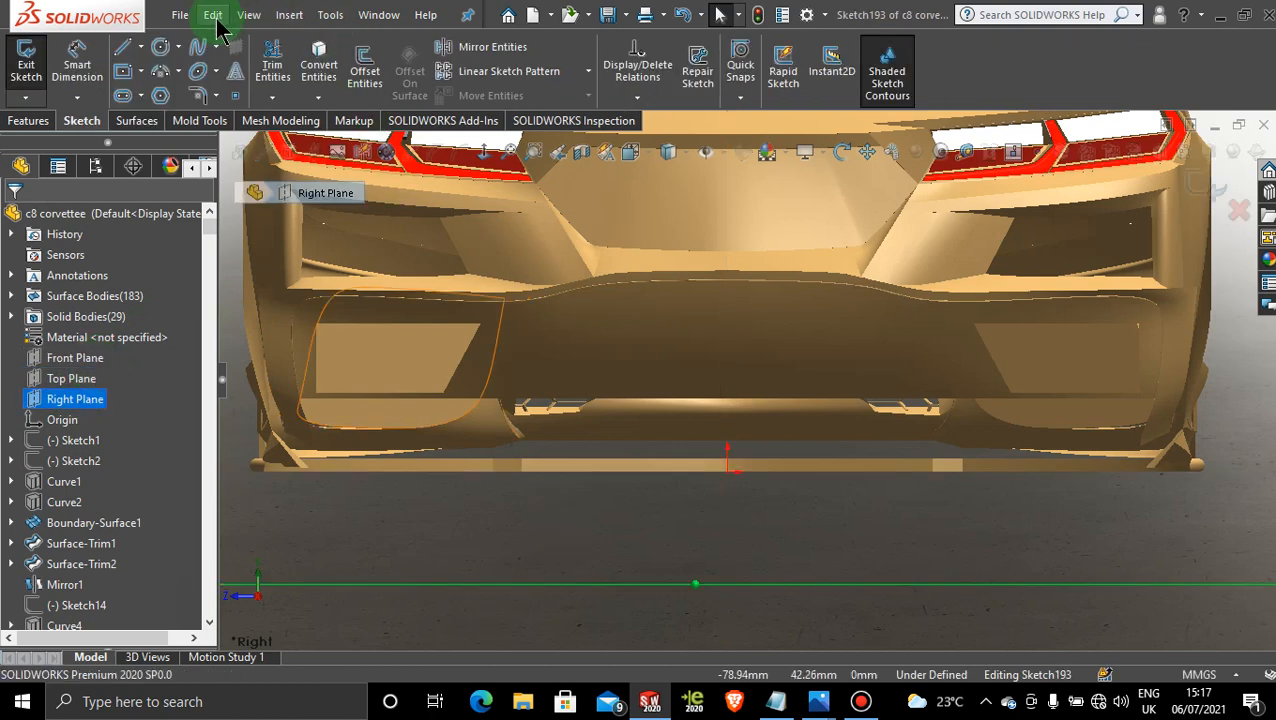
click(123, 47)
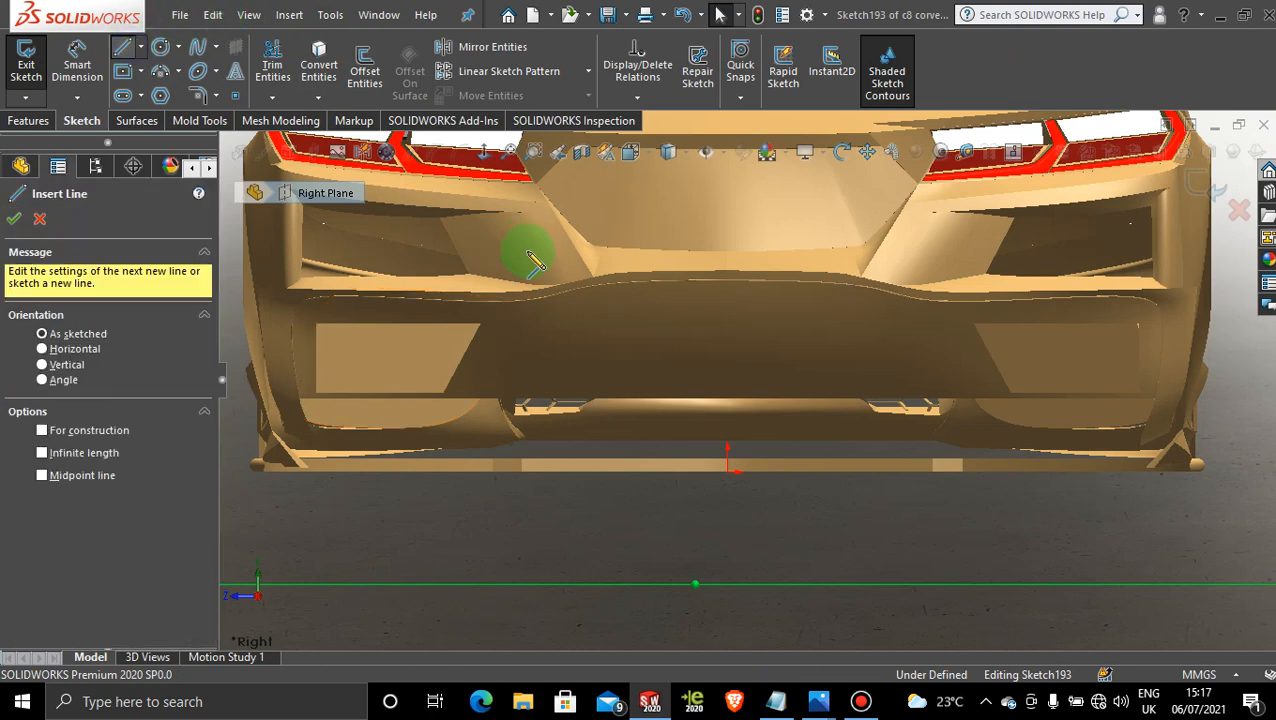
click(481, 326)
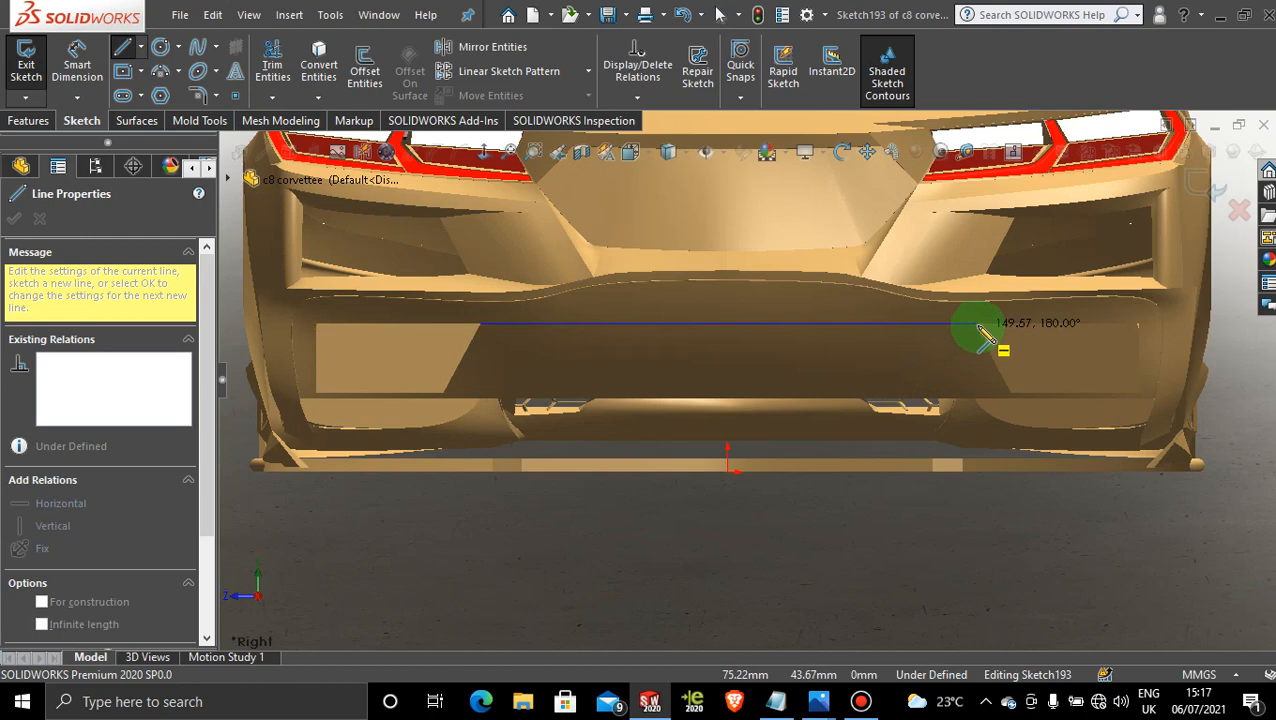
click(974, 326)
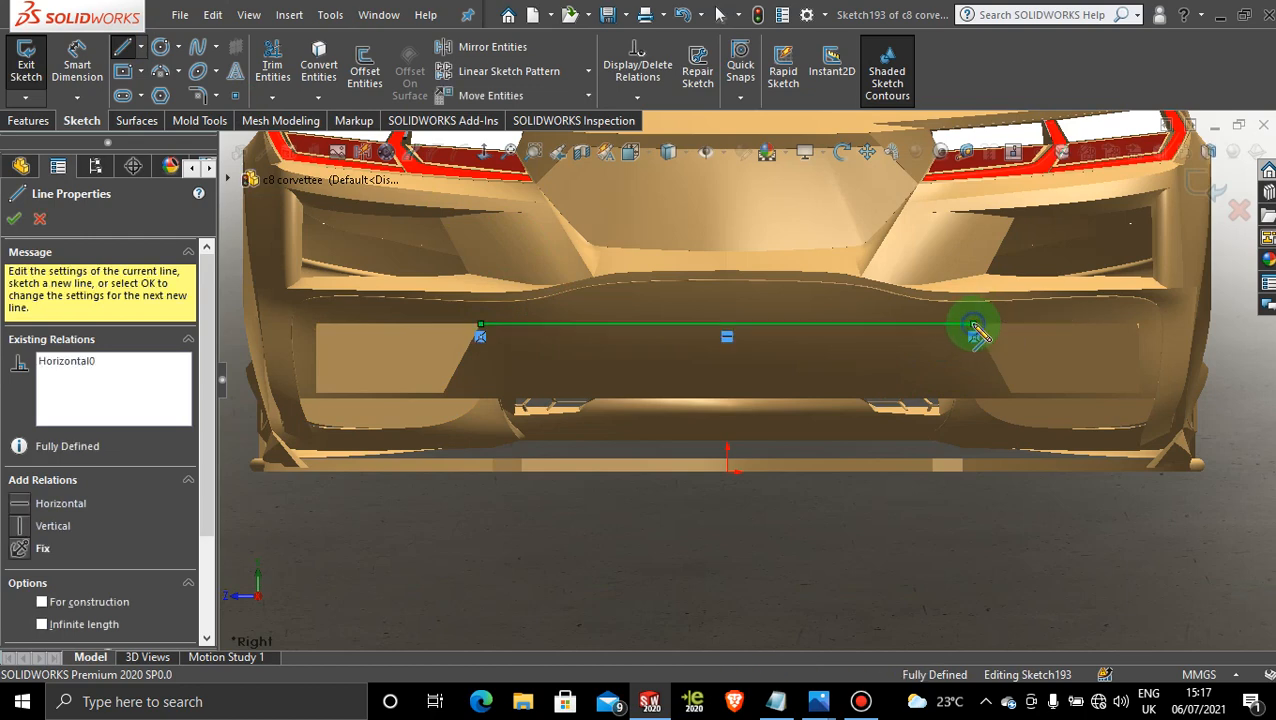
key(Escape)
- Draw vertical lines from the lower inner corners of both exhaust cut-outs down past the bottom of the car body
click(126, 50)
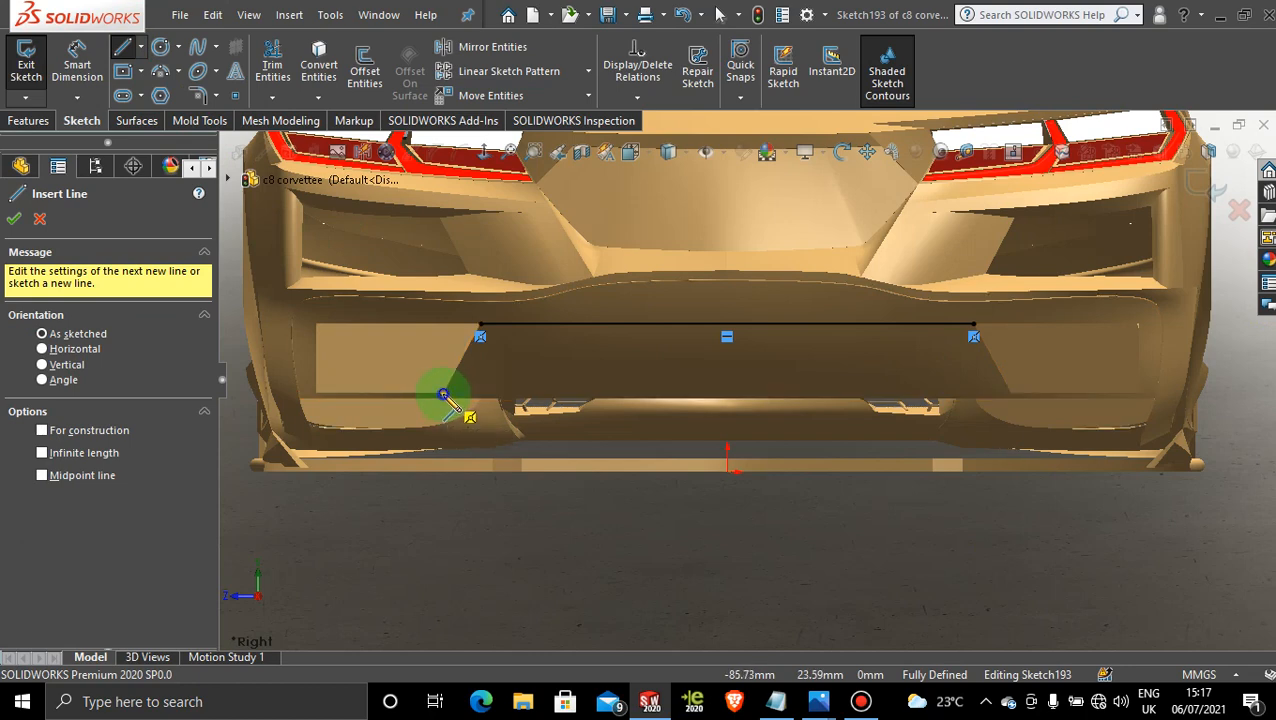
click(446, 400)
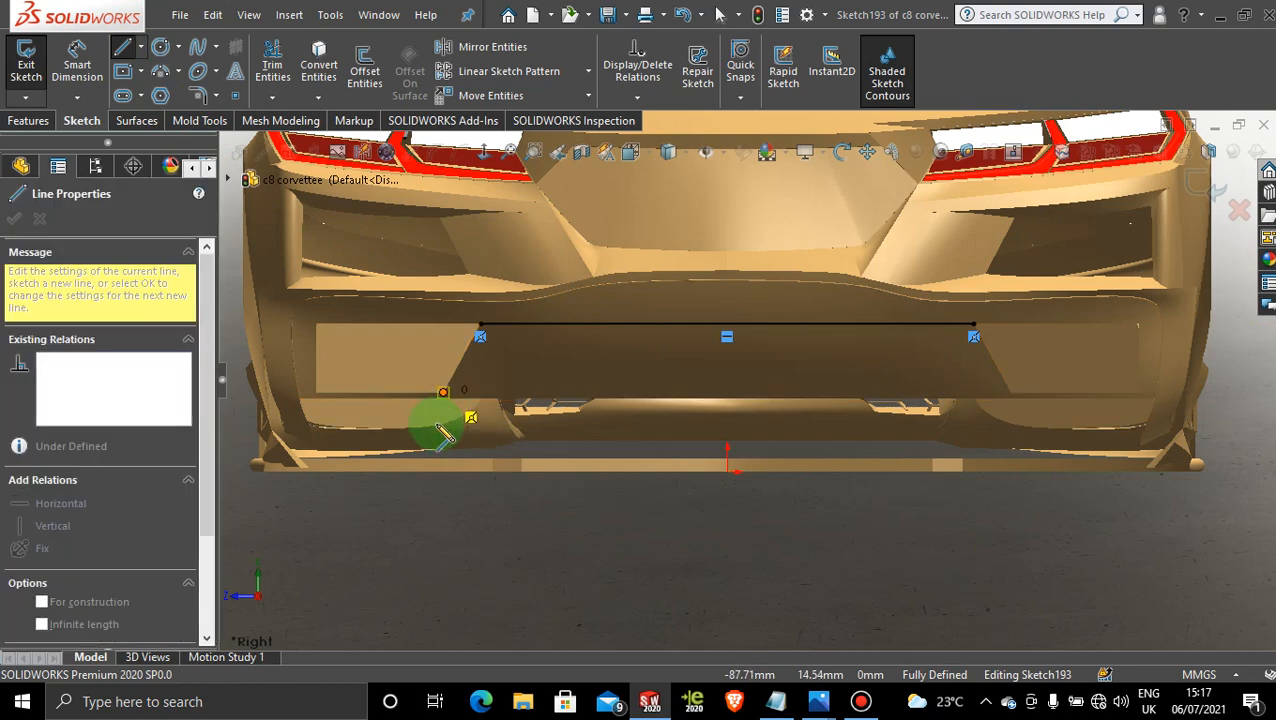
click(443, 510)
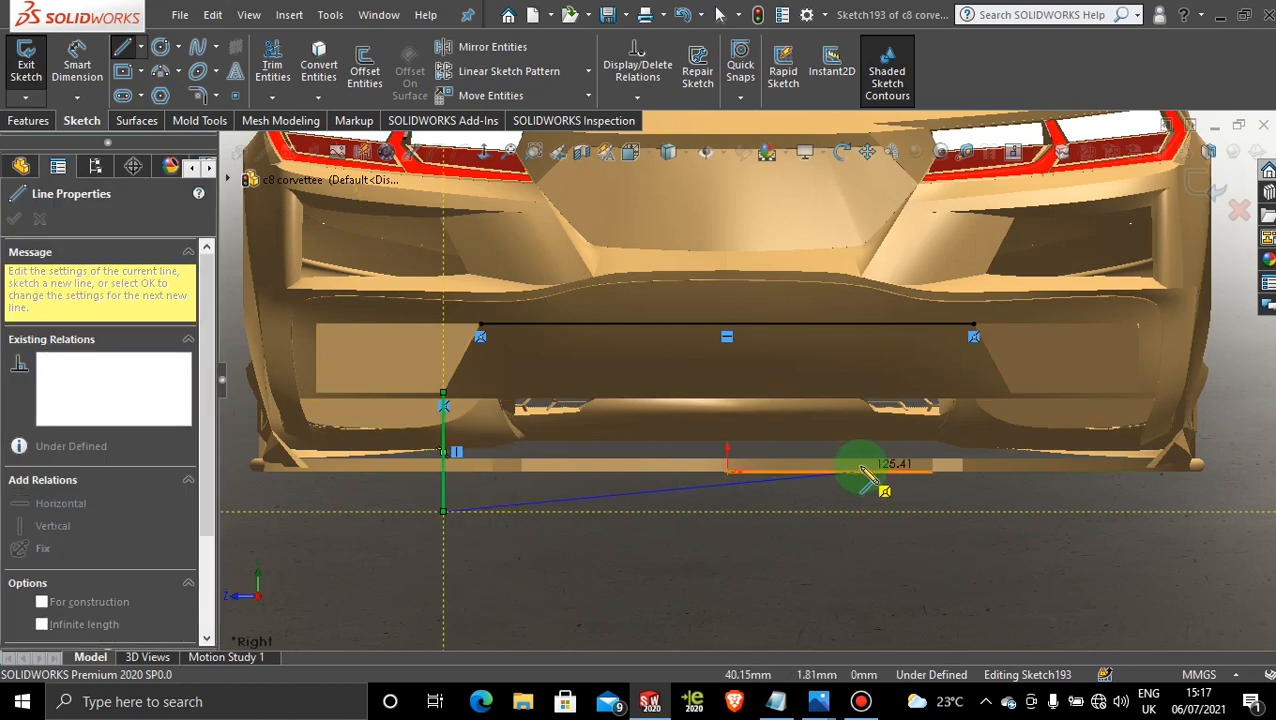
key(Escape)
click(613, 295)
click(124, 46)
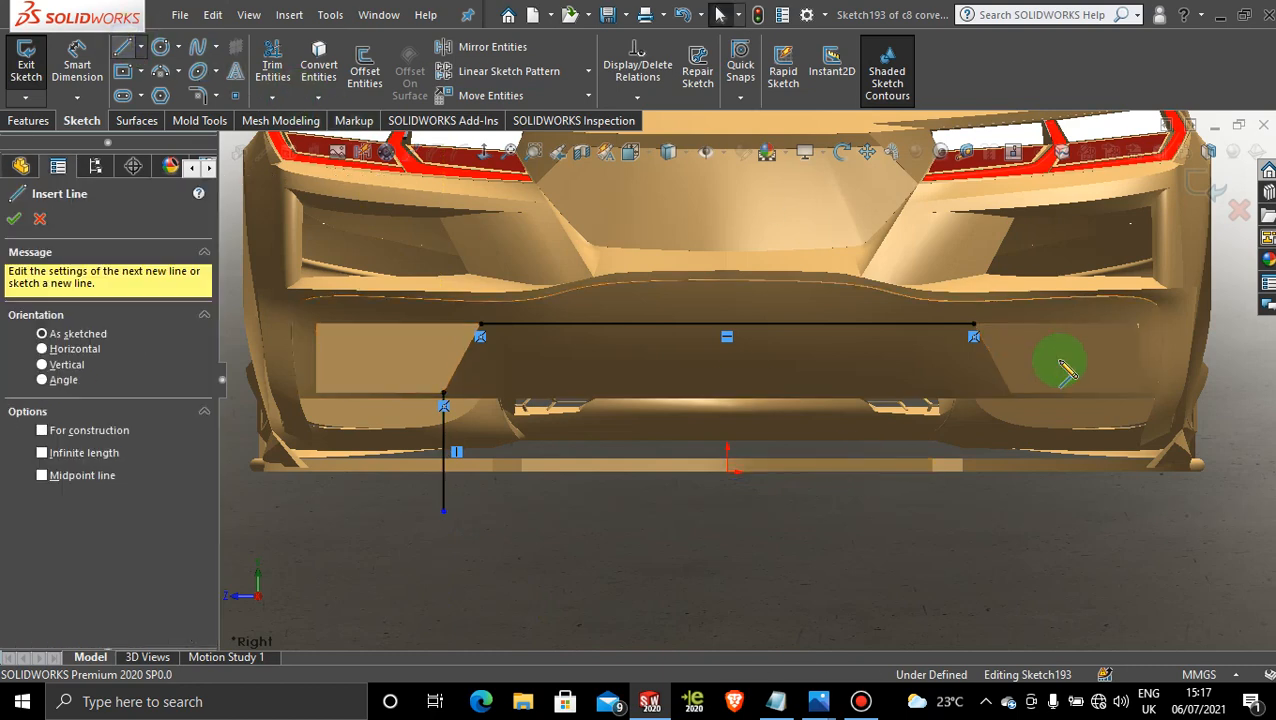
drag(1012, 396, 1011, 526)
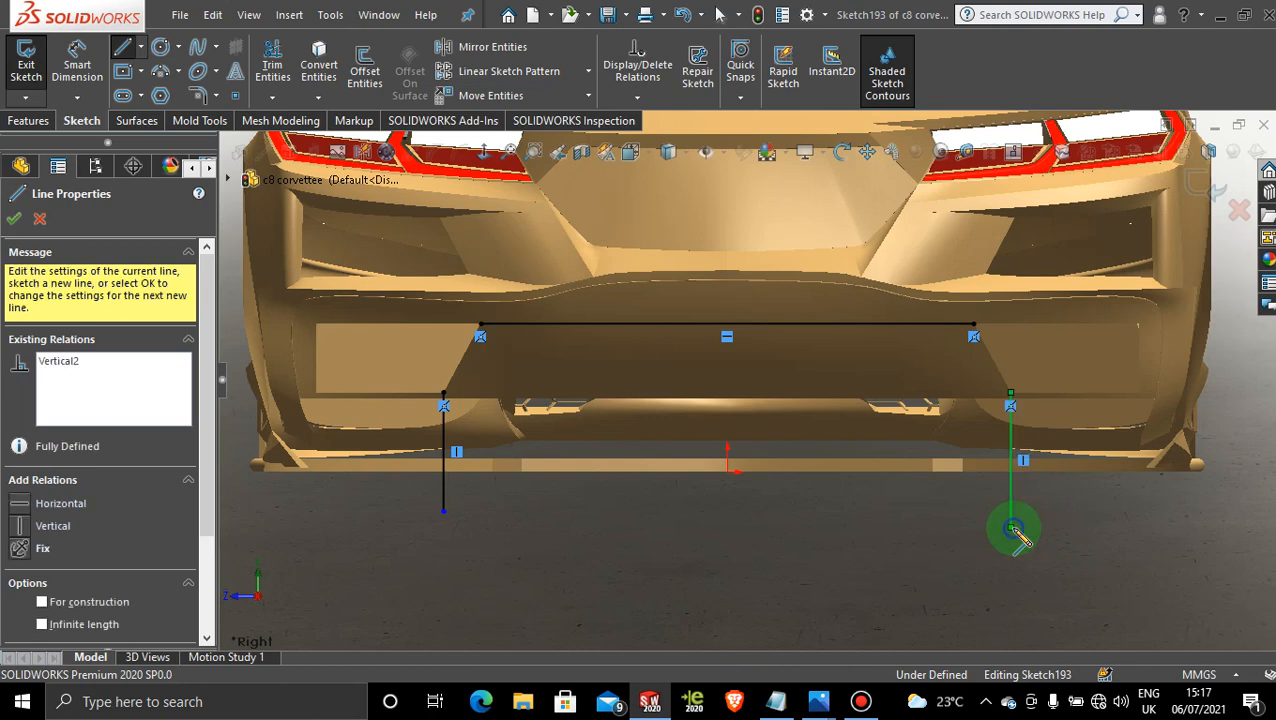
key(Escape)
- Trim the rear bumper surface with the new sketch, removing the region between the two exhaust cut-outs
click(140, 120)
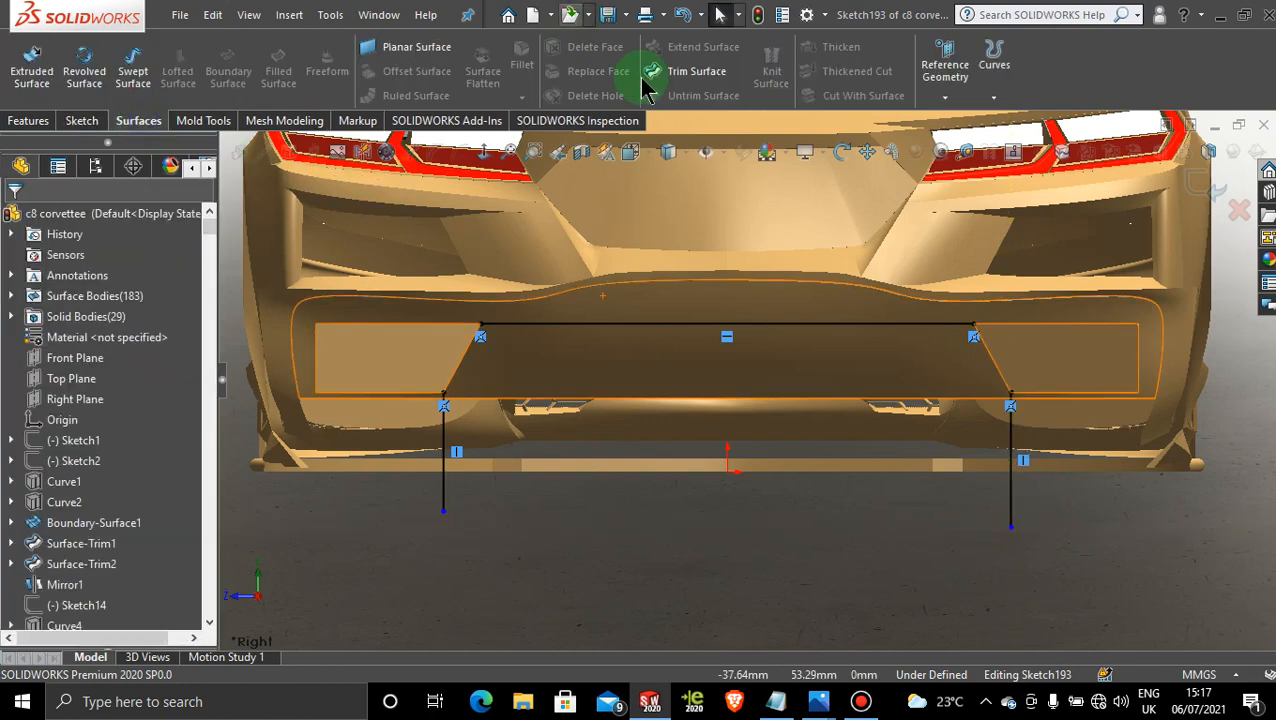
click(669, 74)
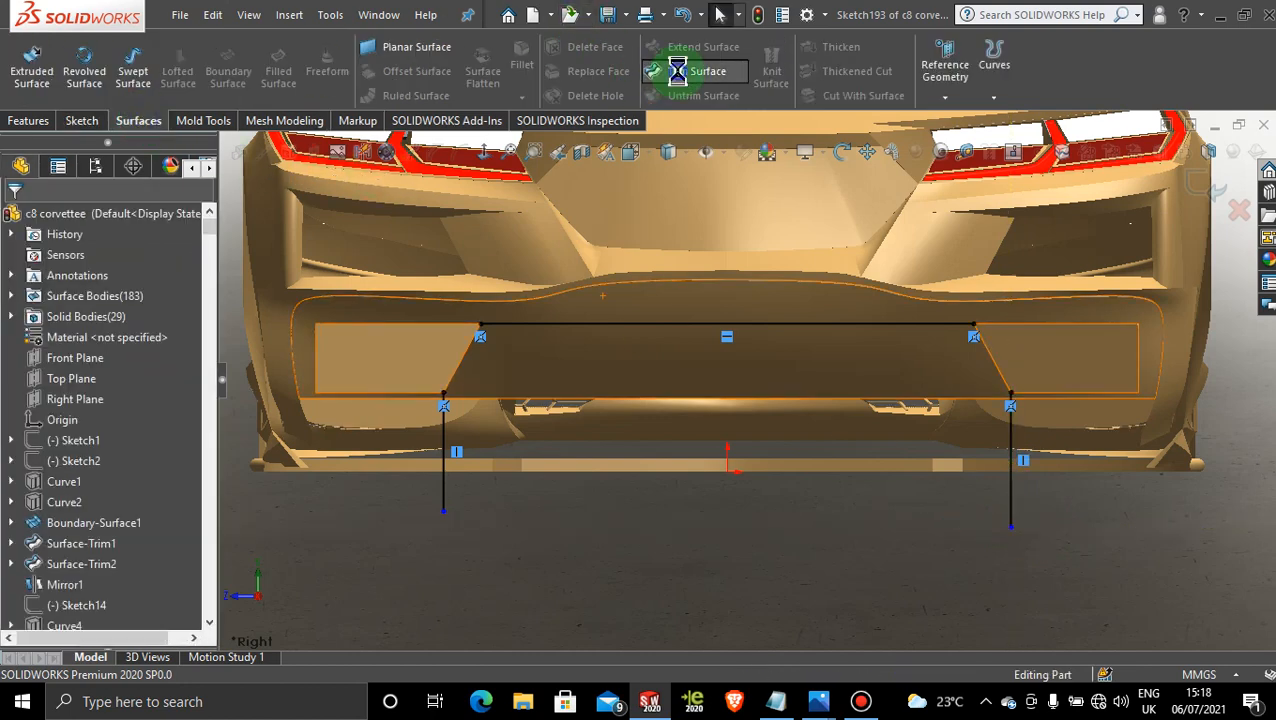
click(652, 350)
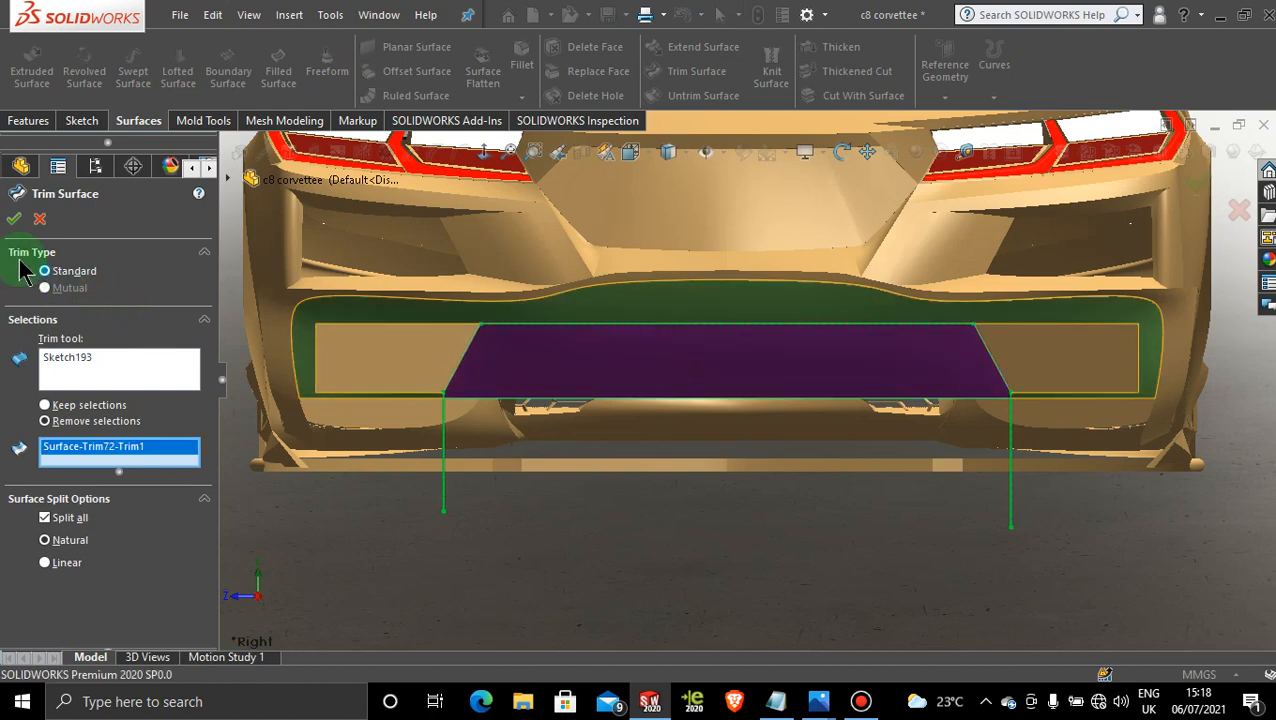
click(13, 220)
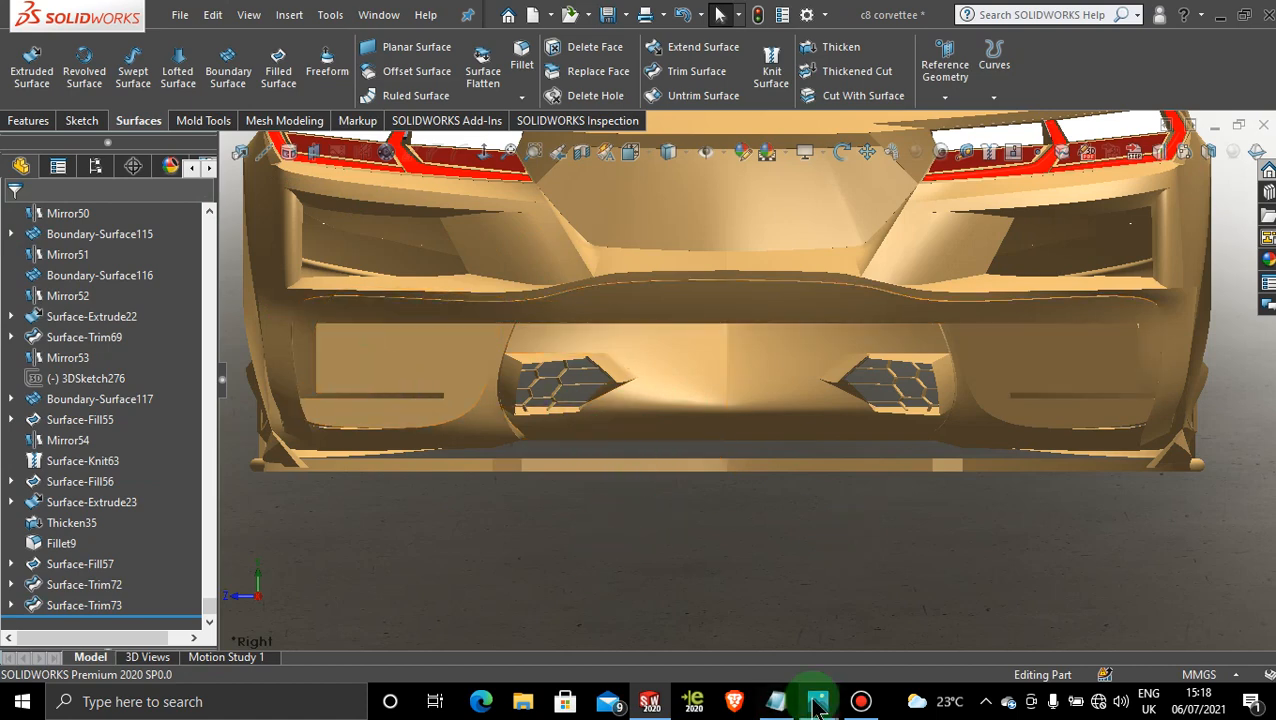
- Close the straight rear-view photo and examine the exhaust area in the rear three-quarter reference photo in Photos
mouse_move(818, 706)
mouse_move(708, 605)
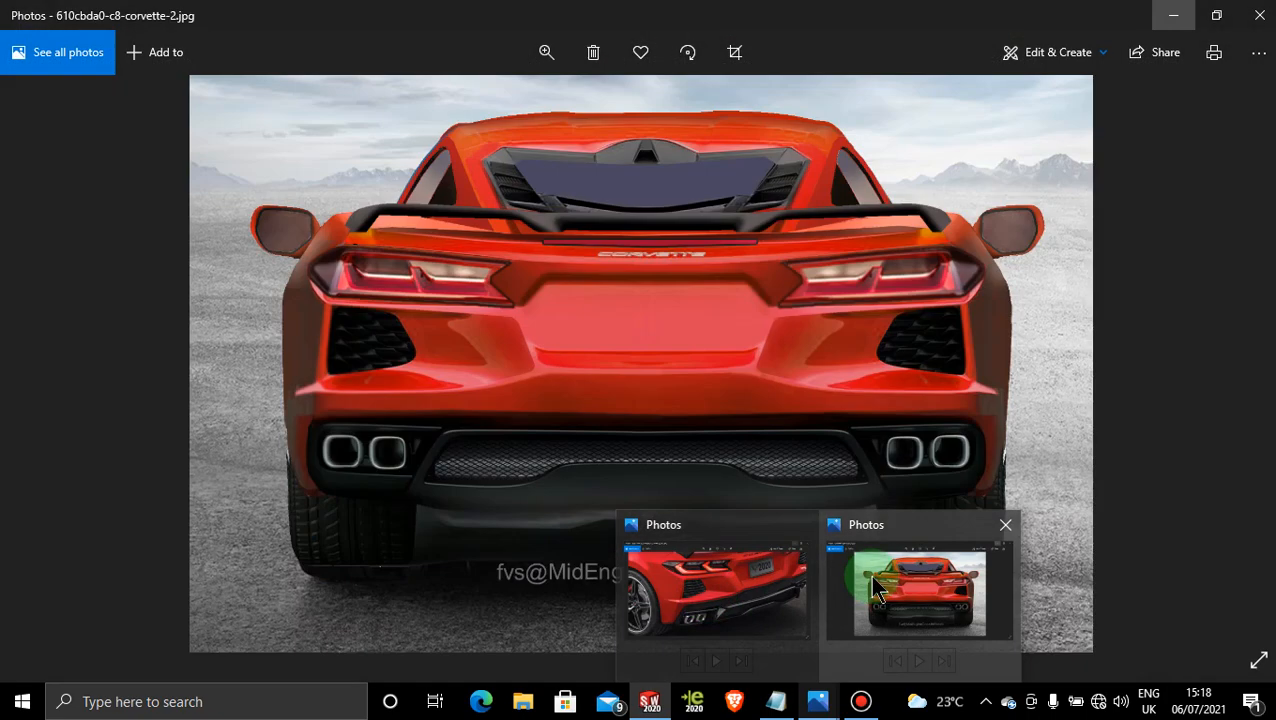
click(873, 590)
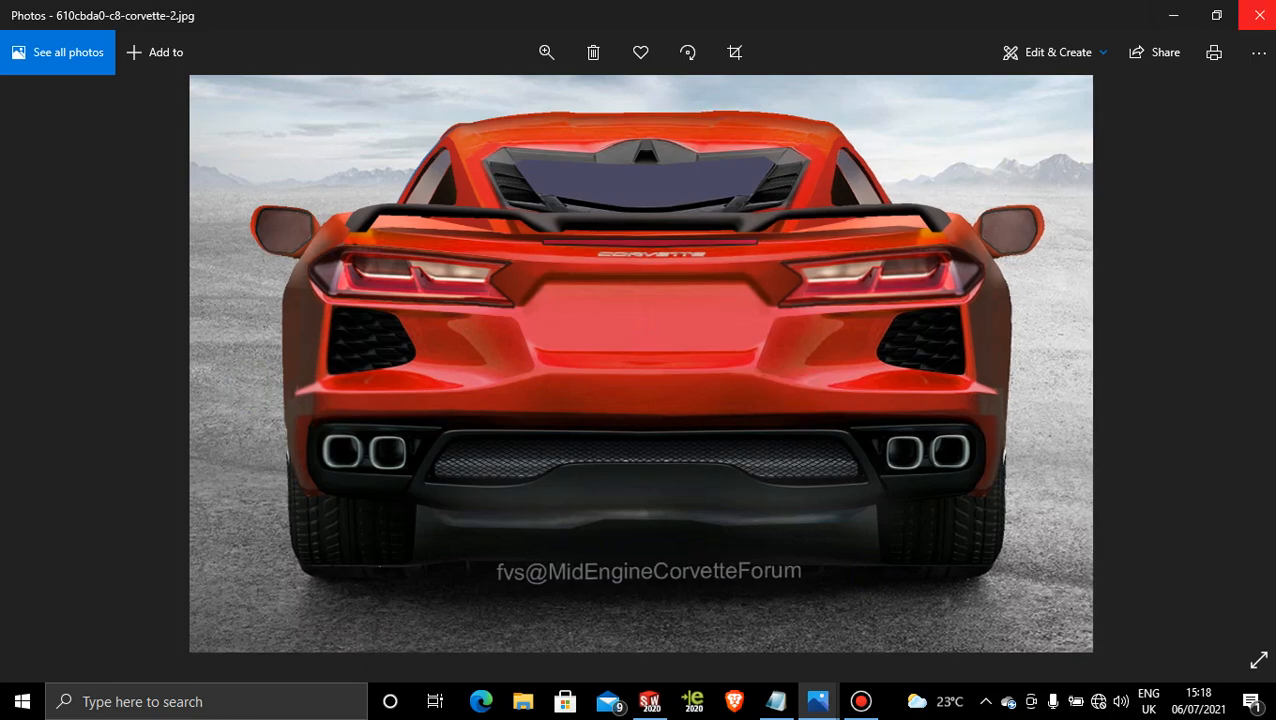
click(1259, 15)
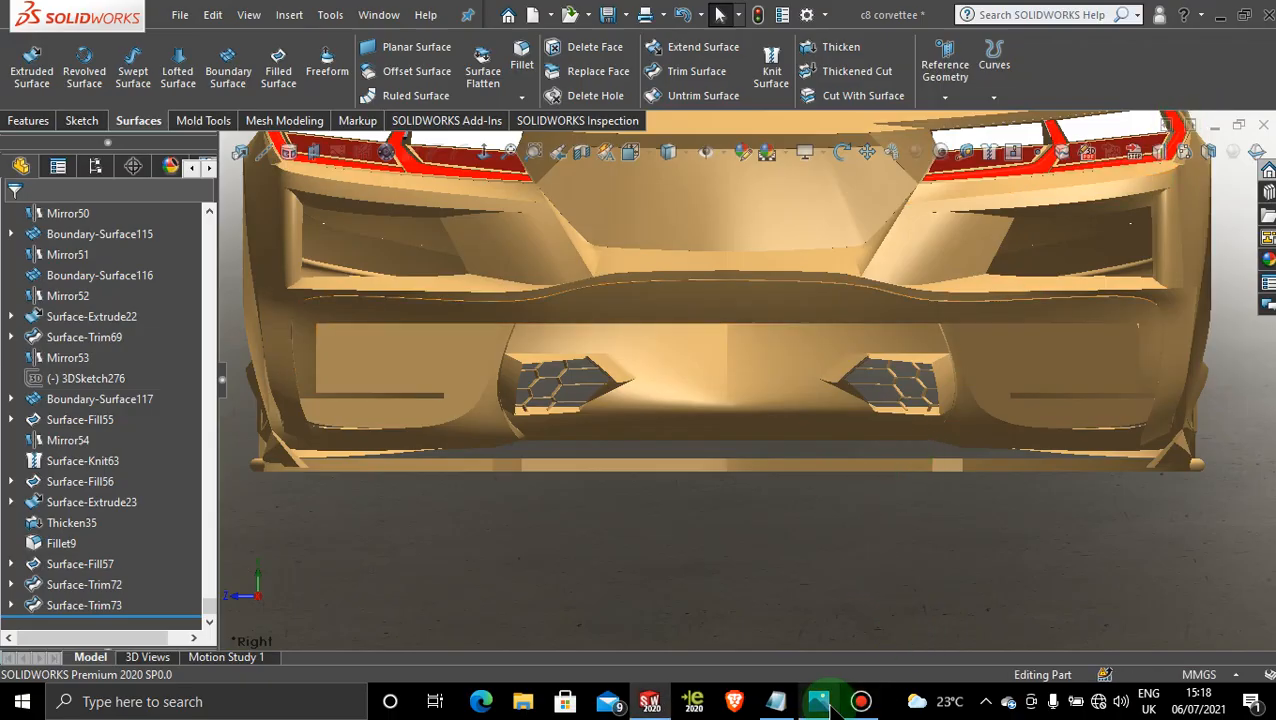
mouse_move(818, 701)
mouse_move(805, 612)
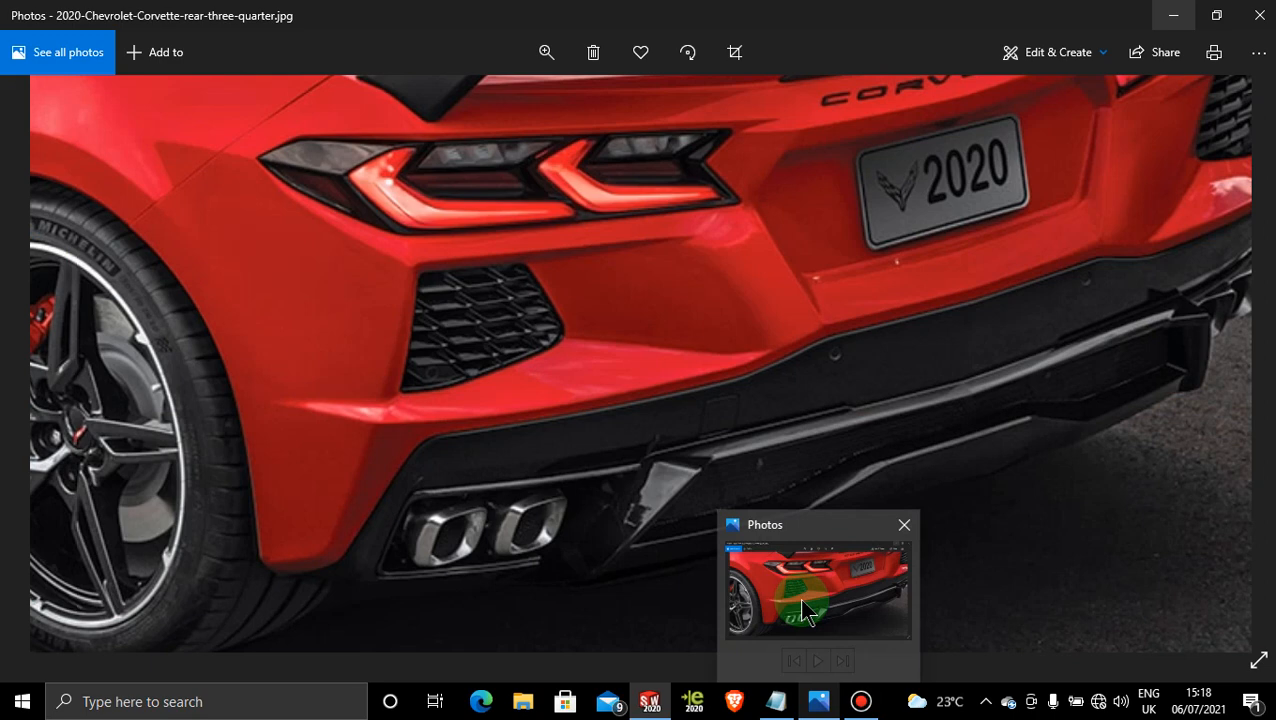
click(805, 612)
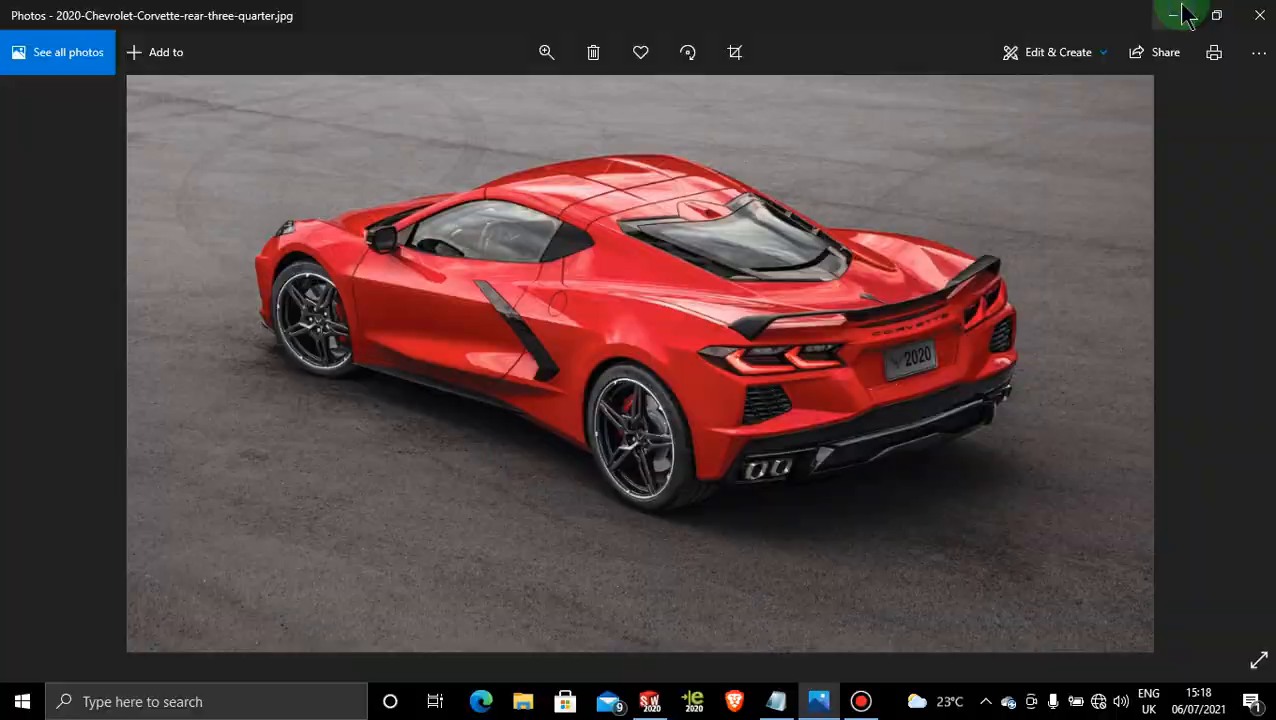
click(1176, 15)
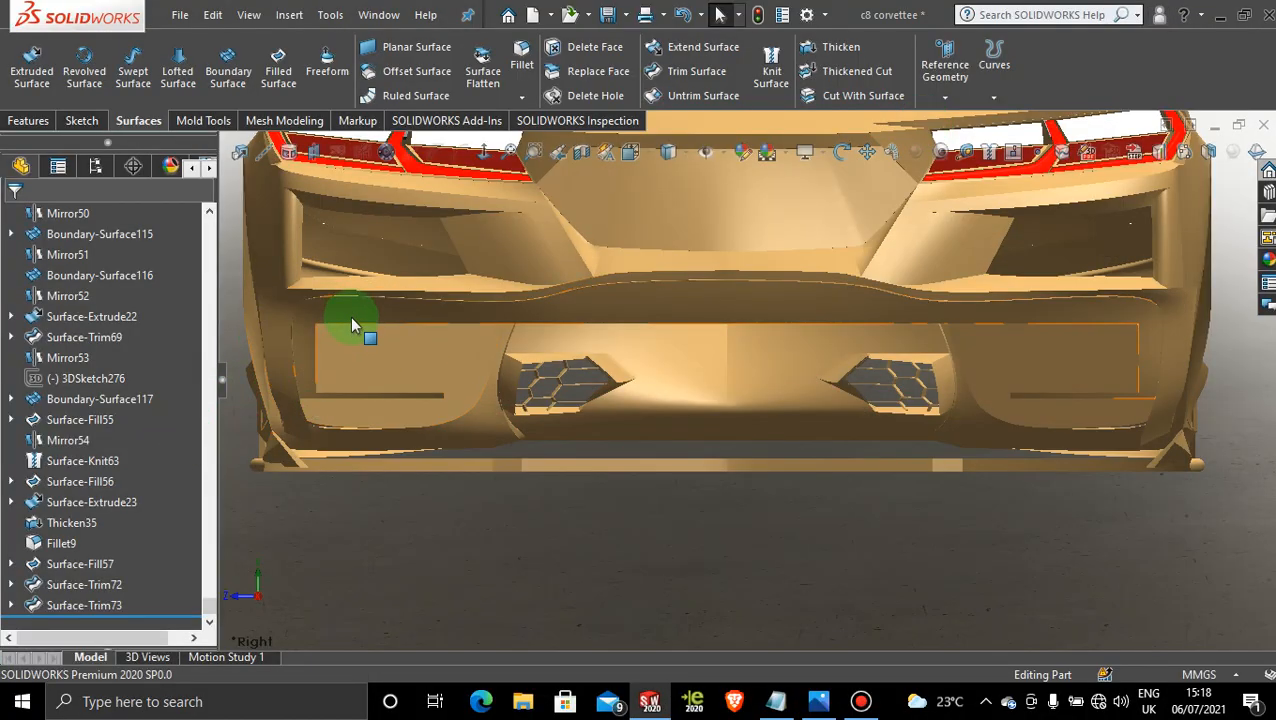
- Reopen the exhaust cut-out sketch in SOLIDWORKS and lower the outline's upper outer corner to about X -124.06, Y 43.82
scroll(365, 366, down, 3)
click(11, 585)
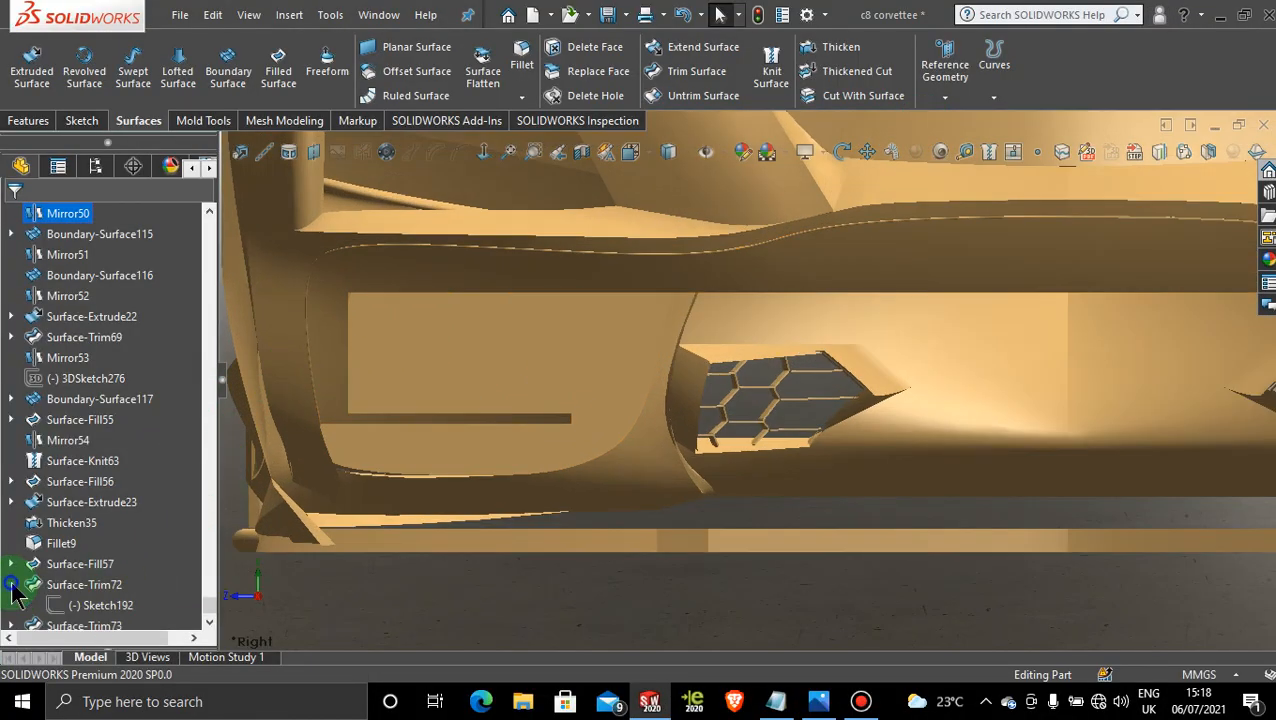
click(74, 601)
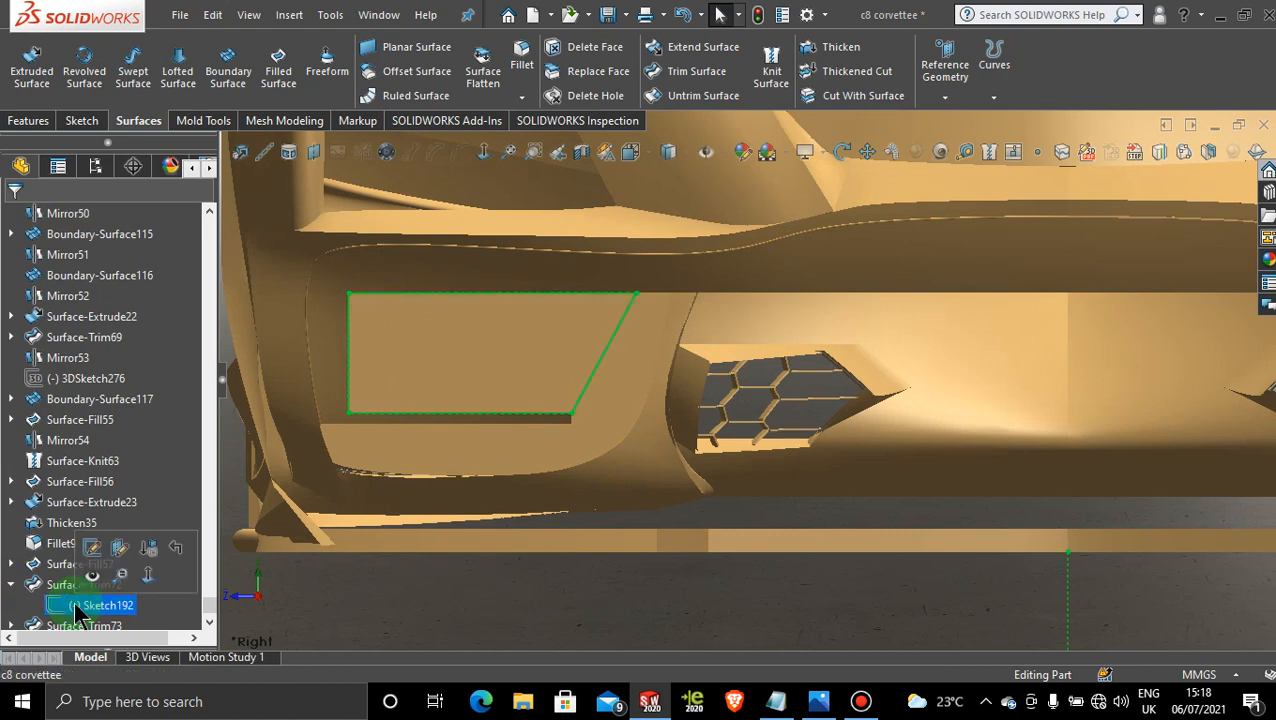
click(118, 546)
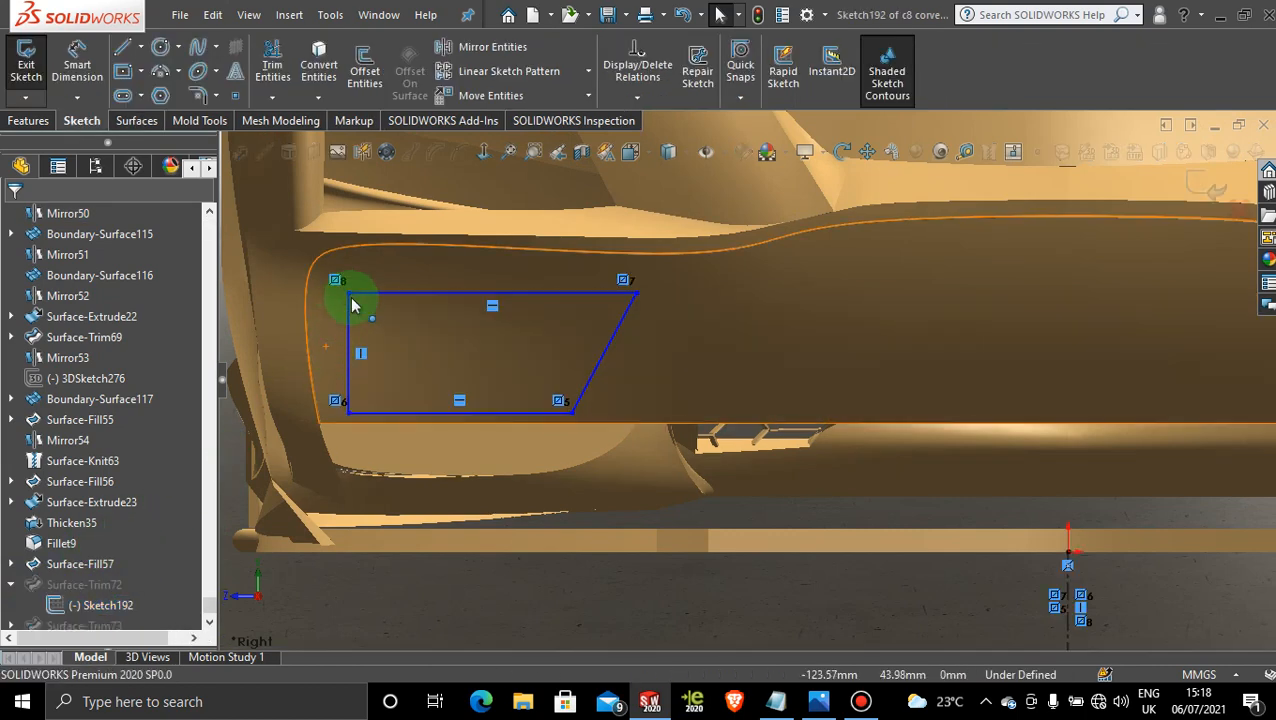
mouse_move(349, 293)
mouse_down()
mouse_move(377, 291)
mouse_move(345, 298)
mouse_up()
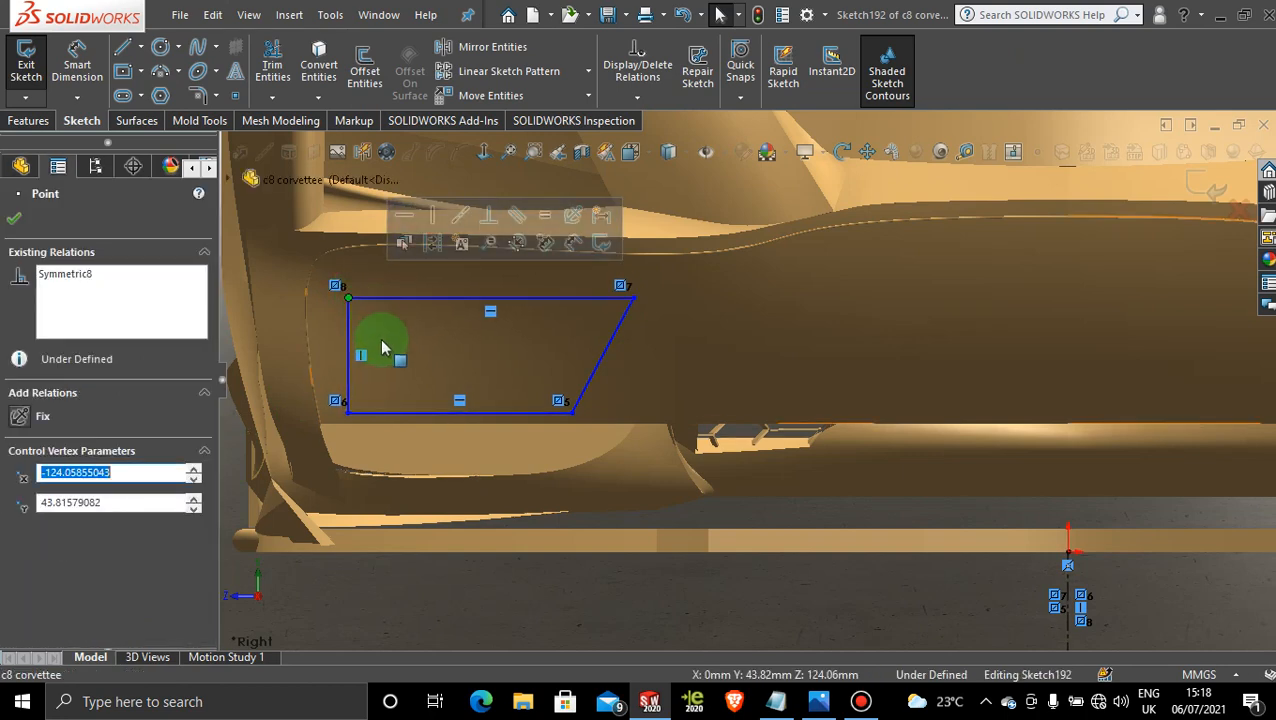
- Draw a slanted line about 21 mm long from the exhaust outline's lower outer corner to its upper edge
click(122, 49)
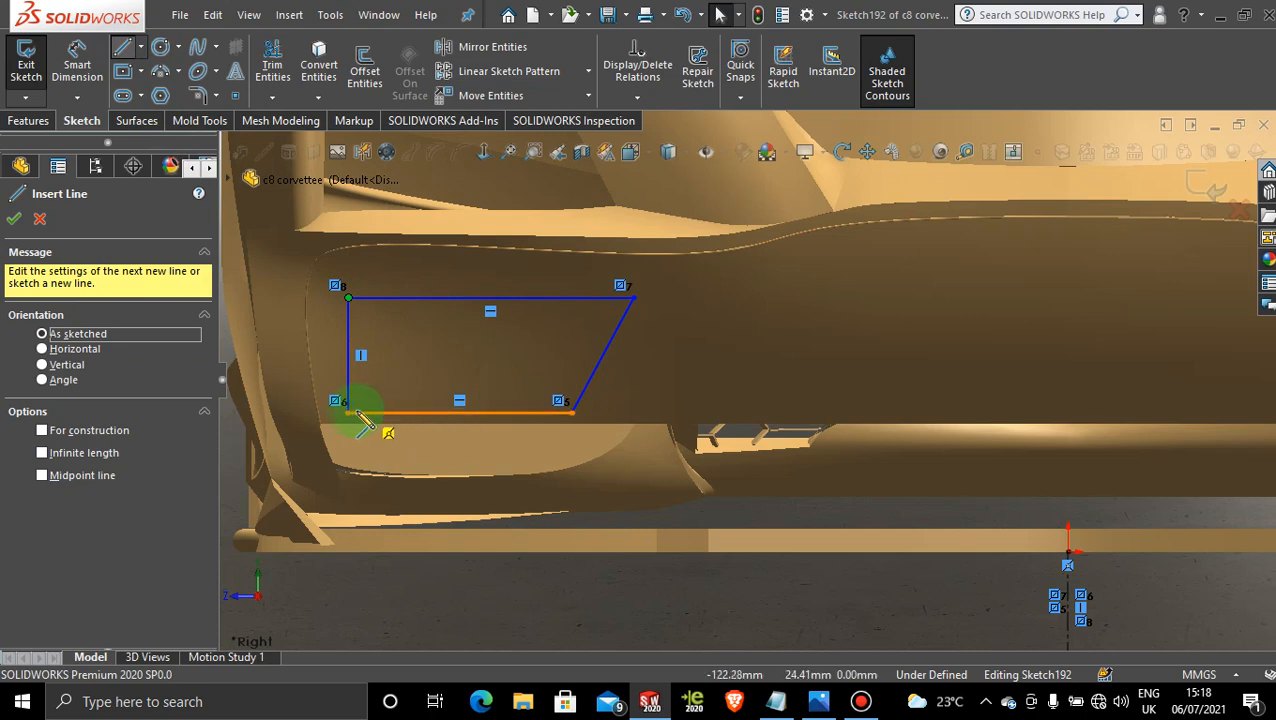
drag(349, 411, 393, 314)
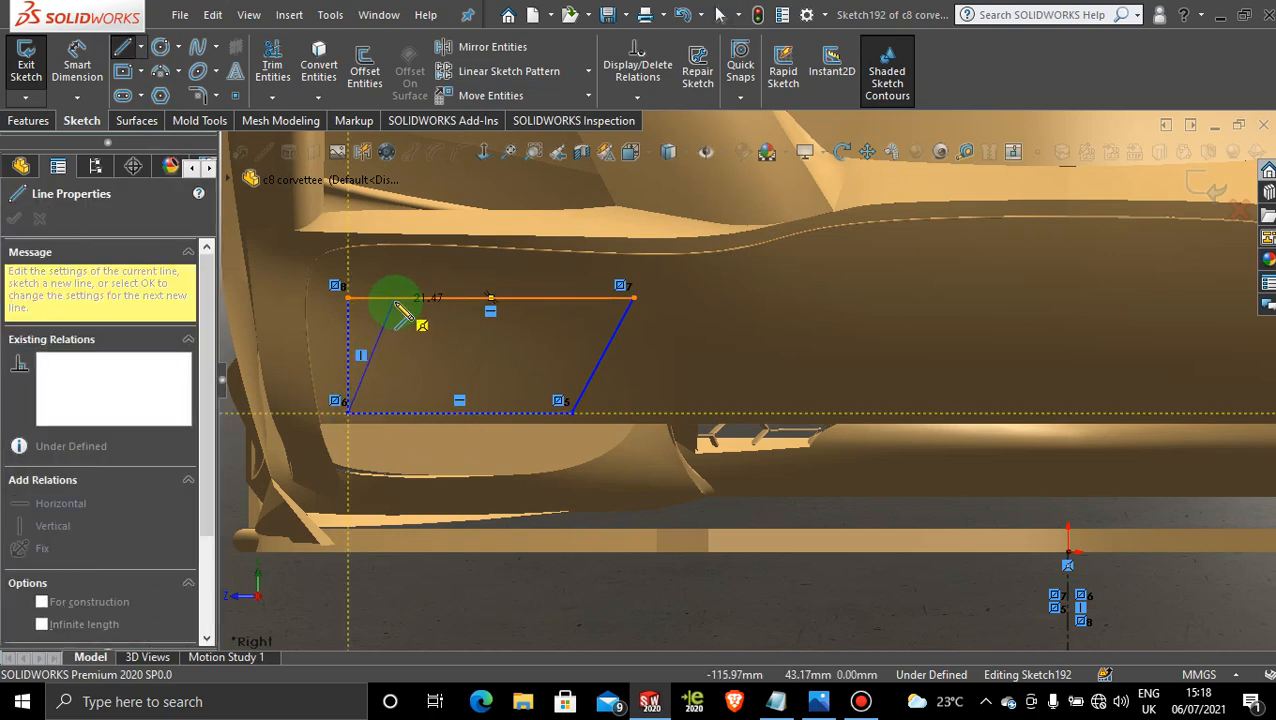
mouse_move(384, 309)
mouse_down()
mouse_move(365, 285)
mouse_move(341, 337)
mouse_up()
key(Escape)
- Trim away the vertical outer edge and leftover corner of the slanted exhaust outline, and the entire opposite outline
click(275, 66)
scroll(506, 361, up, 6)
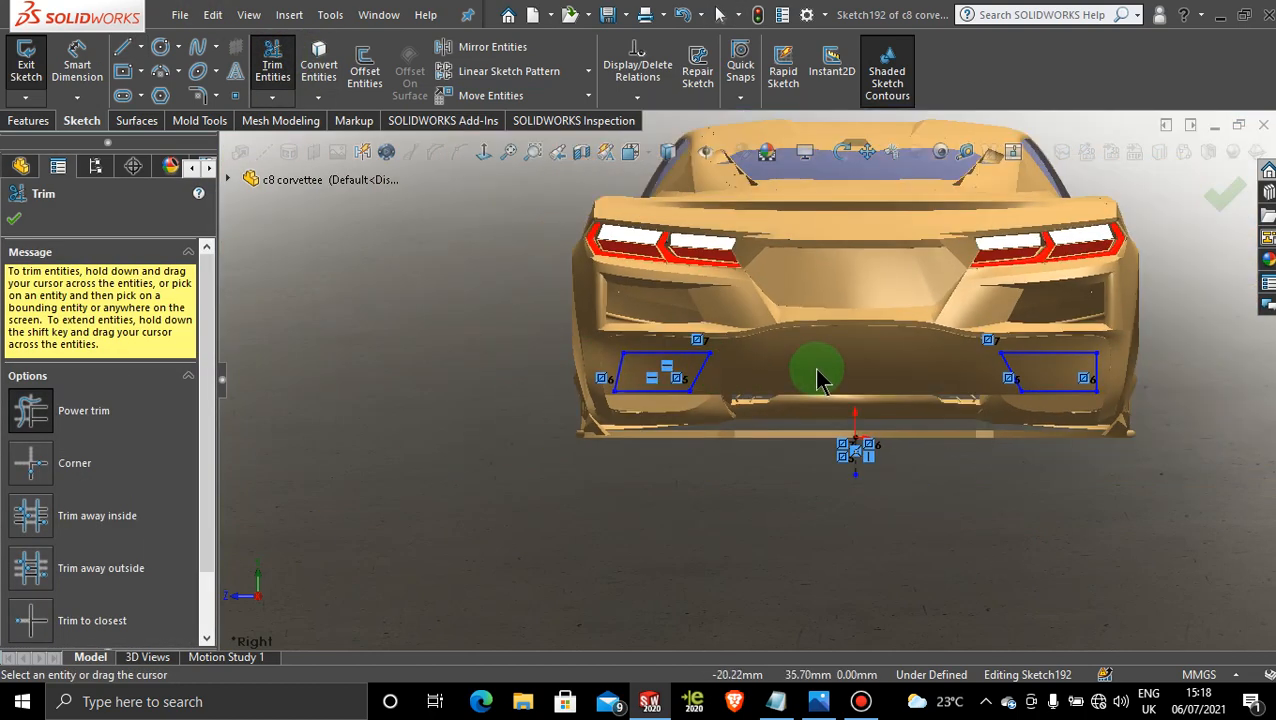
scroll(1100, 330, down, 4)
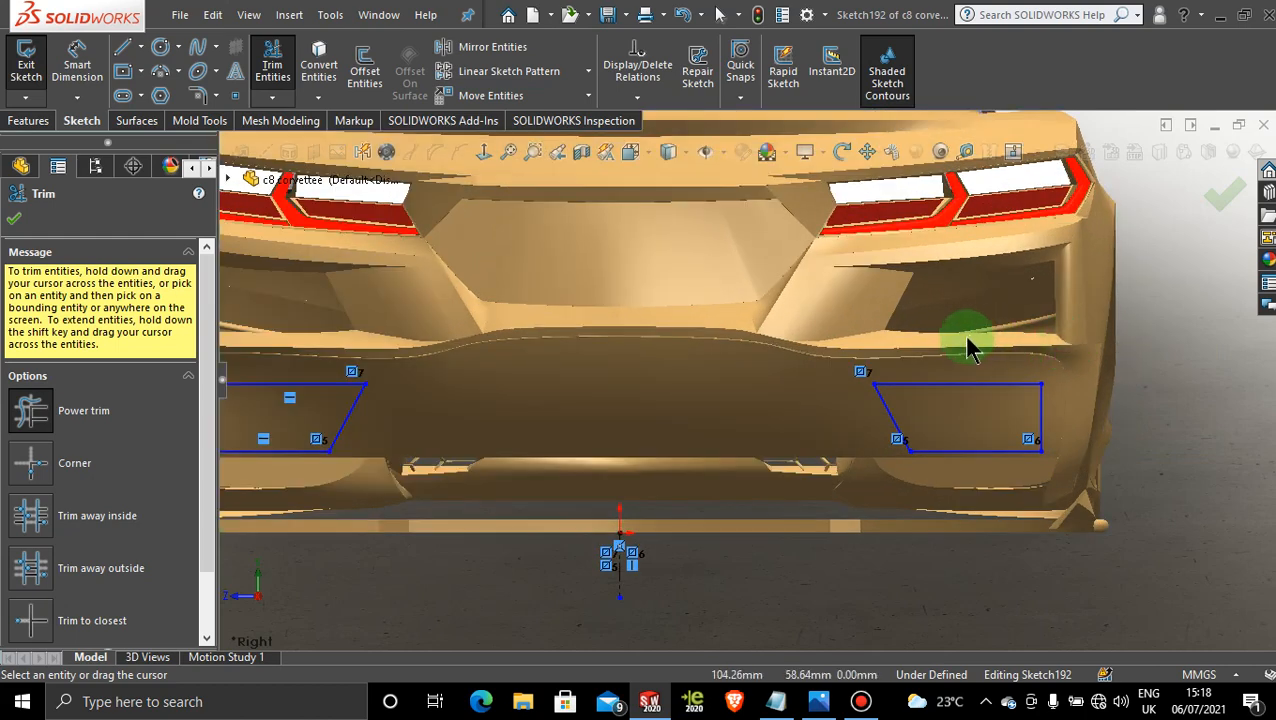
mouse_move(983, 540)
mouse_down()
mouse_move(1020, 407)
mouse_move(790, 390)
mouse_up()
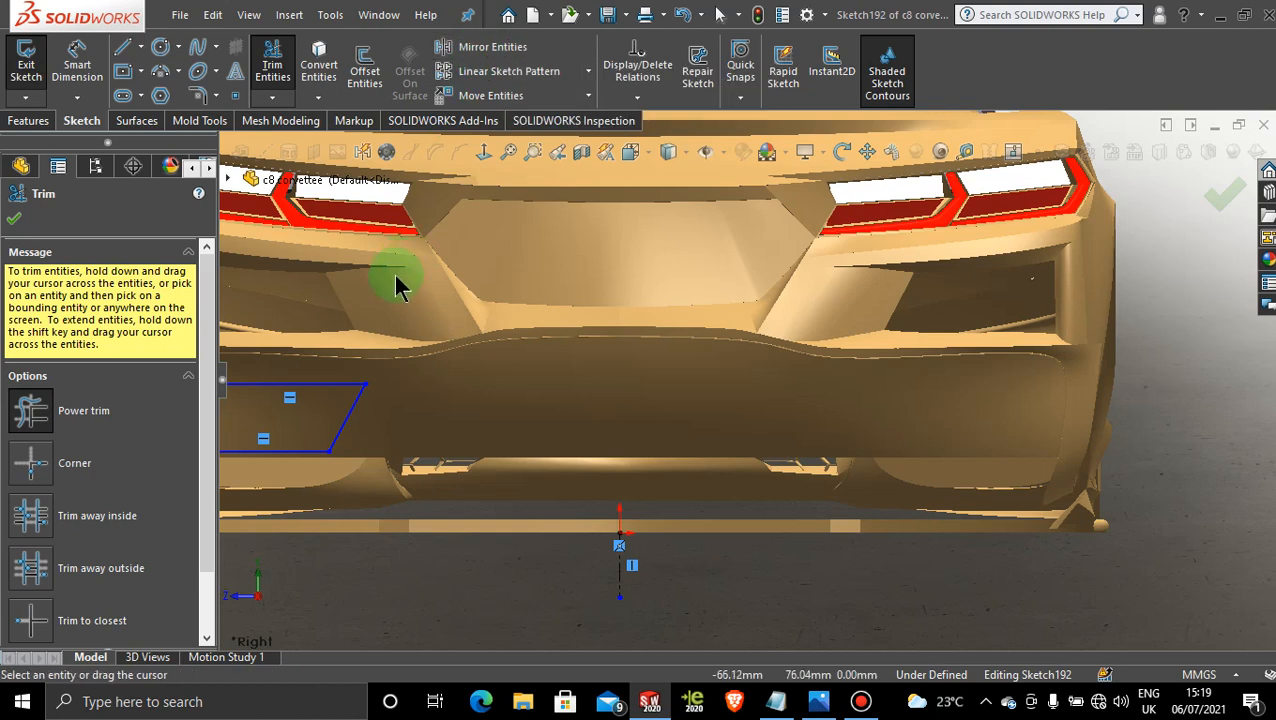
scroll(395, 290, up, 5)
mouse_move(405, 310)
mouse_down()
mouse_move(584, 447)
mouse_move(441, 326)
mouse_move(424, 330)
mouse_up()
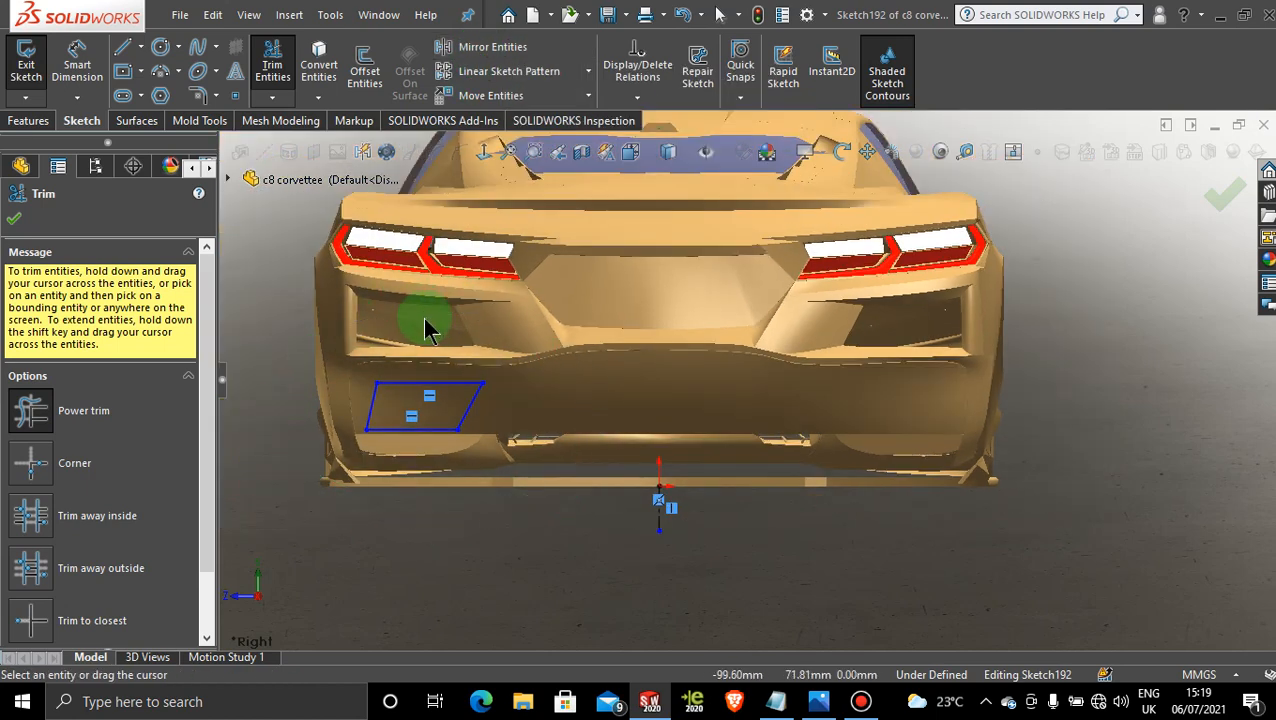
mouse_move(505, 351)
mouse_down()
mouse_move(371, 502)
mouse_move(466, 326)
mouse_up()
click(12, 222)
- Mirror the four lines of the slanted exhaust outline about the vertical centreline and exit the sketch to rebuild the trims
click(444, 47)
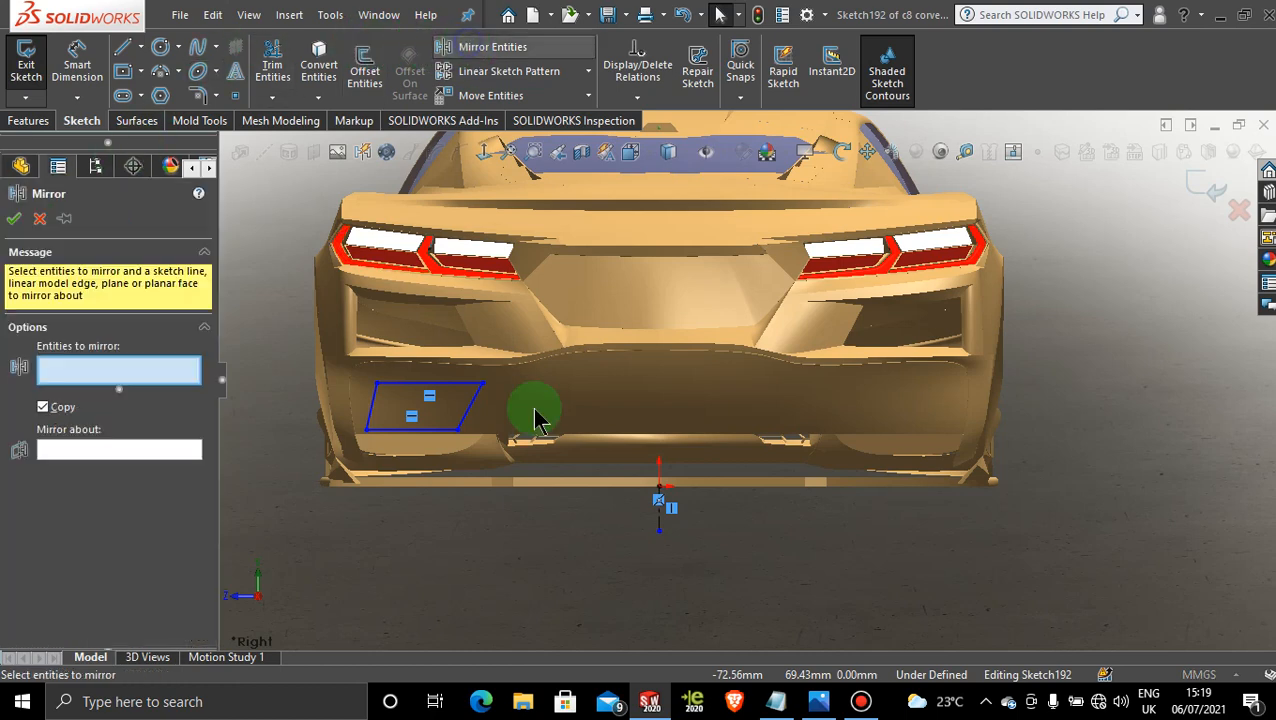
mouse_move(416, 362)
mouse_down()
mouse_move(484, 464)
mouse_move(445, 365)
mouse_move(430, 360)
mouse_up()
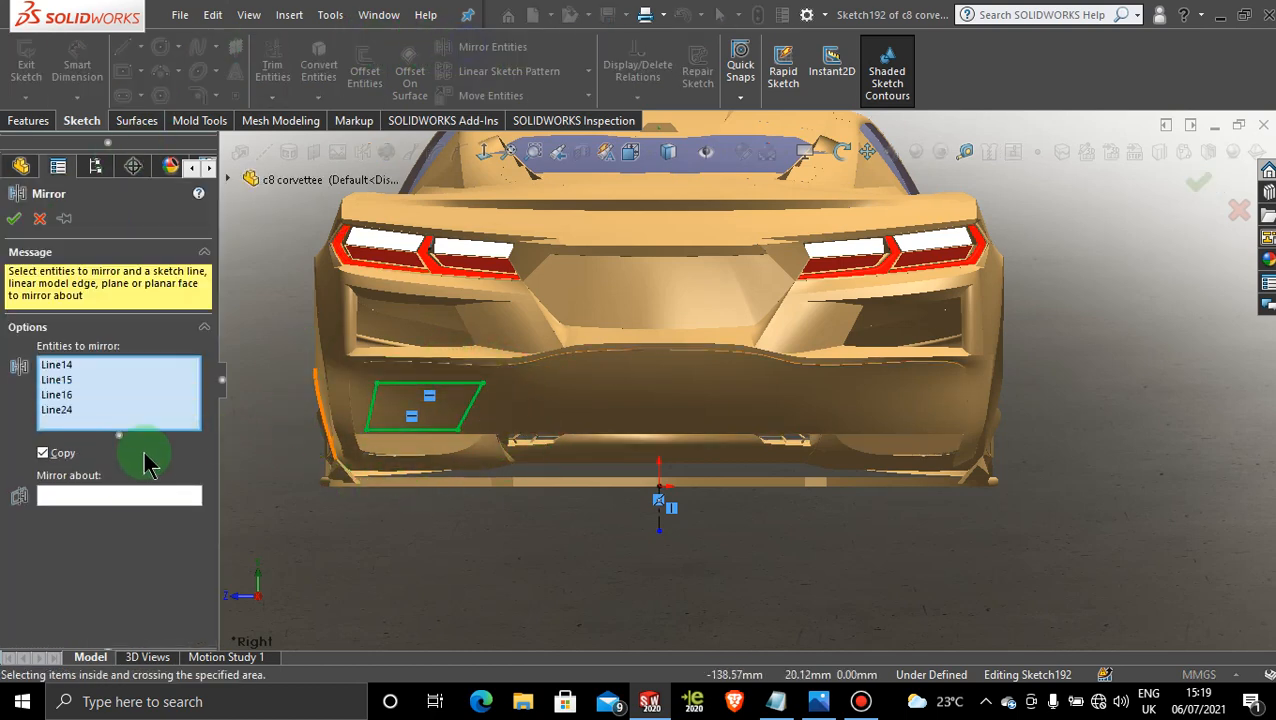
click(124, 496)
click(661, 513)
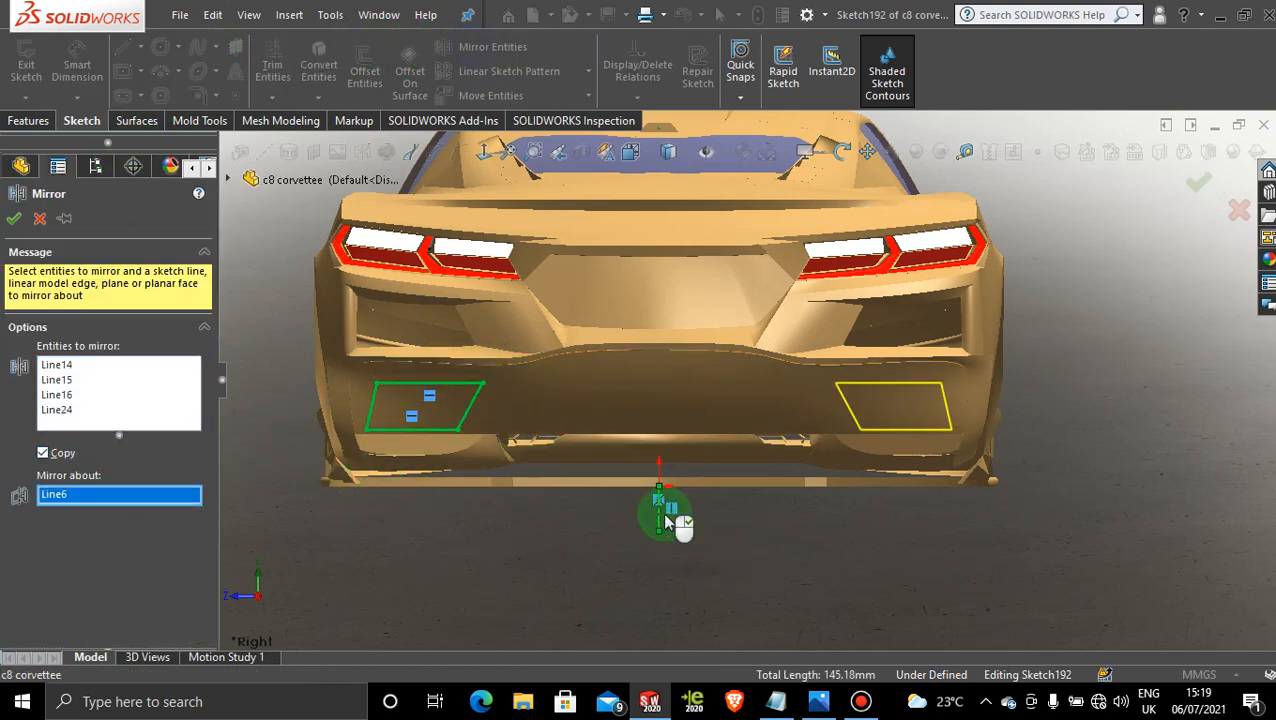
click(13, 222)
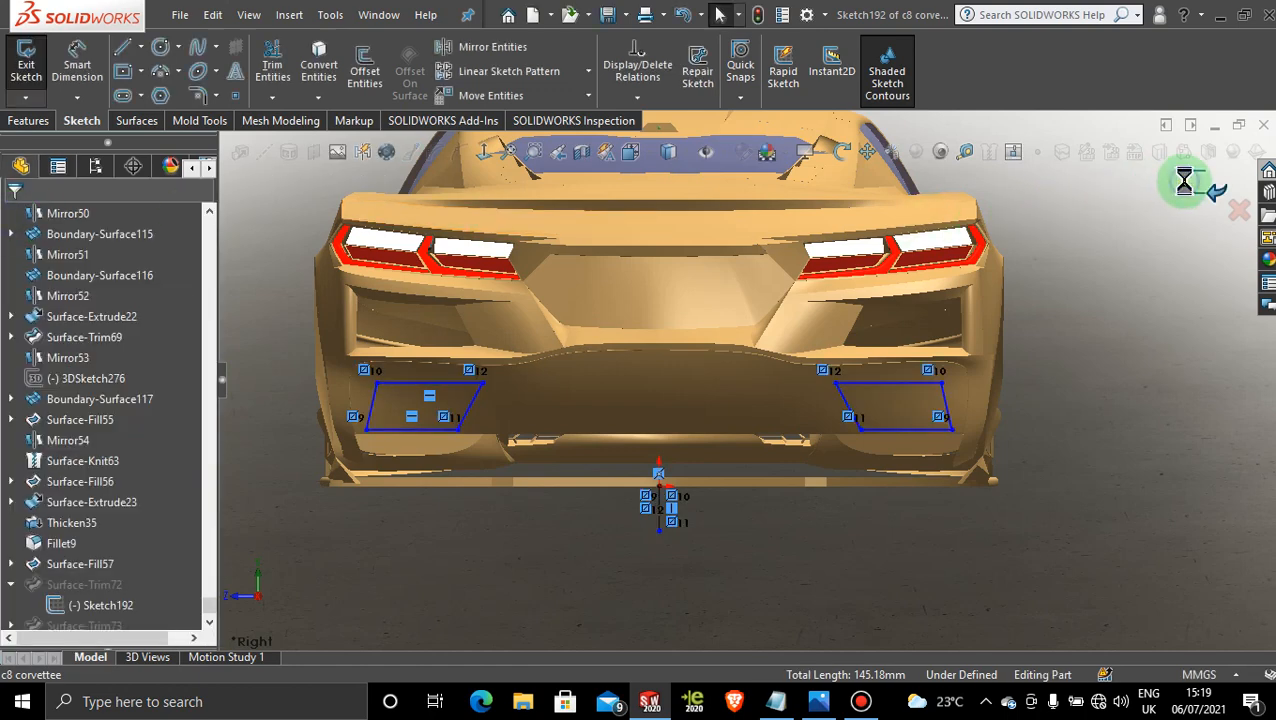
click(1186, 186)
click(636, 362)
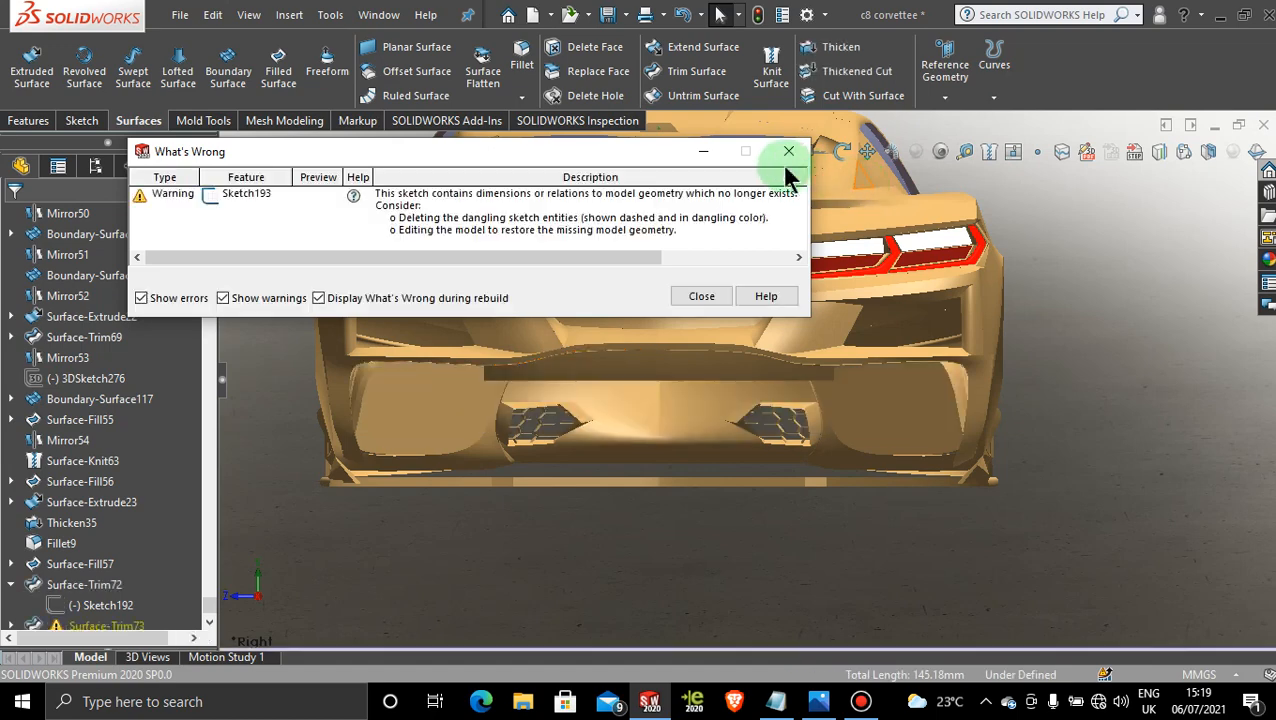
click(797, 151)
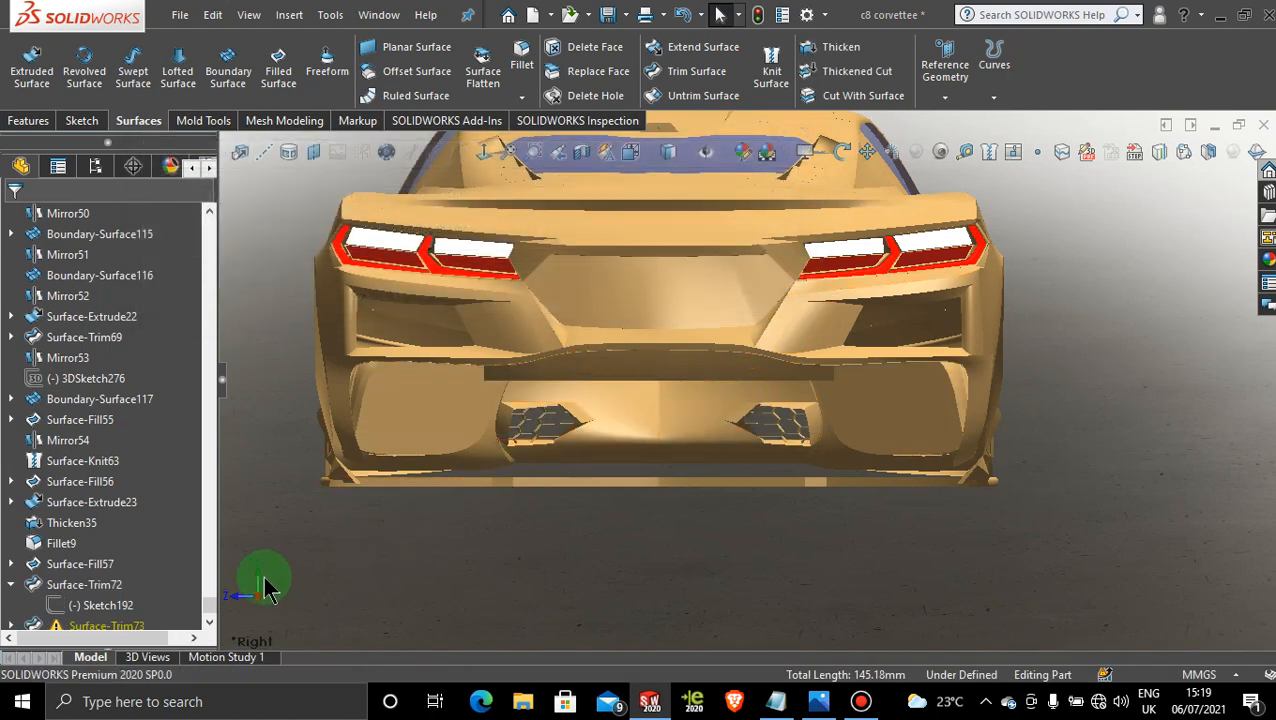
- Undo the mirror, the trimming and the slanted line in the exhaust cut-out sketch, and exit the sketch
click(570, 572)
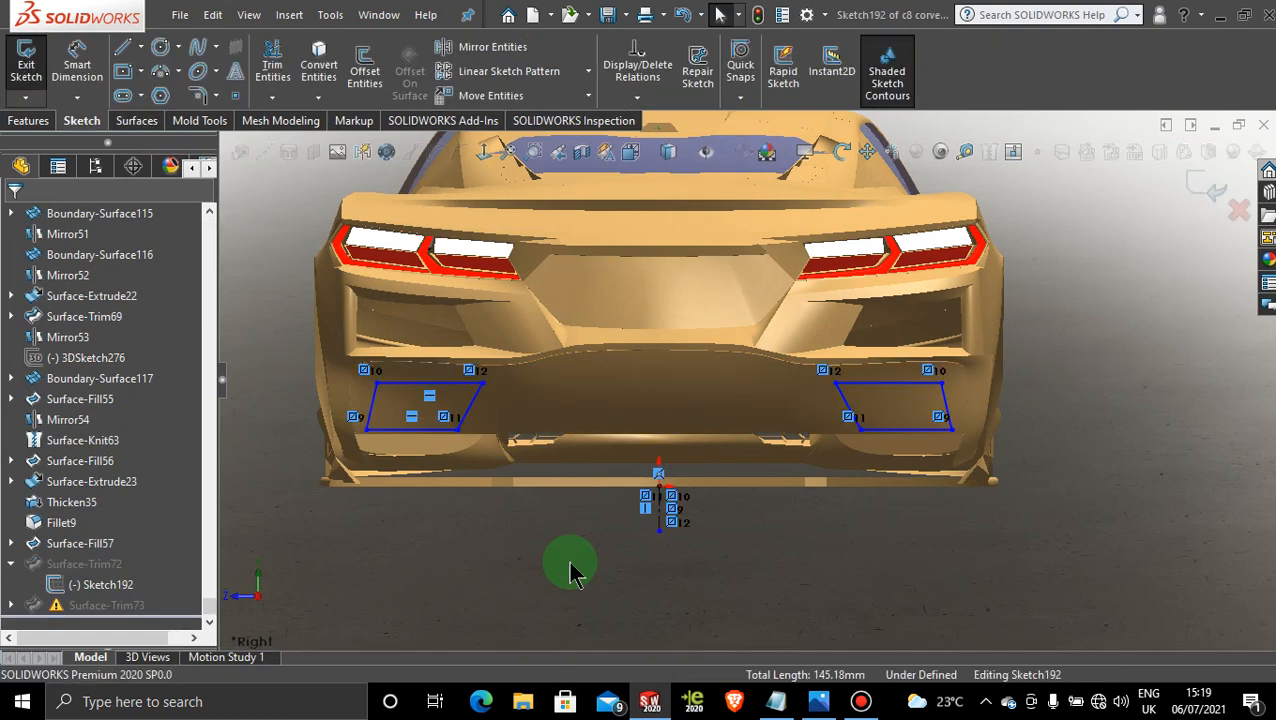
key(ctrl+z)
key(ctrl+z)
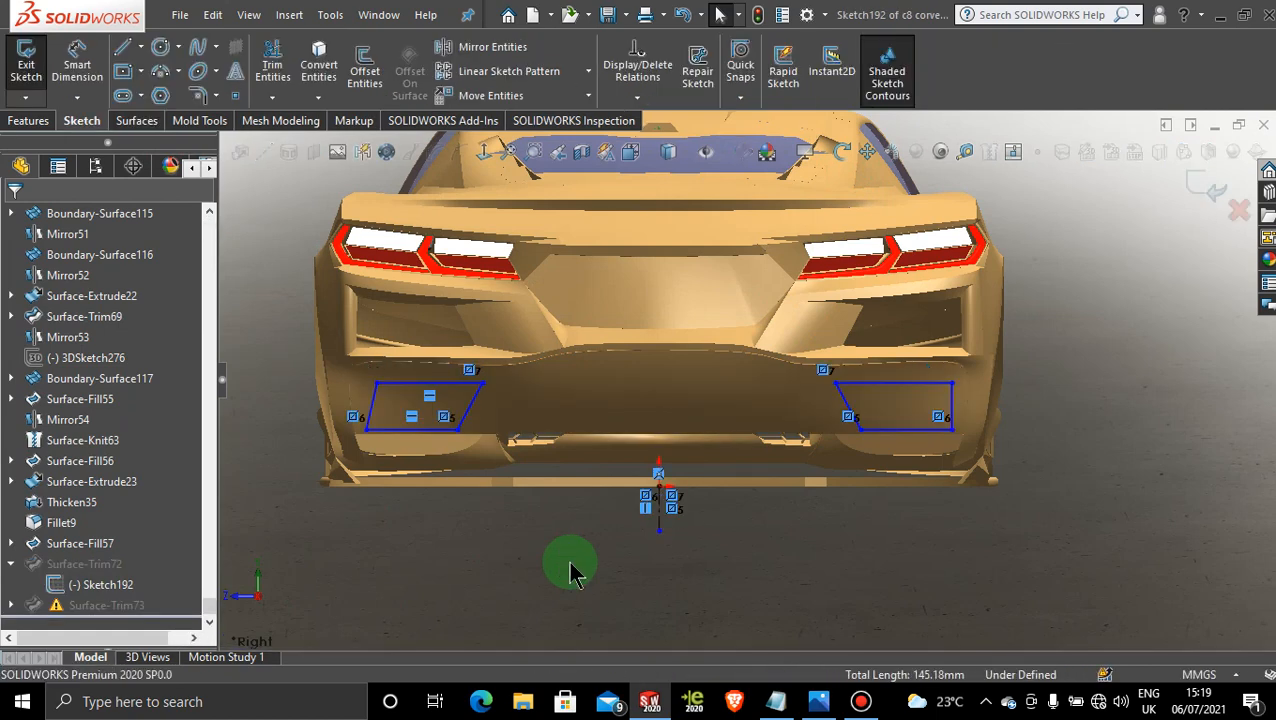
key(ctrl+z)
key(ctrl+z)
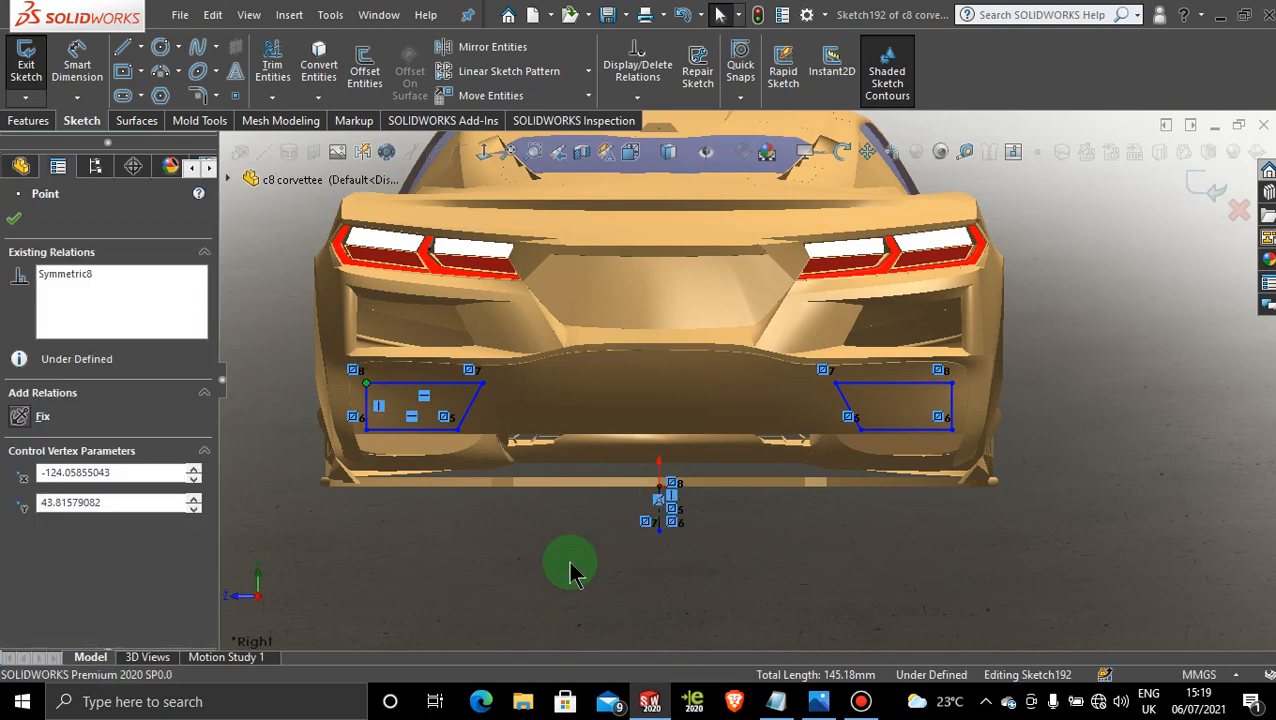
click(1200, 190)
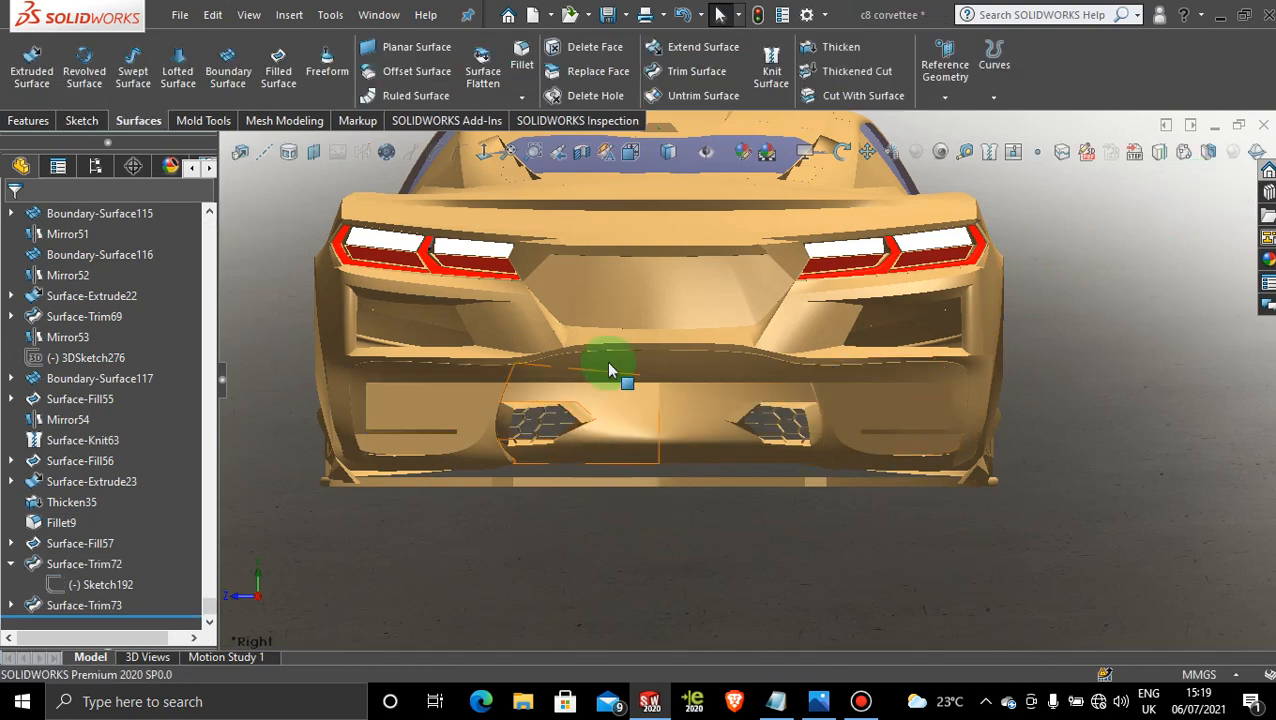
- Edit the exhaust cut-out sketch and draw a slanted line about 20 mm long from one outline's lower outer corner to its upper edge
scroll(608, 369, down, 6)
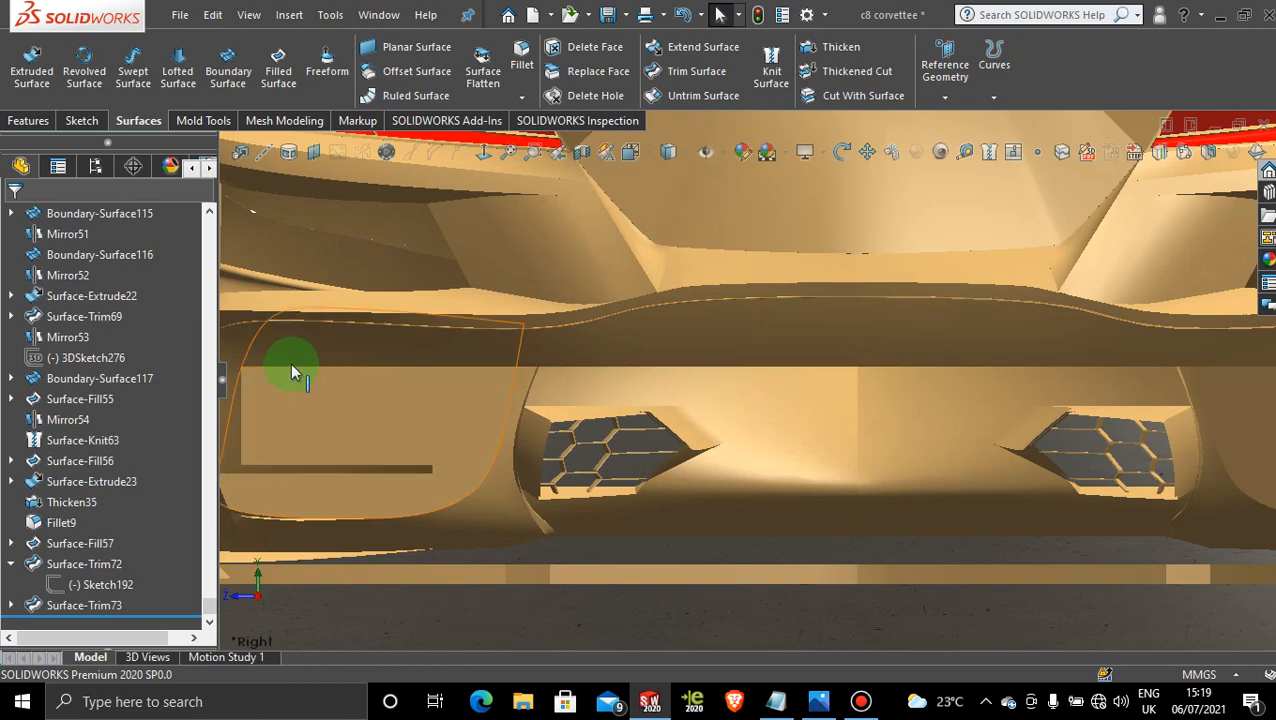
click(11, 605)
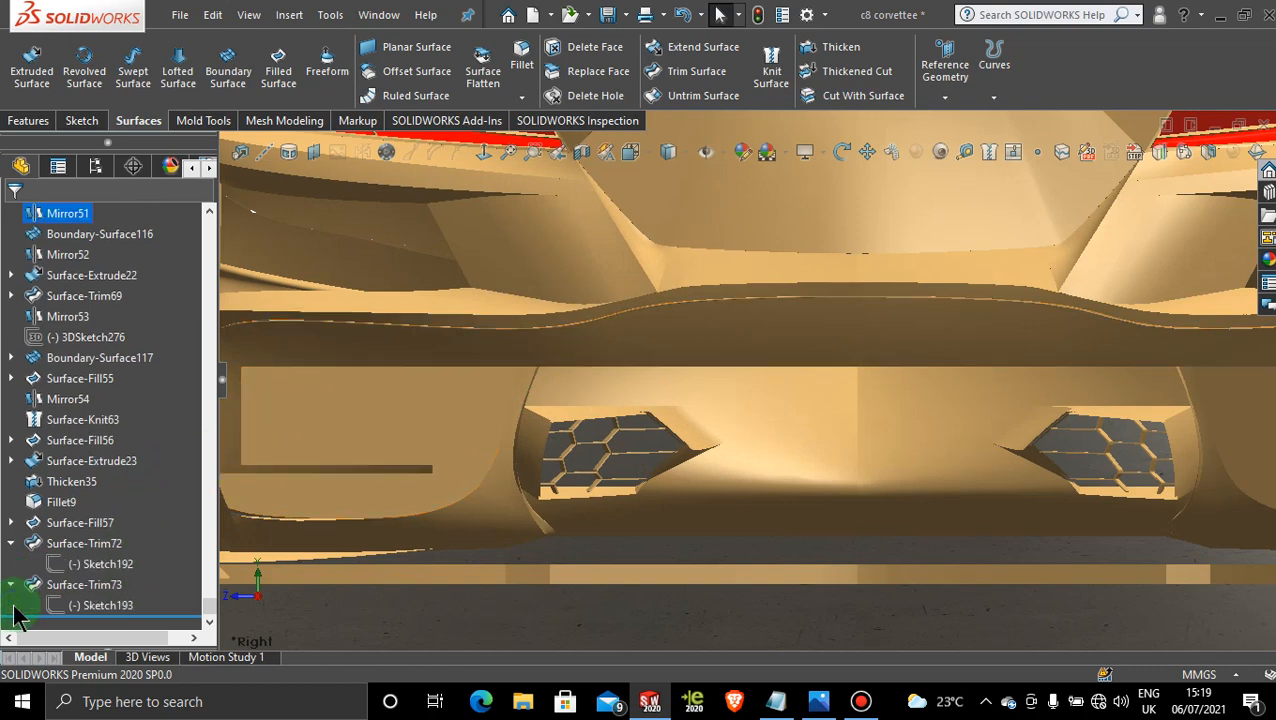
click(83, 567)
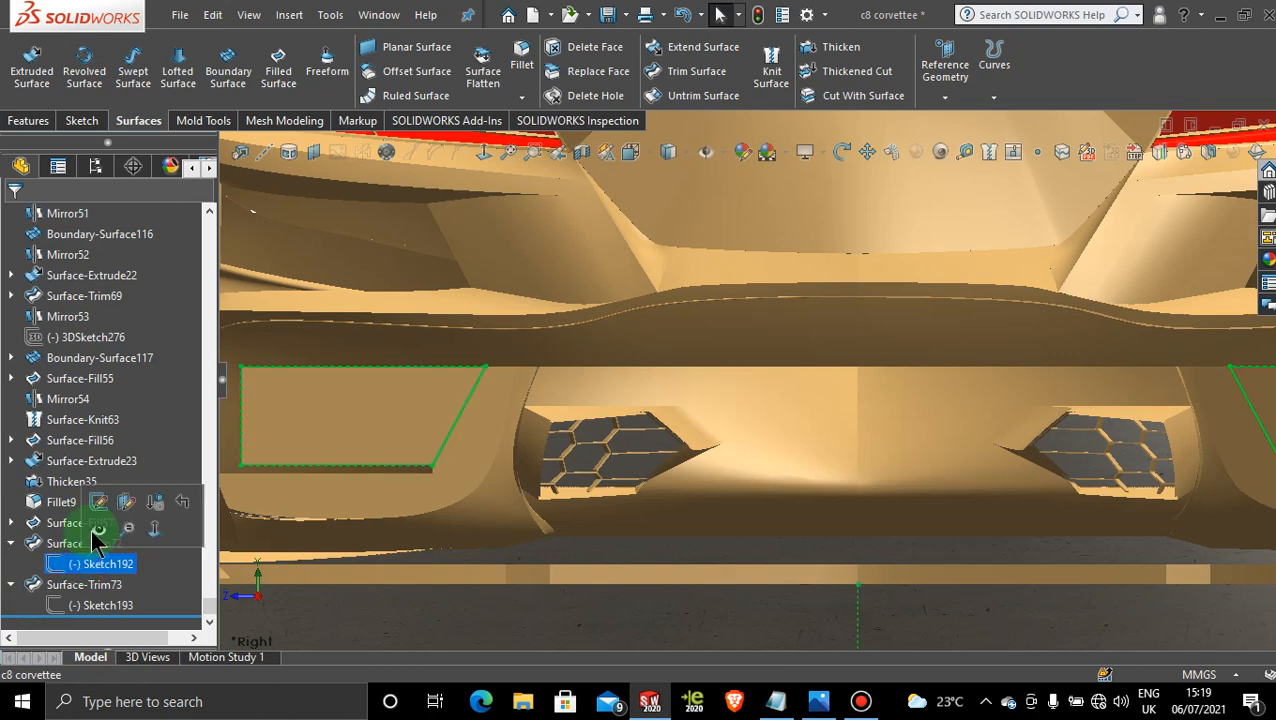
click(105, 500)
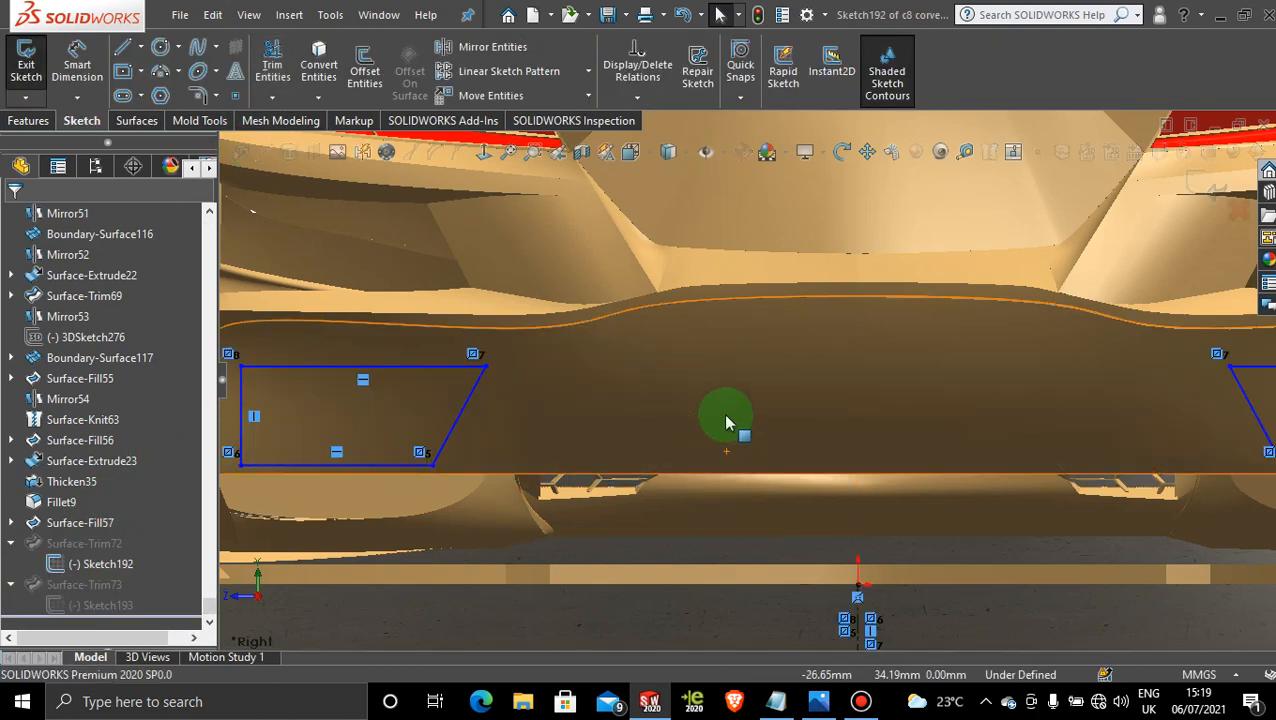
scroll(726, 427, up, 2)
click(121, 55)
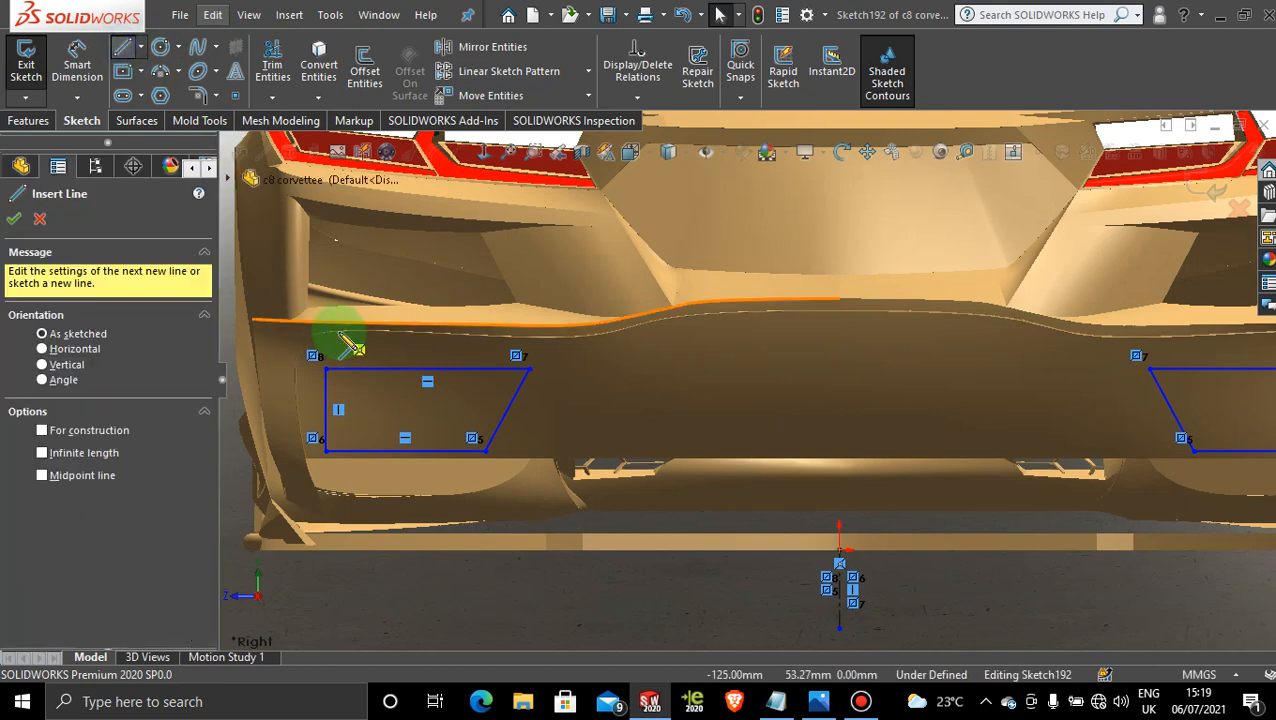
scroll(336, 336, down, 2)
click(365, 511)
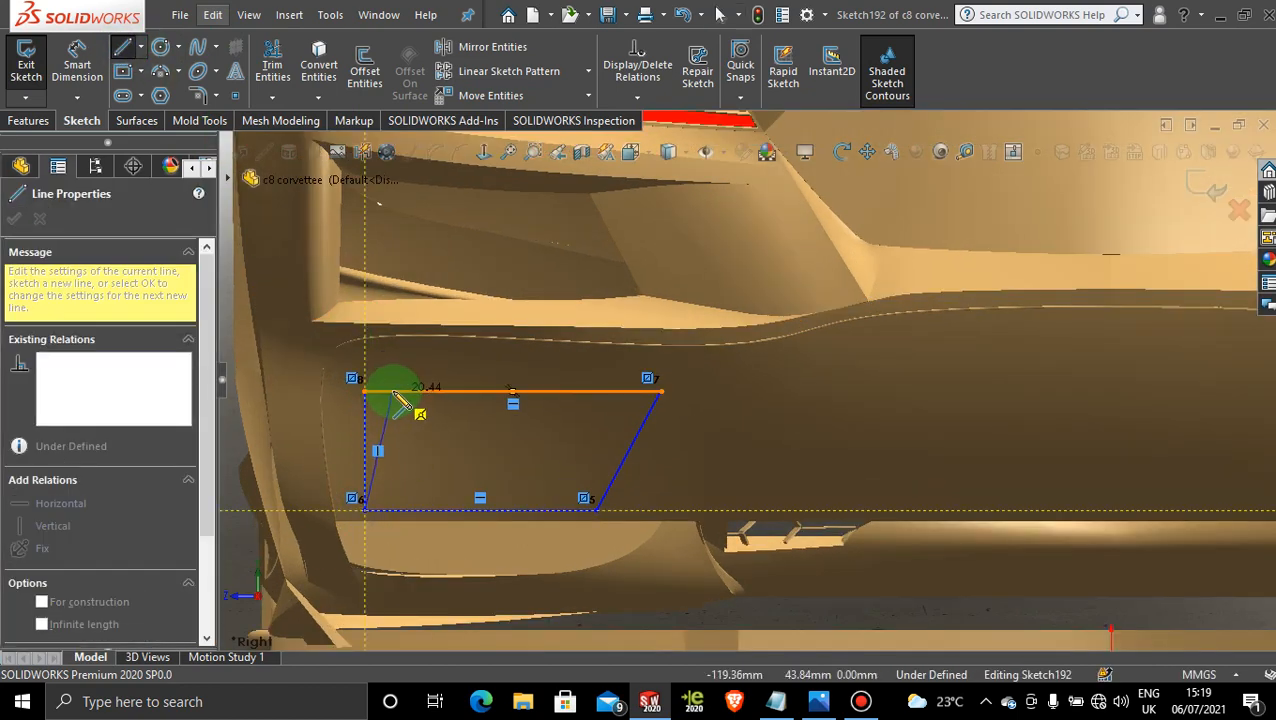
click(393, 392)
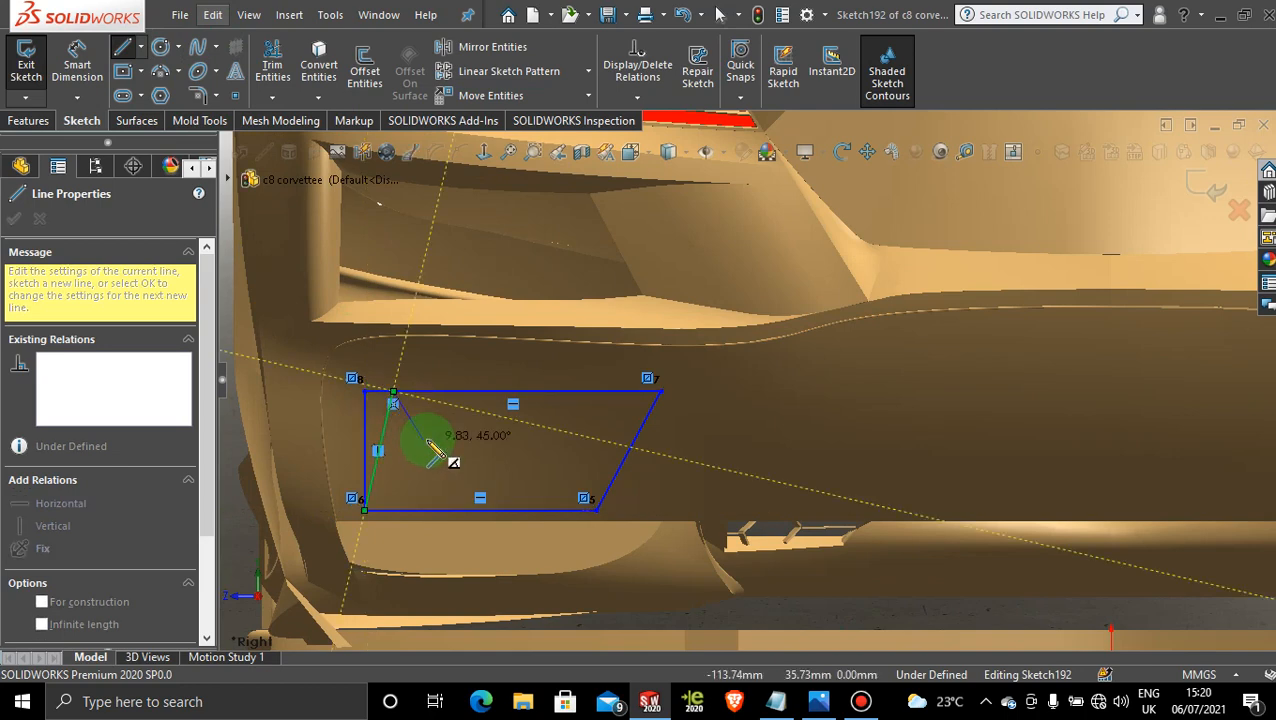
key(Escape)
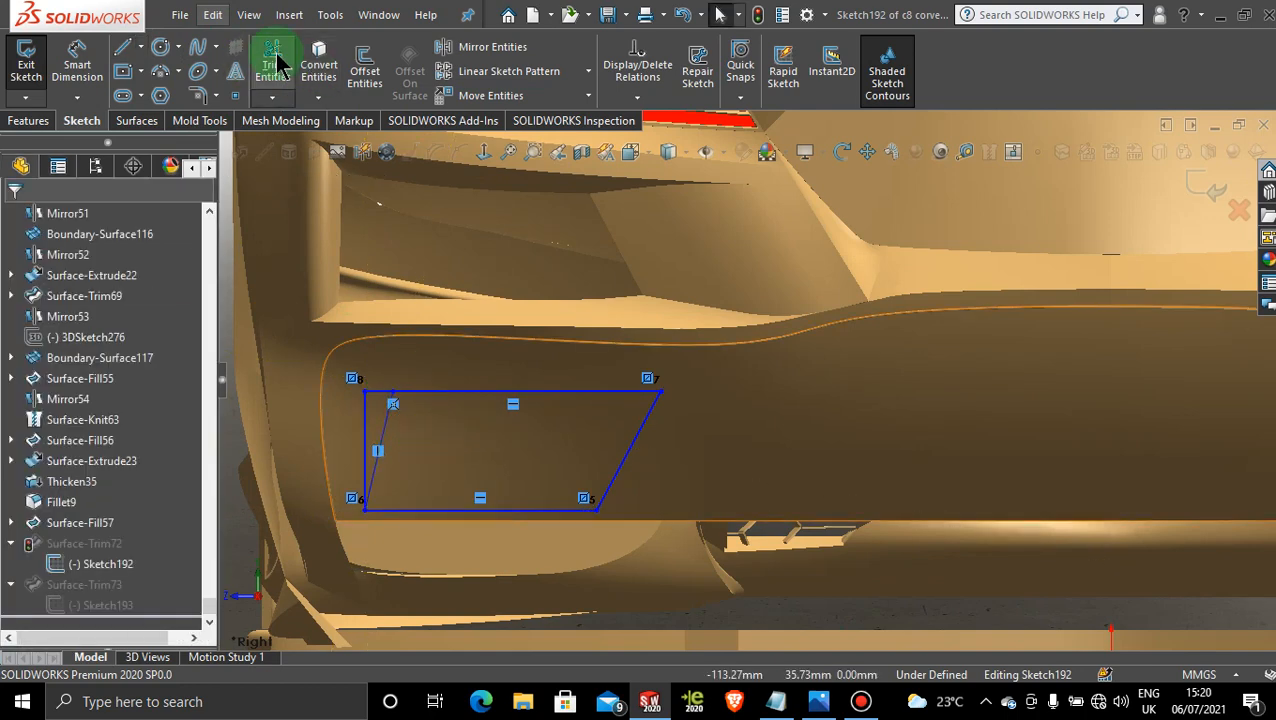
- Try trimming away the vertical outer edge and leftover corner of the slanted exhaust outline, and undo the trim
click(270, 62)
drag(375, 358, 370, 422)
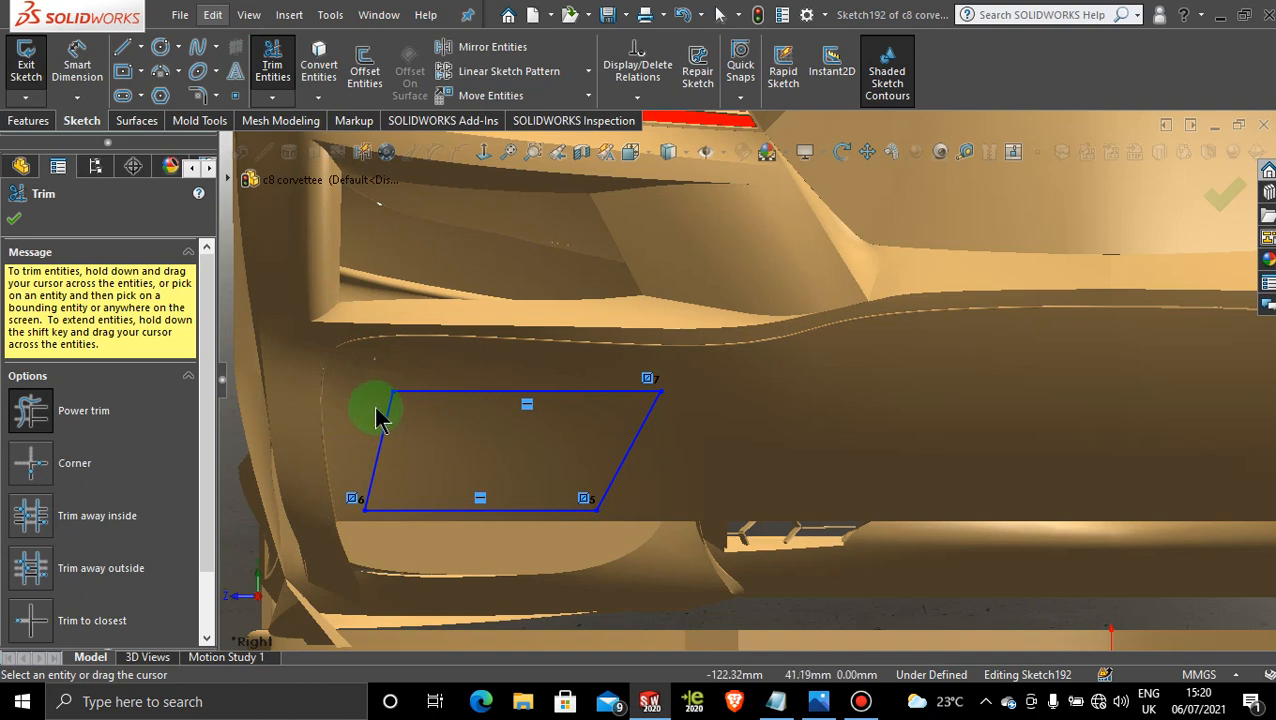
scroll(376, 409, up, 1)
scroll(376, 418, up, 1)
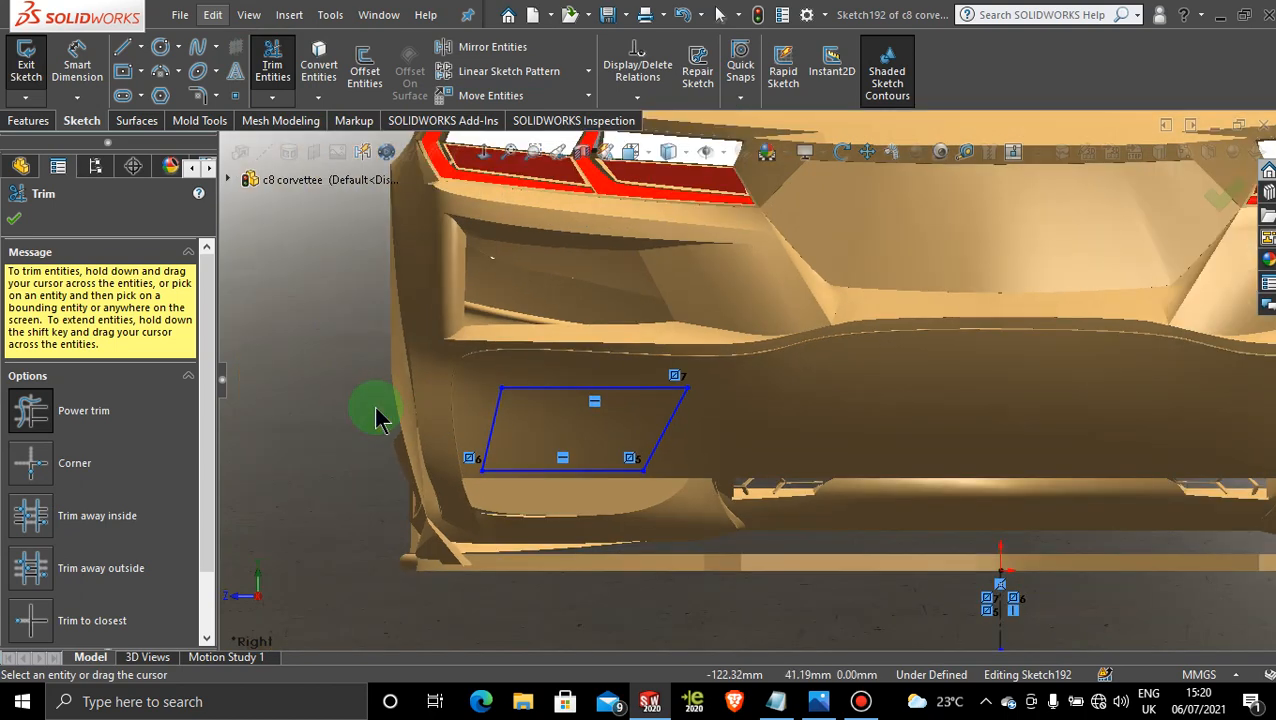
click(14, 220)
key(ctrl+z)
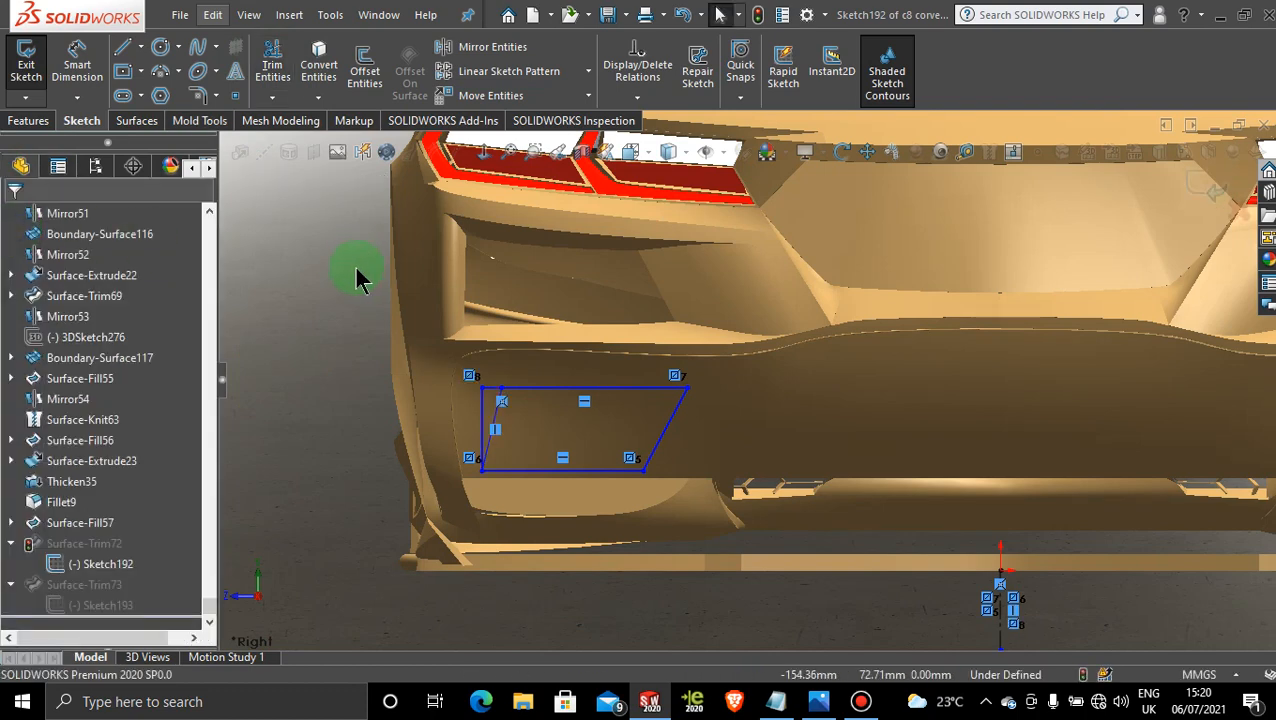
- Mirror the slanted line about the vertical centreline onto the opposite exhaust outline
click(492, 46)
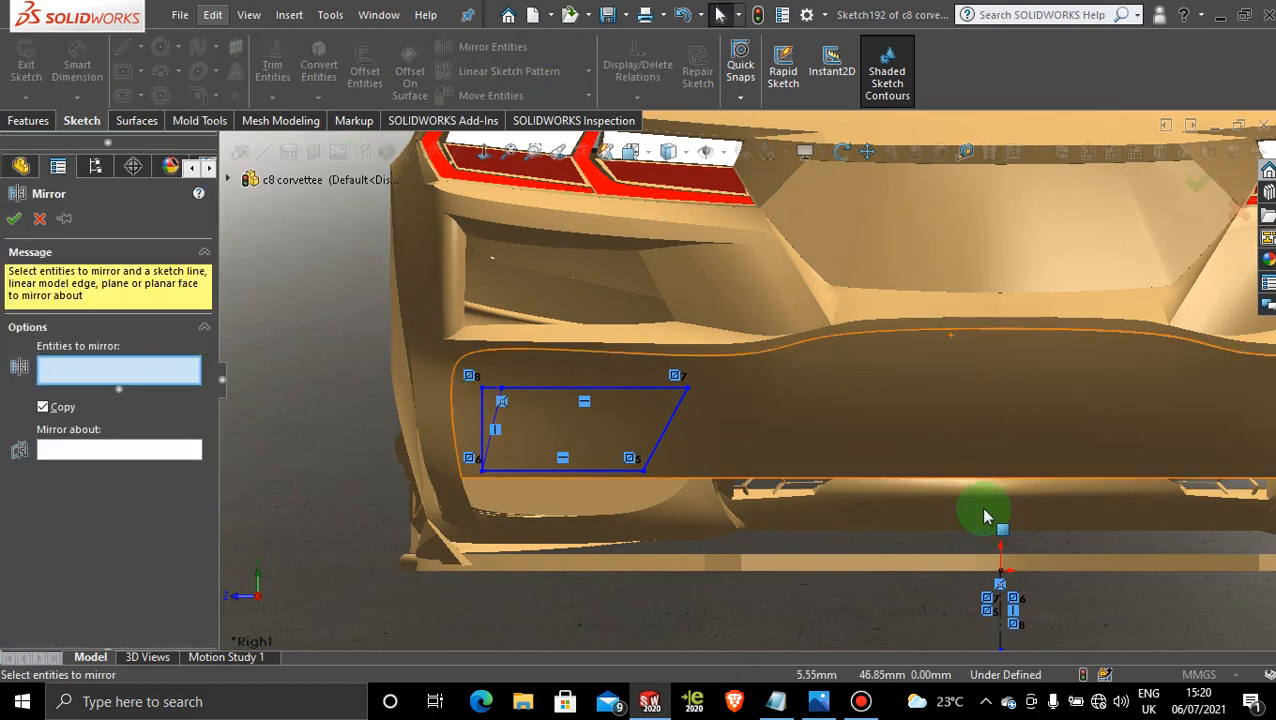
scroll(975, 530, up, 1)
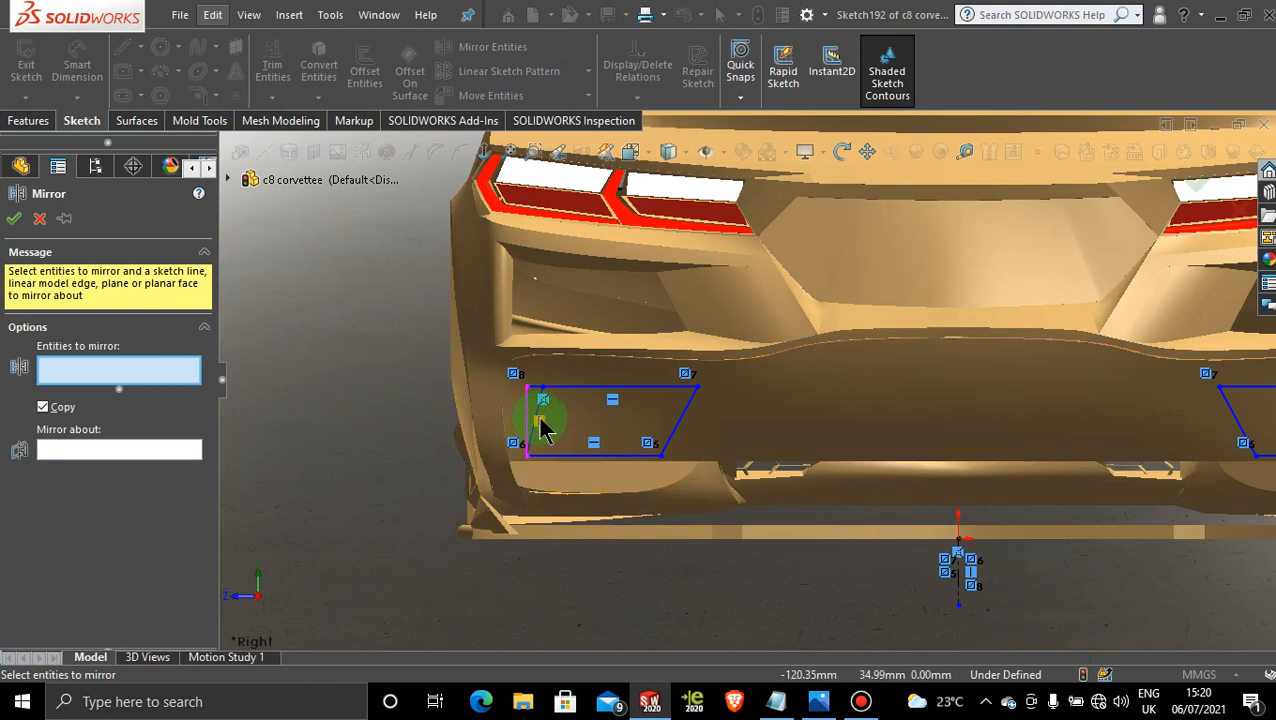
click(536, 422)
click(183, 450)
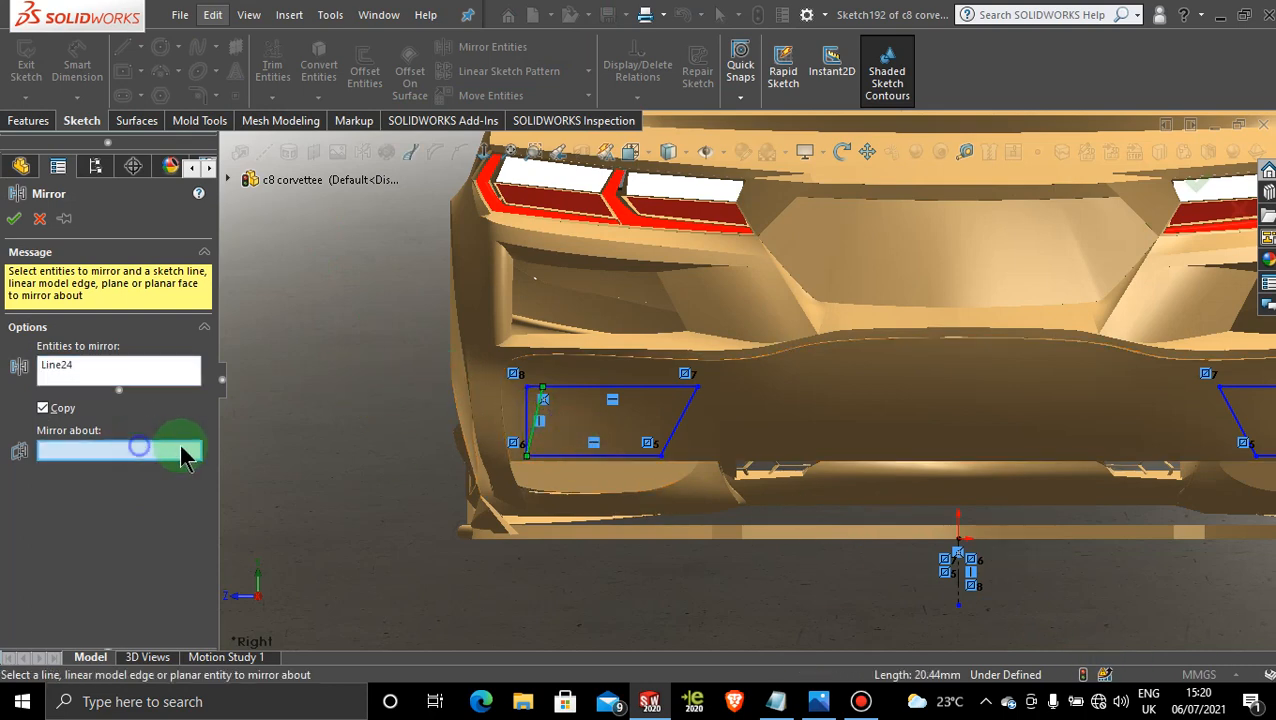
click(960, 588)
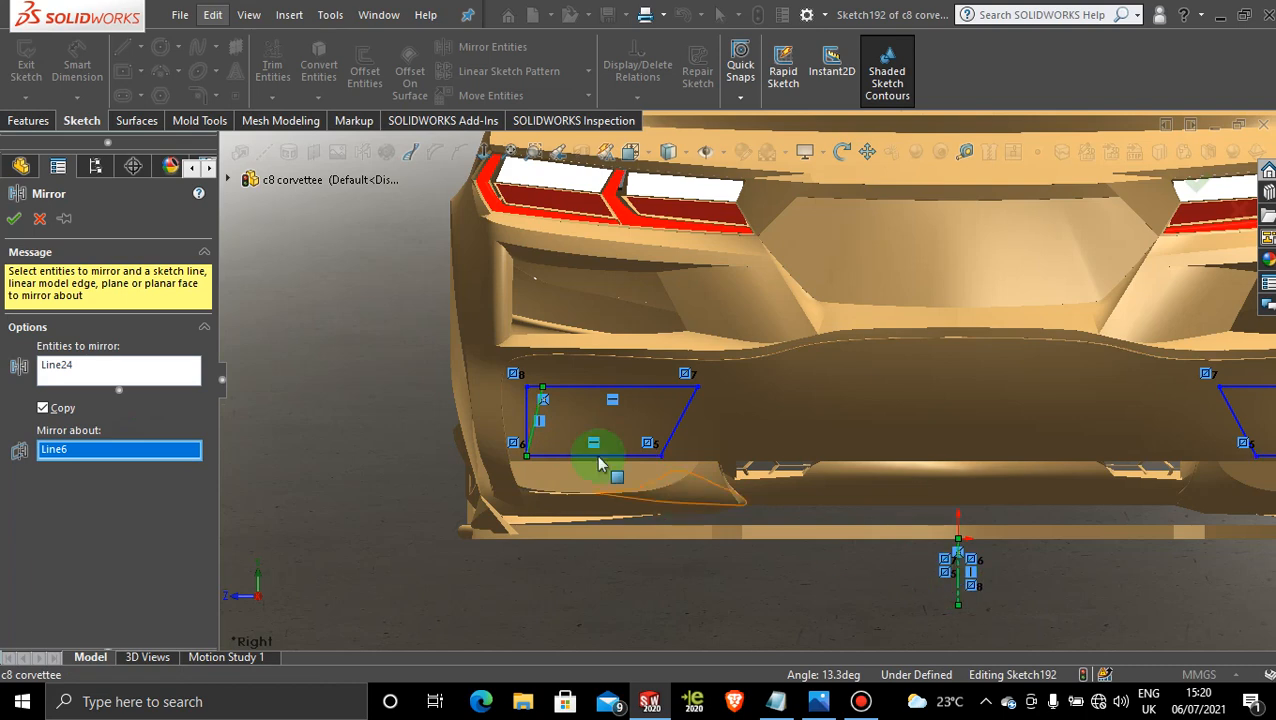
click(12, 221)
scroll(1065, 430, up, 1)
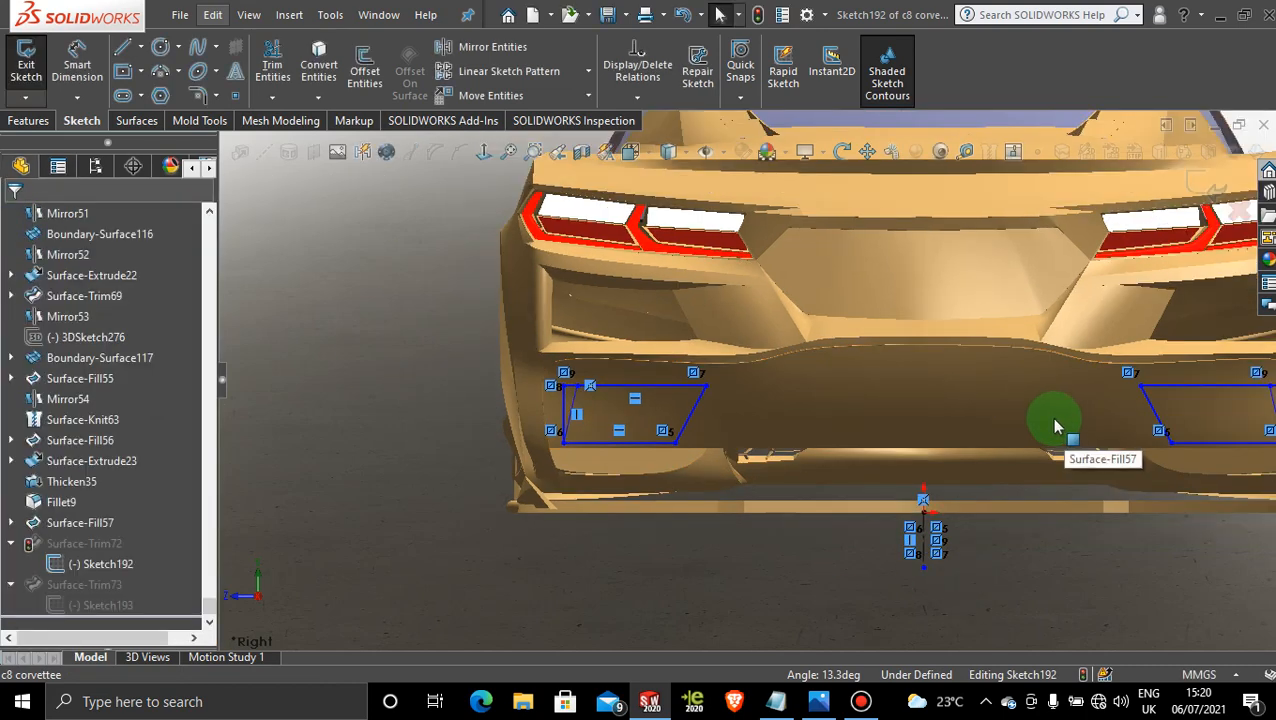
- Trim away the vertical outer edges and leftover upper corners of both exhaust outlines, and exit the sketch to rebuild the trims
click(273, 65)
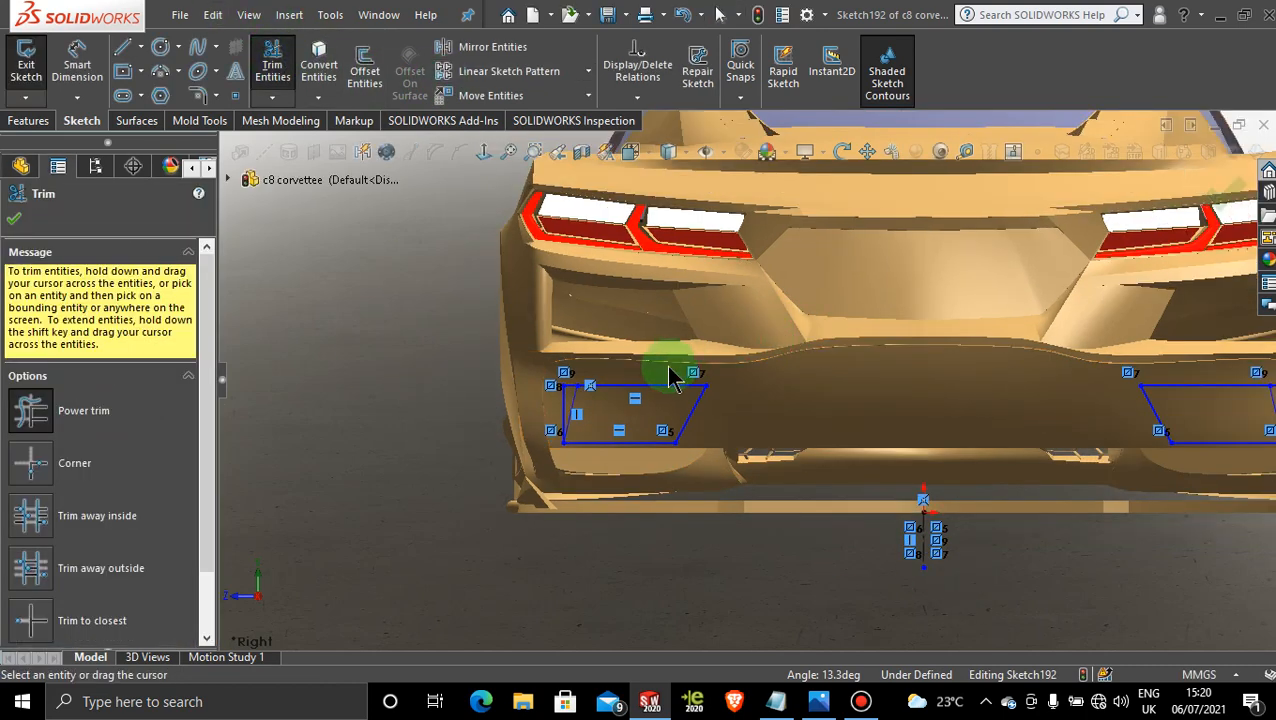
scroll(640, 375, down, 5)
drag(474, 384, 440, 460)
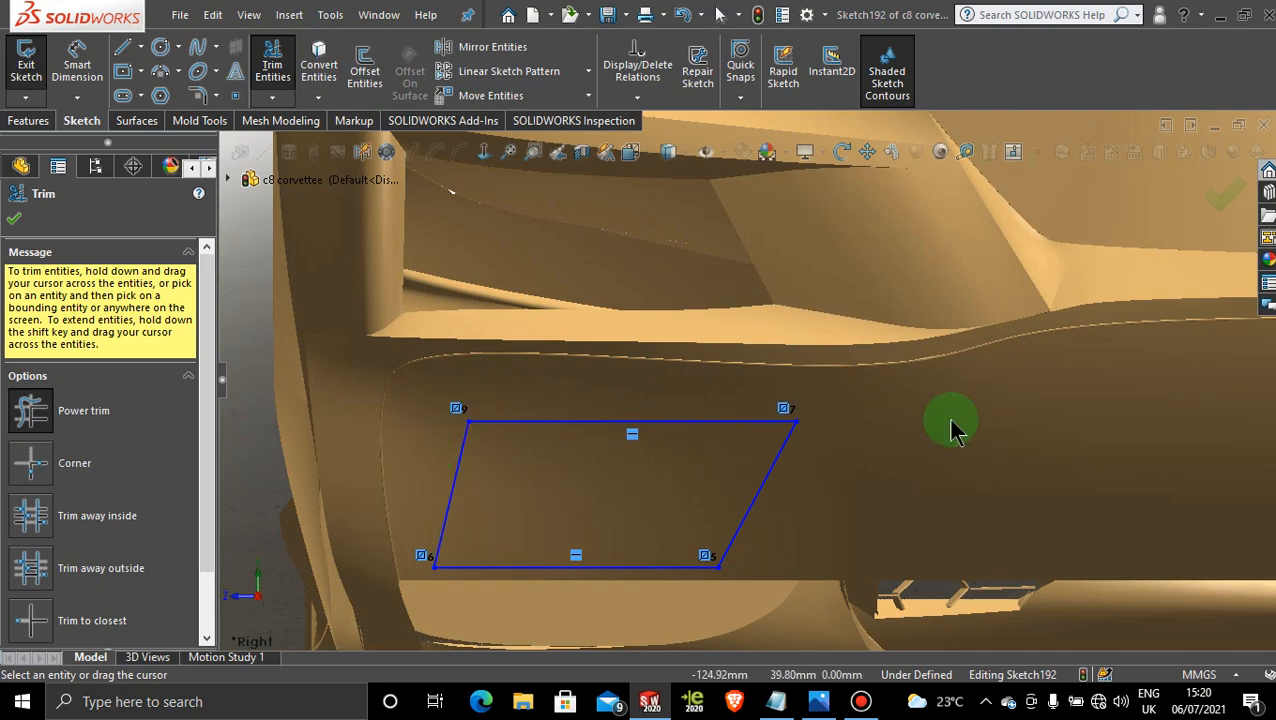
scroll(948, 419, up, 3)
scroll(1017, 393, down, 6)
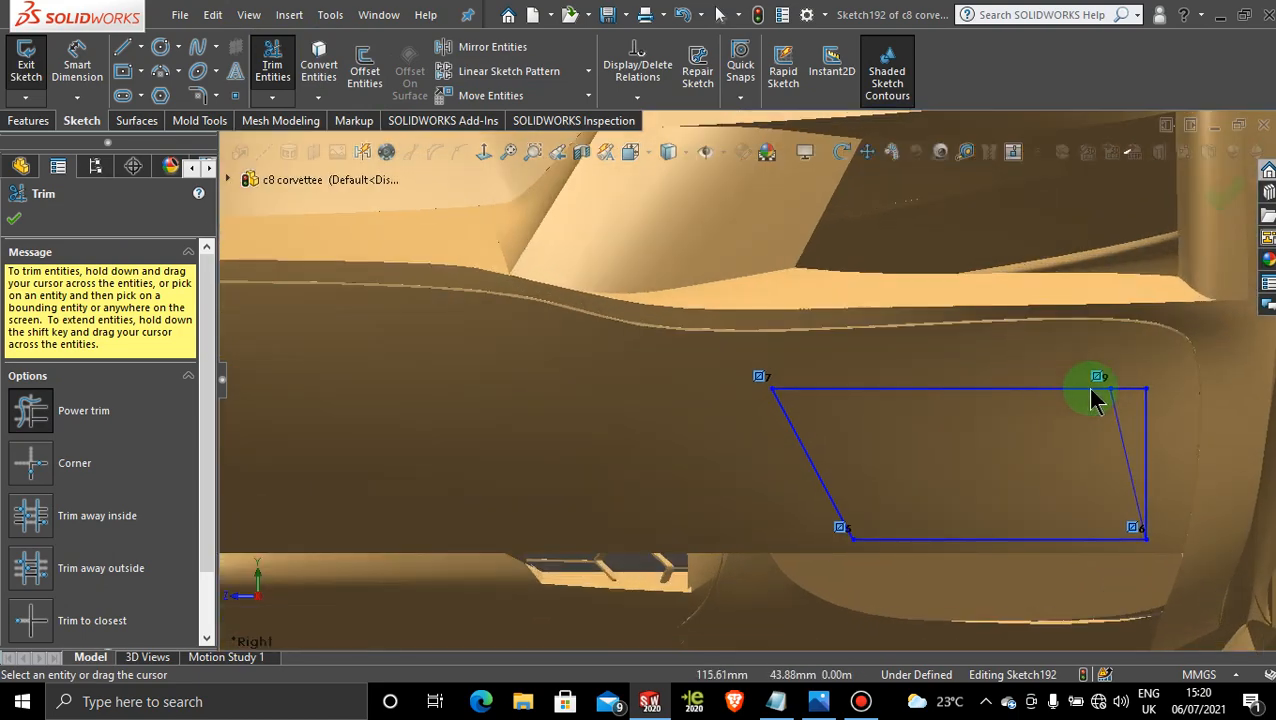
scroll(1091, 389, down, 3)
drag(1084, 346, 1143, 445)
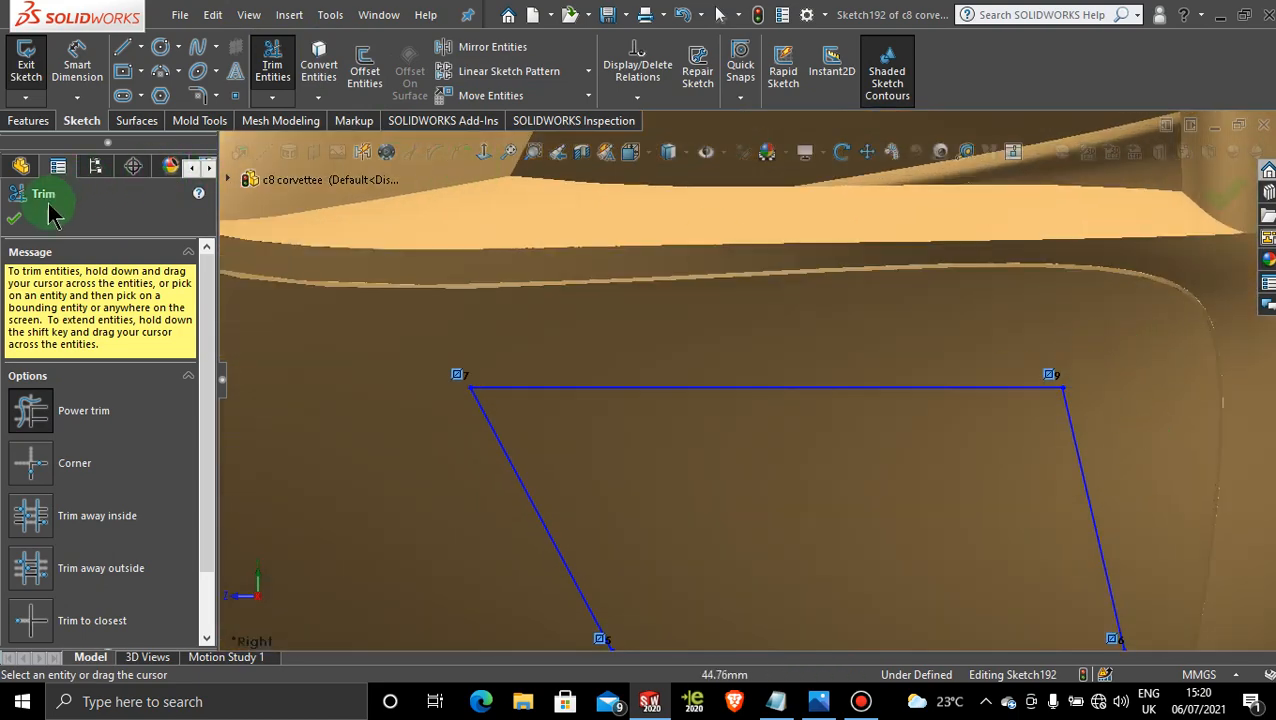
click(14, 217)
click(1210, 182)
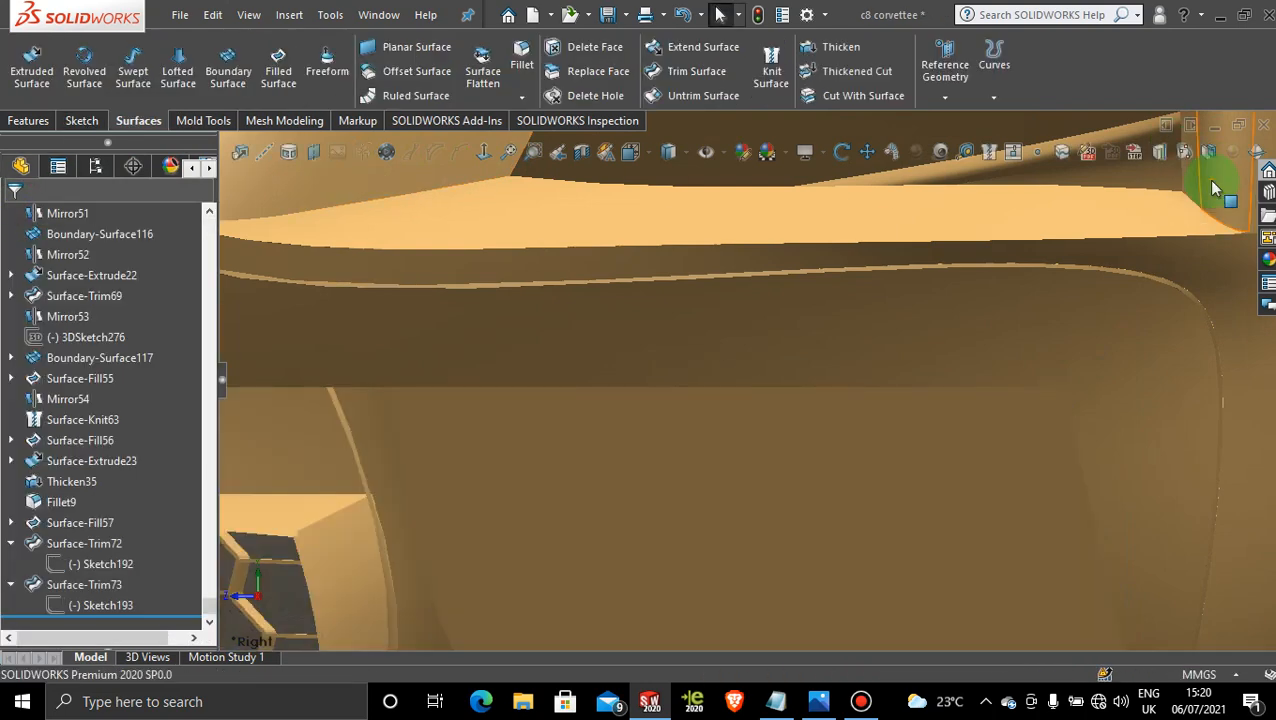
- Examine the reshaped exhaust cut-outs in the rear bumper from behind and at an angle
scroll(960, 320, up, 3)
scroll(740, 392, up, 6)
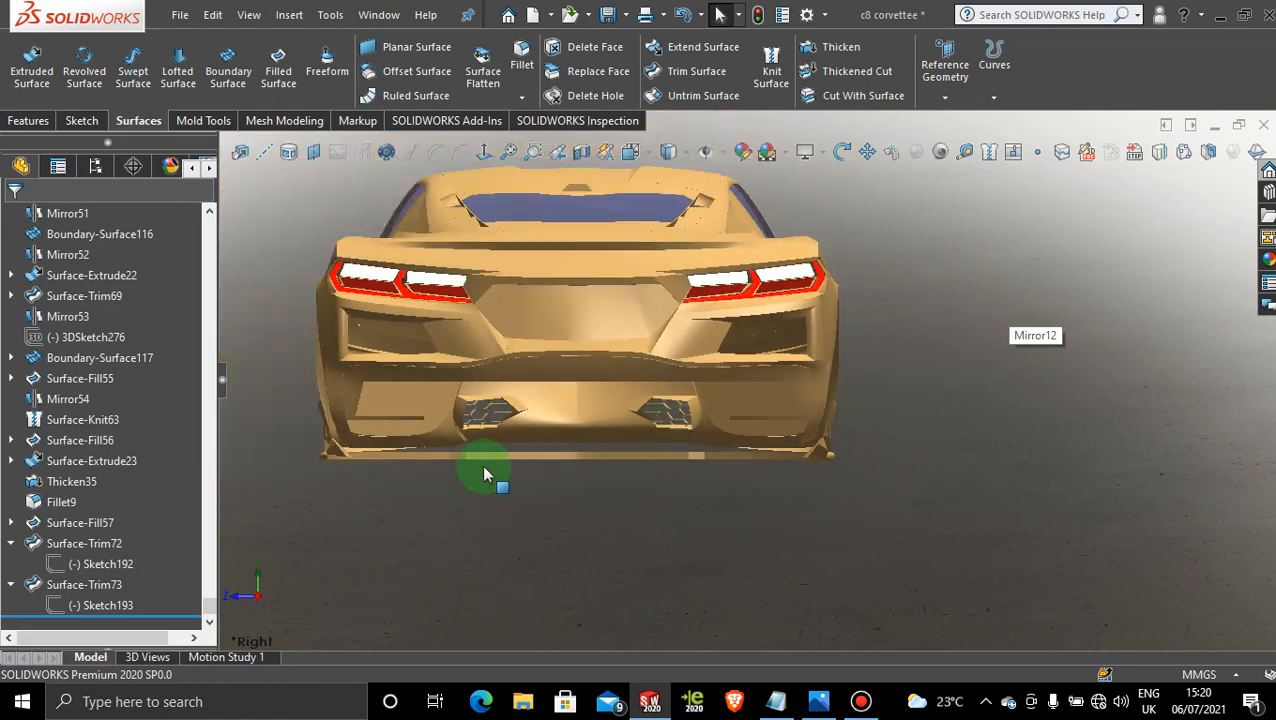
scroll(506, 402, down, 4)
middle_drag(546, 322, 621, 365)
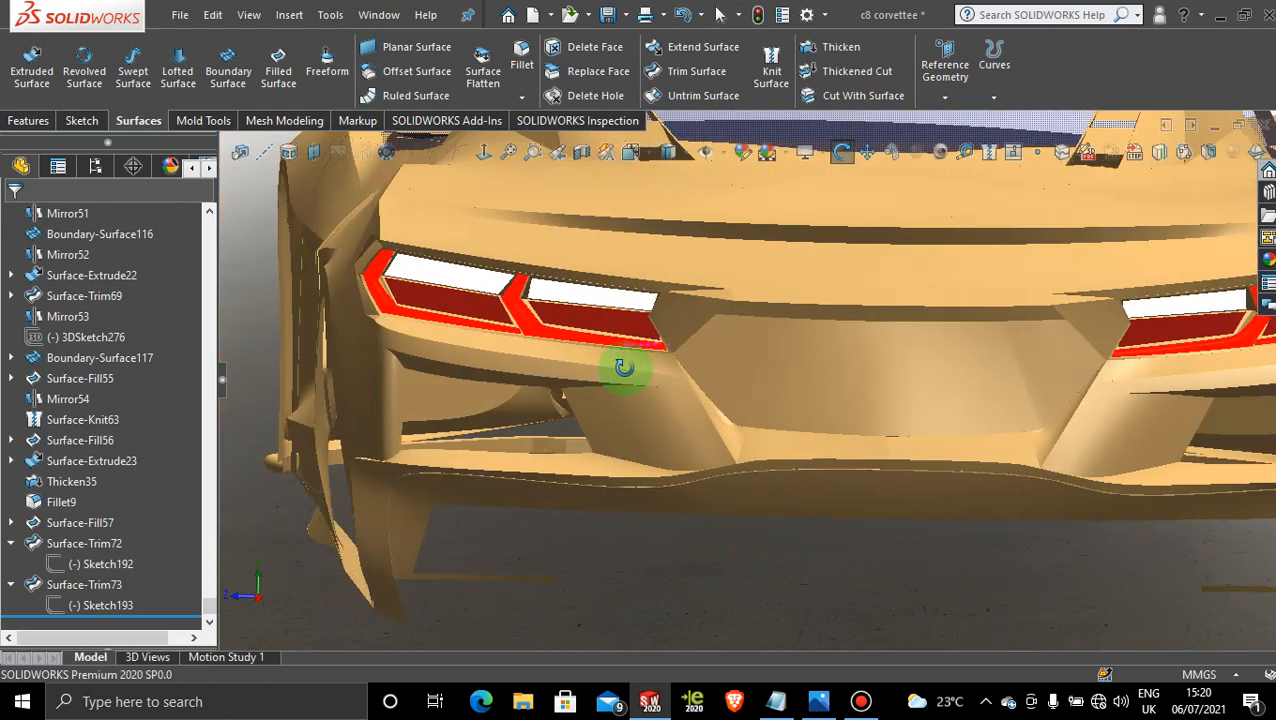
scroll(698, 588, up, 3)
middle_drag(751, 512, 789, 515)
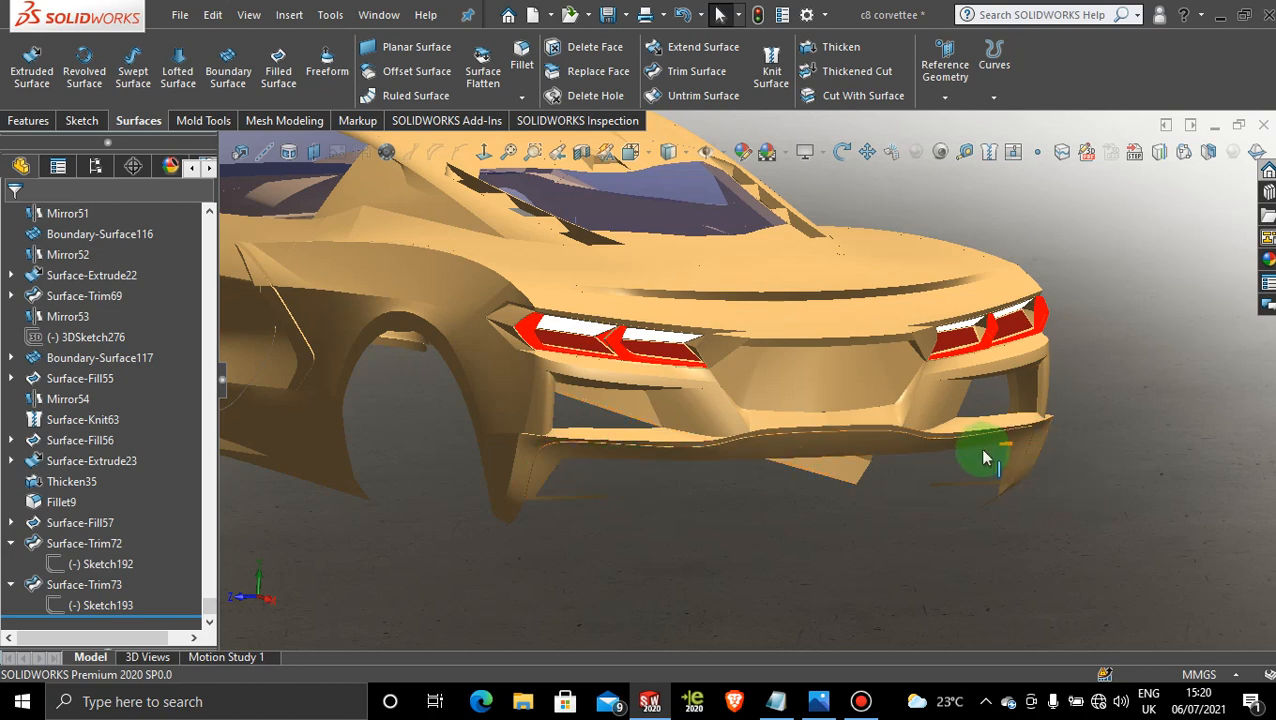
- Start a 3D sketch and convert the upper, slanted outer and lower edges of one exhaust cut-out into sketch entities
scroll(607, 484, down, 6)
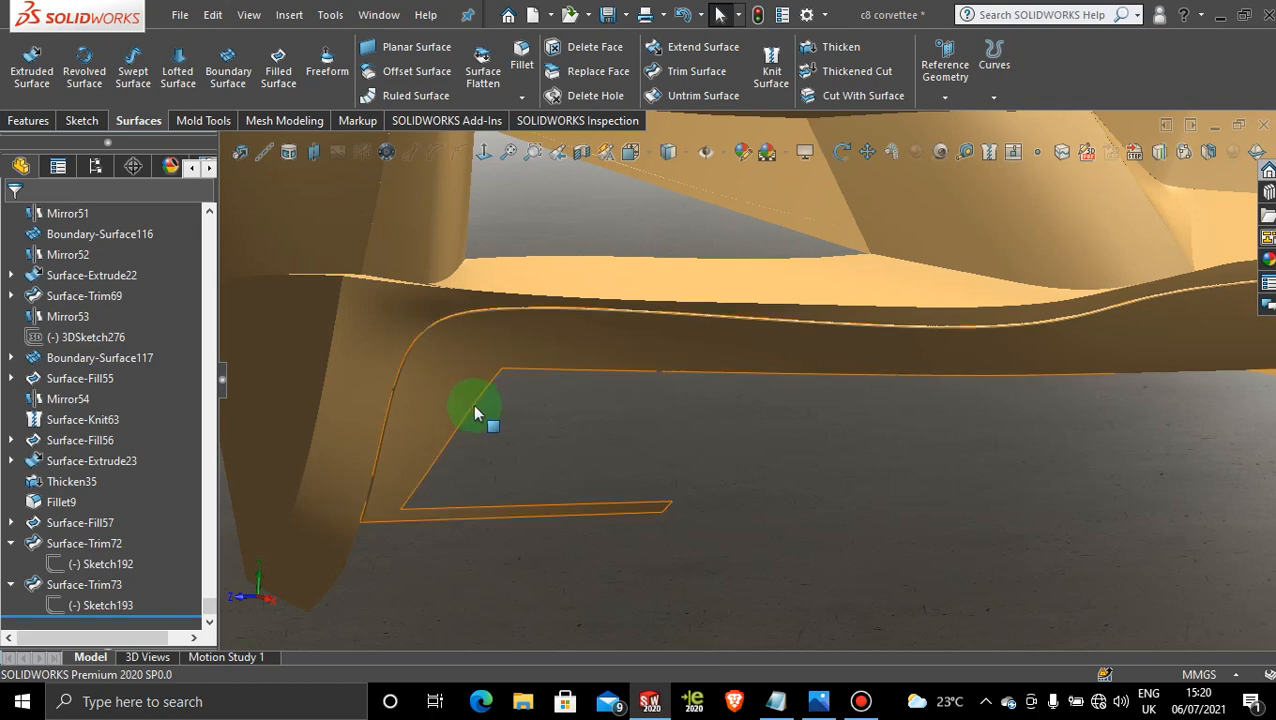
click(82, 120)
click(25, 99)
click(45, 136)
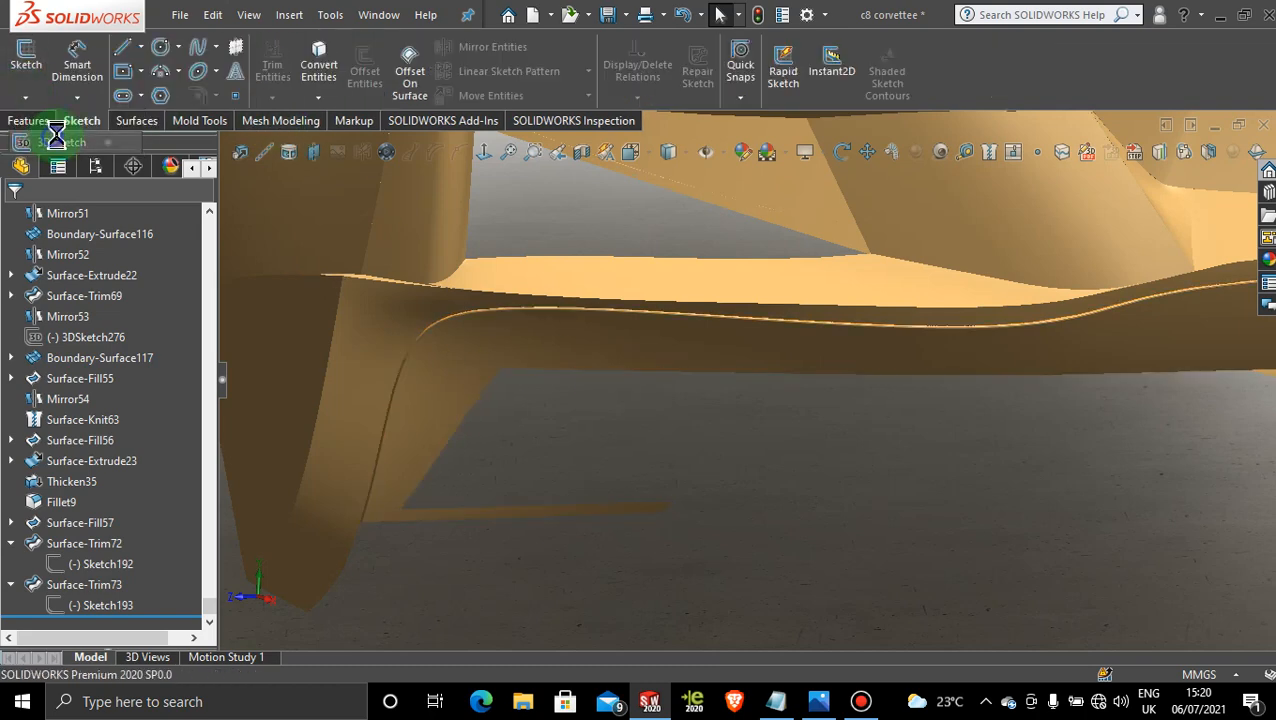
click(318, 68)
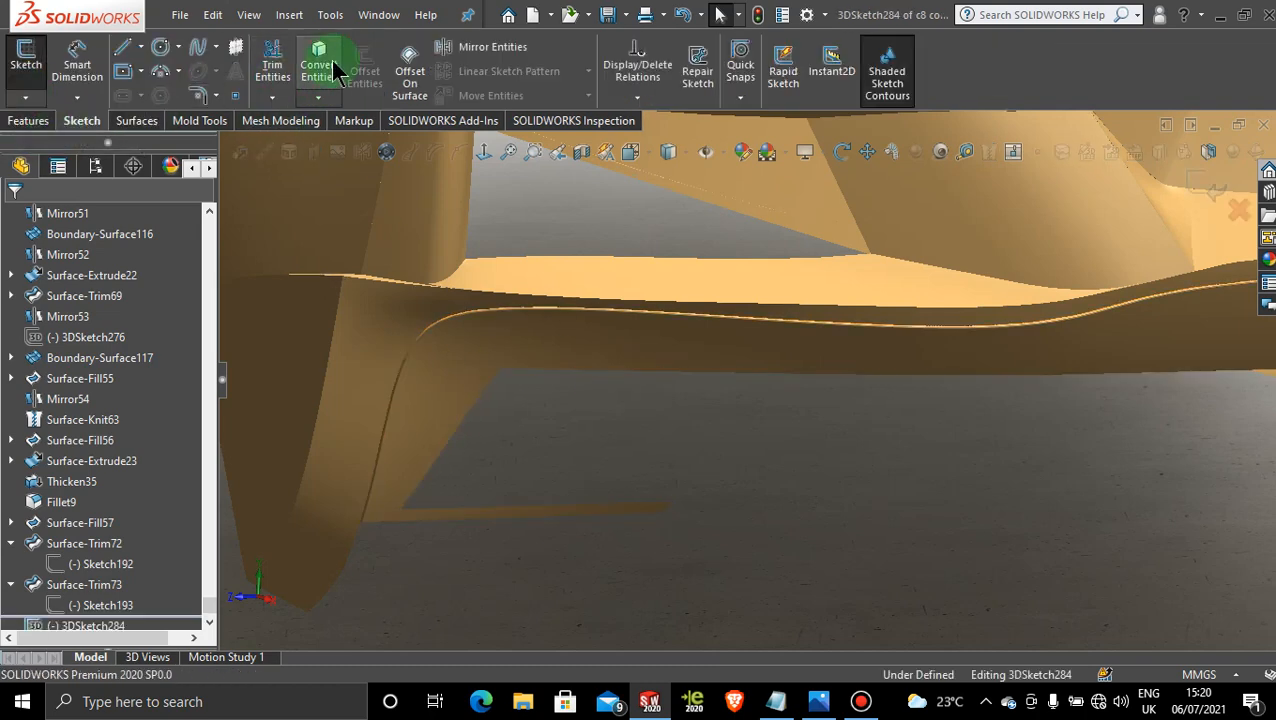
click(646, 378)
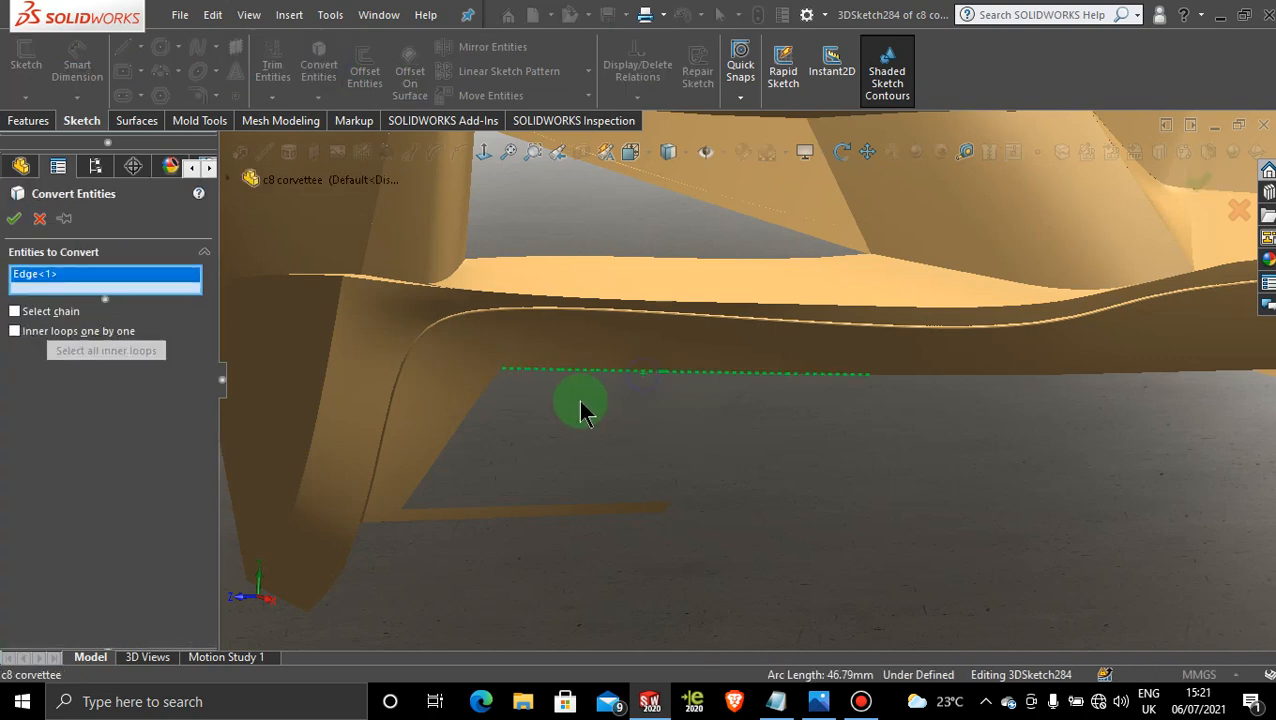
click(478, 404)
click(511, 506)
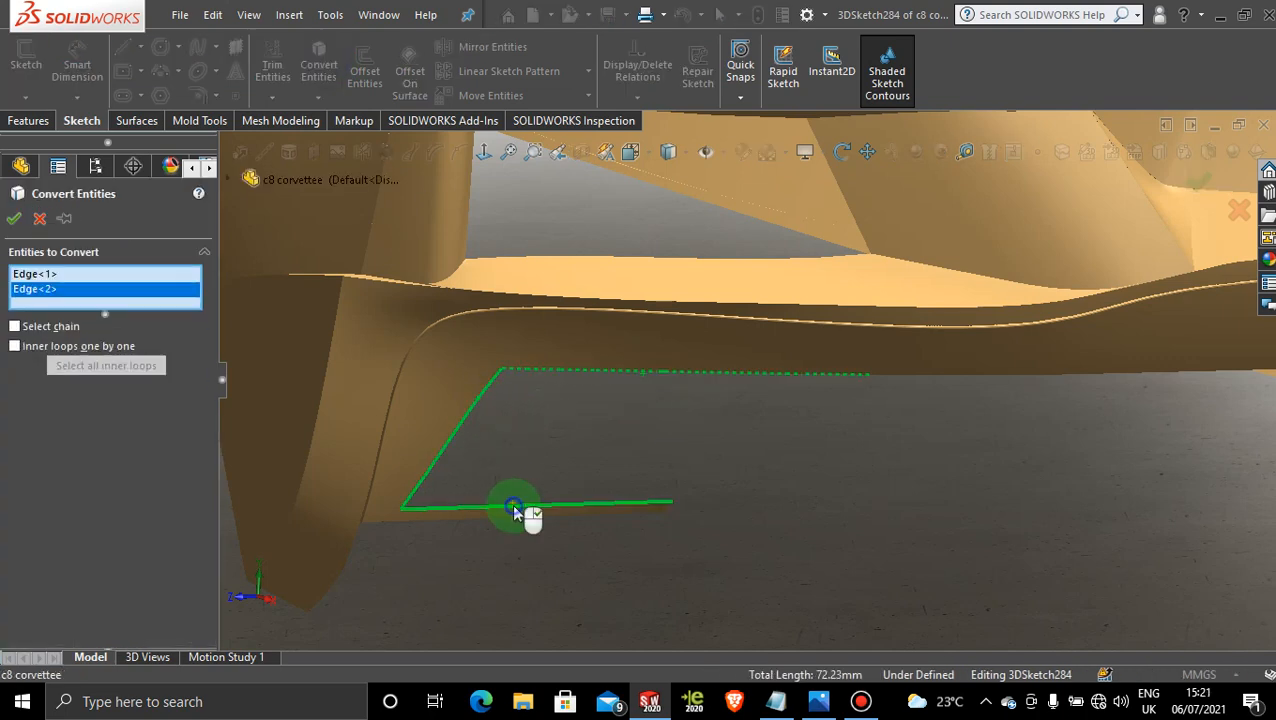
click(14, 220)
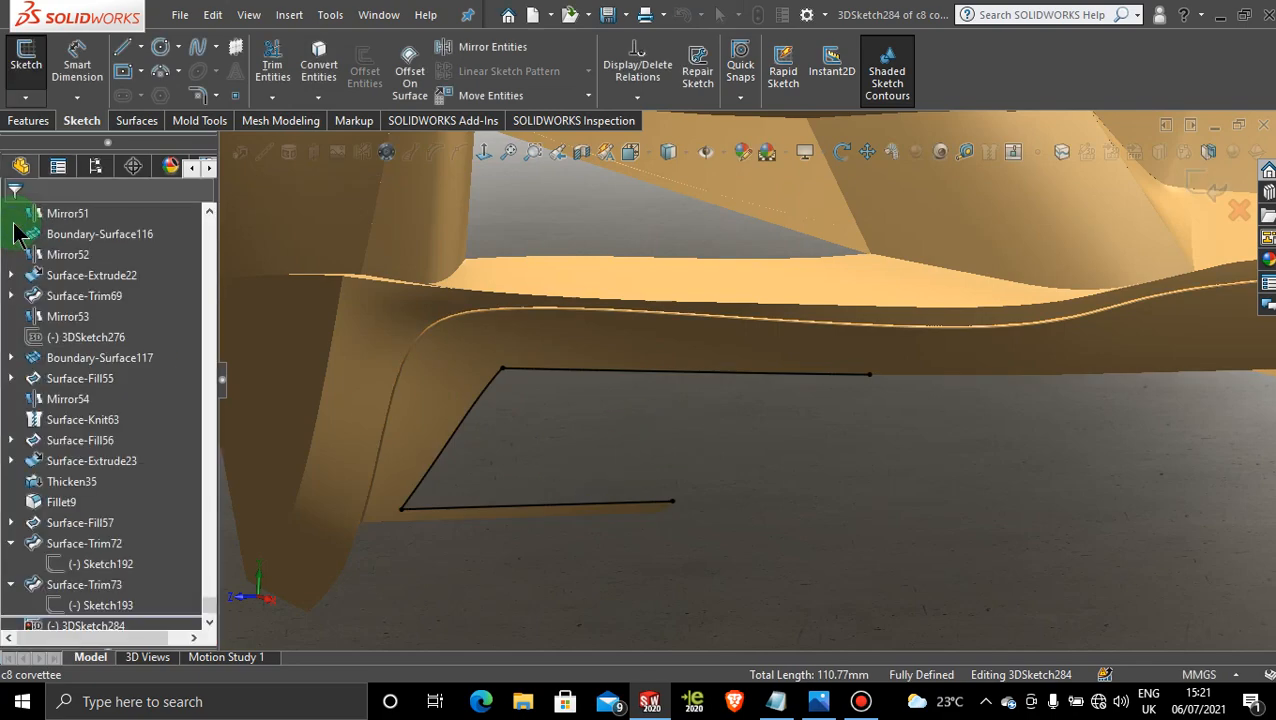
- Draw a construction line along the X direction from the free end of the cut-out's upper line, and exit the 3D sketch
scroll(727, 424, up, 4)
mouse_move(733, 394)
middle_down()
mouse_move(744, 424)
mouse_move(757, 417)
middle_up()
scroll(757, 425, down, 4)
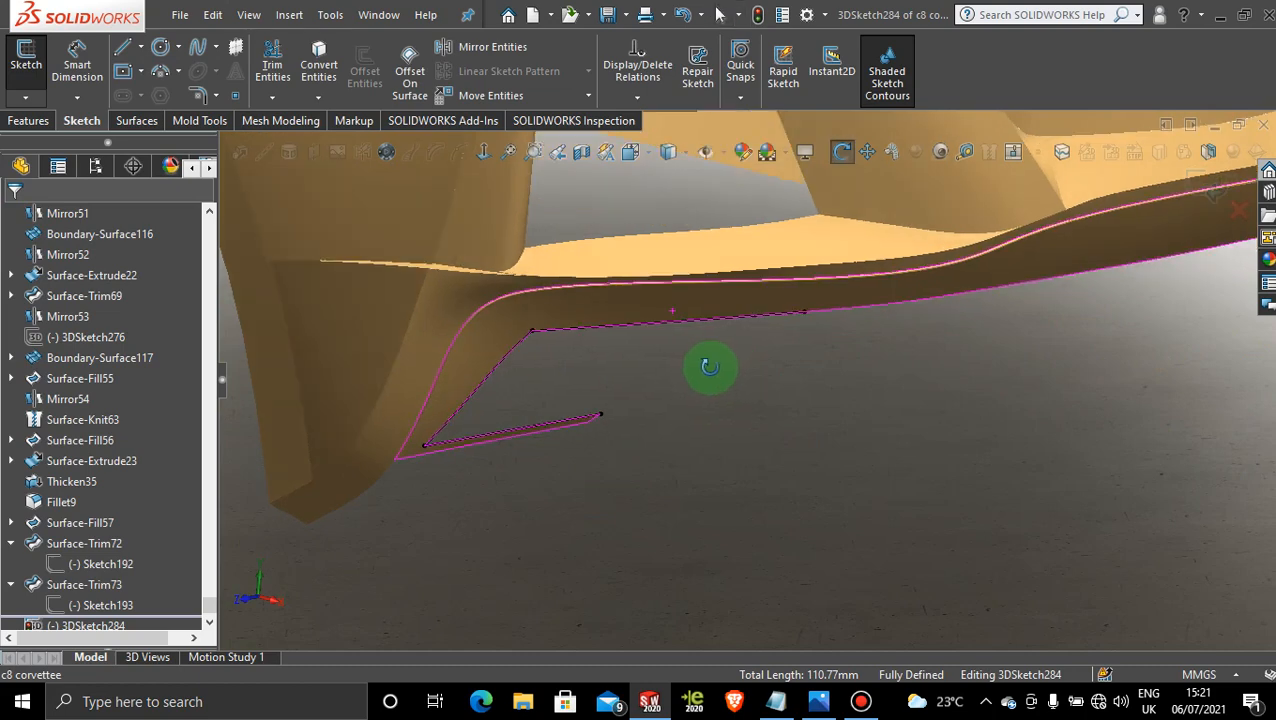
click(140, 47)
click(145, 94)
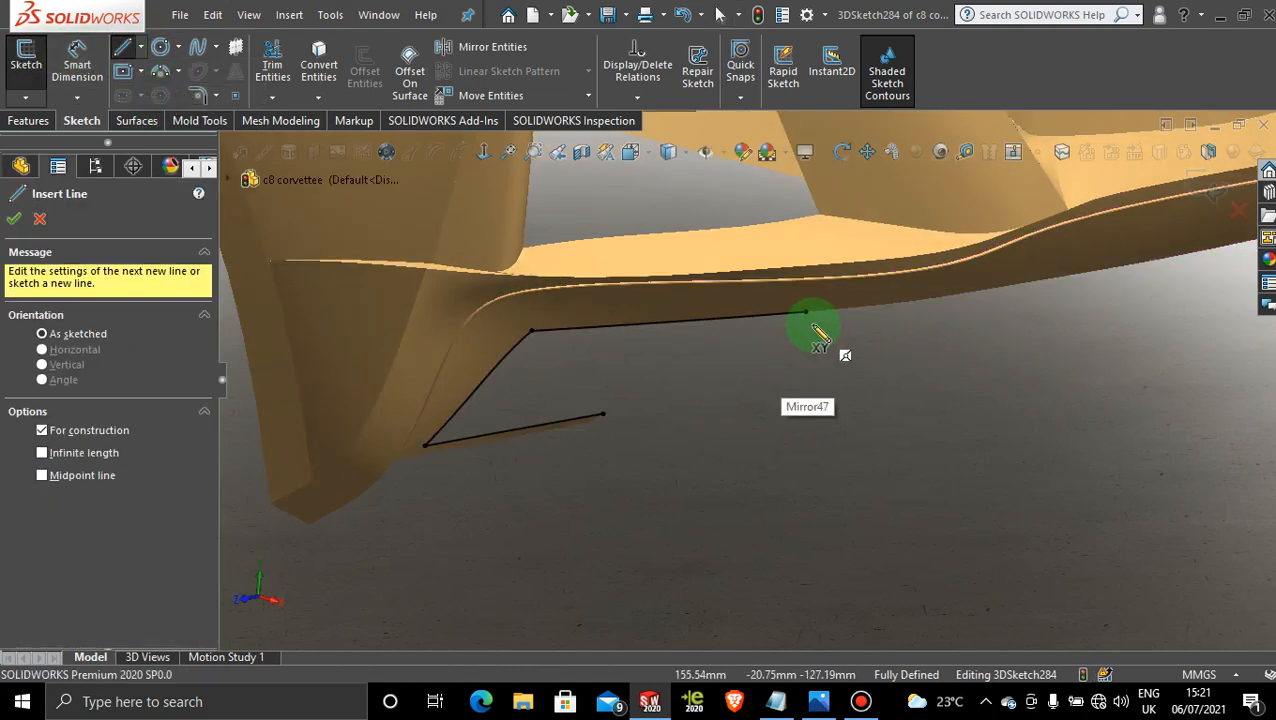
click(805, 315)
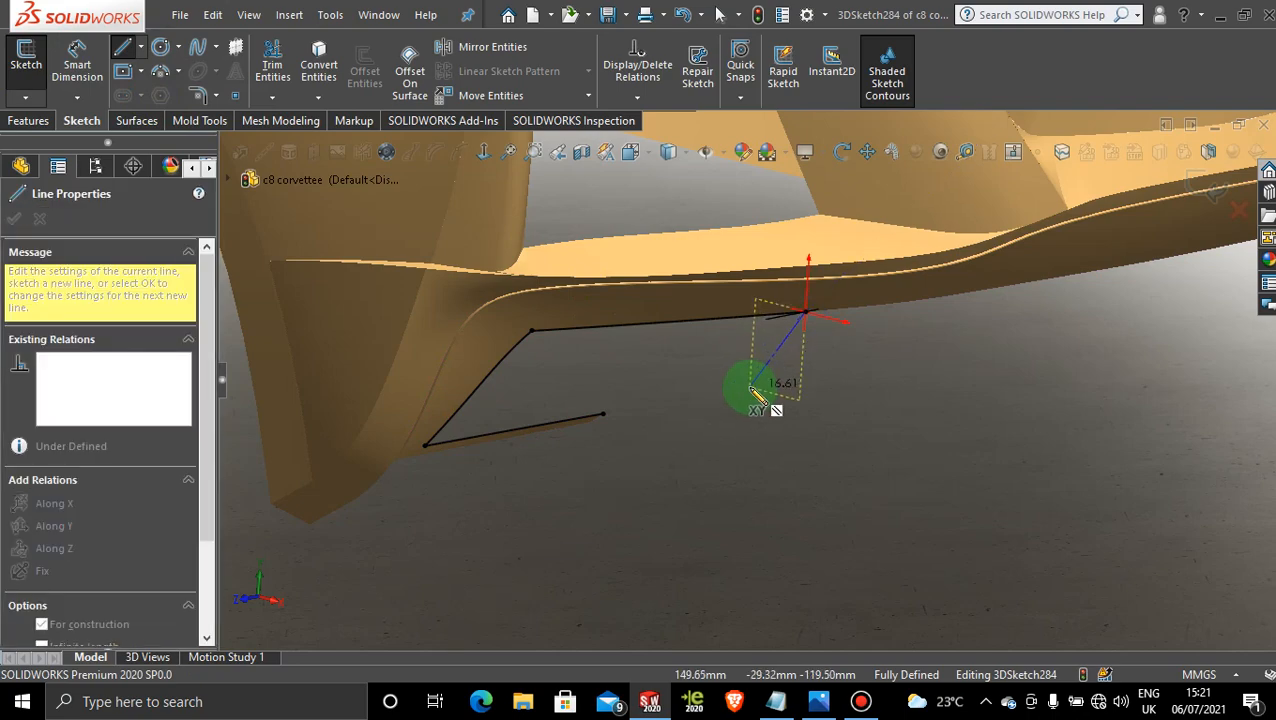
scroll(750, 385, up, 2)
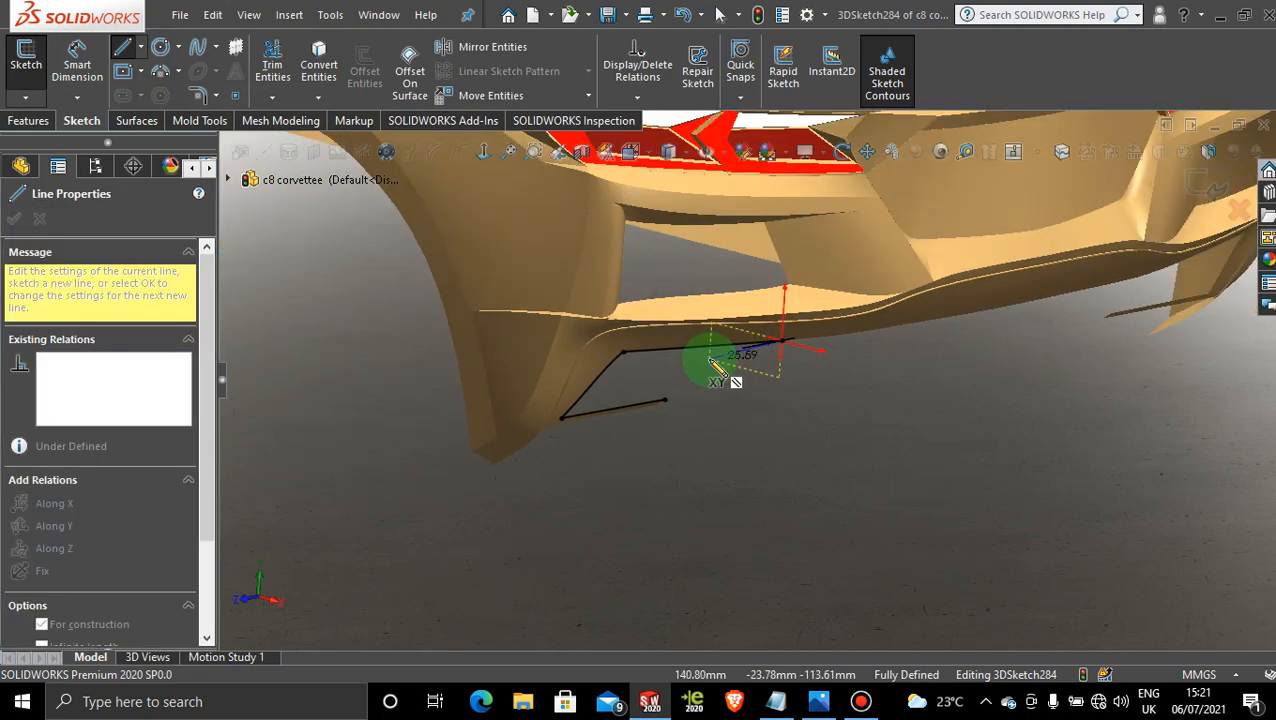
middle_drag(740, 387, 694, 406)
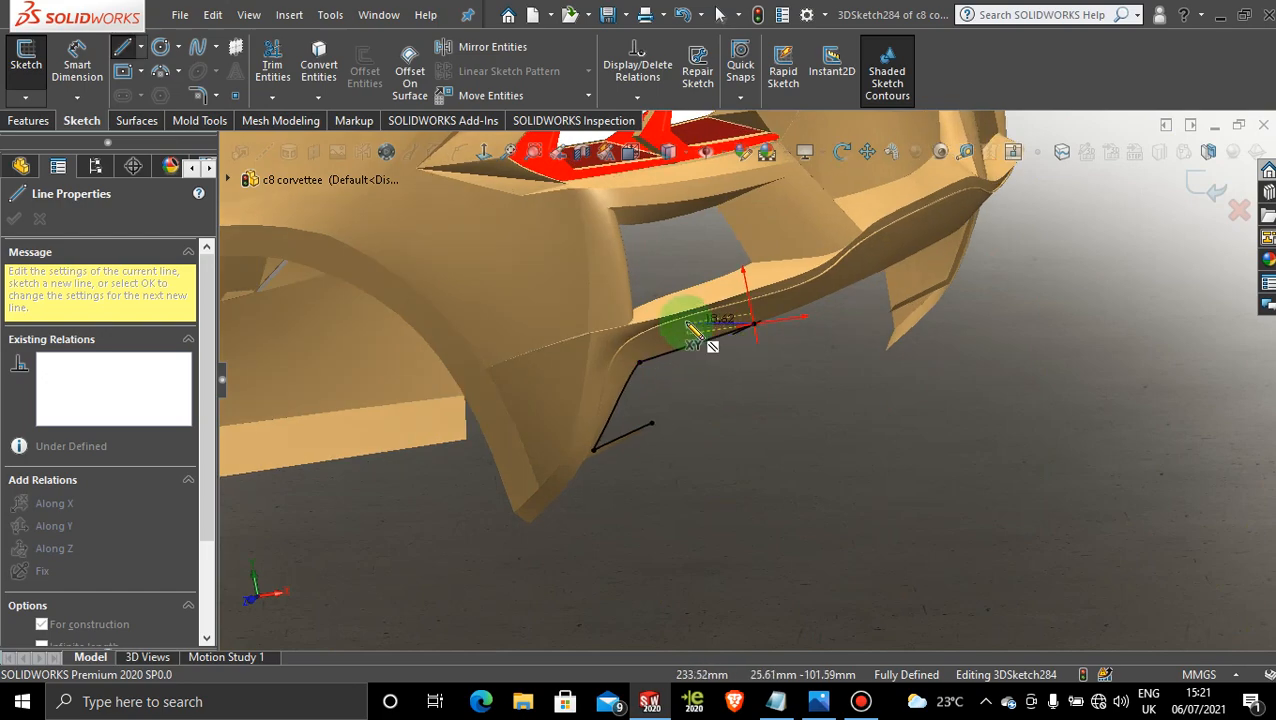
key(Escape)
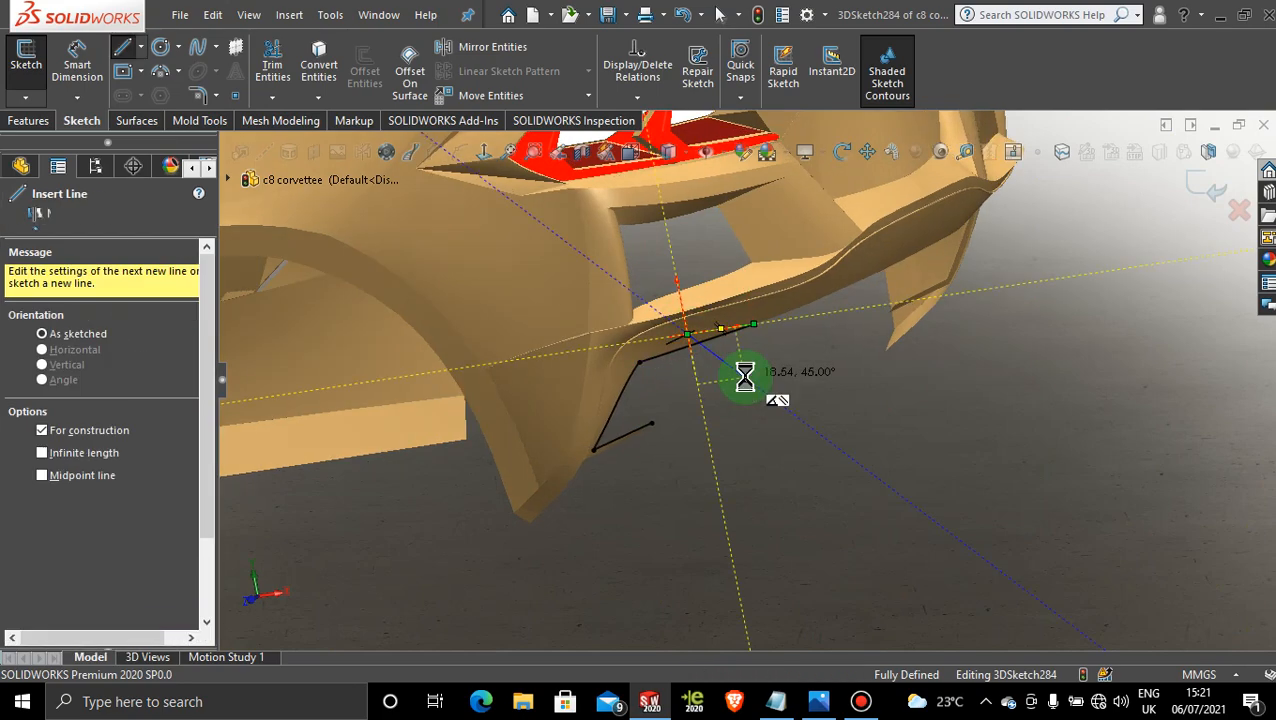
mouse_move(691, 347)
middle_down()
mouse_move(689, 362)
mouse_move(664, 349)
mouse_move(664, 320)
mouse_move(826, 382)
mouse_move(721, 396)
mouse_move(726, 408)
middle_up()
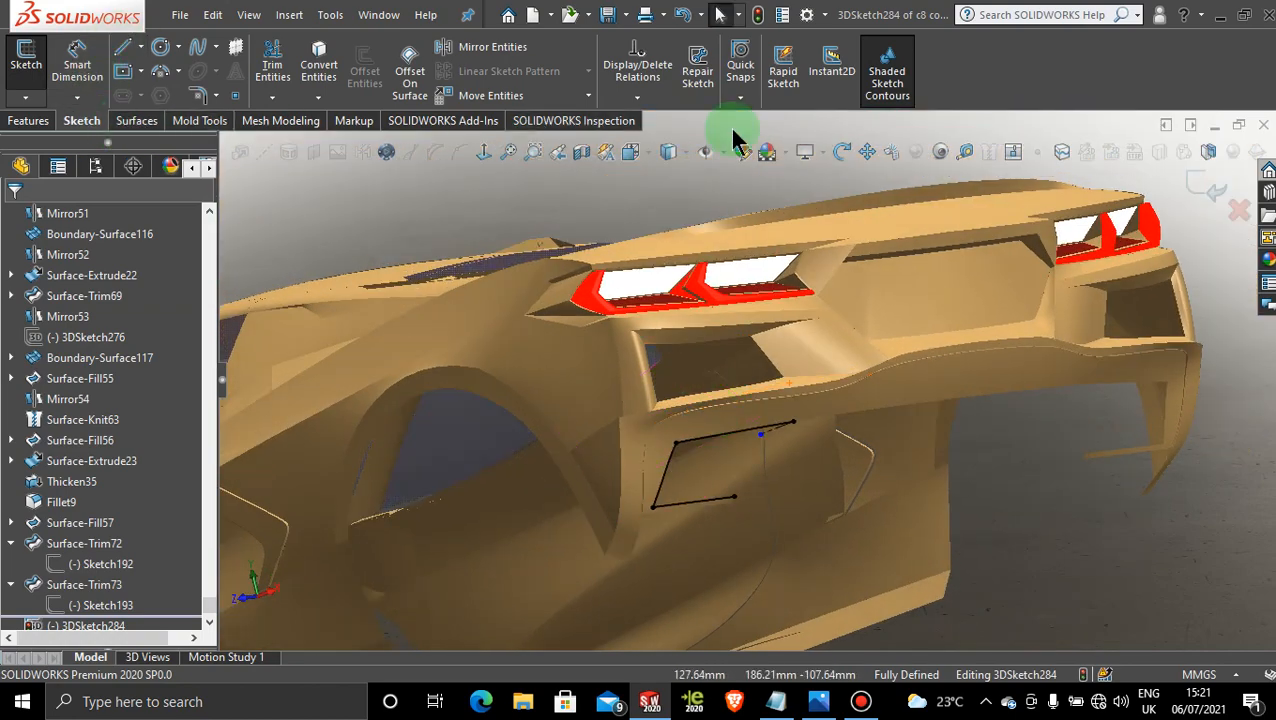
click(1185, 175)
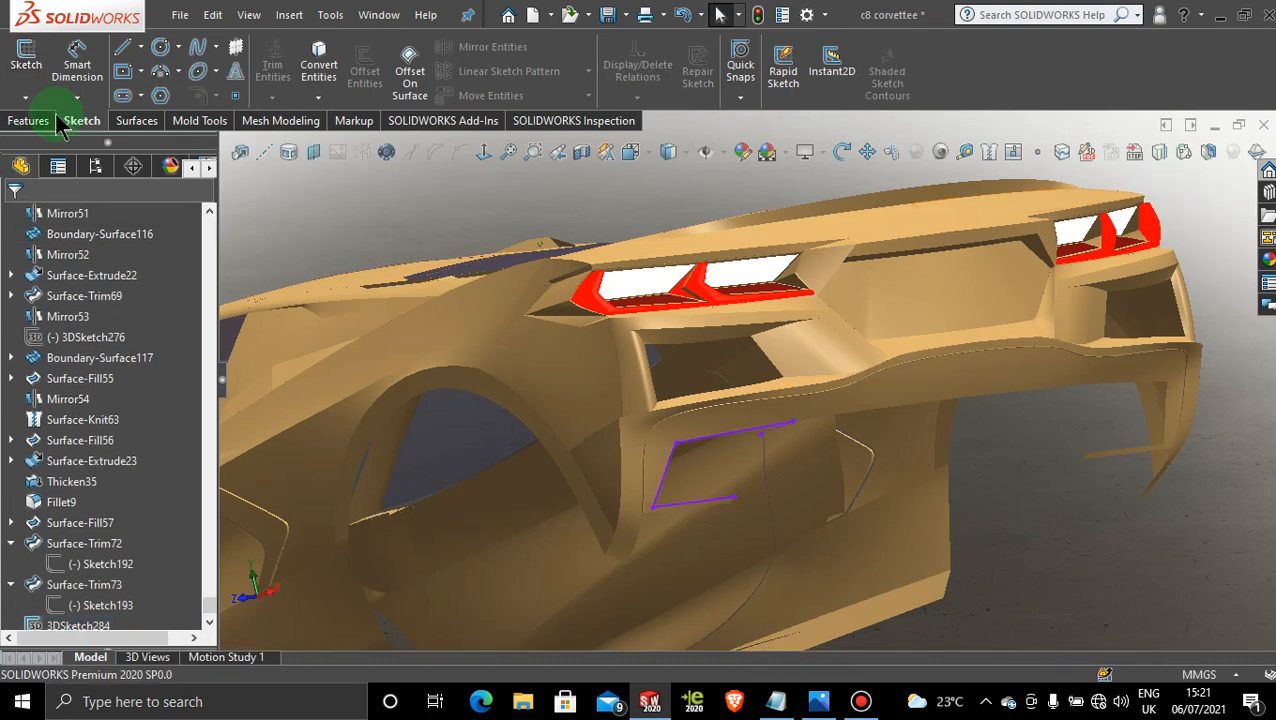
- Start an extruded surface from the exhaust cut-out's 3D sketch contour, using the construction line as the extrusion direction
click(137, 120)
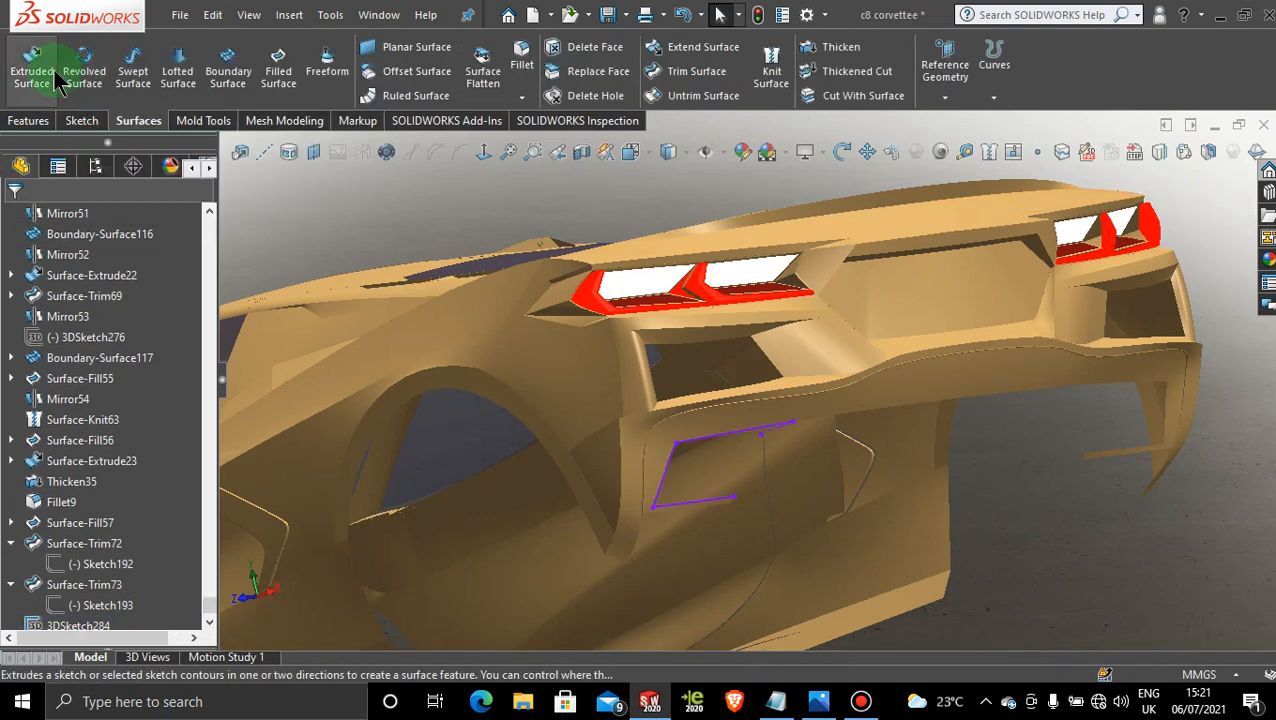
click(32, 62)
click(714, 432)
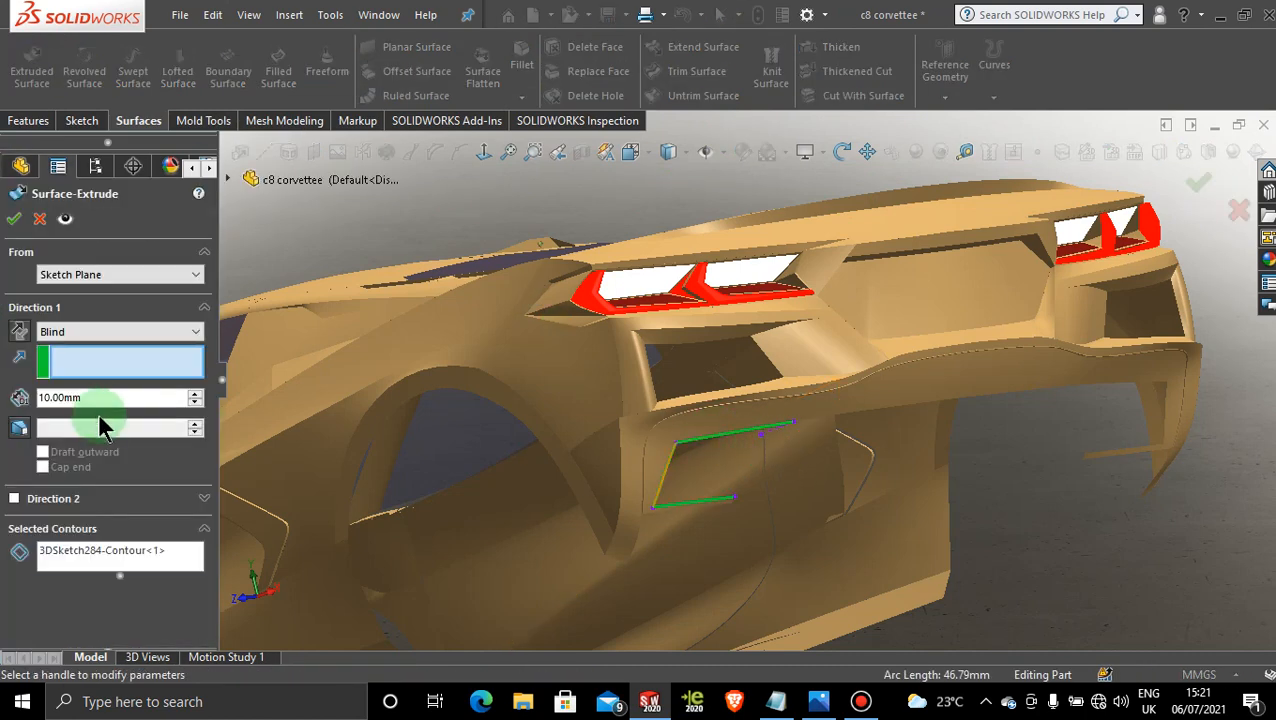
click(768, 432)
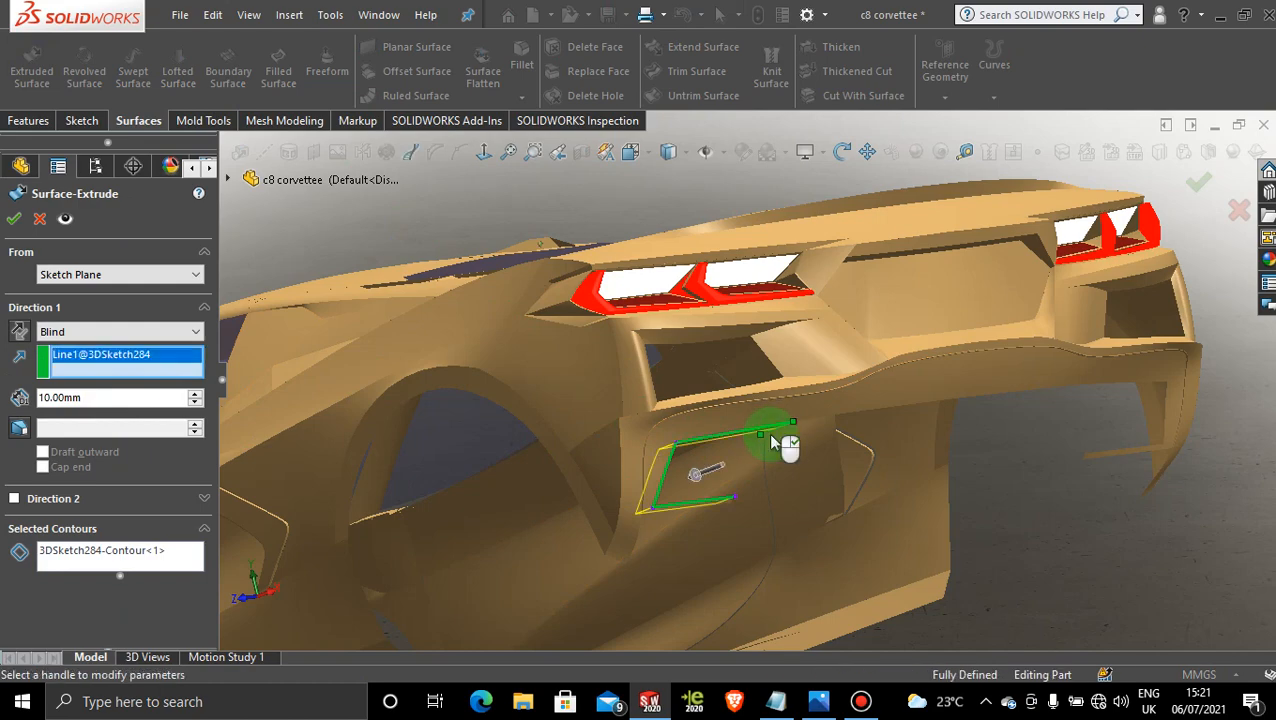
middle_drag(700, 478, 752, 568)
scroll(756, 470, down, 10)
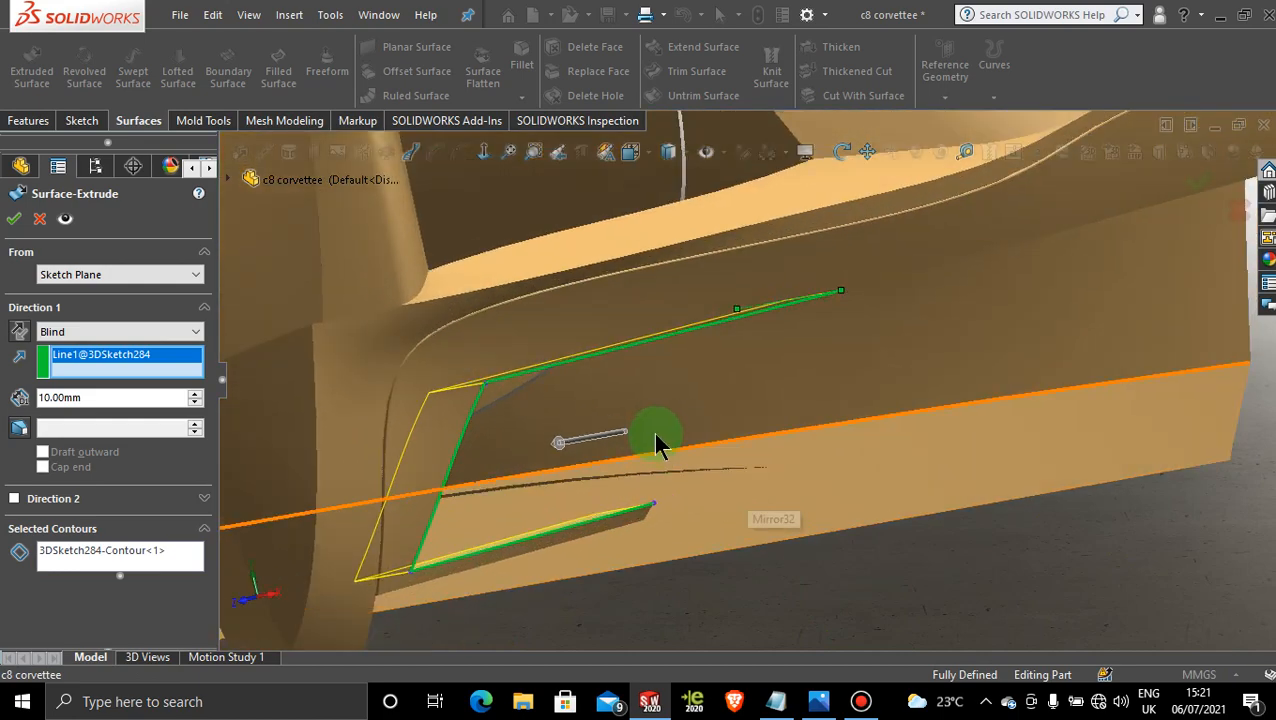
middle_drag(658, 445, 473, 392)
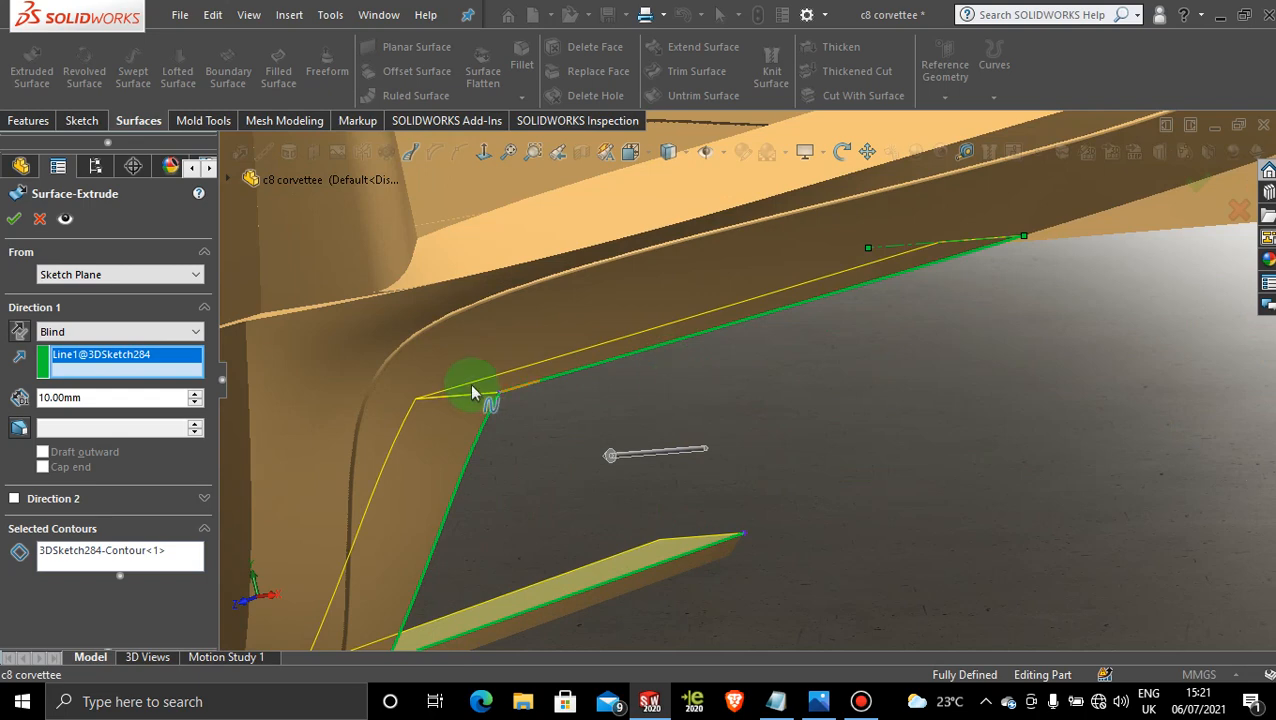
- Extrude the cut-out contour as a surface with the Mid Plane end condition and a 13 mm depth
click(133, 331)
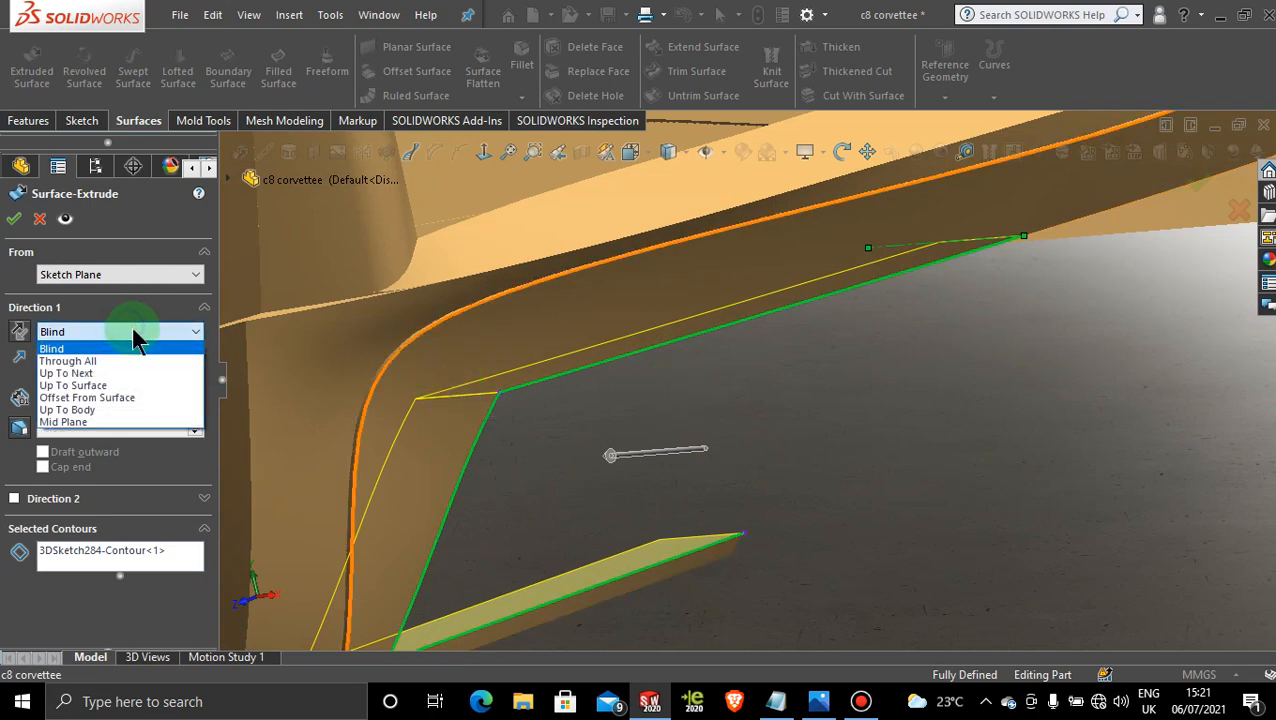
click(113, 422)
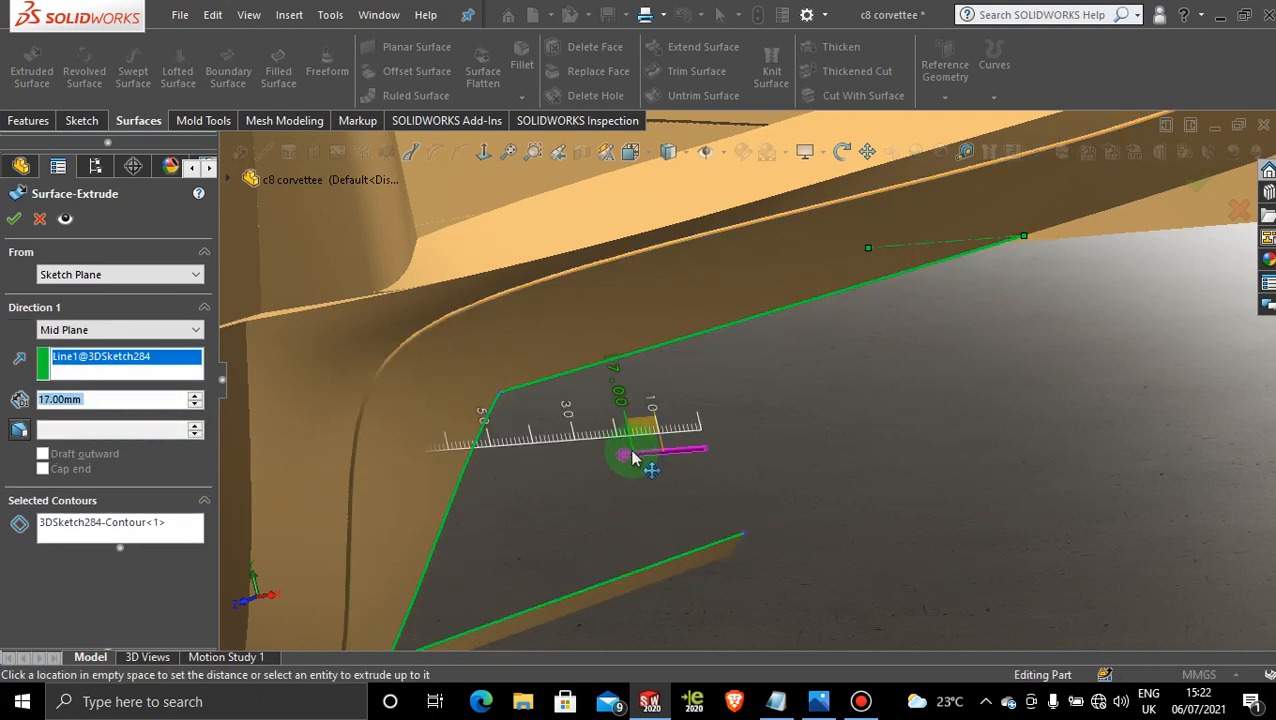
drag(652, 461, 812, 455)
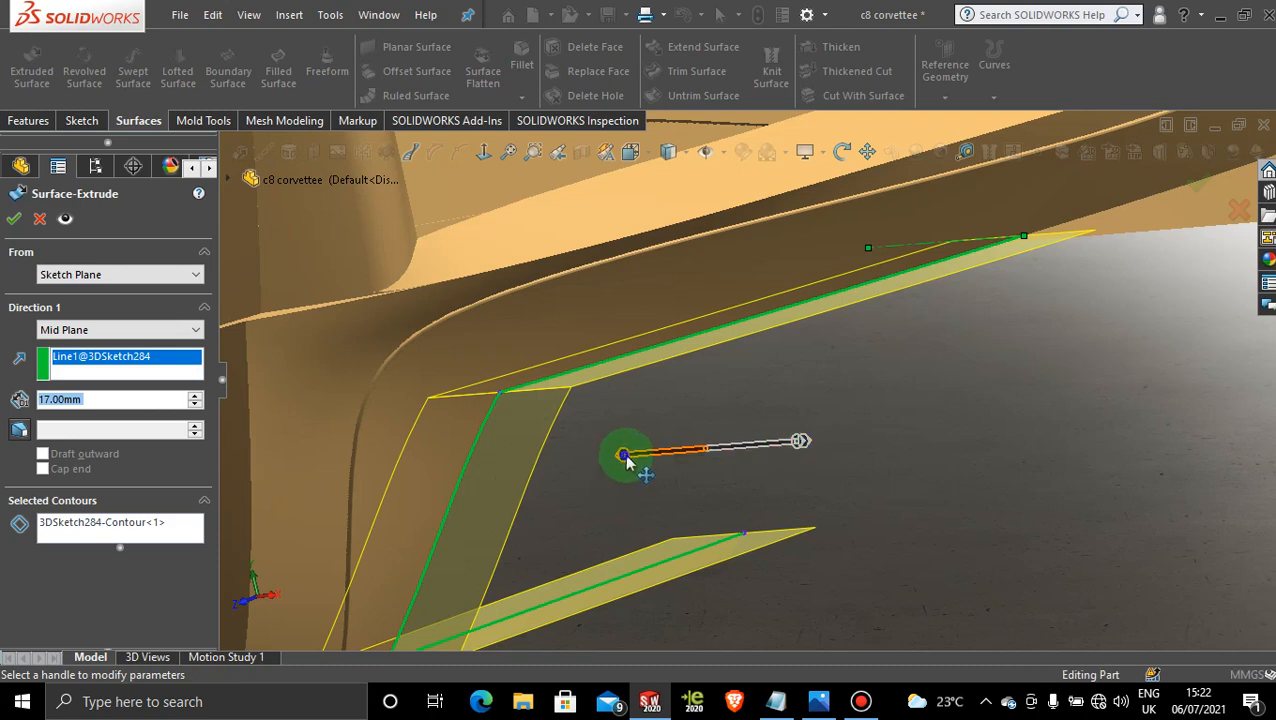
drag(626, 457, 657, 458)
click(806, 445)
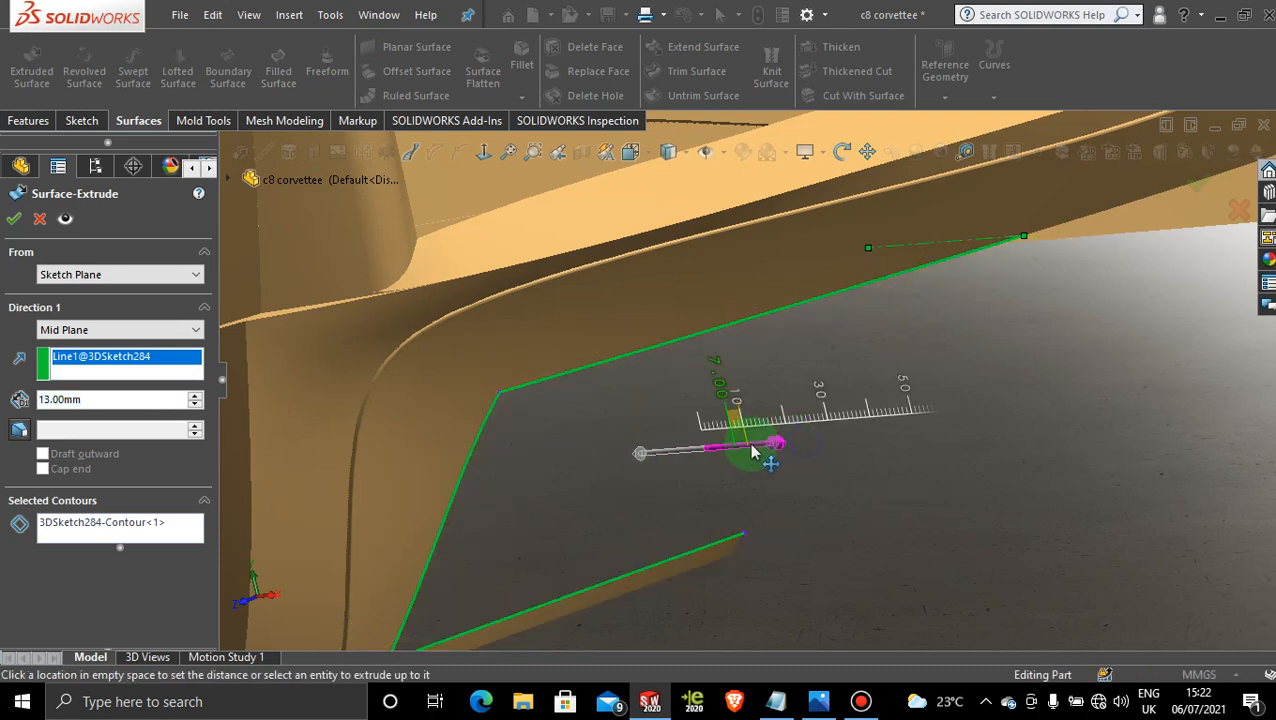
click(728, 452)
click(735, 450)
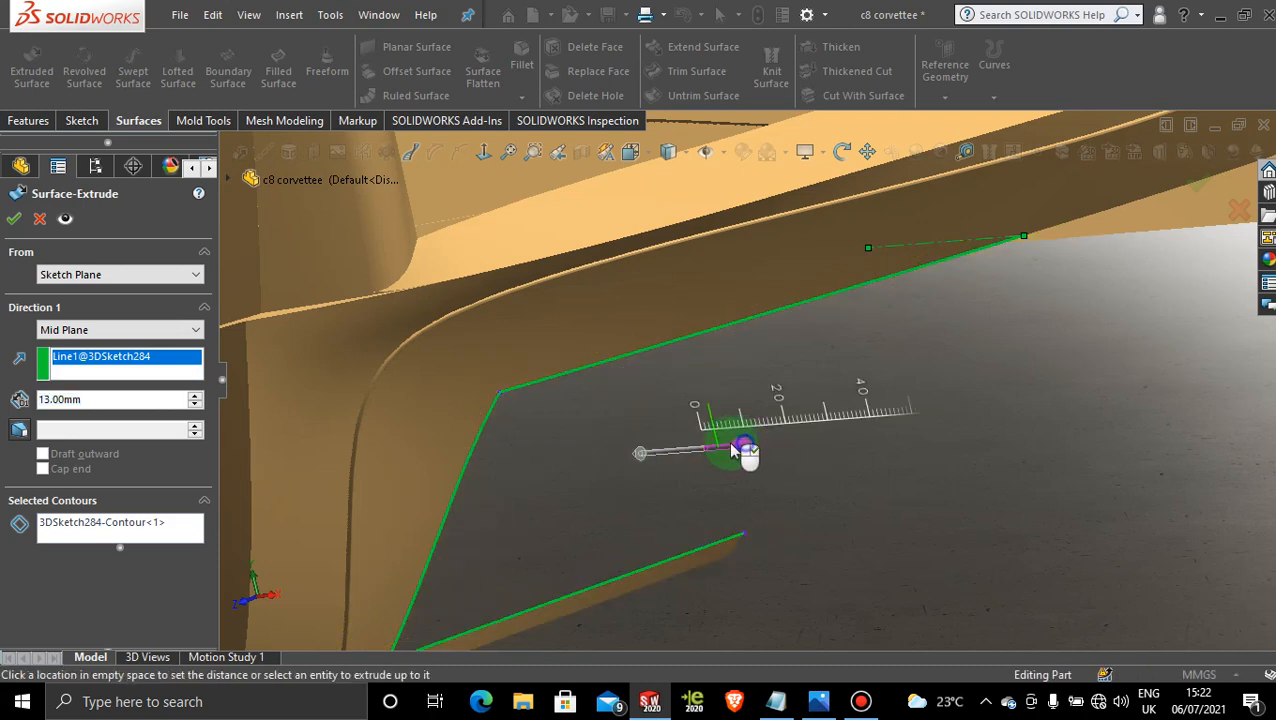
click(712, 452)
middle_drag(716, 452, 768, 432)
scroll(767, 422, up, 6)
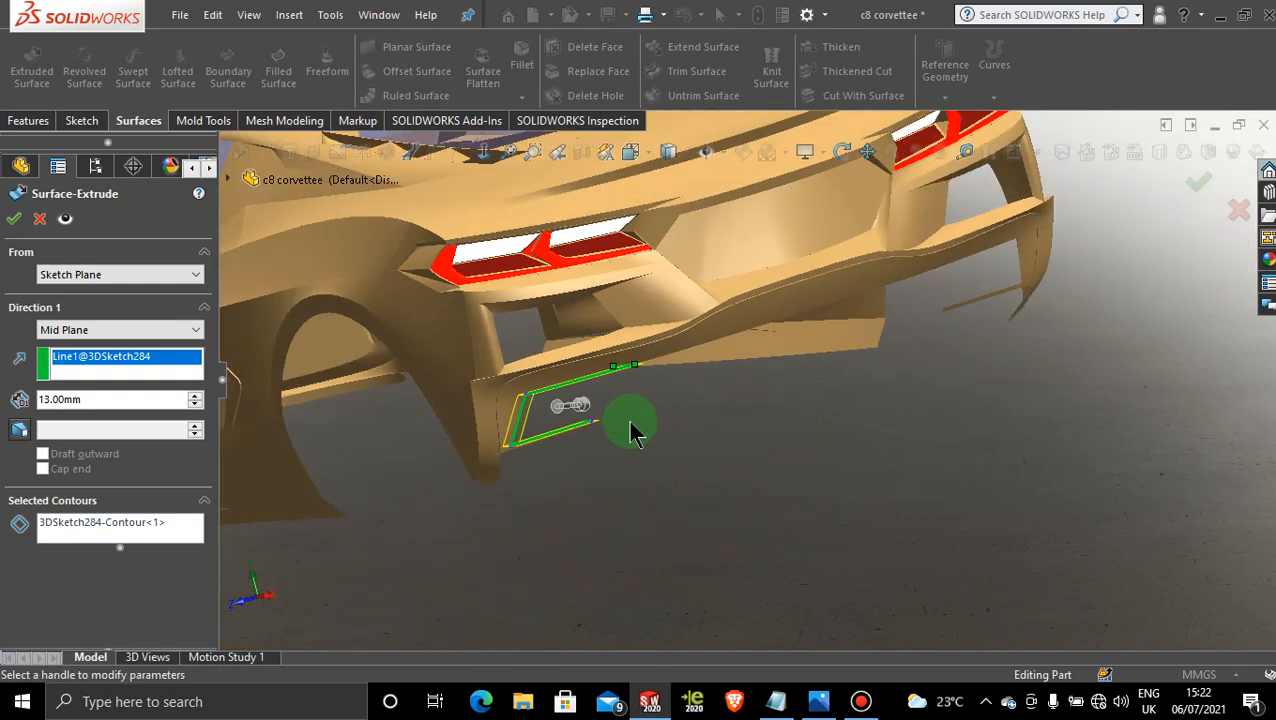
middle_drag(632, 422, 683, 476)
scroll(678, 512, down, 5)
scroll(679, 524, down, 2)
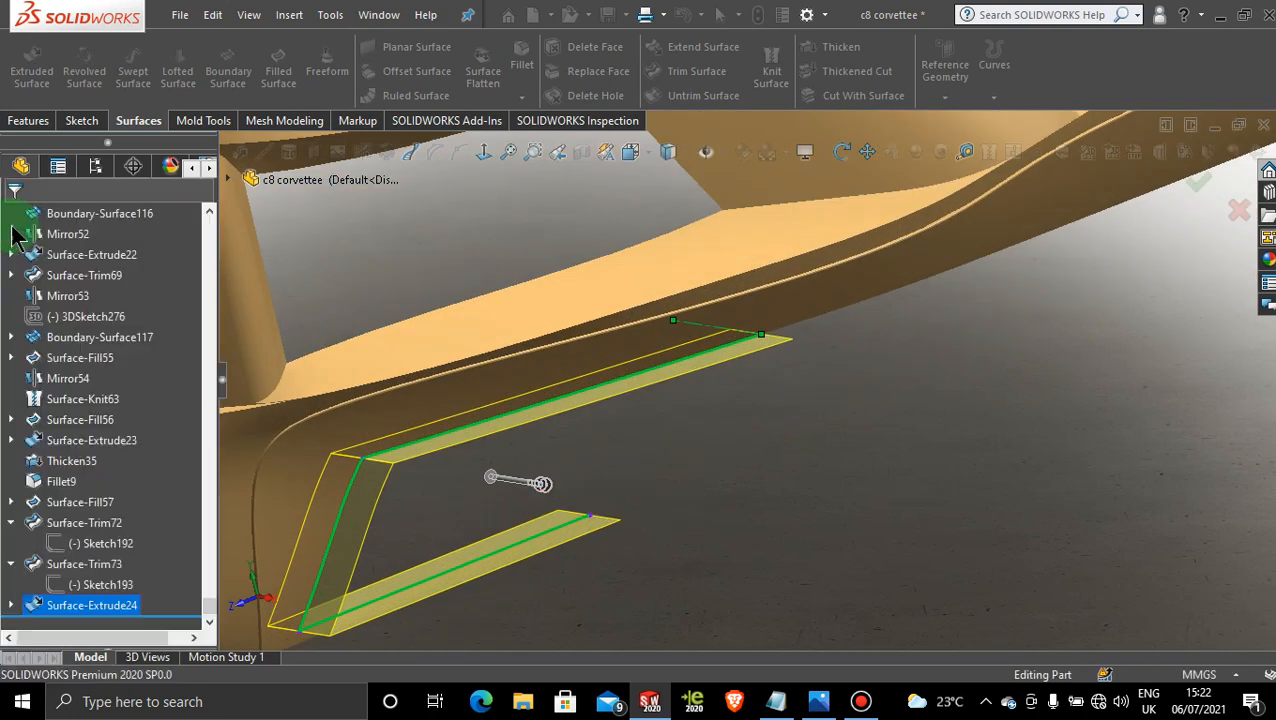
middle_drag(664, 430, 672, 462)
click(718, 424)
scroll(722, 426, down, 3)
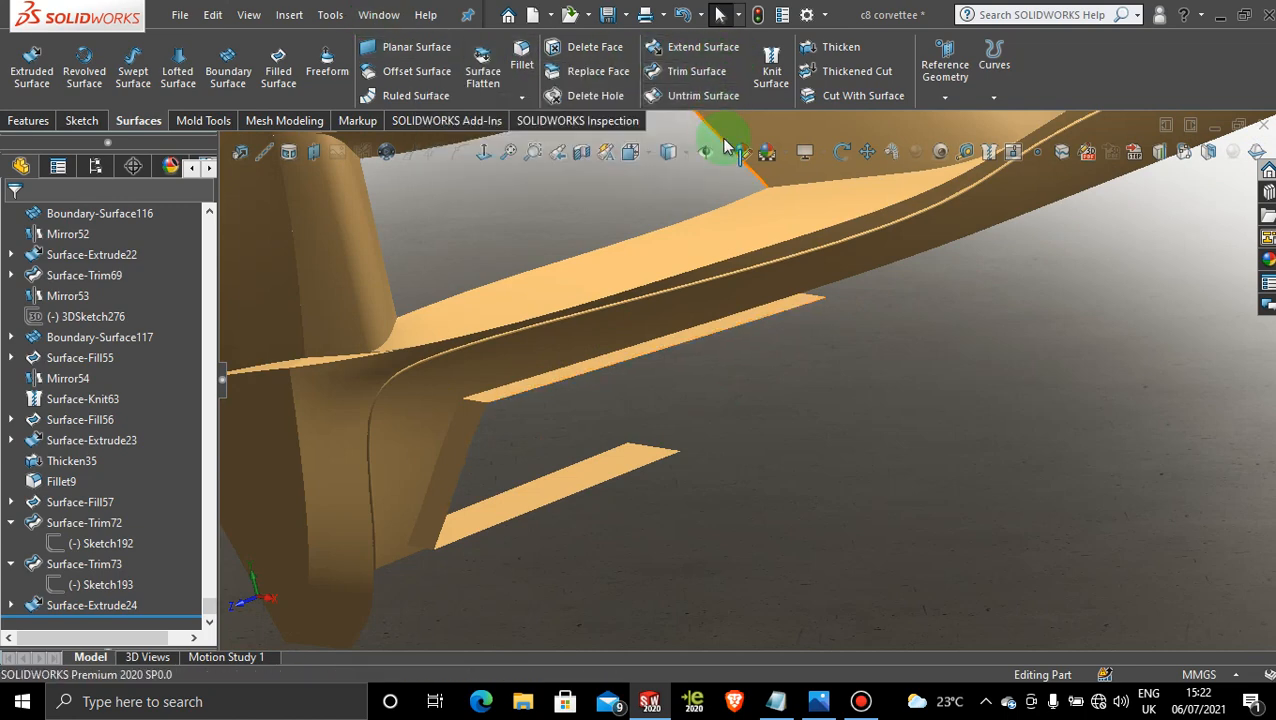
- Mirror the extruded exhaust surface body about the Front Plane
click(22, 124)
click(690, 93)
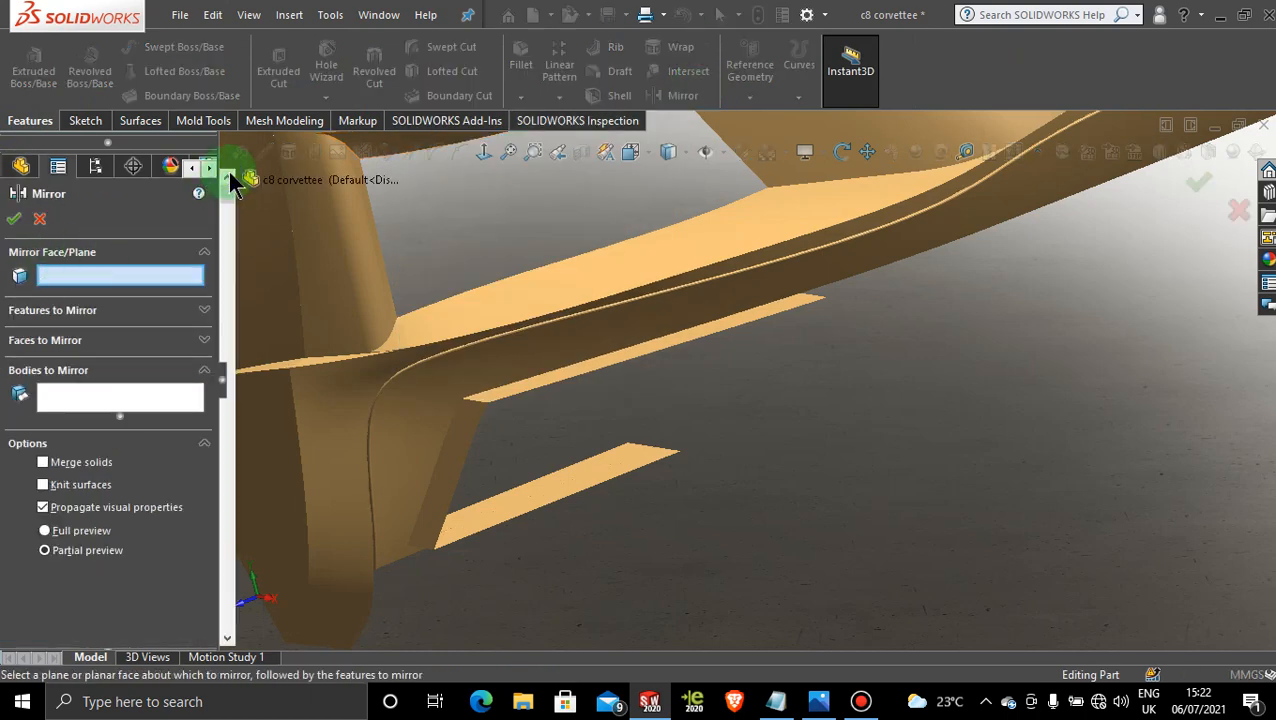
click(229, 179)
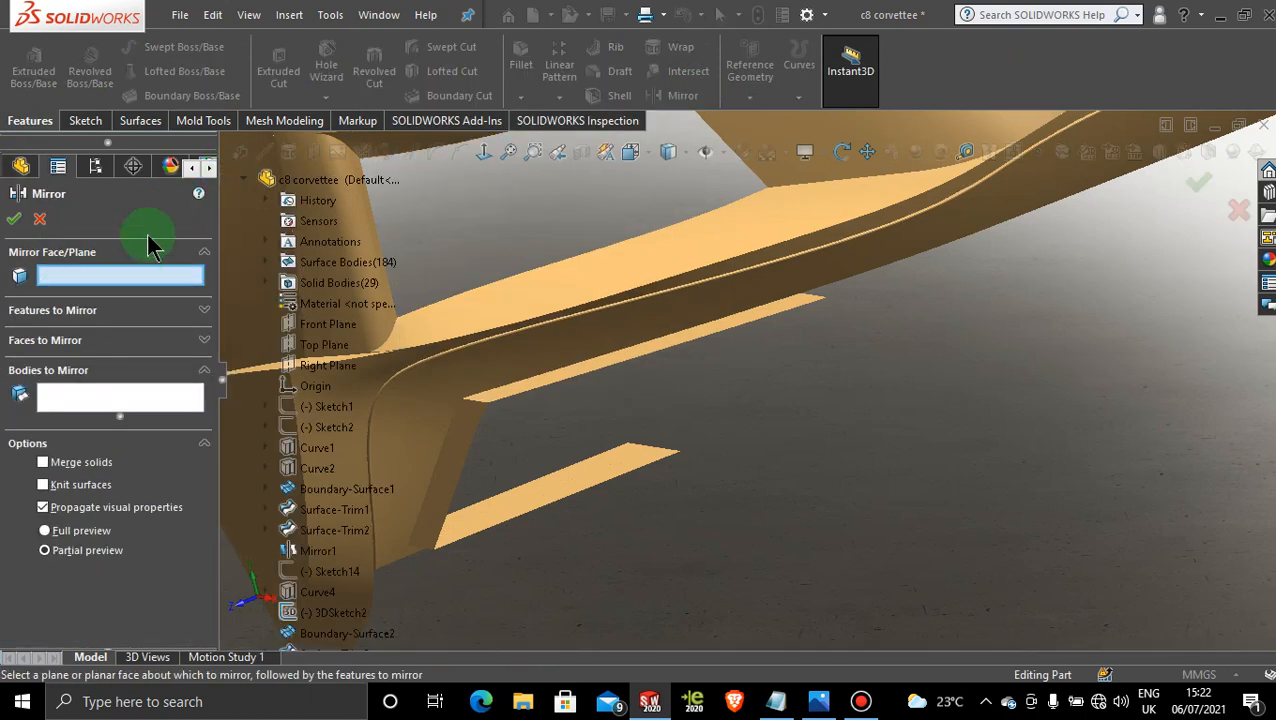
click(338, 326)
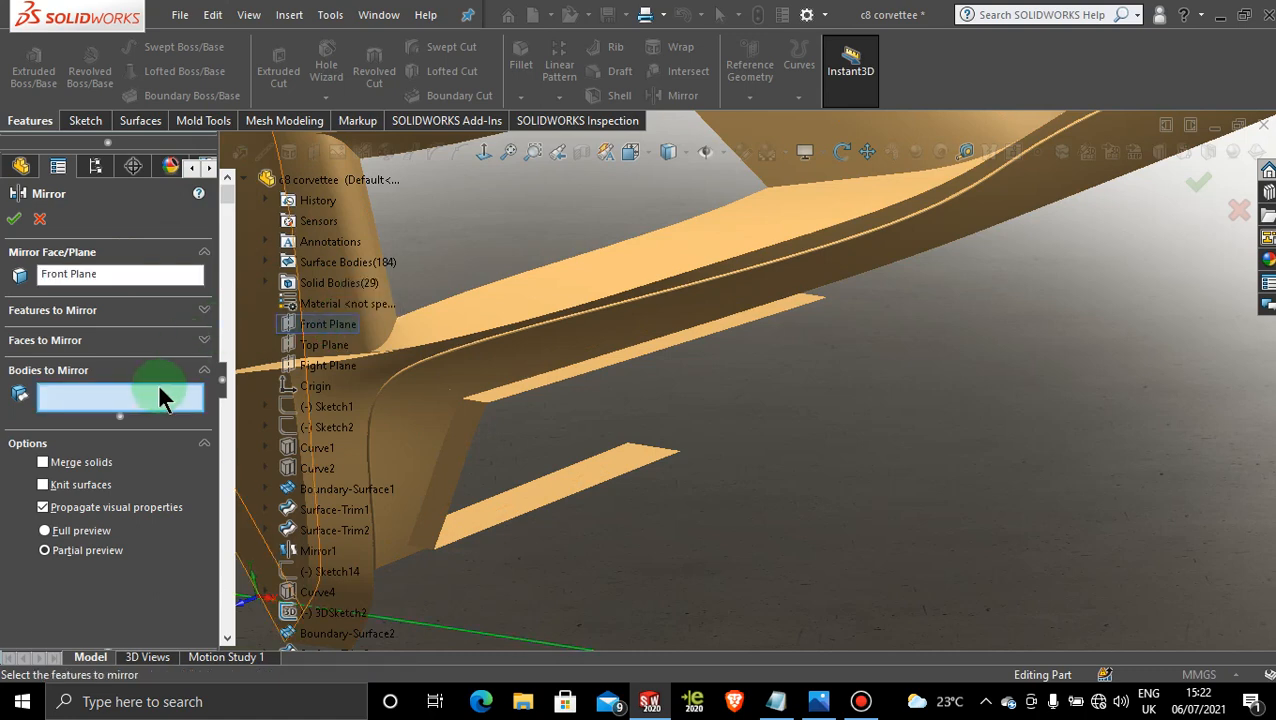
click(605, 489)
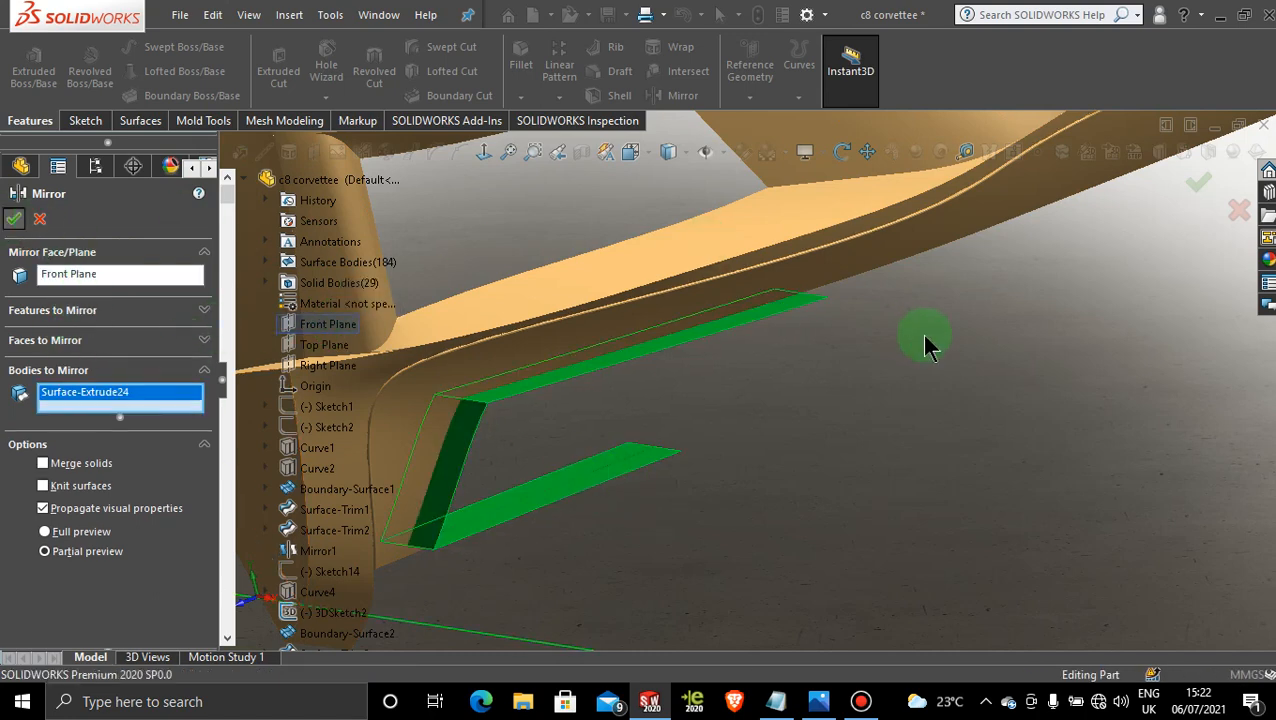
- Examine the extruded exhaust surfaces on both sides of the rear bumper from several angles and up close
scroll(921, 334, up, 5)
scroll(1014, 279, down, 1)
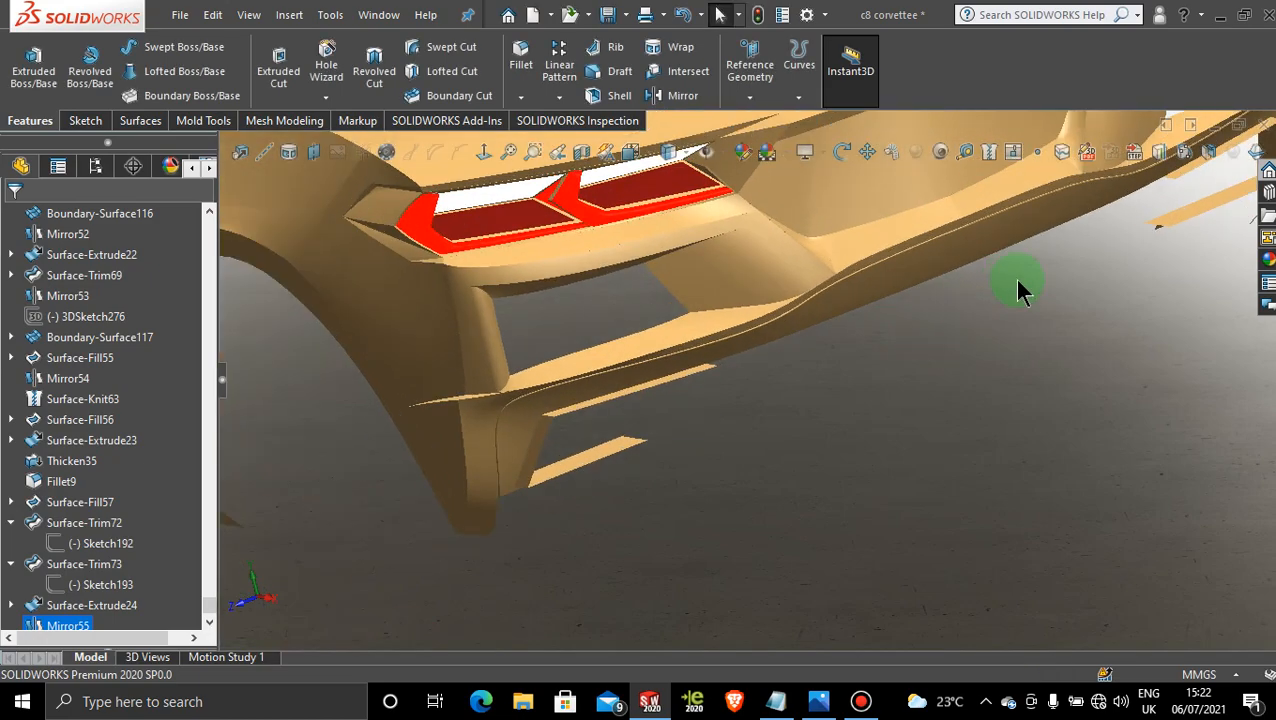
scroll(1014, 279, up, 2)
scroll(1005, 306, up, 2)
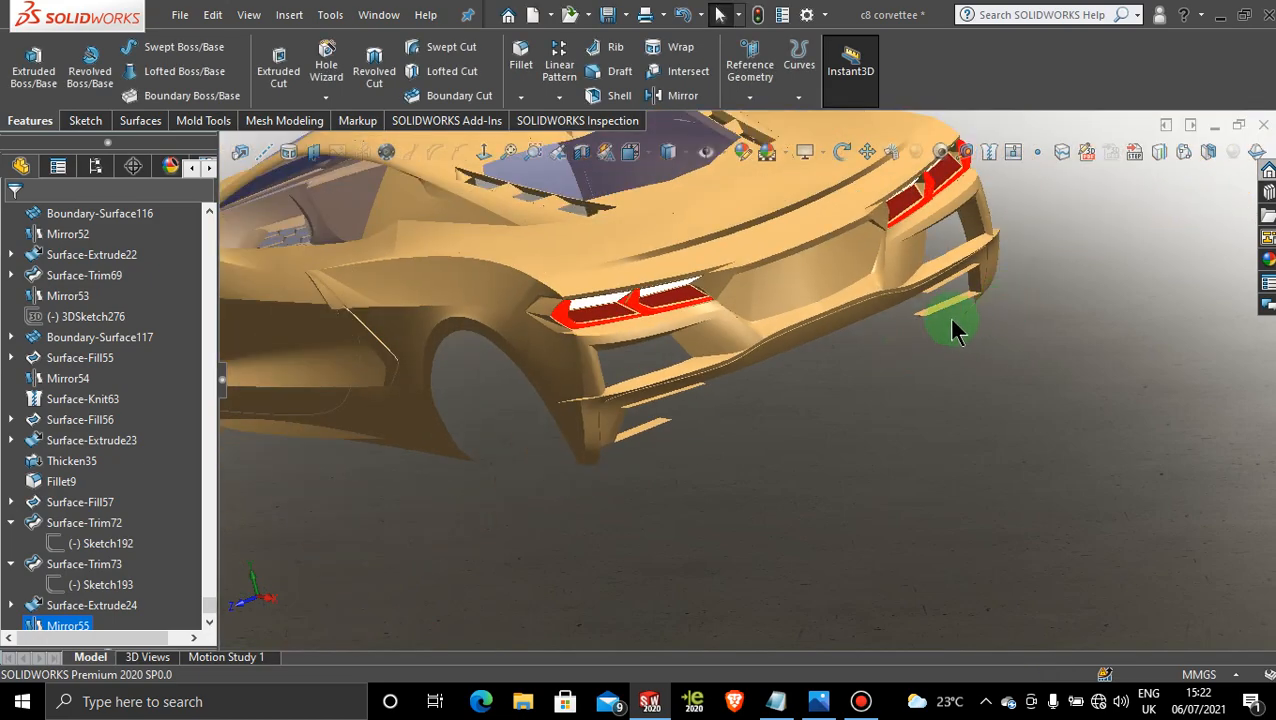
scroll(955, 330, down, 2)
middle_drag(610, 470, 638, 458)
middle_drag(784, 359, 699, 405)
scroll(699, 404, down, 3)
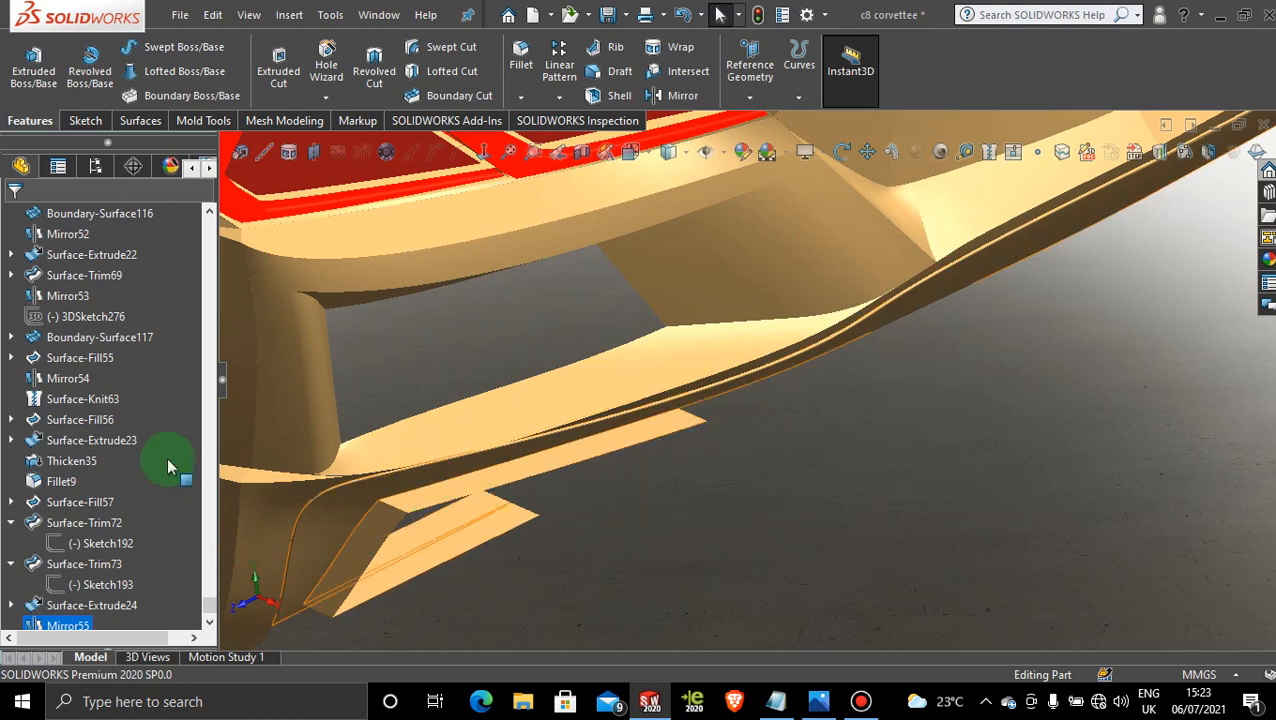
- Delete the mirror feature of the extruded exhaust surface
click(208, 622)
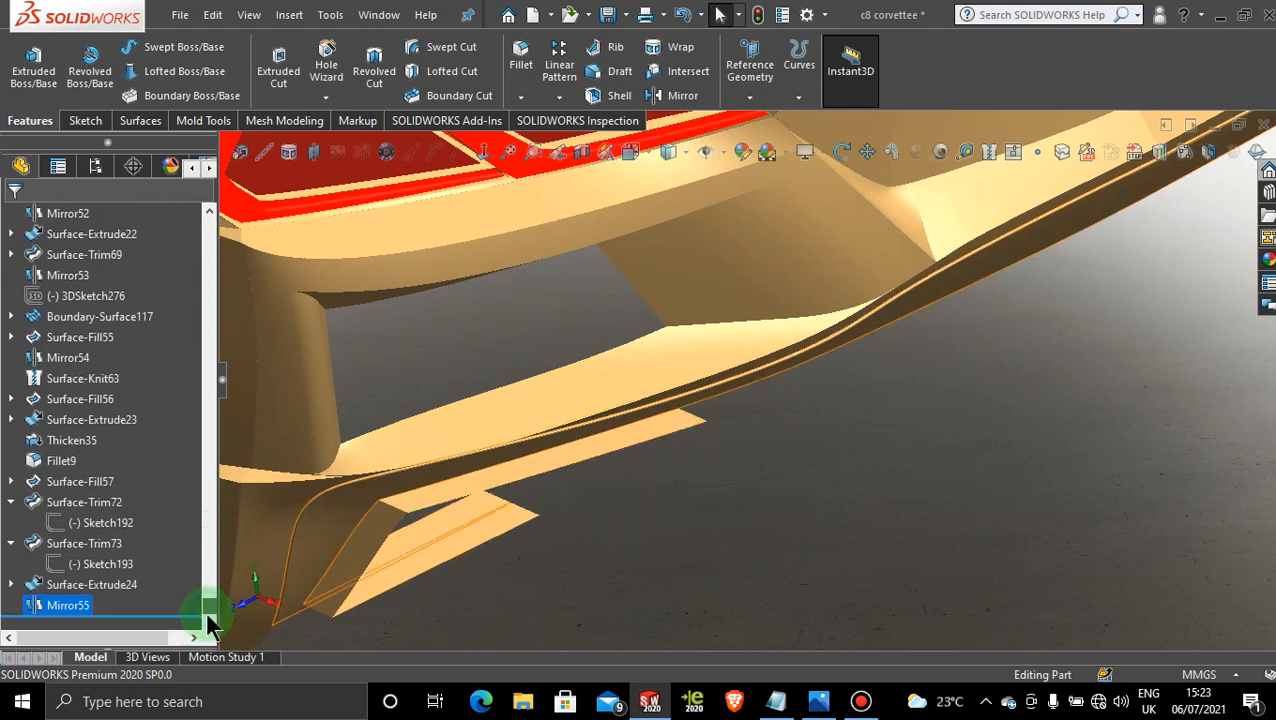
right_click(88, 605)
click(150, 430)
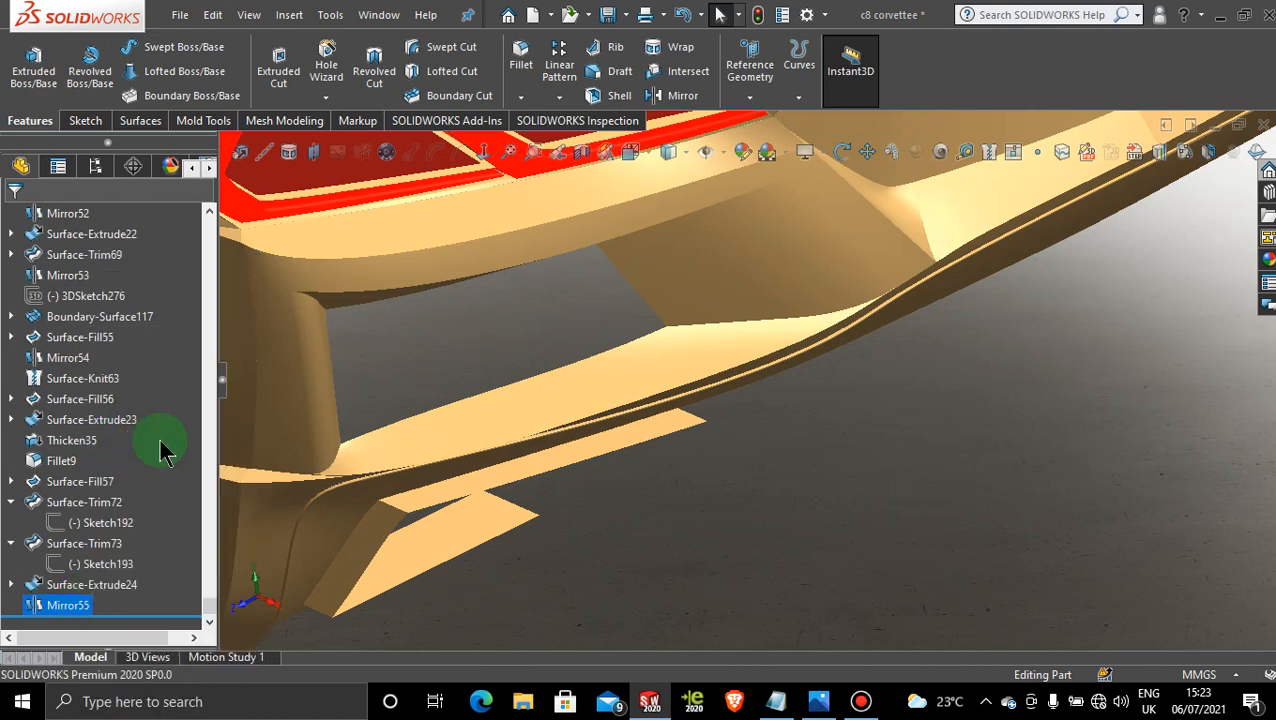
click(757, 258)
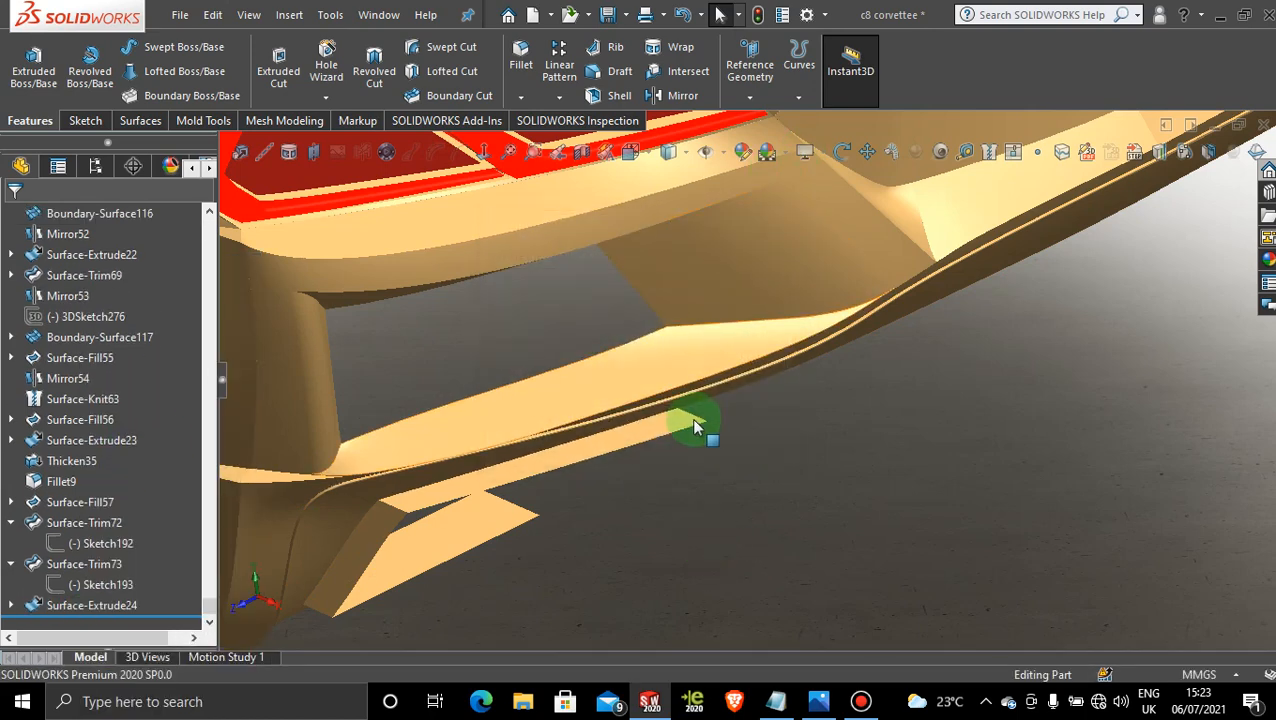
- Start a 3D sketch and draw a line about 46.8 mm long along the upper strip of the extruded exhaust surface
click(94, 121)
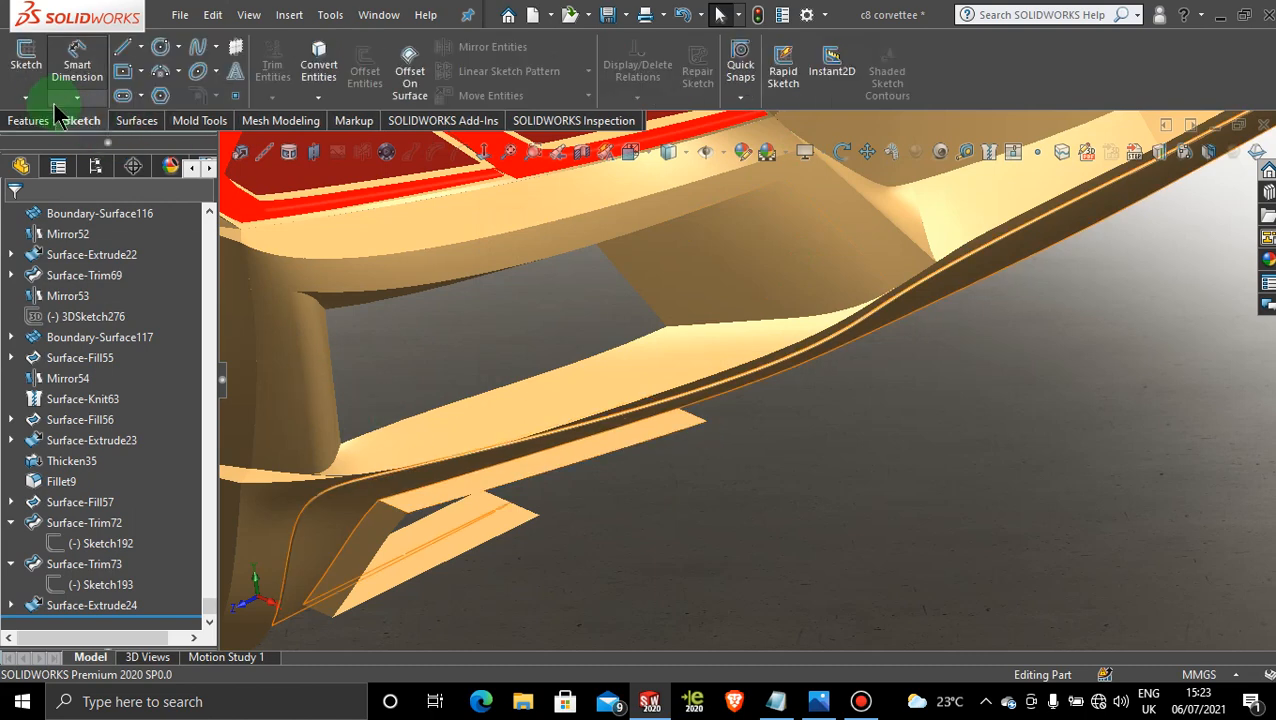
click(26, 96)
click(45, 142)
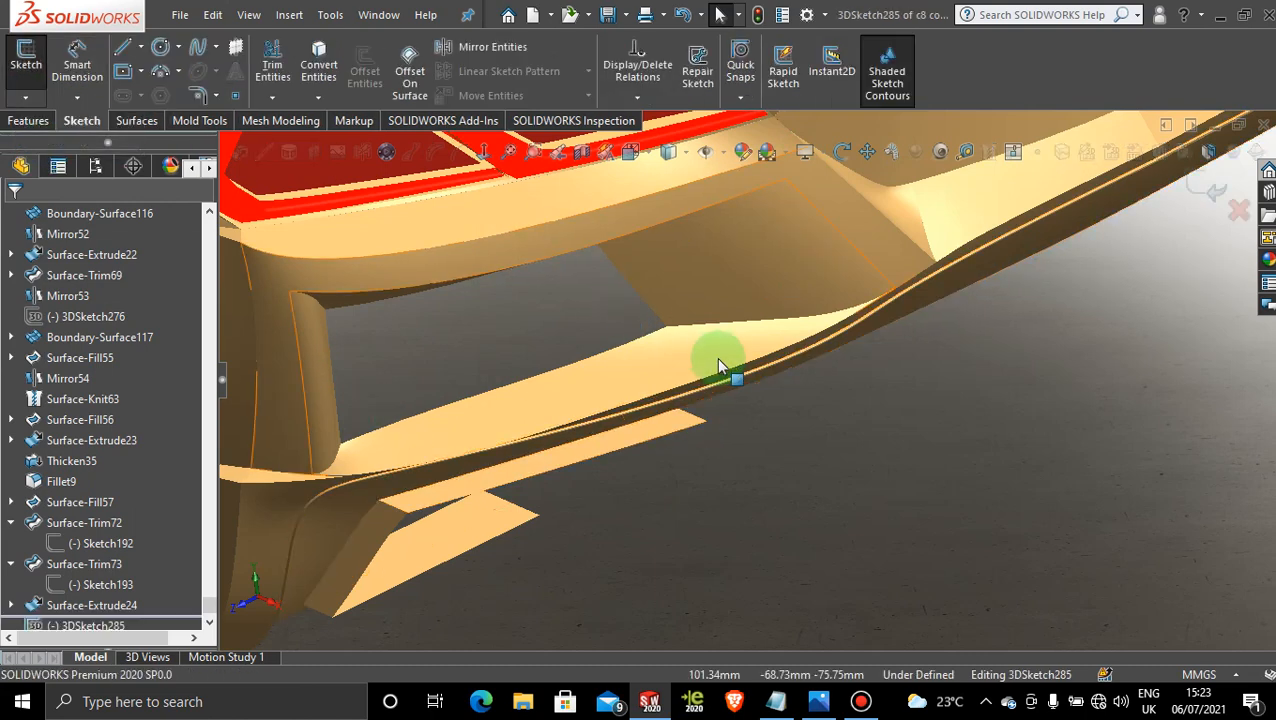
click(124, 49)
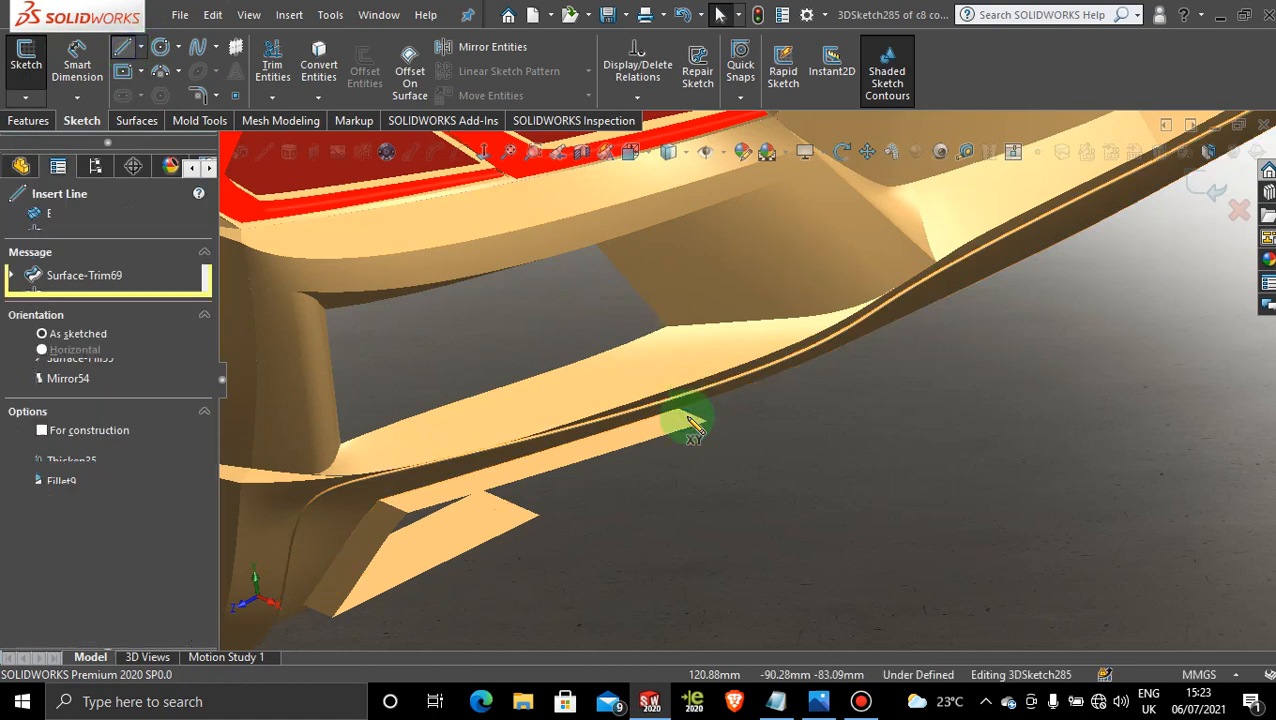
scroll(656, 452, down, 5)
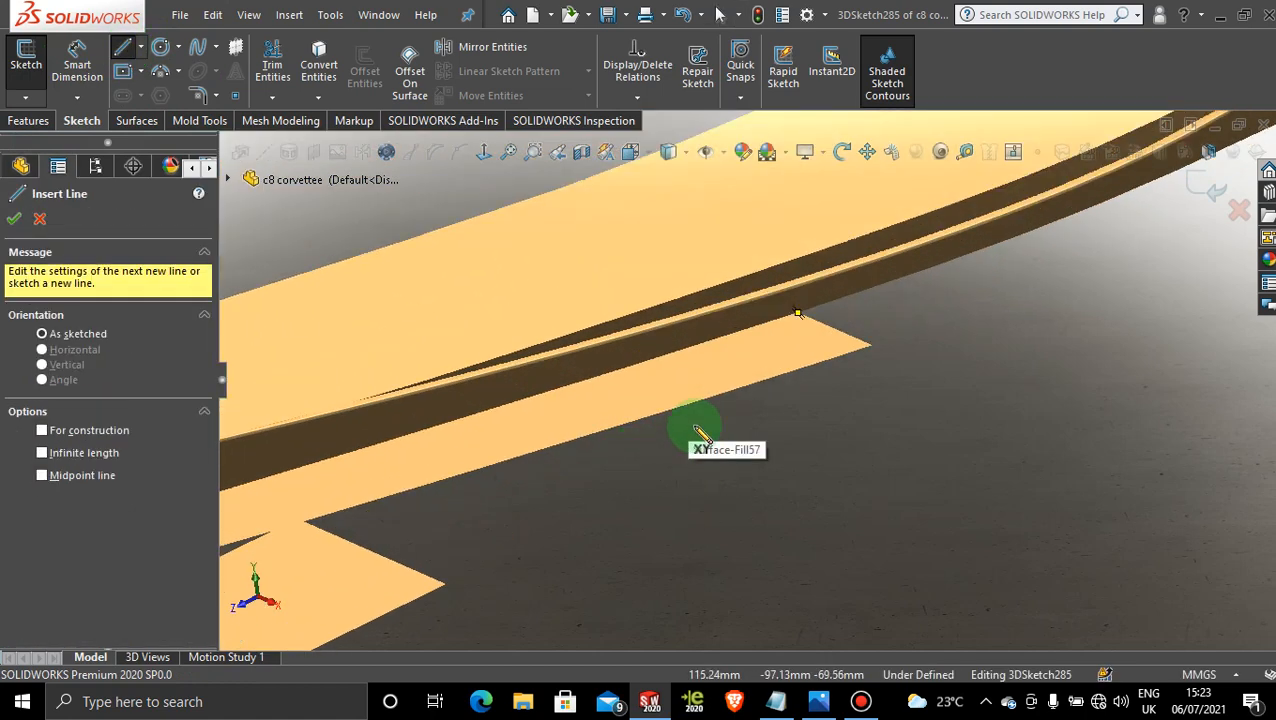
click(797, 314)
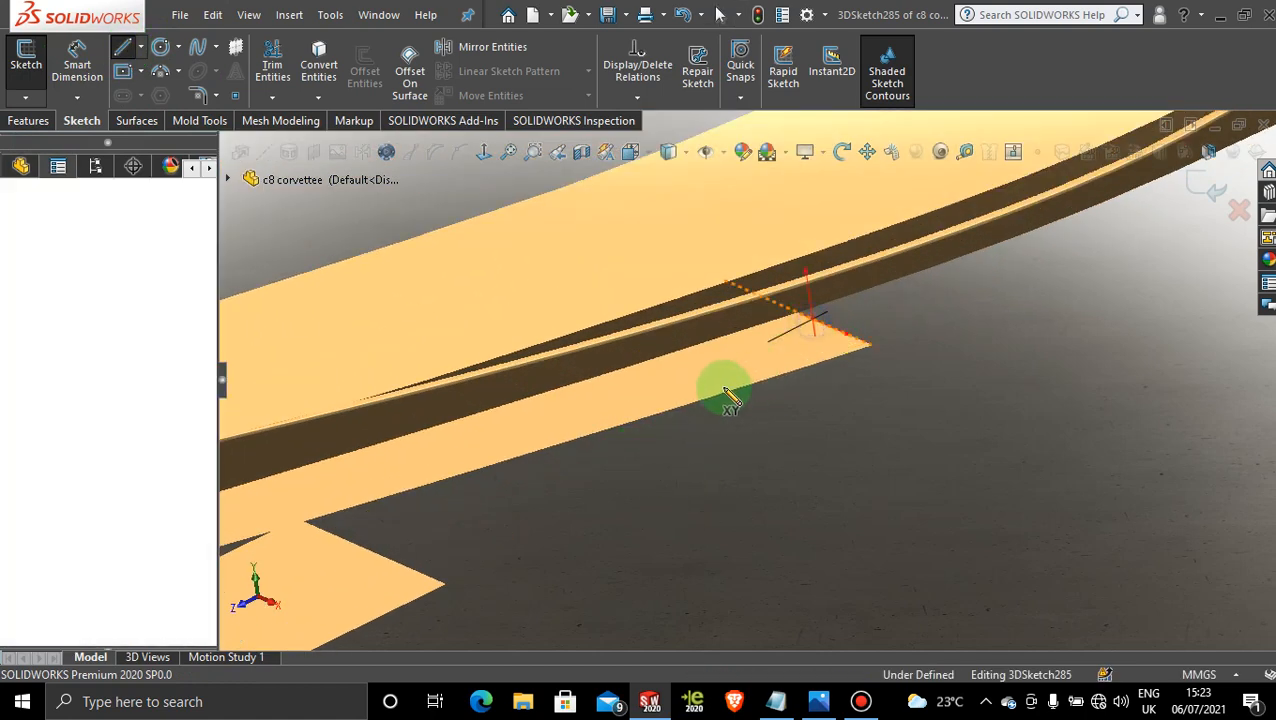
scroll(700, 395, up, 3)
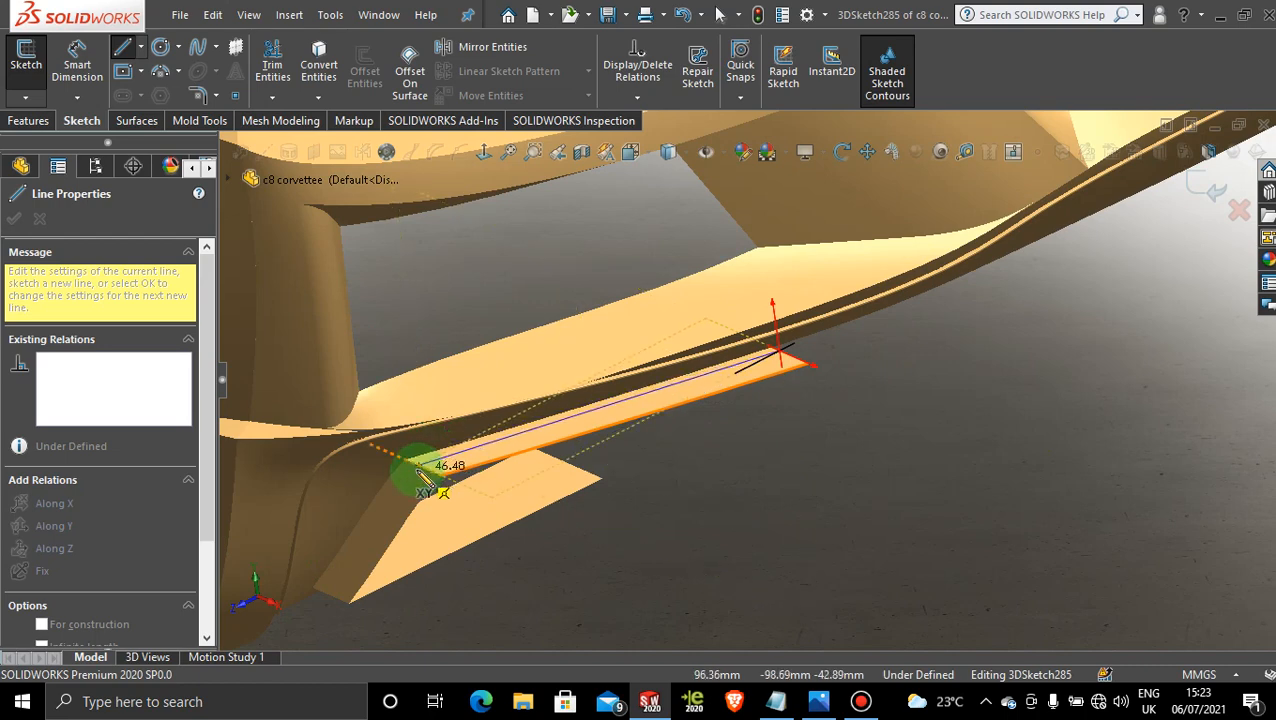
scroll(527, 432, down, 3)
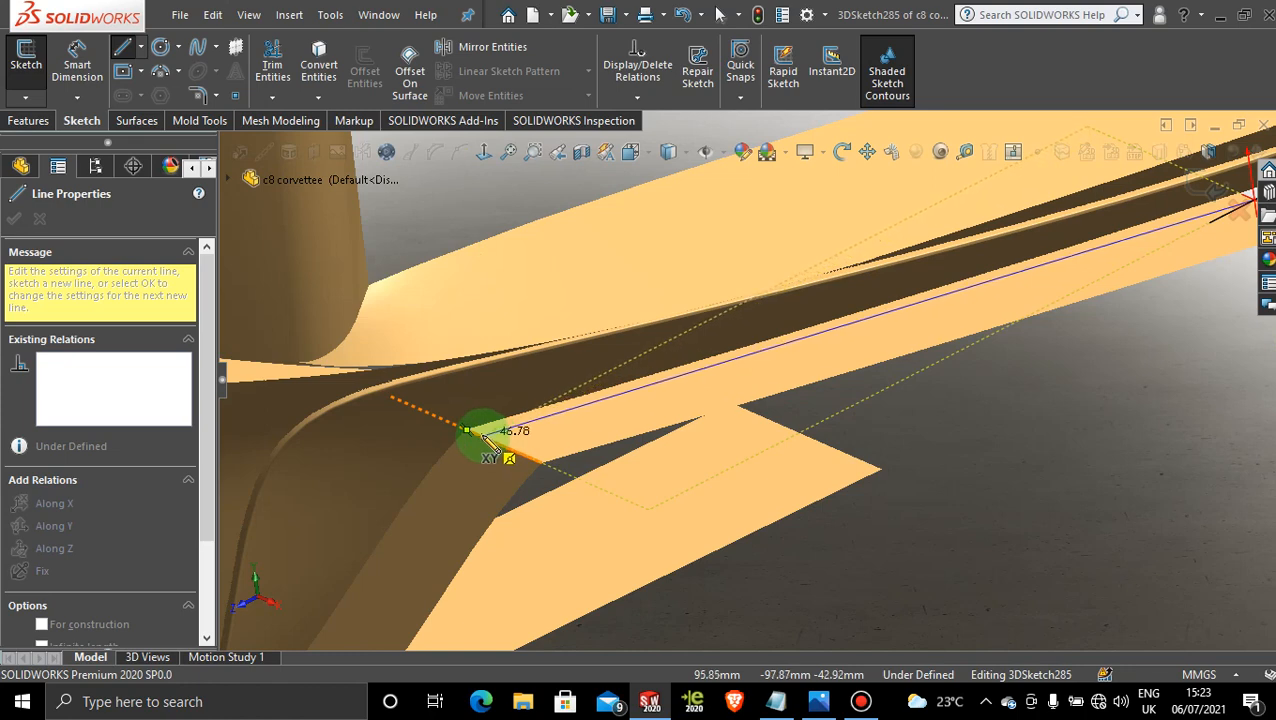
click(482, 437)
- Continue the chain with a line about 25 mm long down the slanted side and one about 39 mm long along the lower strip
middle_drag(447, 470, 520, 545)
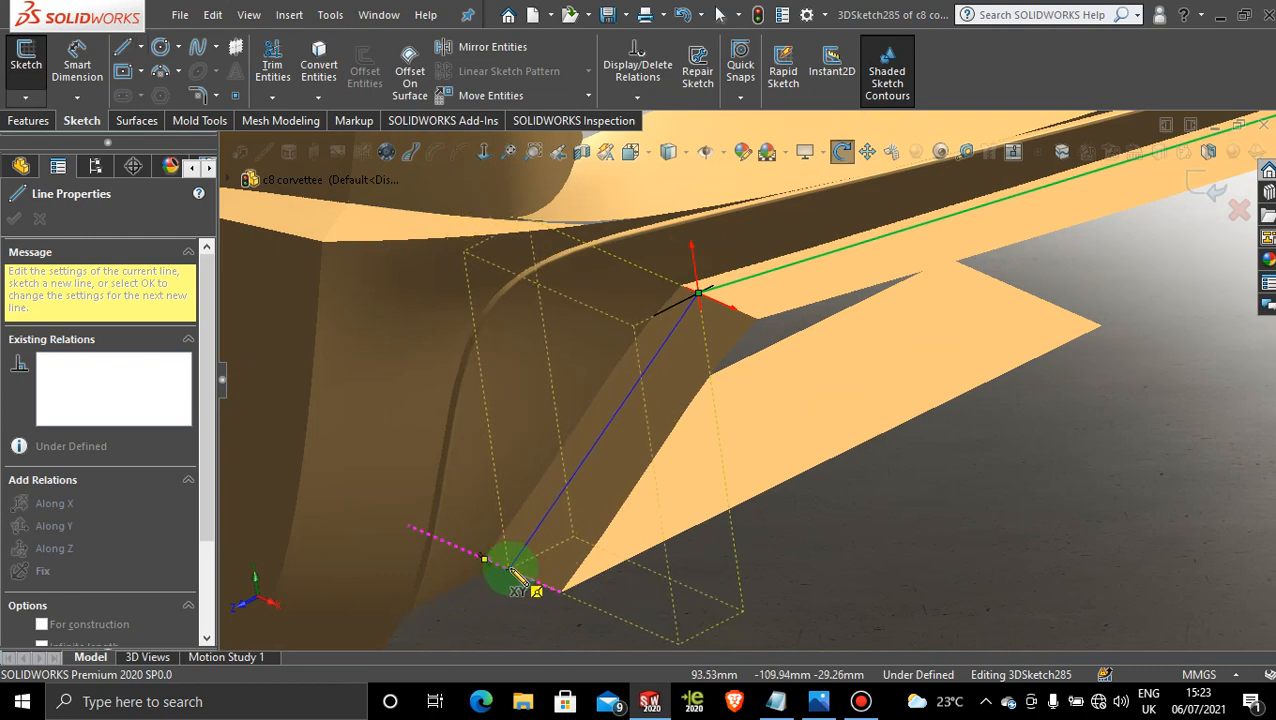
middle_drag(511, 571, 518, 577)
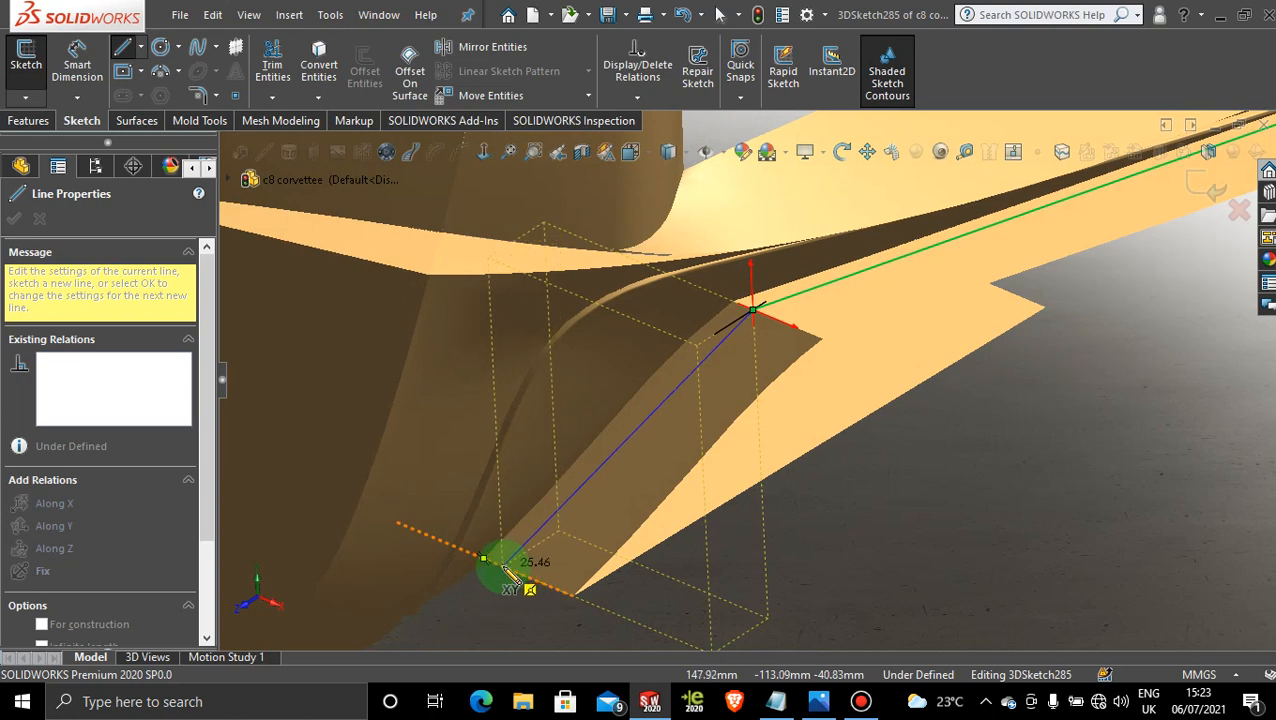
click(504, 568)
scroll(752, 318, up, 1)
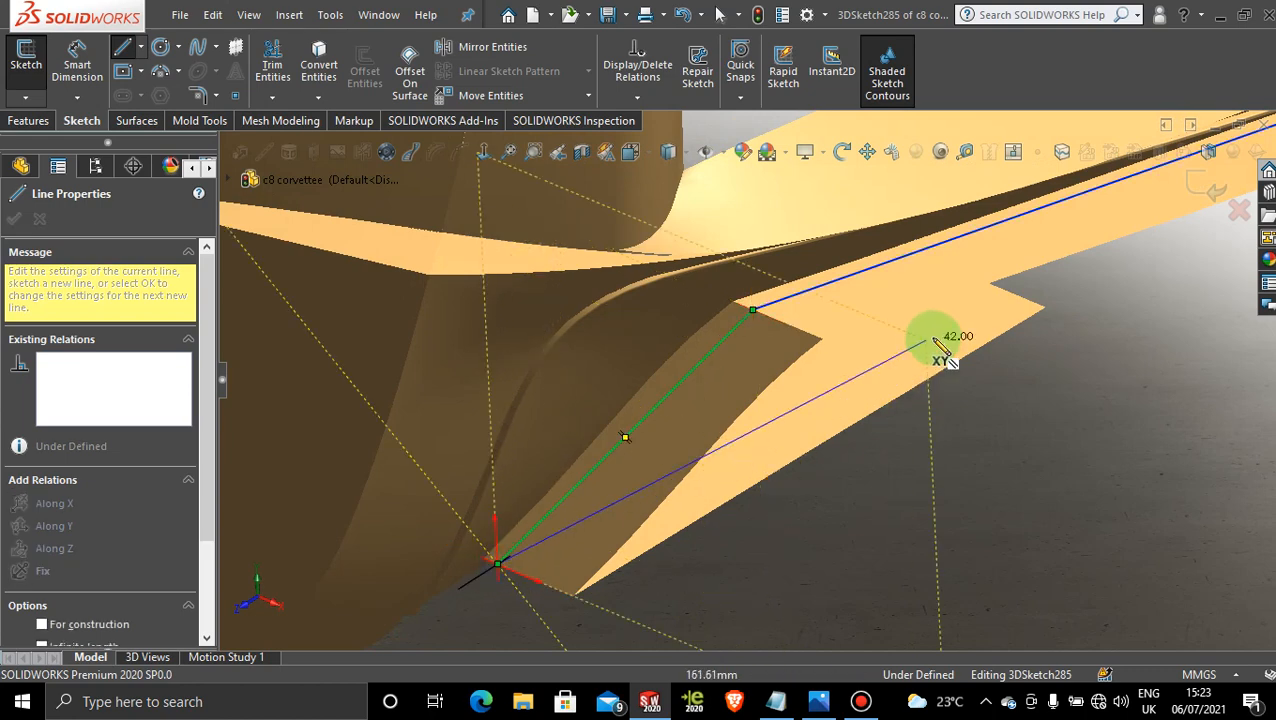
middle_drag(940, 372, 905, 343)
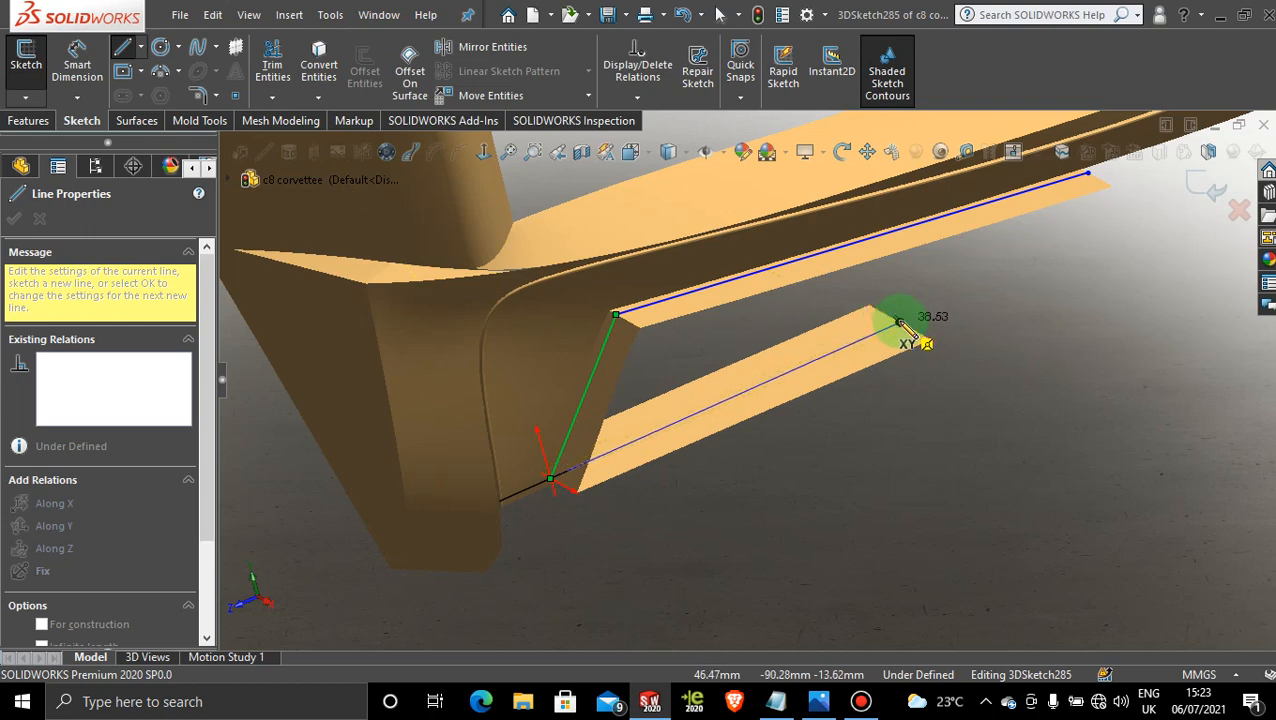
click(900, 322)
key(Escape)
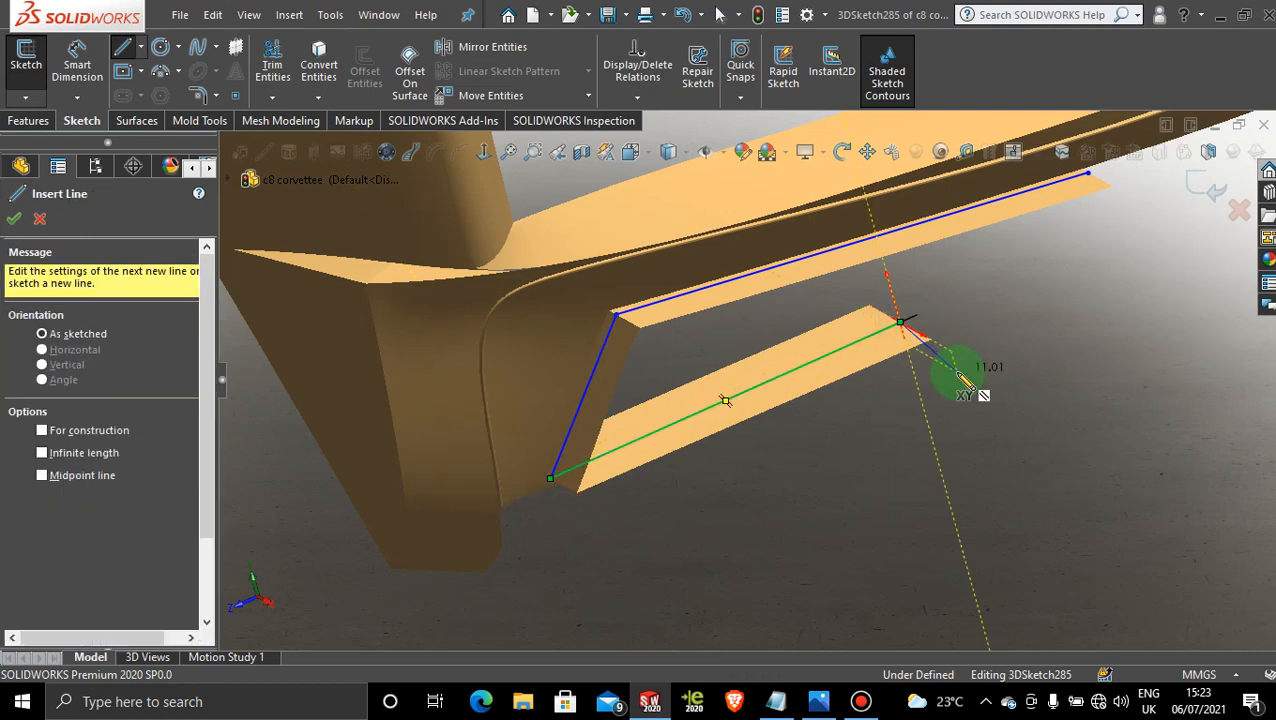
key(Escape)
- Trim the extruded exhaust surface with the 3D sketch, removing the portion outside the sketched lines
click(140, 121)
click(685, 72)
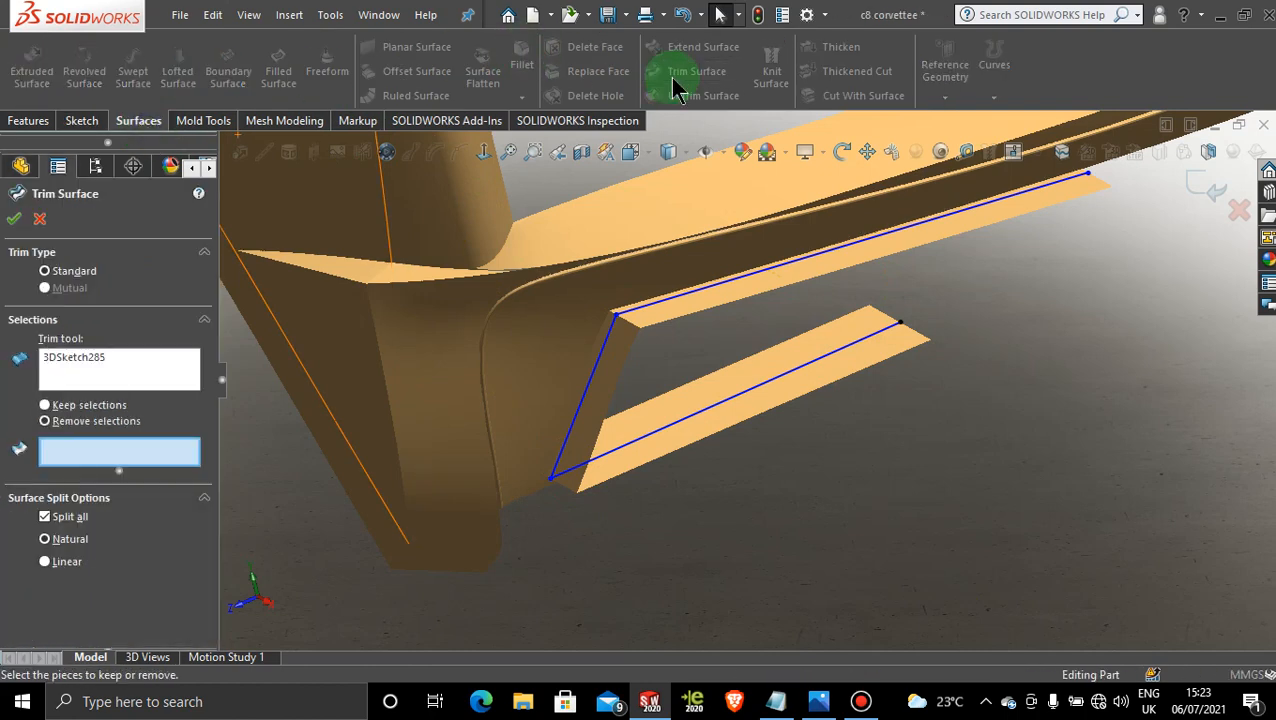
click(872, 256)
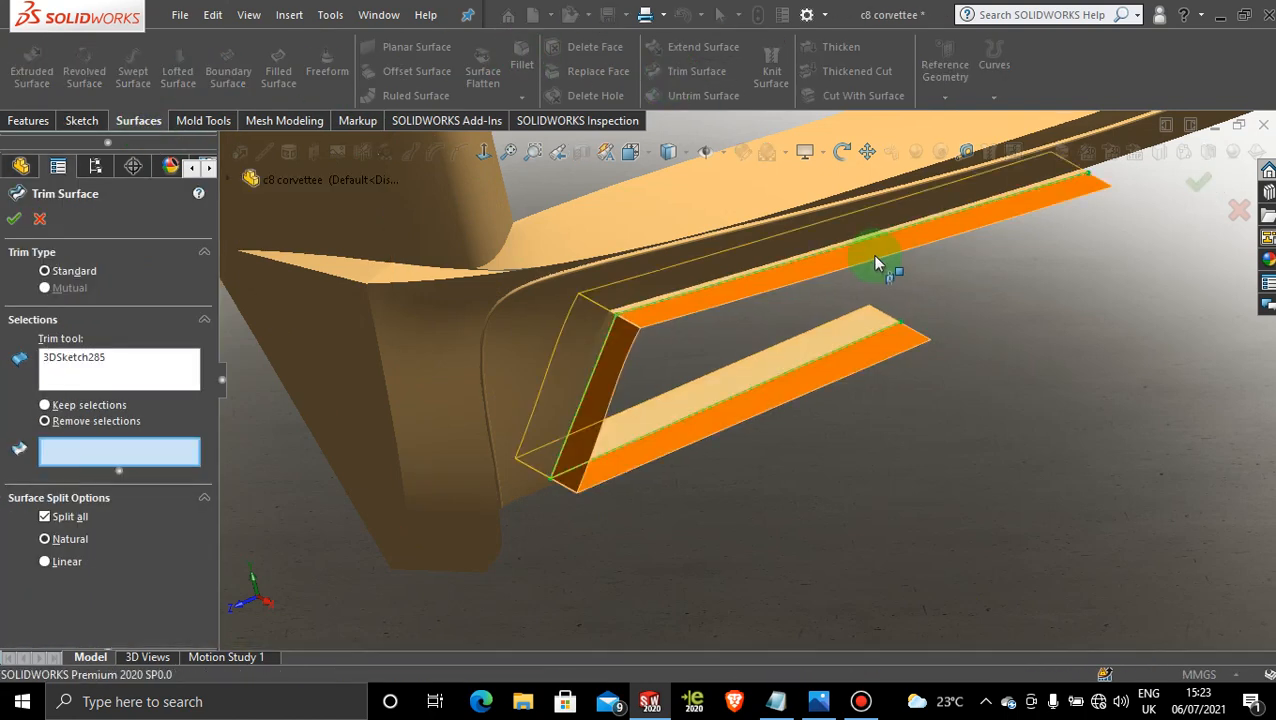
click(12, 219)
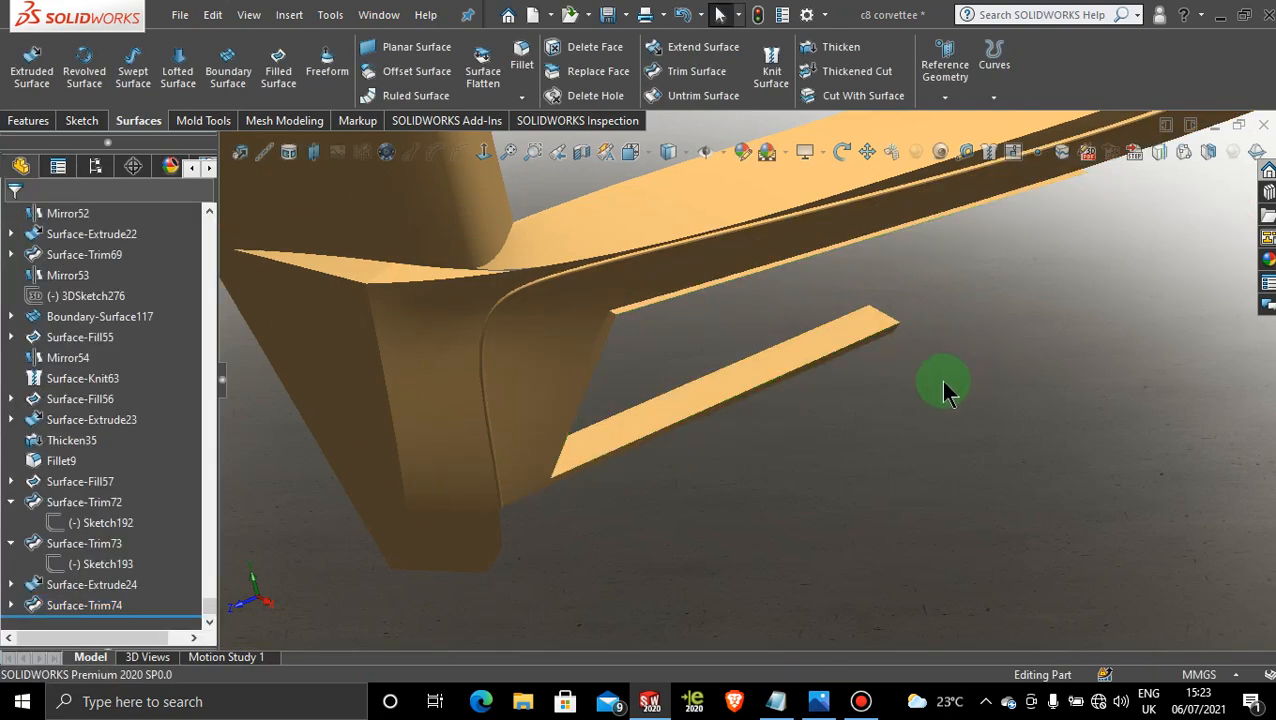
- Set up a Thicken of the trimmed exhaust surface with a thickness of 1 mm
middle_drag(943, 382, 518, 420)
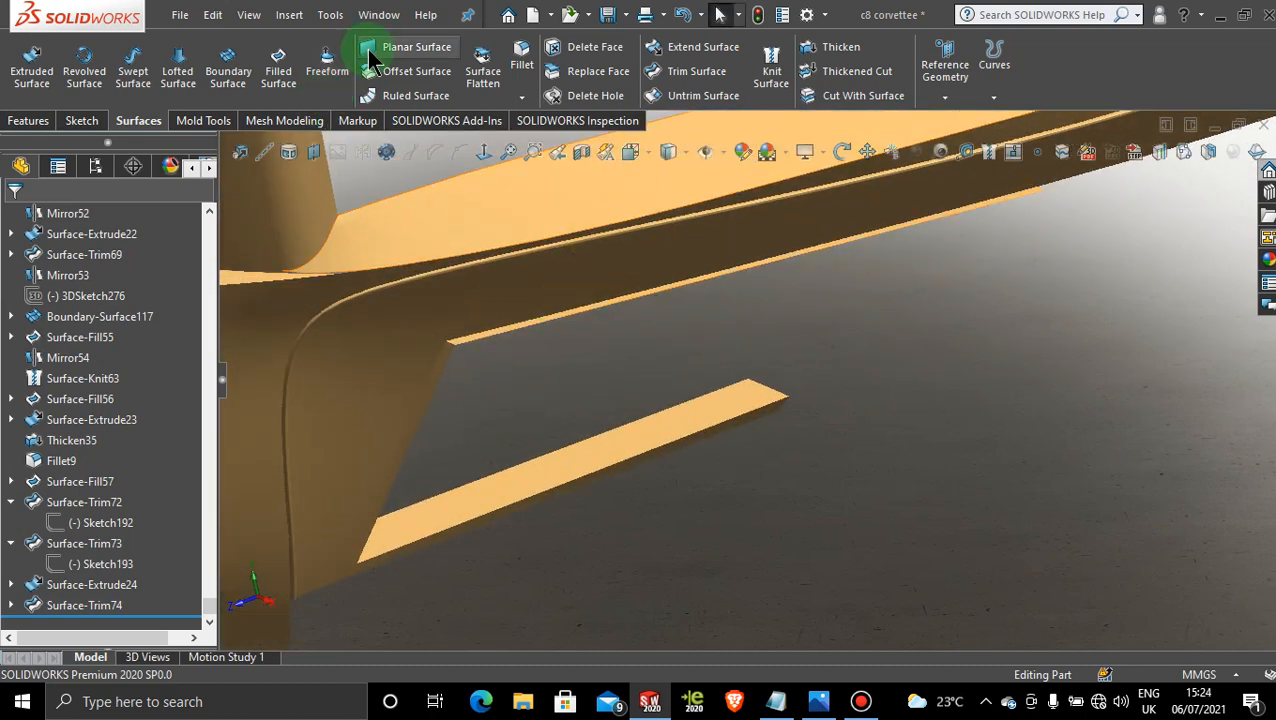
click(838, 47)
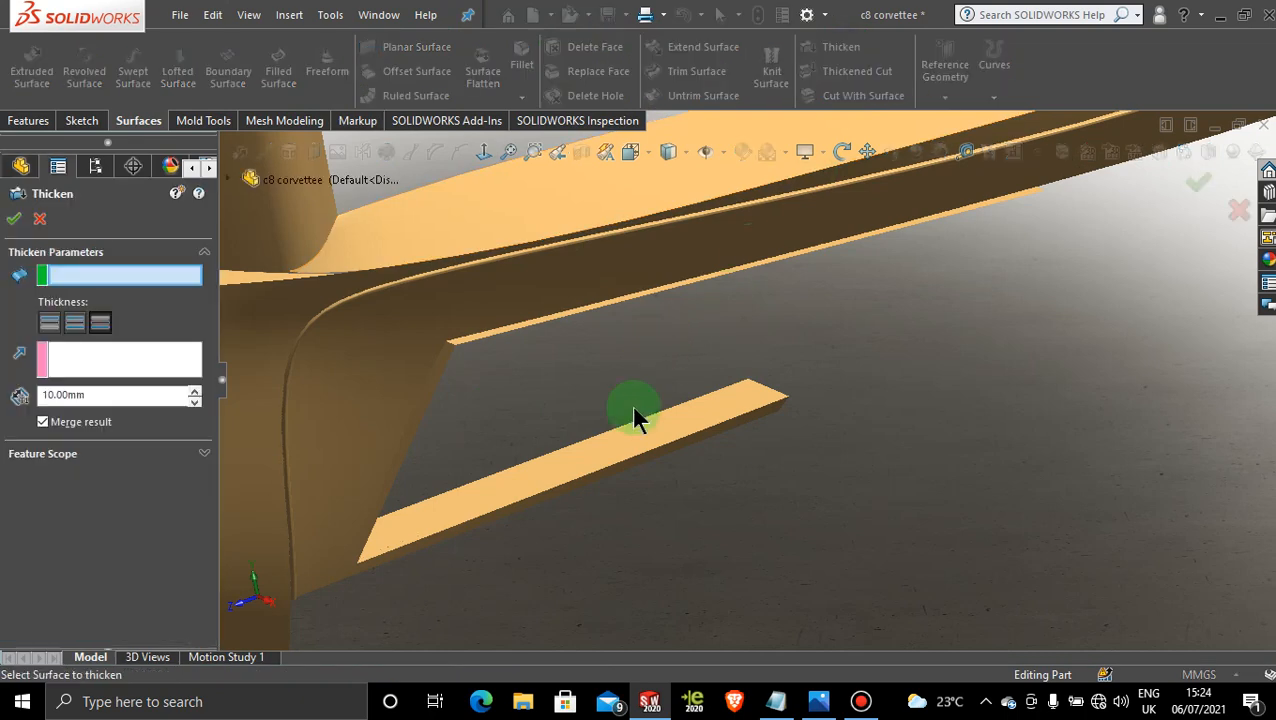
click(629, 435)
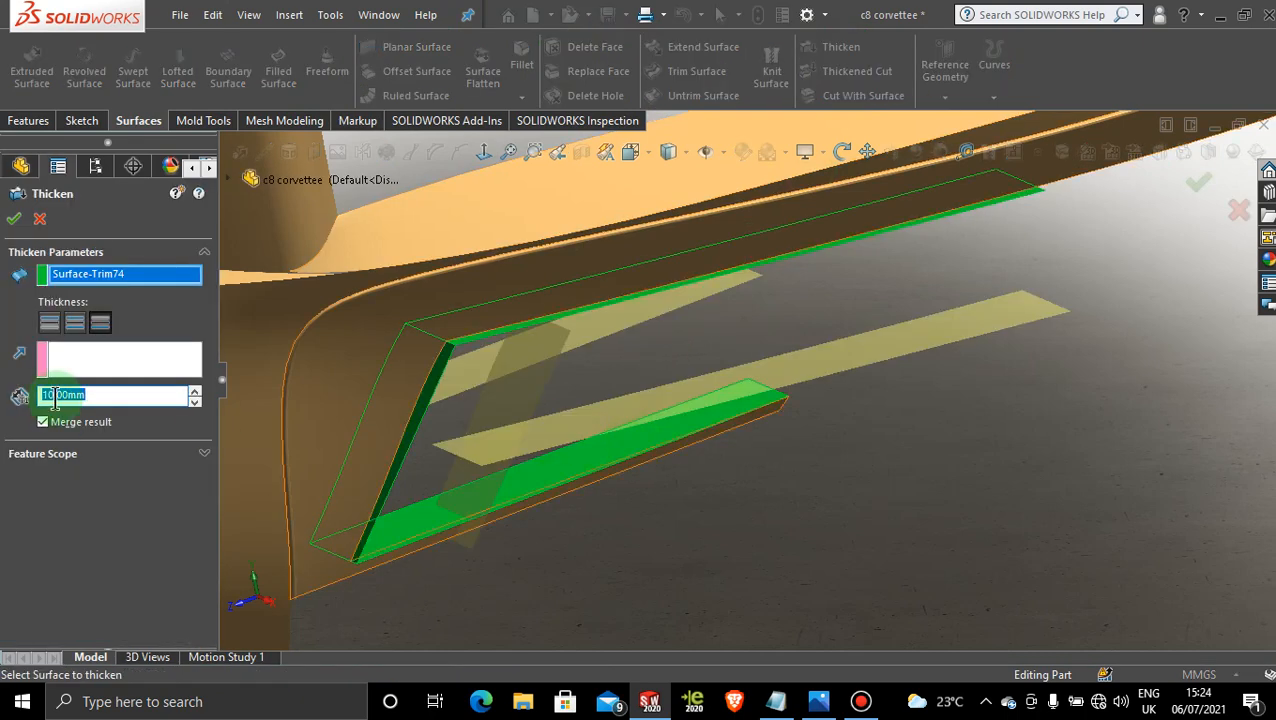
text(1)
key(Return)
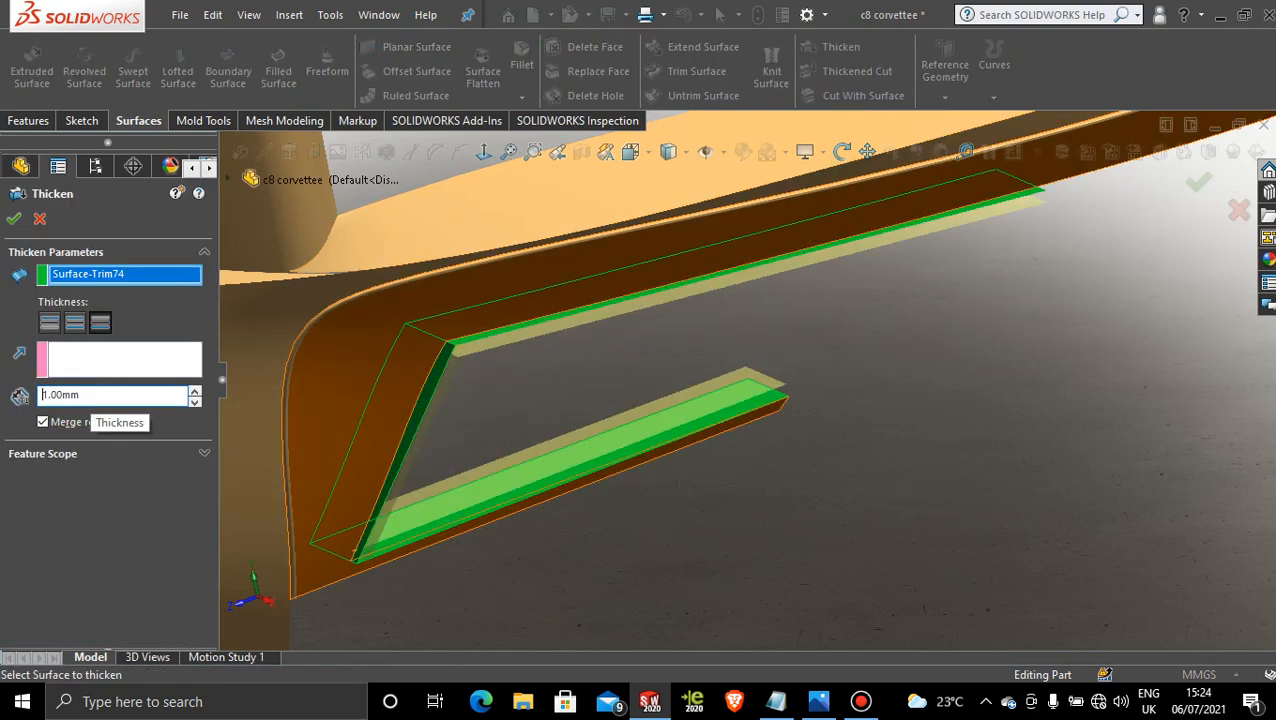
- Reduce the thickness to 0.5 mm and thicken the trimmed exhaust surface
scroll(932, 469, up, 3)
middle_drag(932, 469, 794, 416)
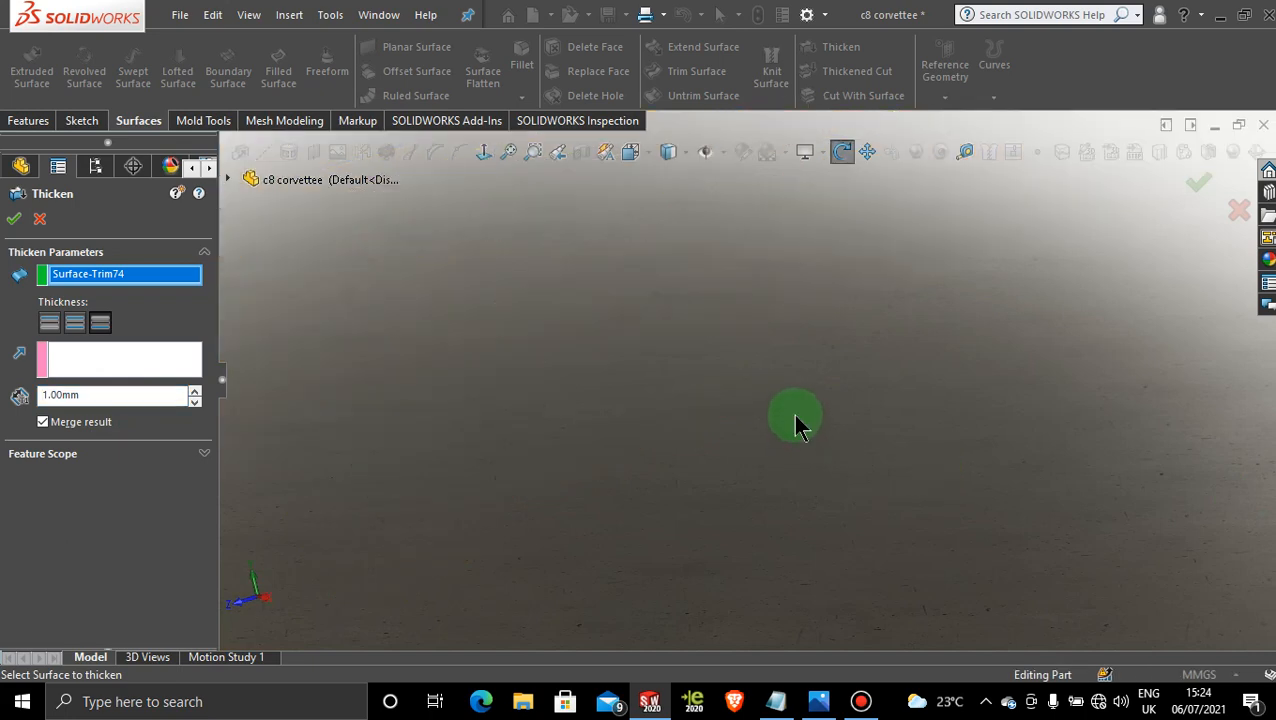
scroll(613, 326, up, 8)
scroll(772, 385, down, 6)
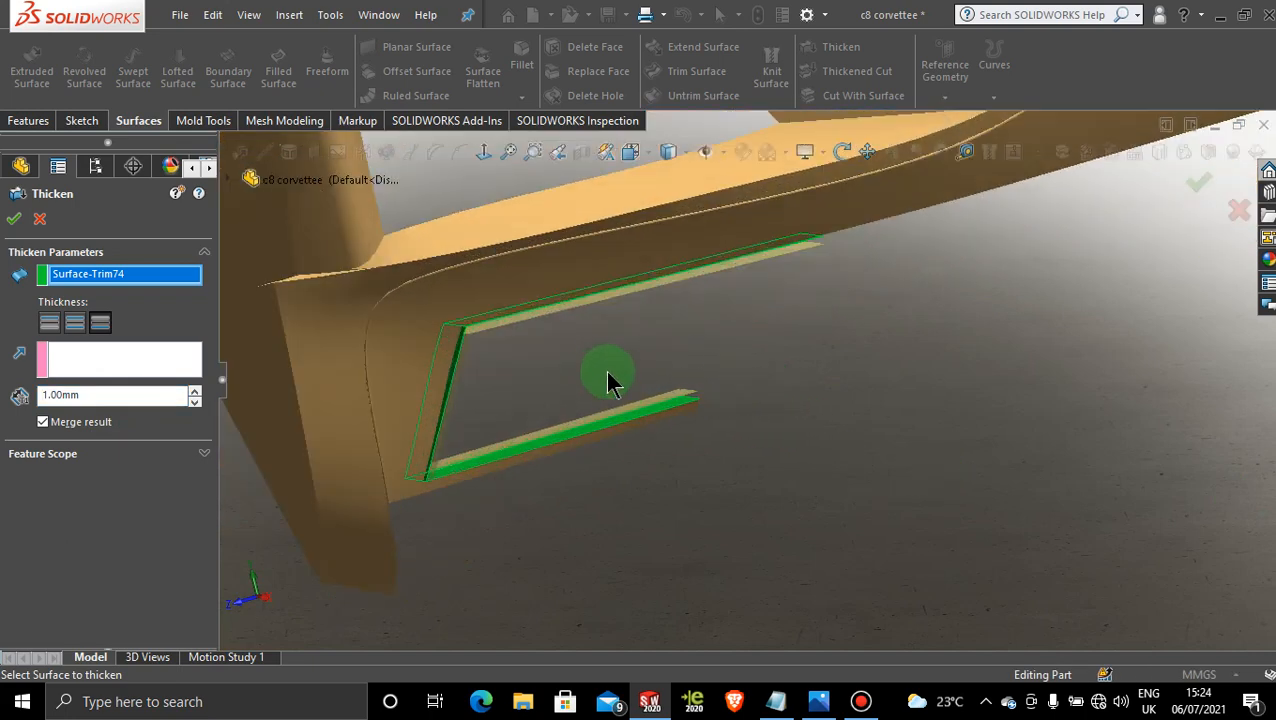
middle_drag(605, 371, 573, 360)
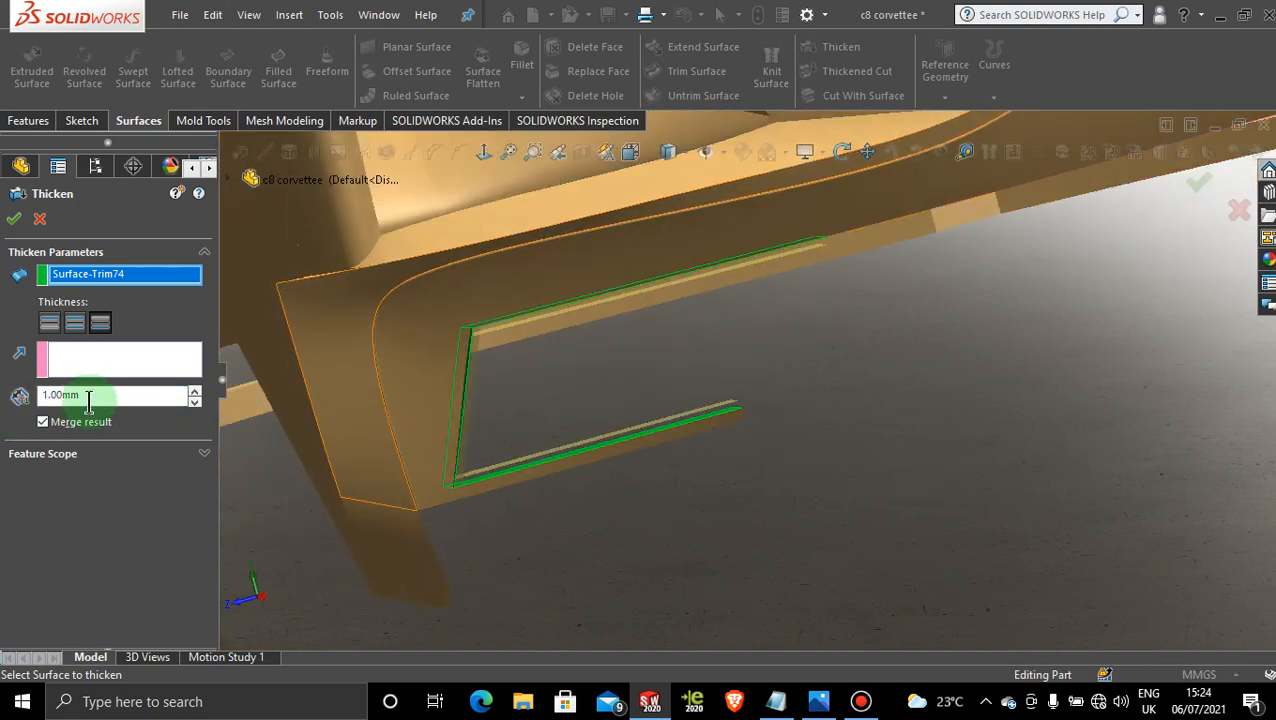
drag(85, 397, 19, 394)
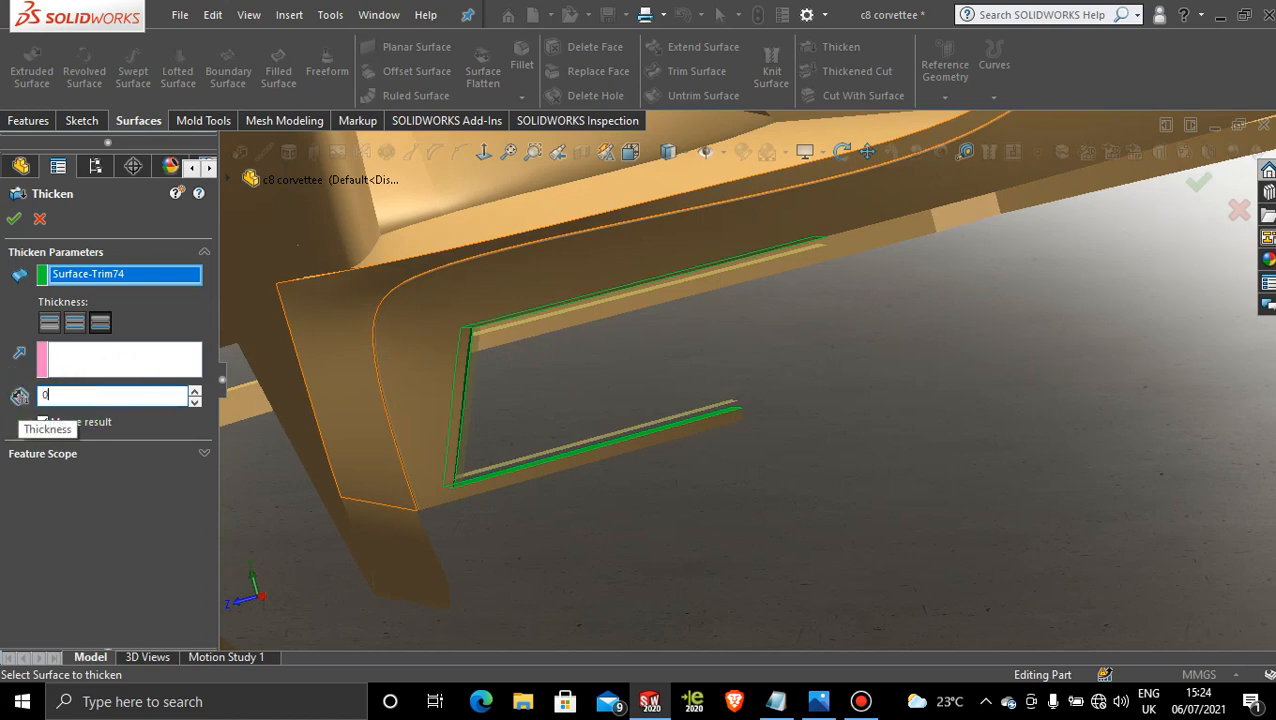
text(0.5)
key(Return)
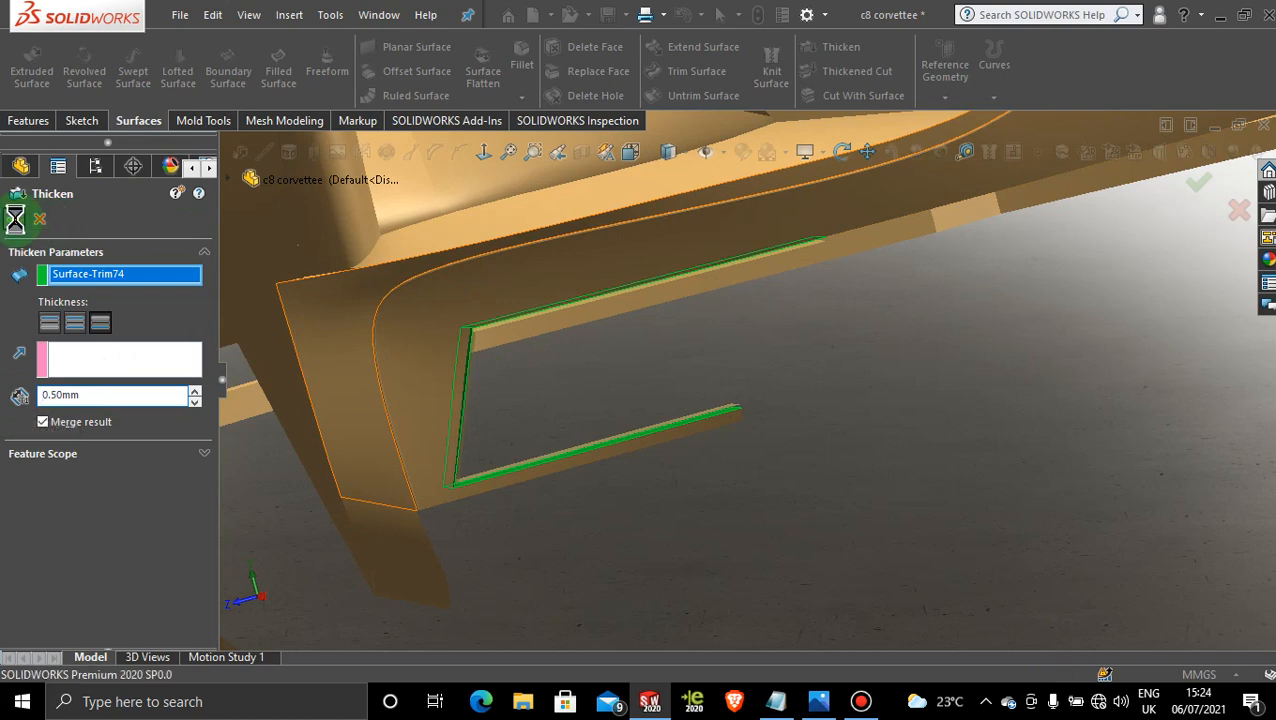
middle_drag(570, 390, 583, 404)
scroll(667, 366, down, 5)
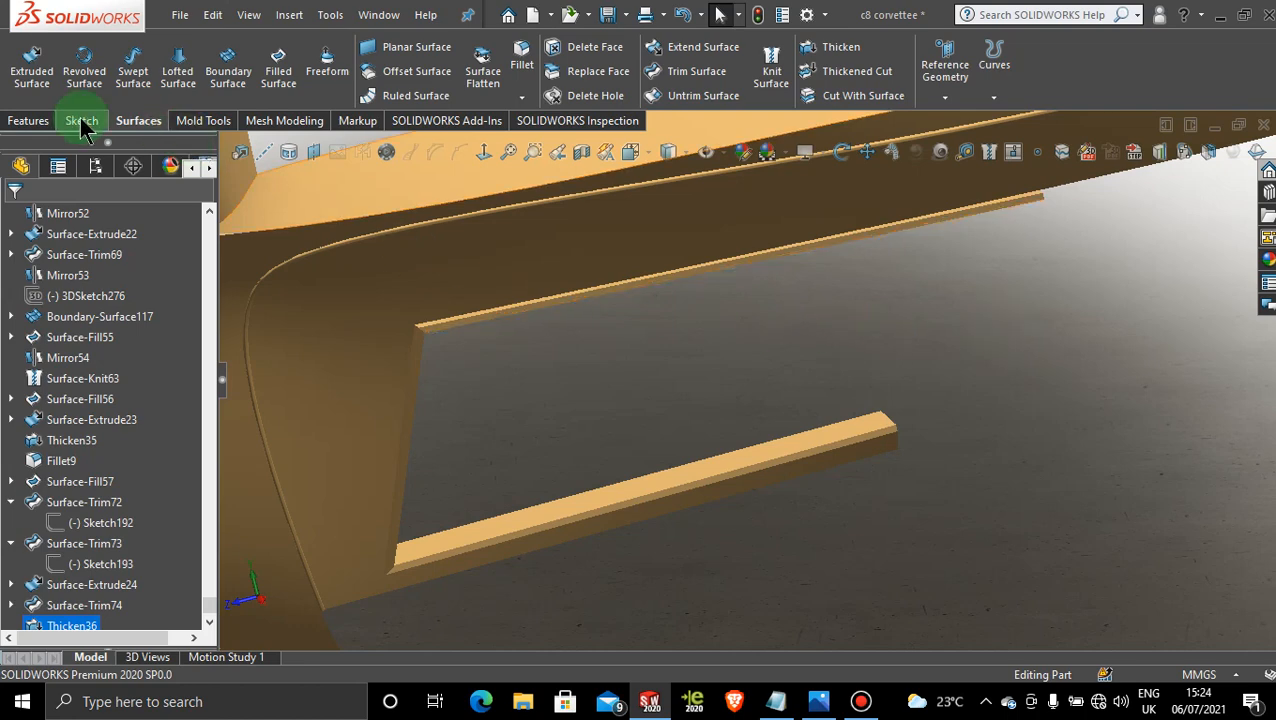
- Set up a mirror of the thickened exhaust feature about the Front Plane and check its preview on the opposite side of the bumper
click(26, 122)
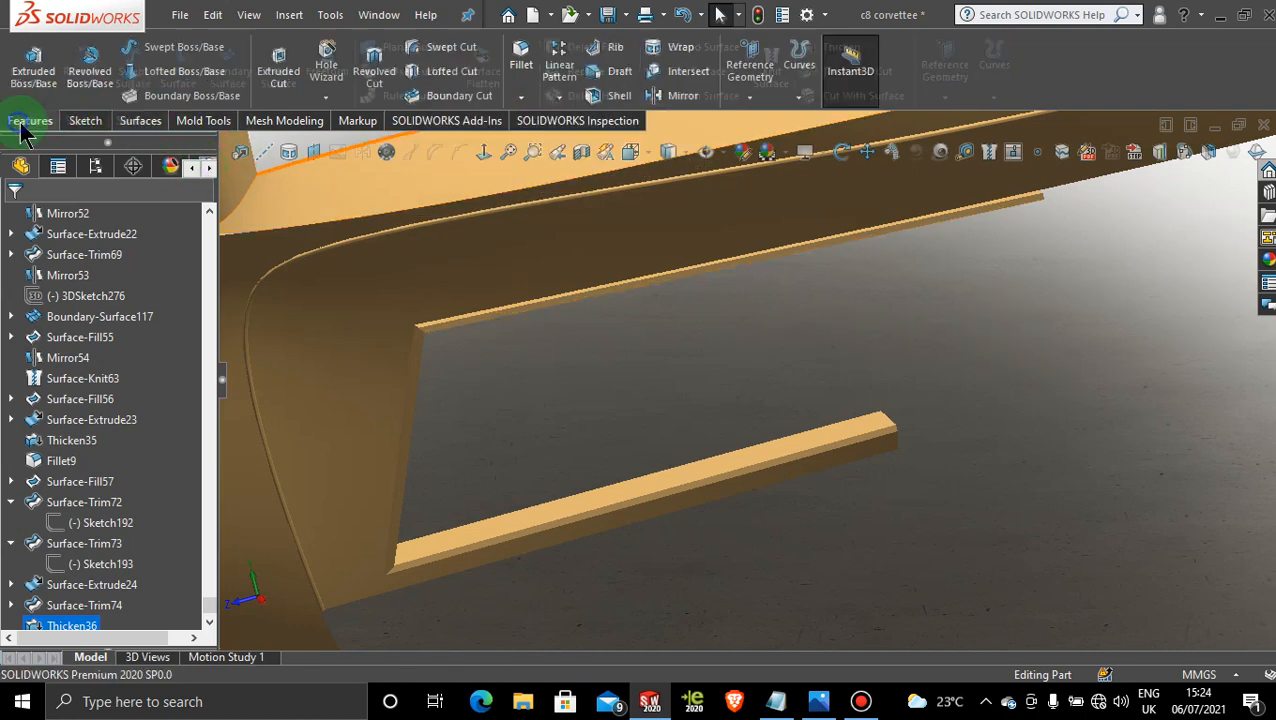
click(670, 95)
click(167, 275)
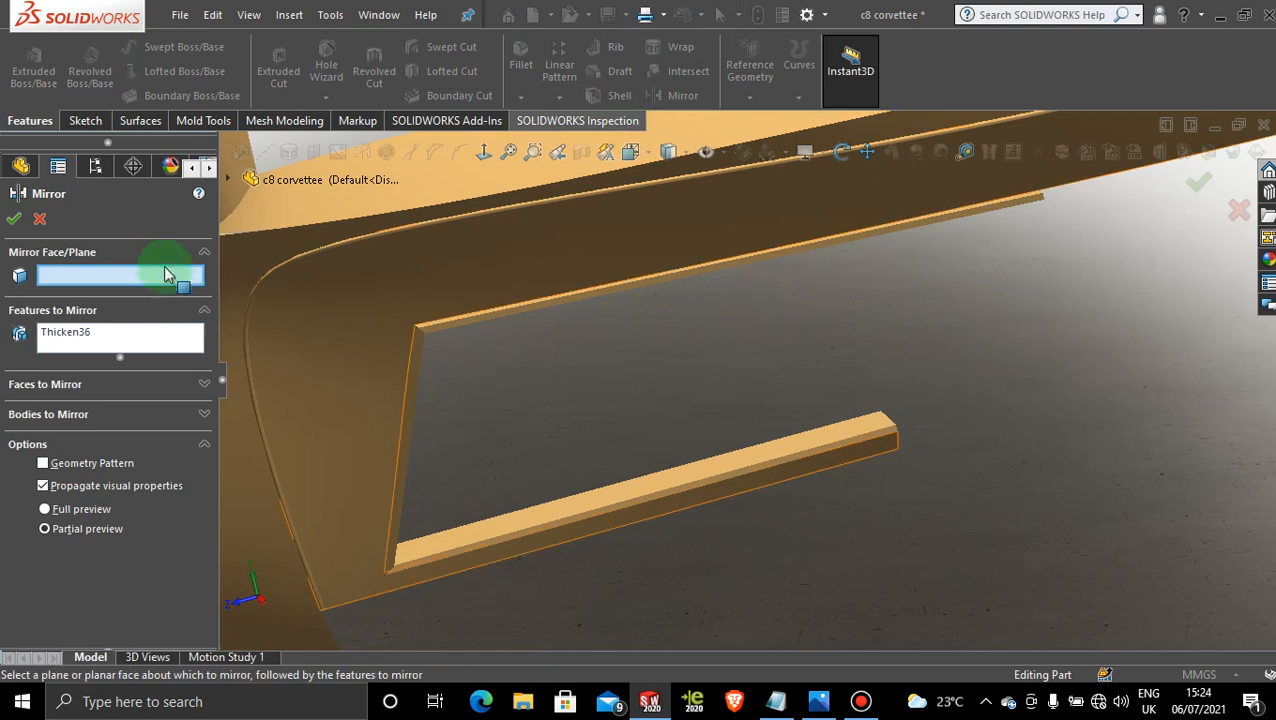
click(228, 180)
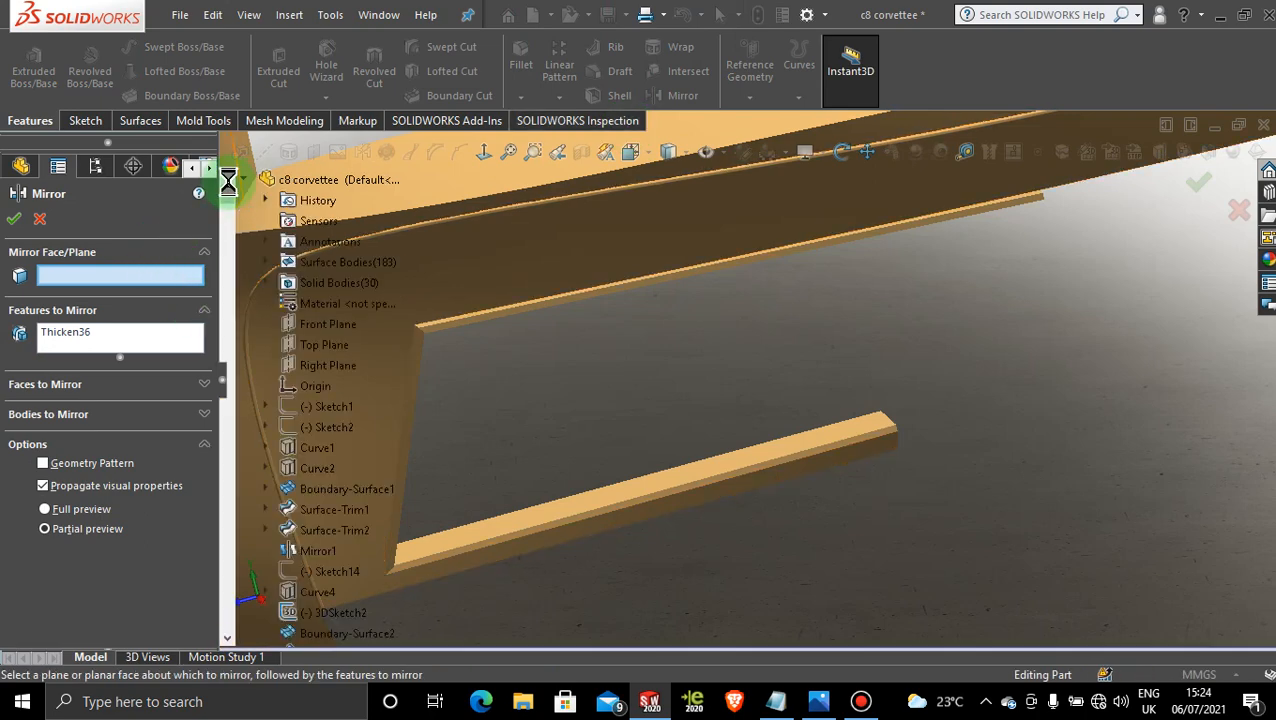
click(338, 326)
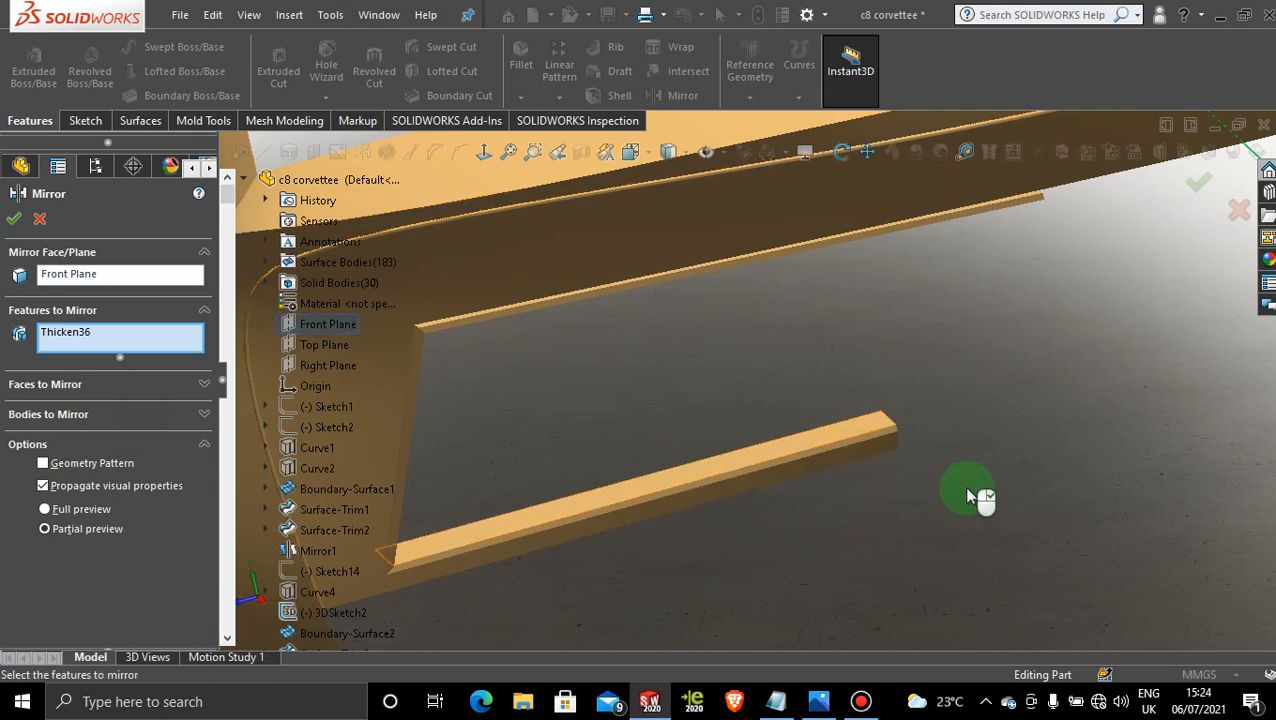
scroll(967, 489, up, 7)
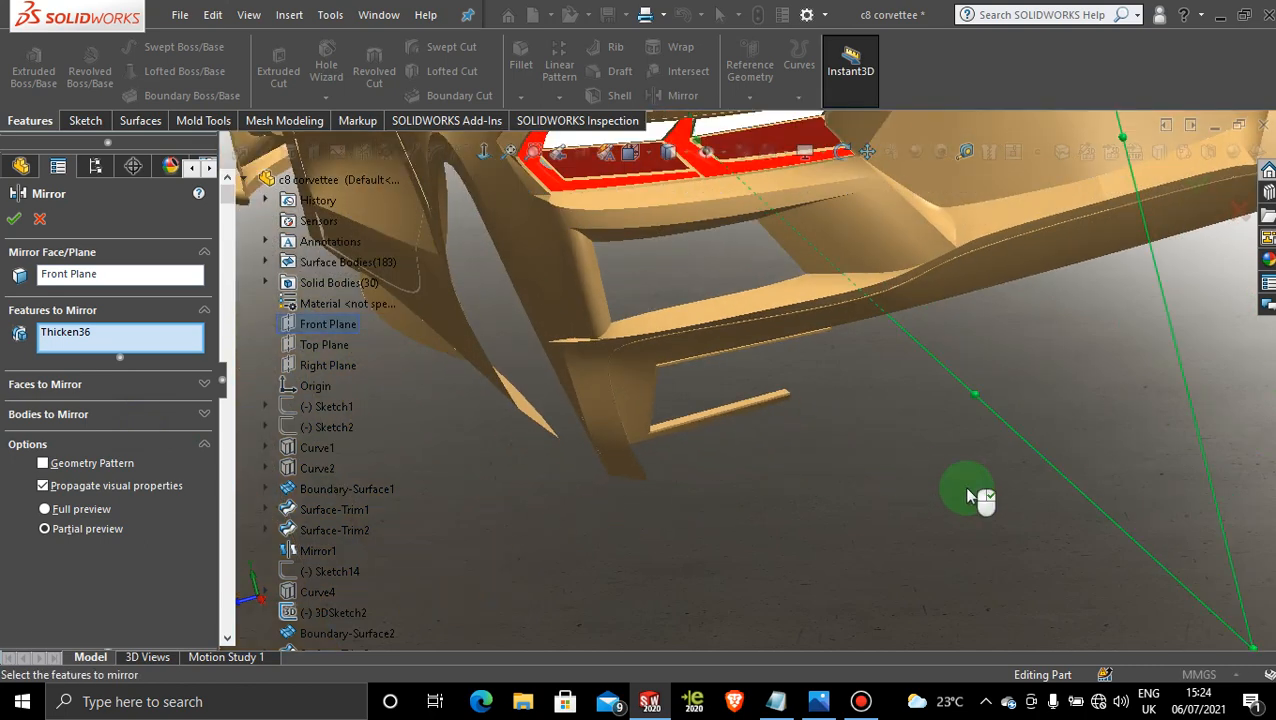
scroll(967, 490, up, 5)
scroll(1033, 352, up, 2)
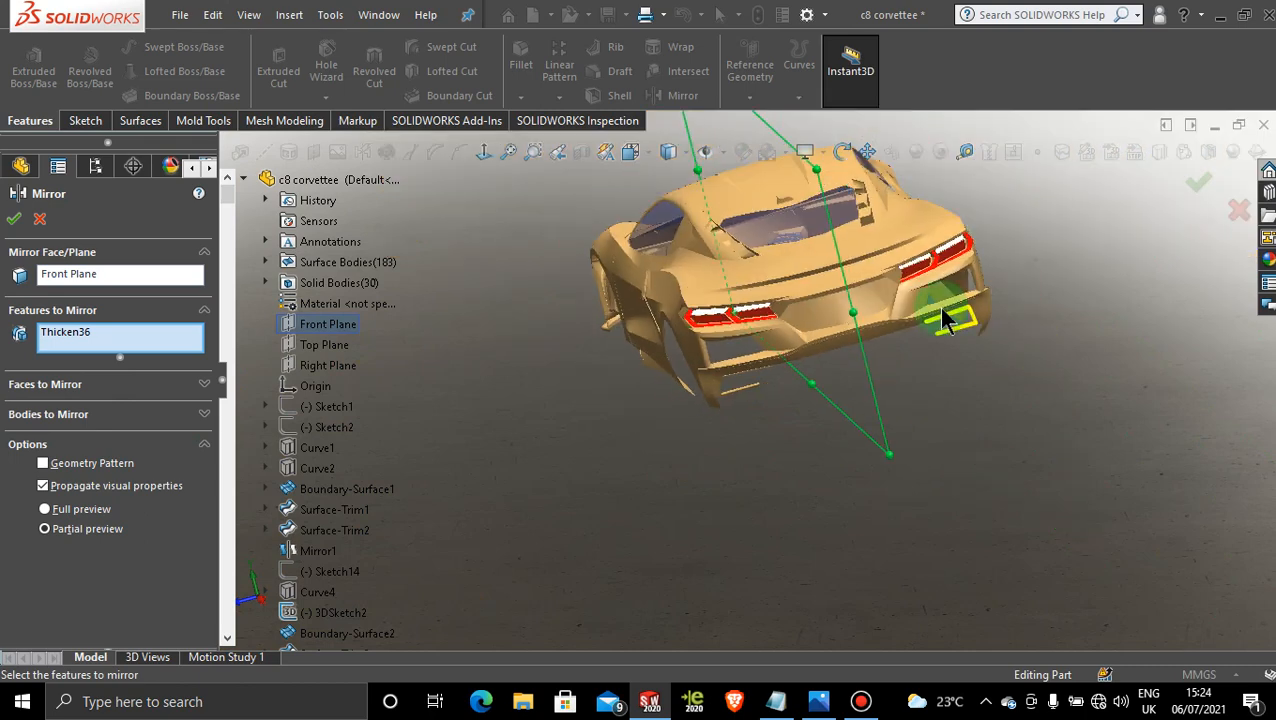
scroll(930, 330, down, 3)
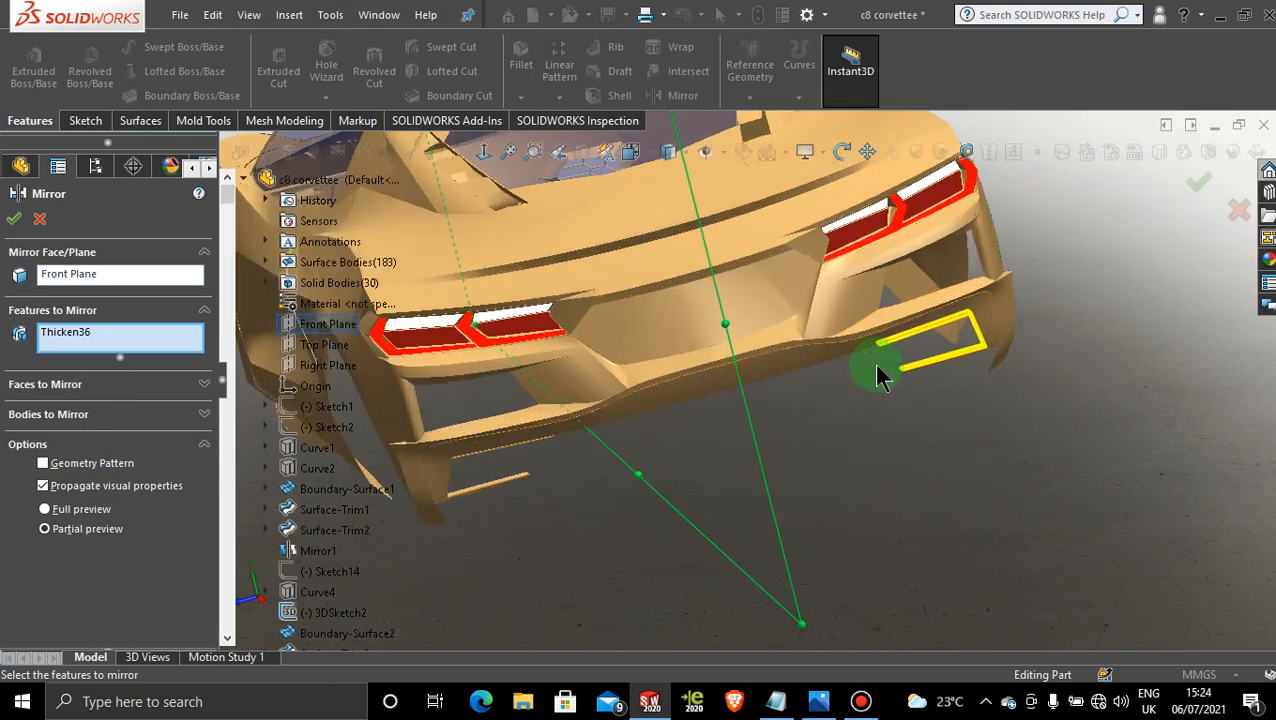
scroll(883, 370, down, 5)
- Clear the feature selection and mirror the thickened exhaust frame as a body about the Front Plane
right_click(73, 338)
click(160, 340)
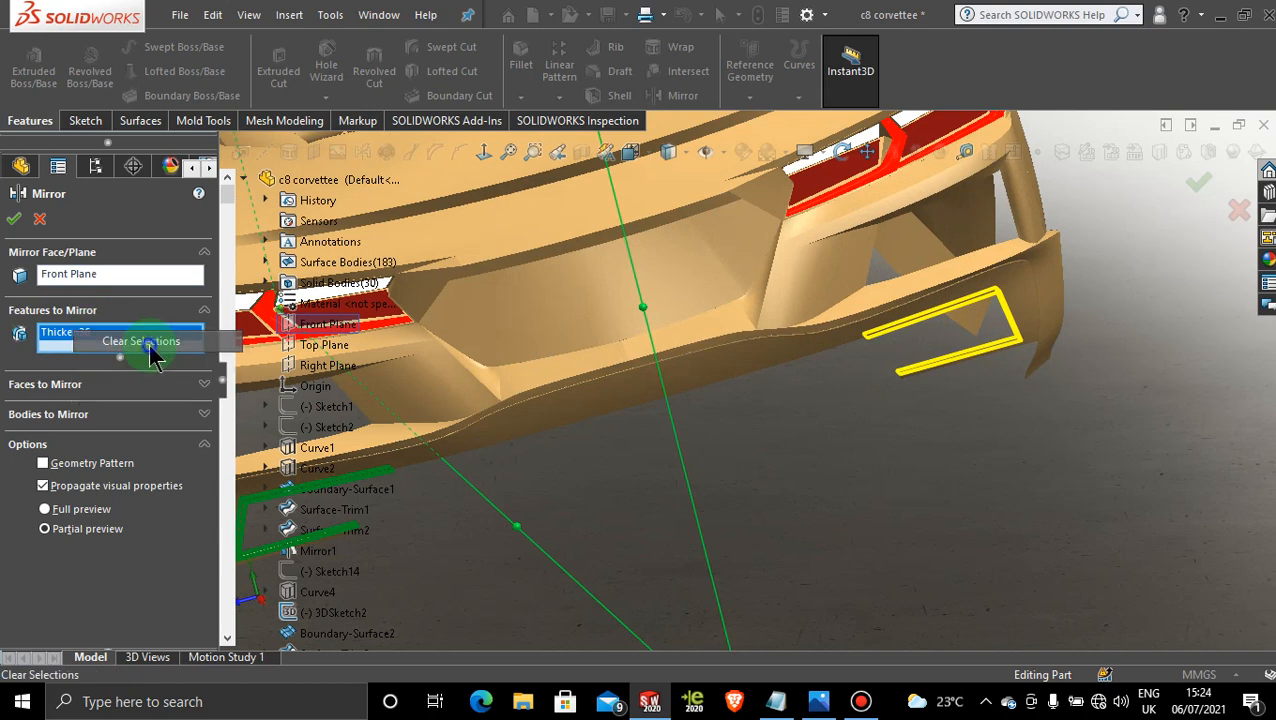
click(135, 414)
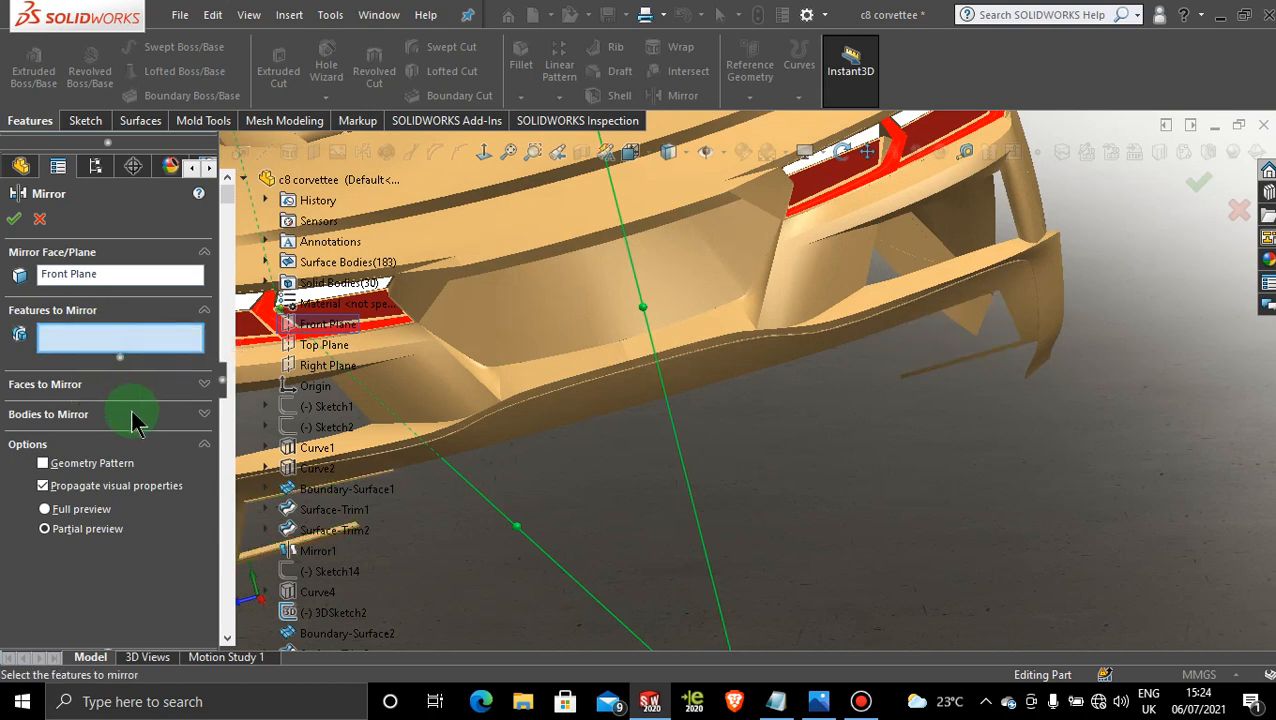
click(269, 554)
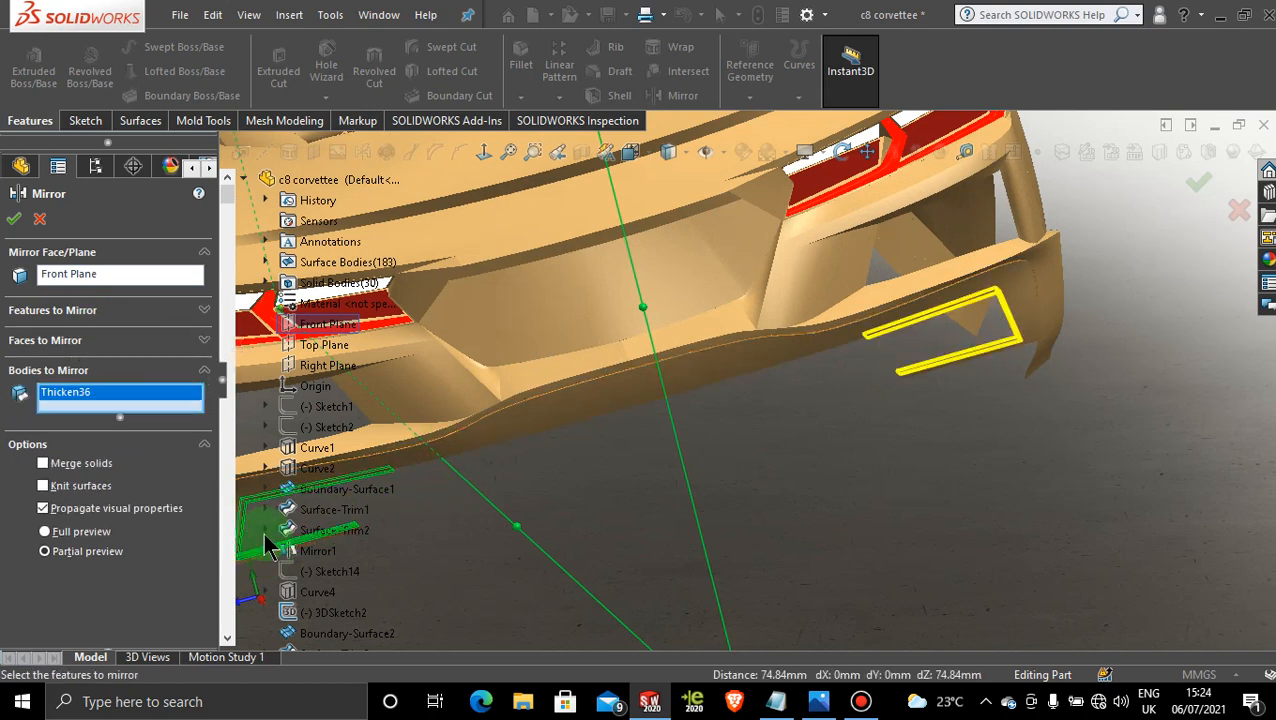
click(13, 218)
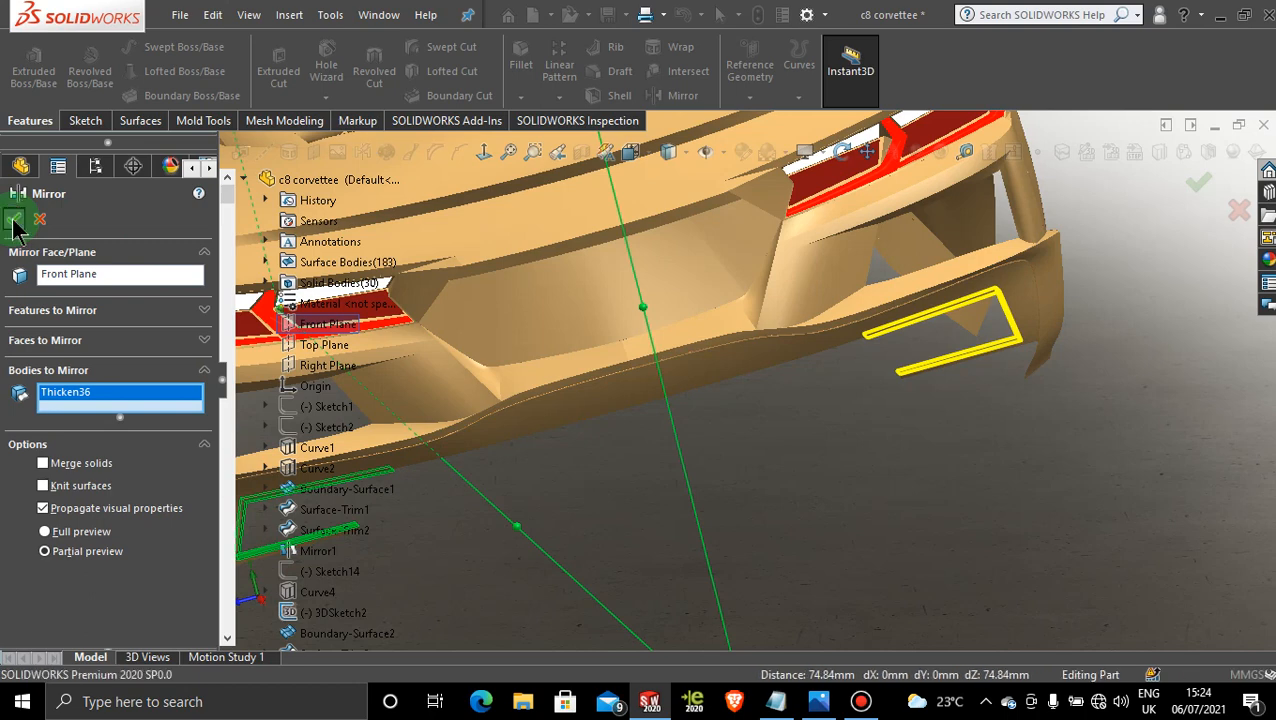
- Examine the mirrored exhaust frames and the rear bumper from several distances and angles
scroll(655, 455, up, 3)
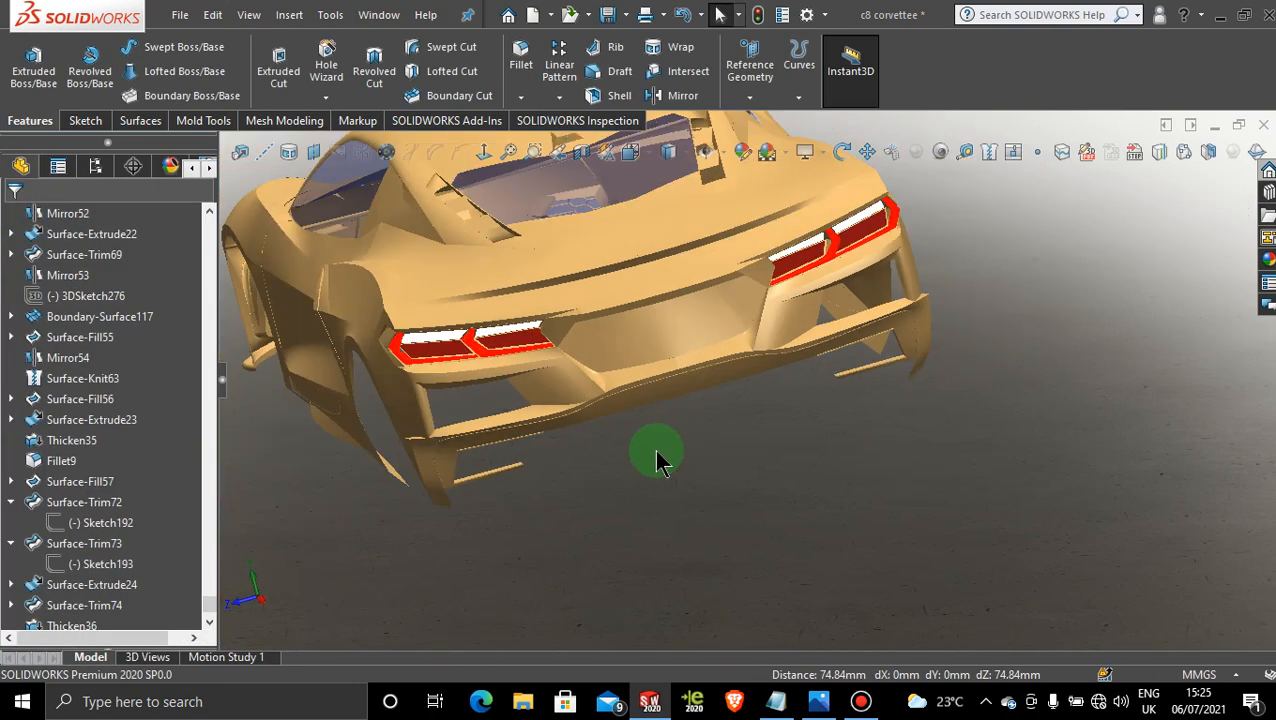
scroll(672, 447, down, 5)
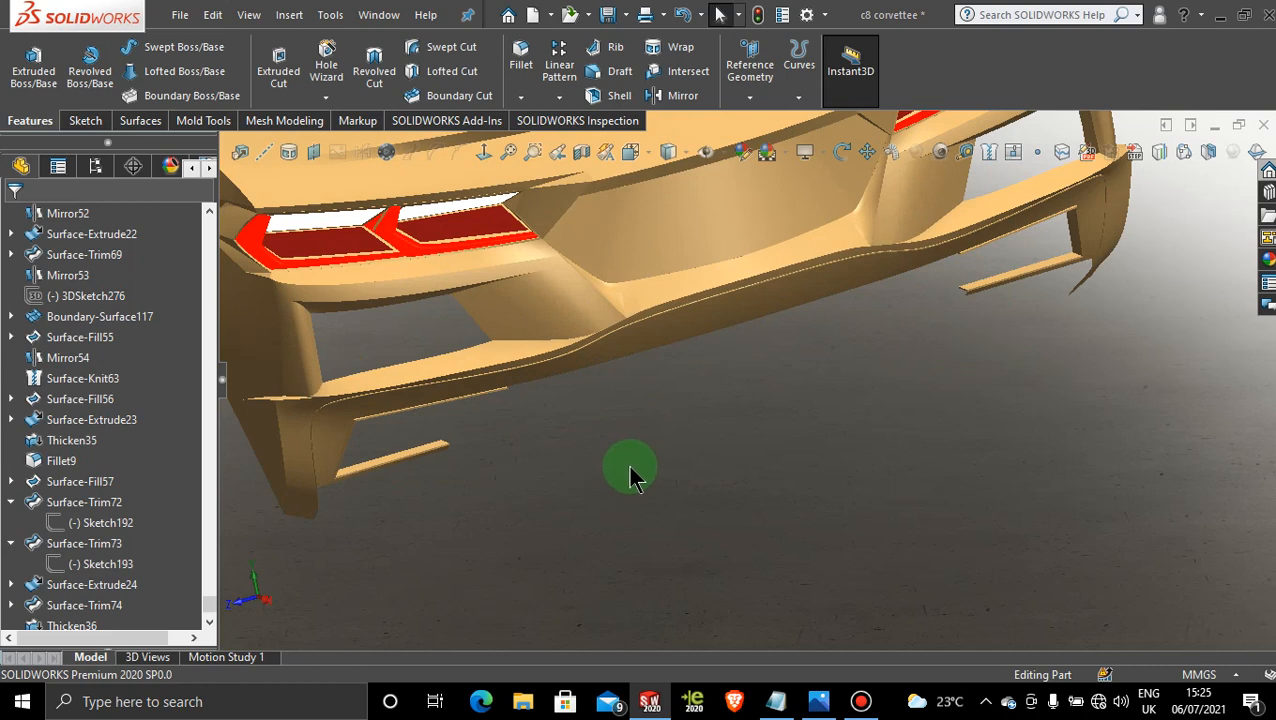
scroll(628, 466, up, 2)
scroll(600, 310, down, 2)
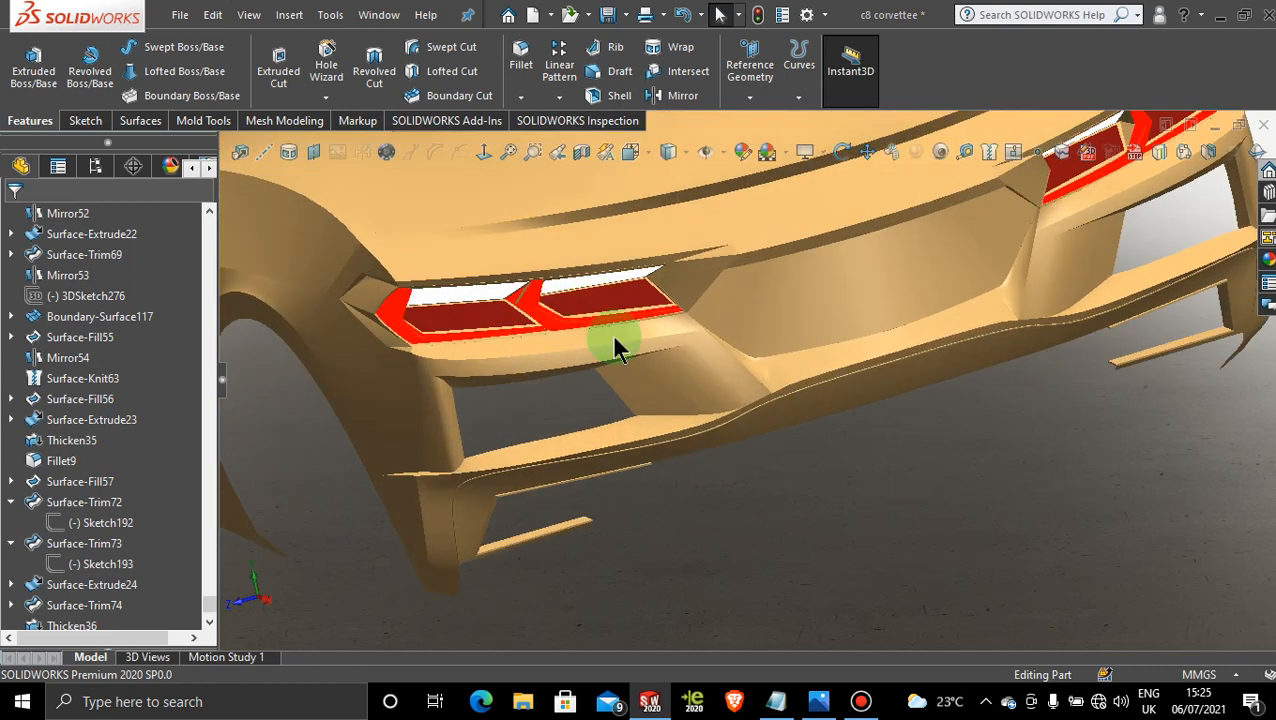
scroll(766, 524, up, 2)
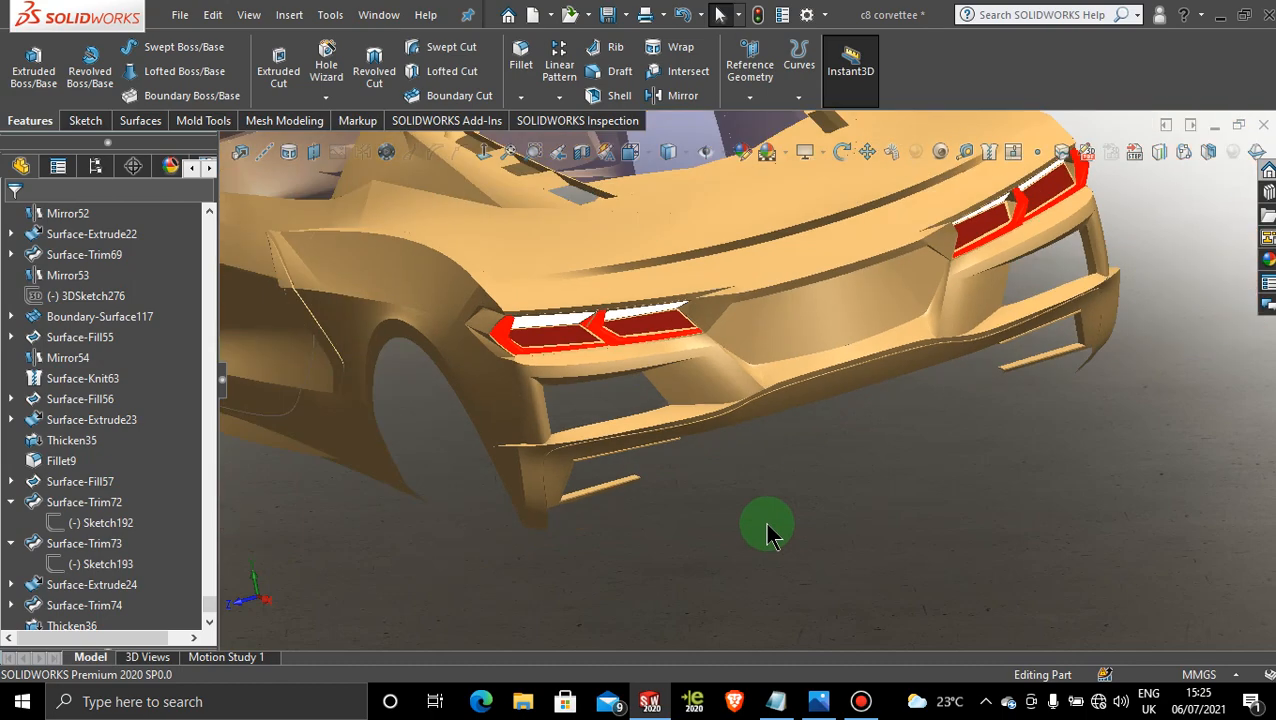
mouse_move(762, 511)
middle_down()
mouse_move(785, 511)
mouse_move(770, 293)
middle_up()
scroll(770, 290, down, 3)
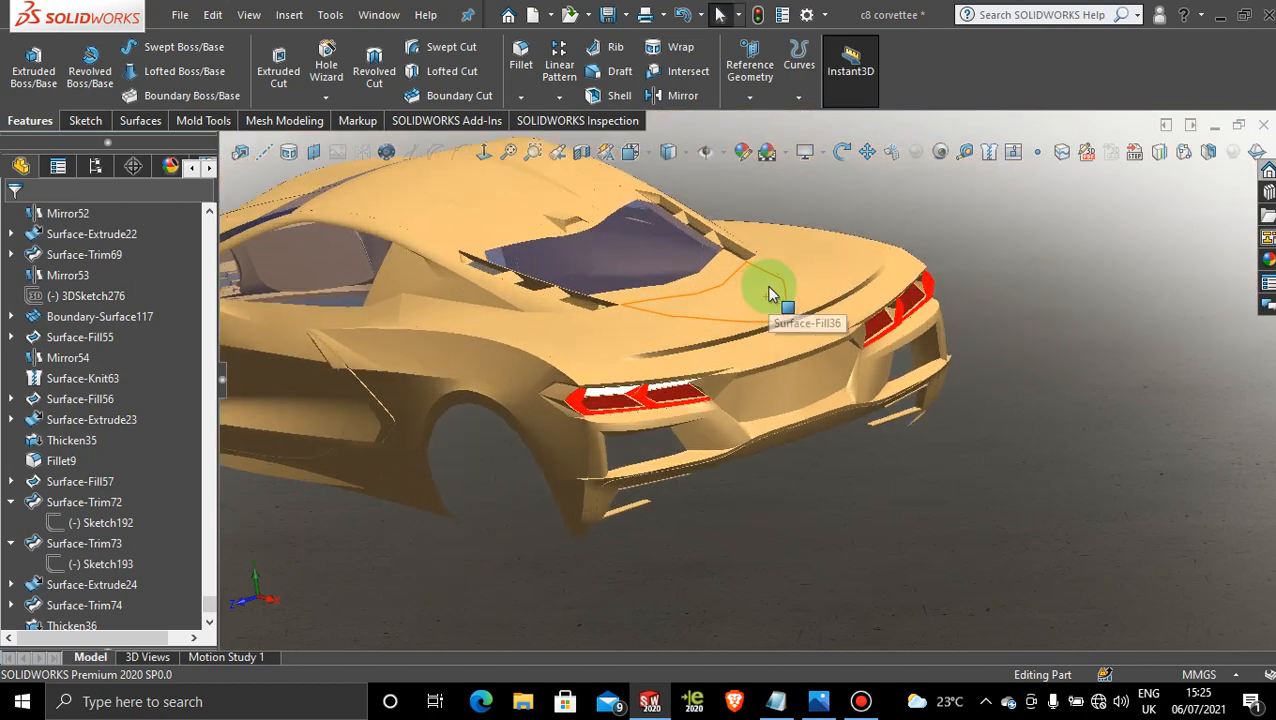
scroll(809, 412, down, 2)
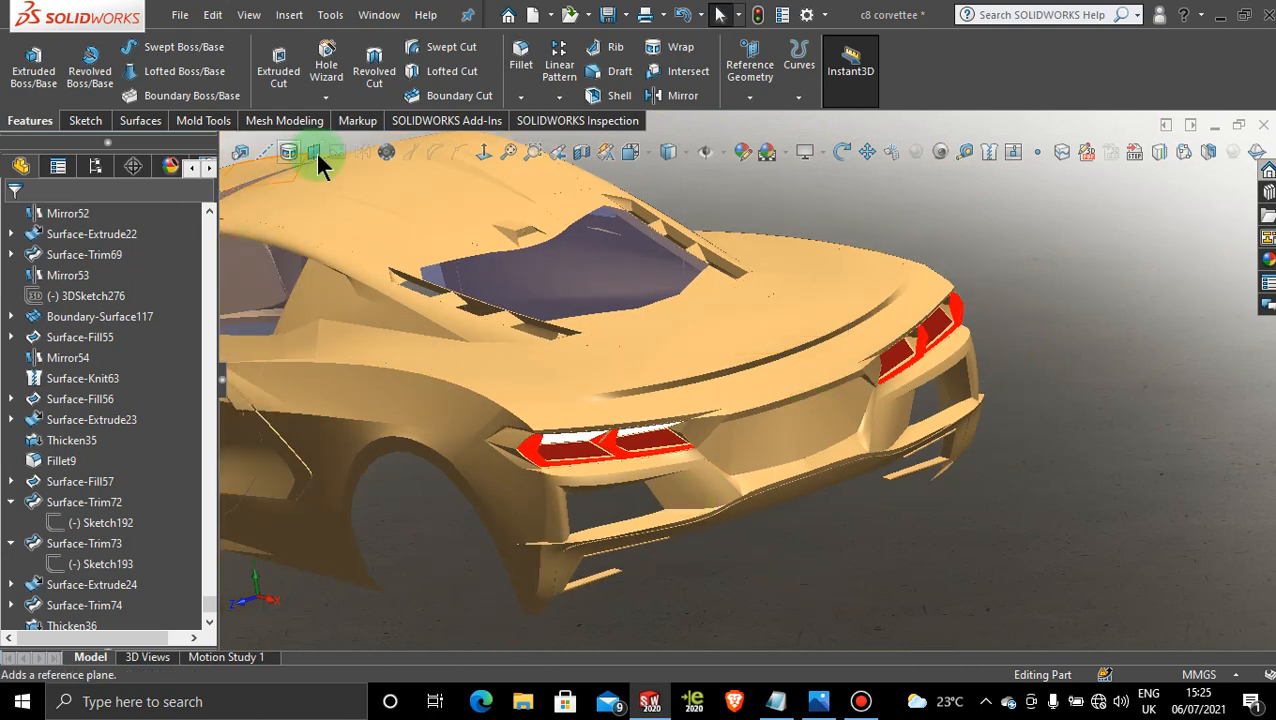
- Create a reference plane parallel to the Right Plane at an offset of 280 mm, near the car's rear
drag(208, 605, 191, 171)
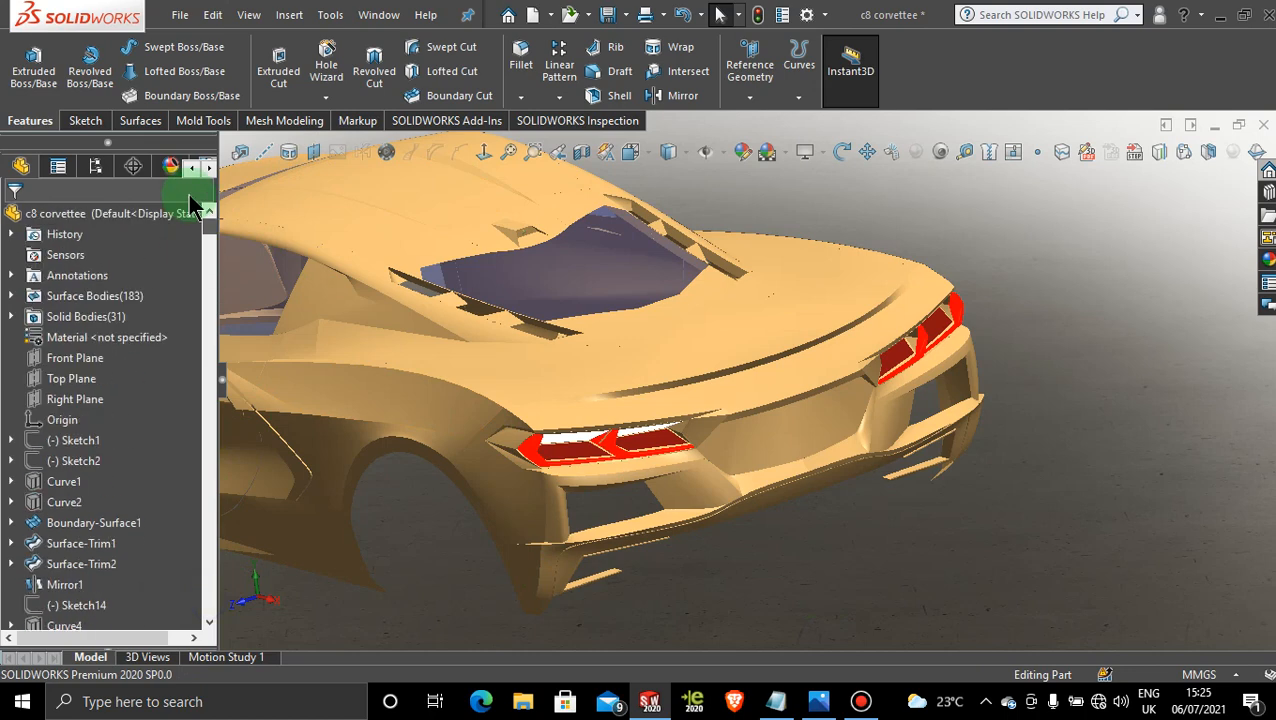
click(78, 400)
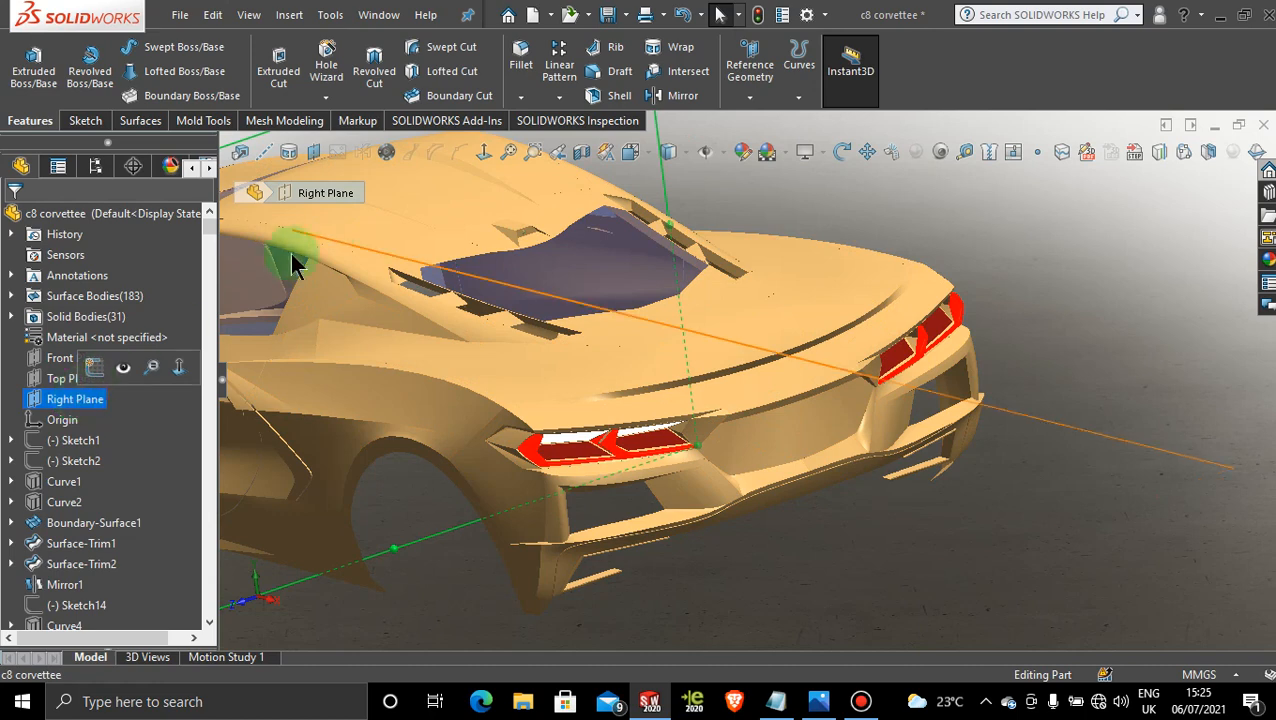
click(309, 156)
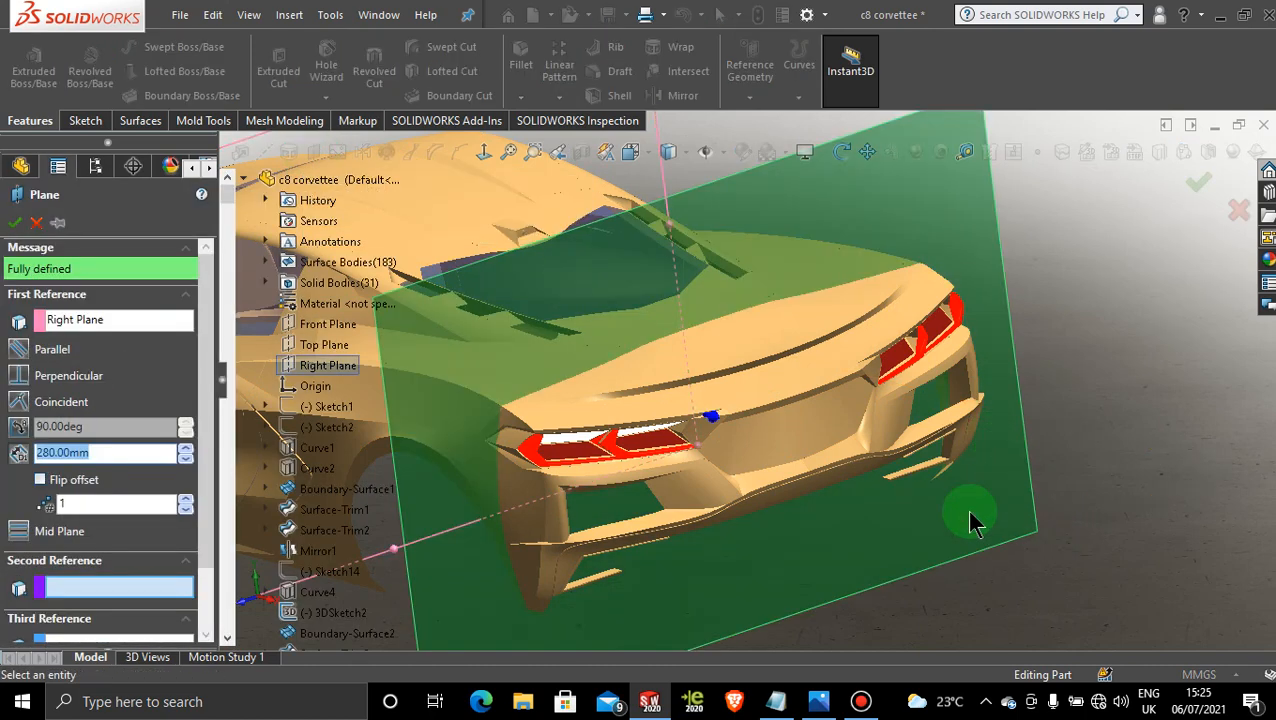
middle_drag(605, 517, 609, 572)
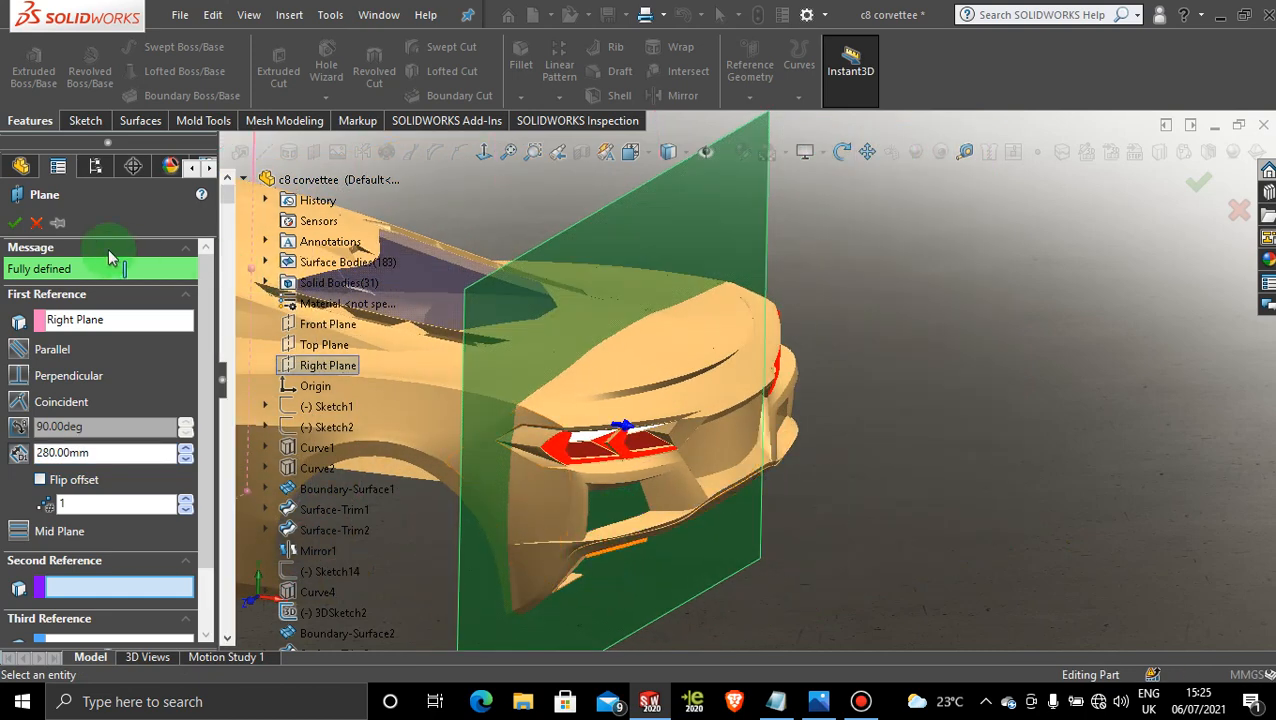
click(14, 222)
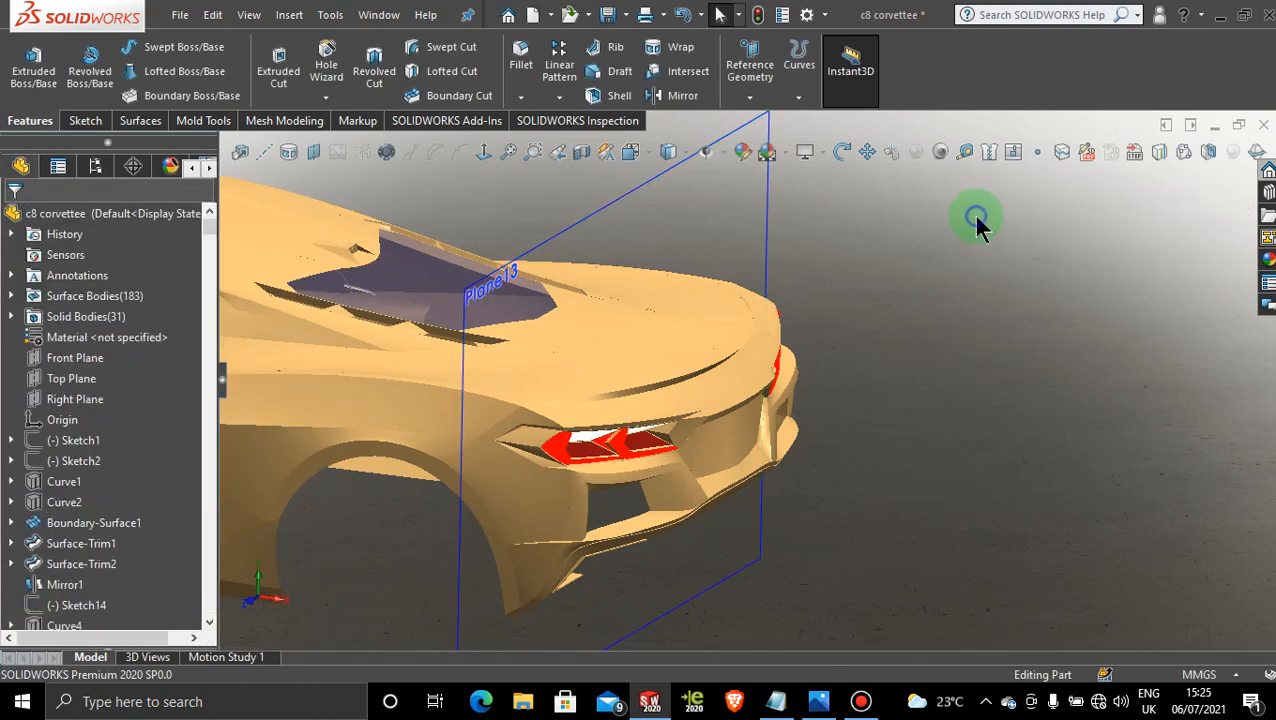
- Start a sketch on the new offset plane, facing it straight on, and check the exhaust tips in the reference photo
click(770, 220)
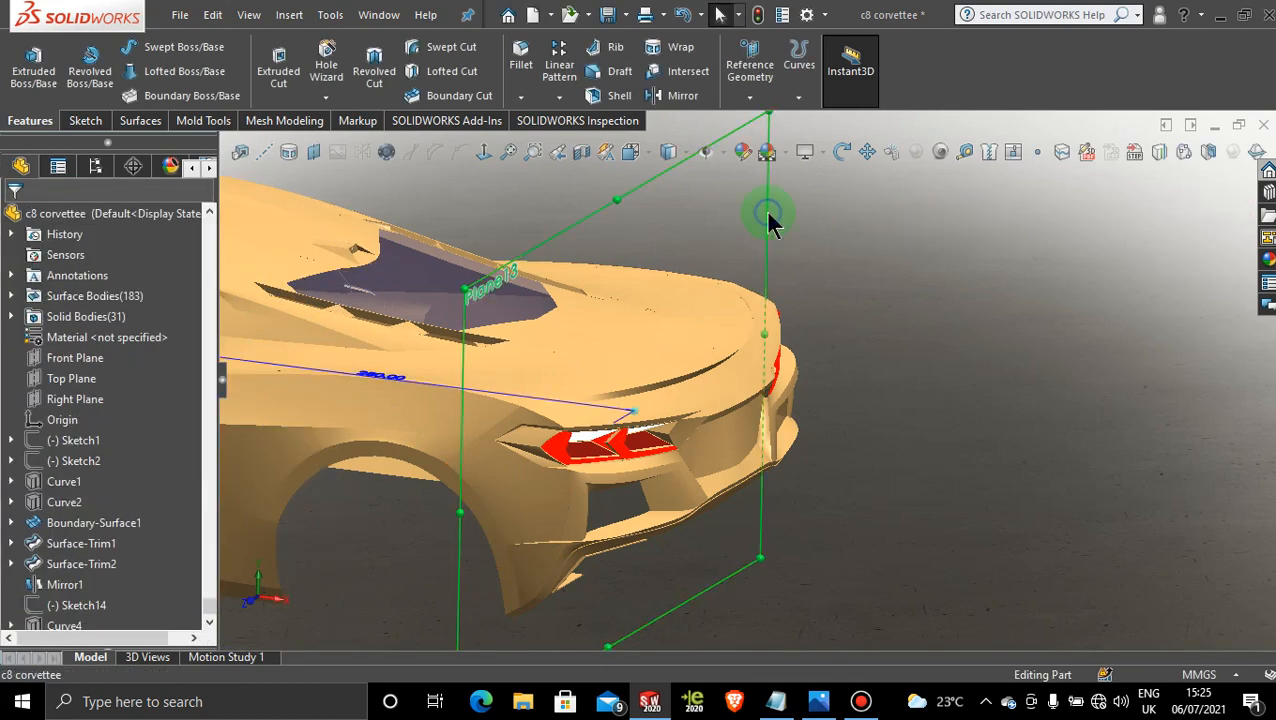
click(828, 150)
click(483, 152)
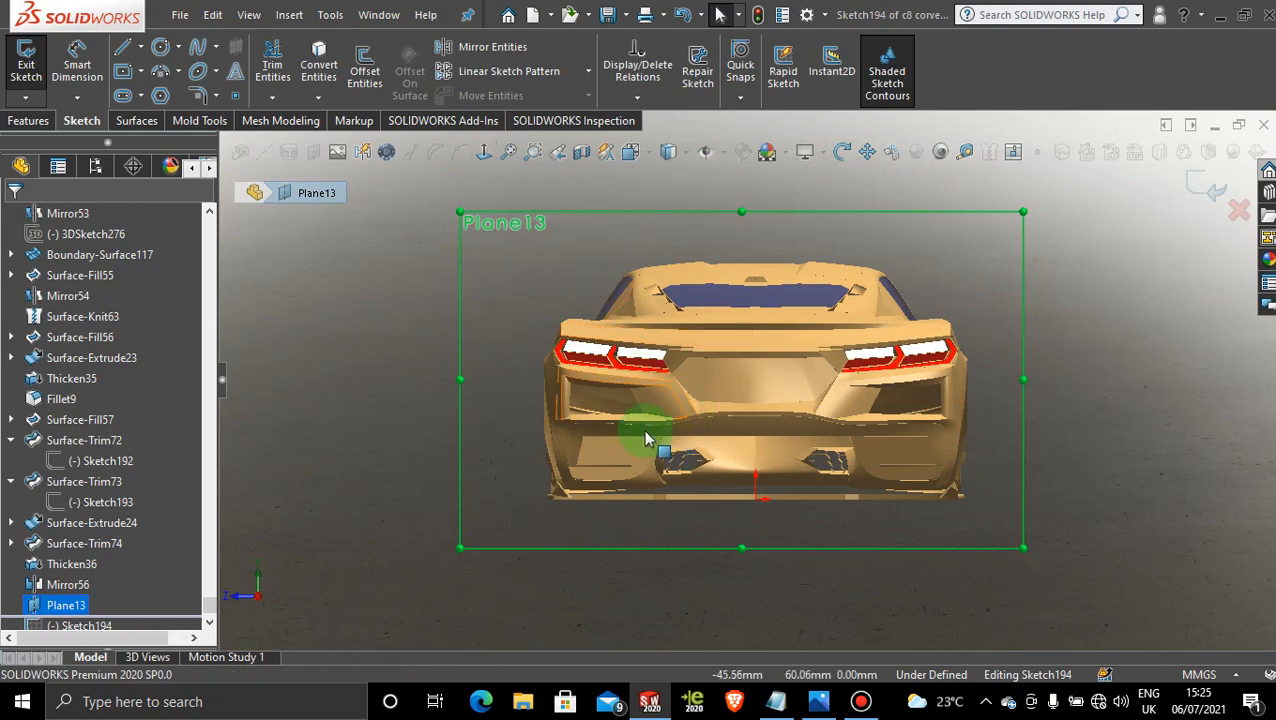
scroll(647, 457, down, 5)
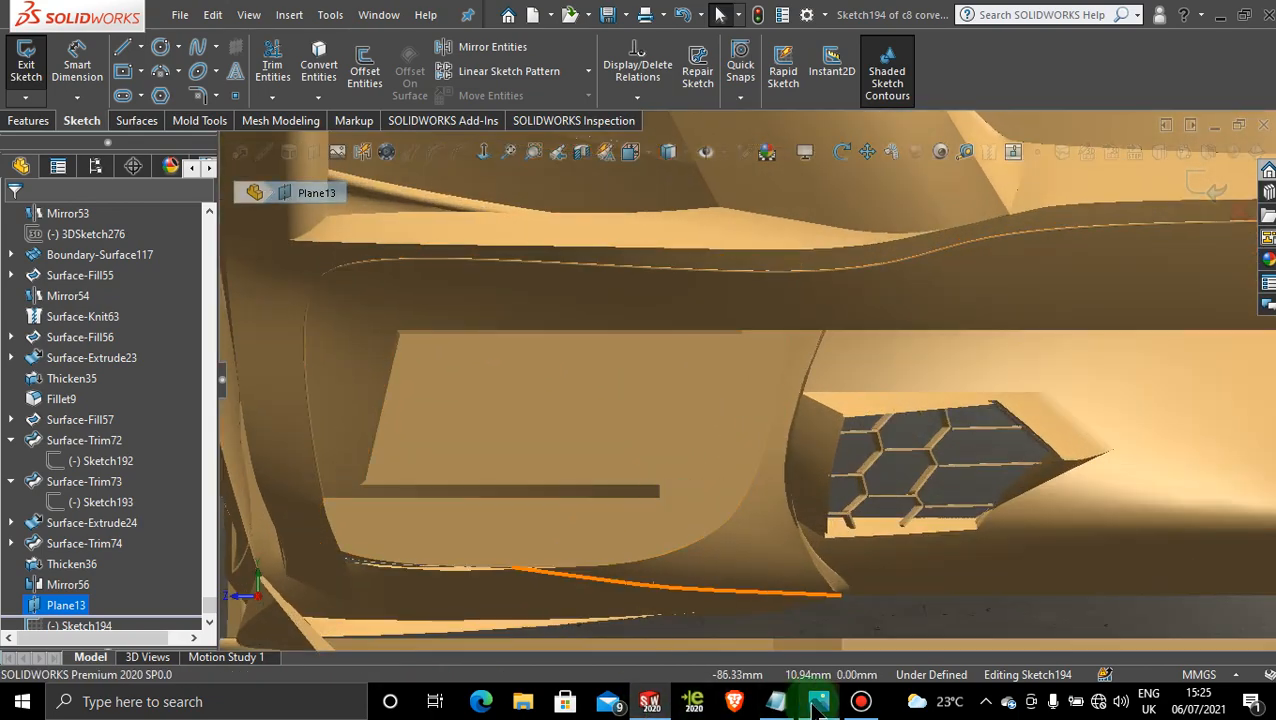
mouse_move(818, 701)
mouse_move(808, 616)
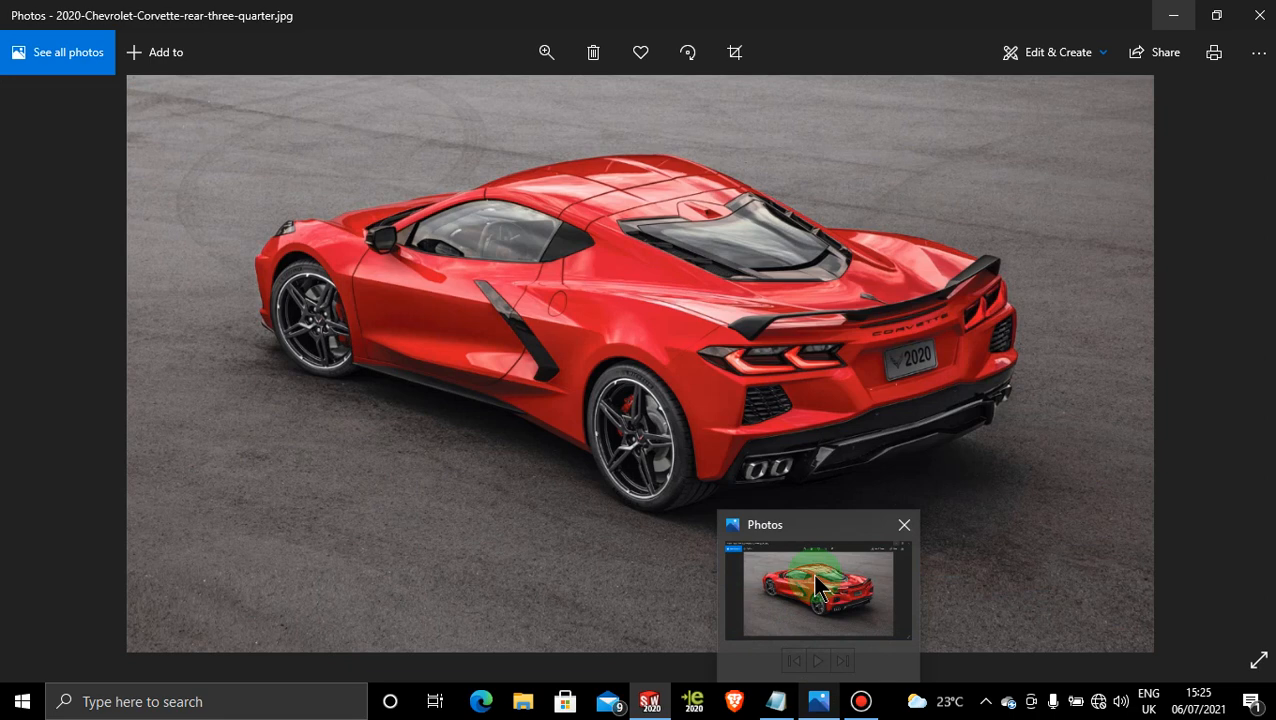
click(815, 585)
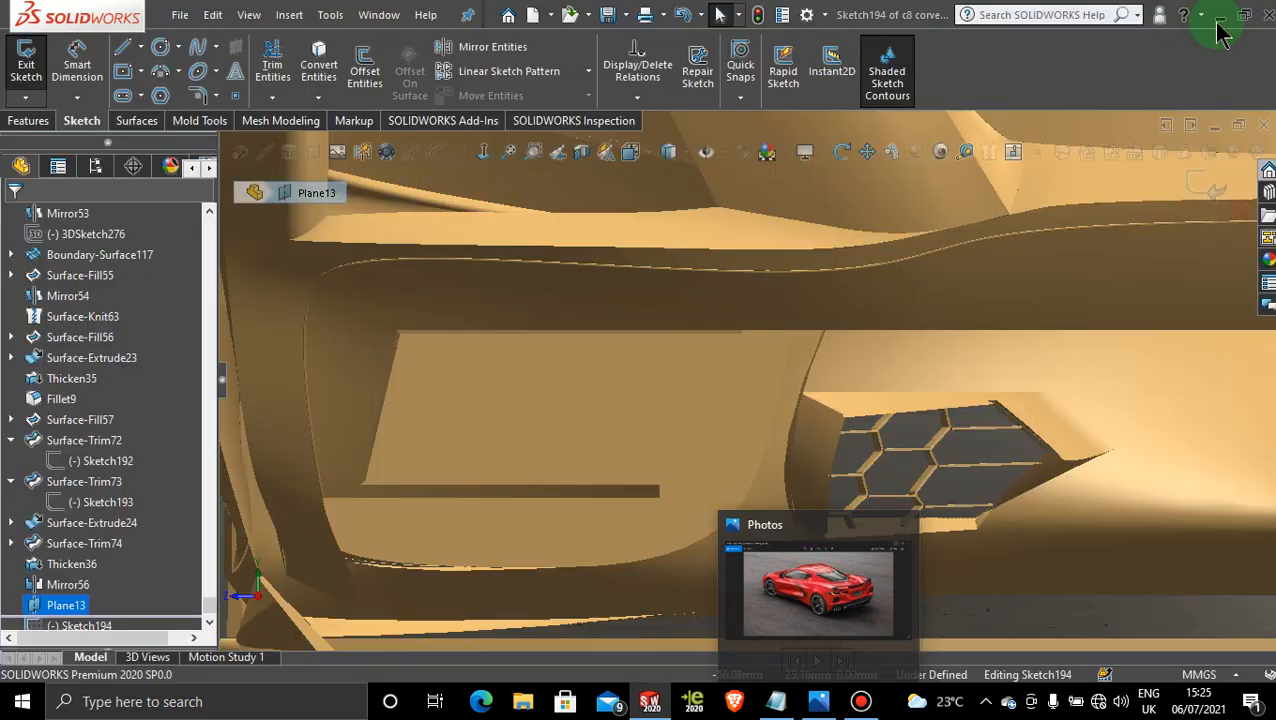
- Sketch a horizontal centerline about 48 mm long across the exhaust cut-out and shift it slightly downward
click(143, 73)
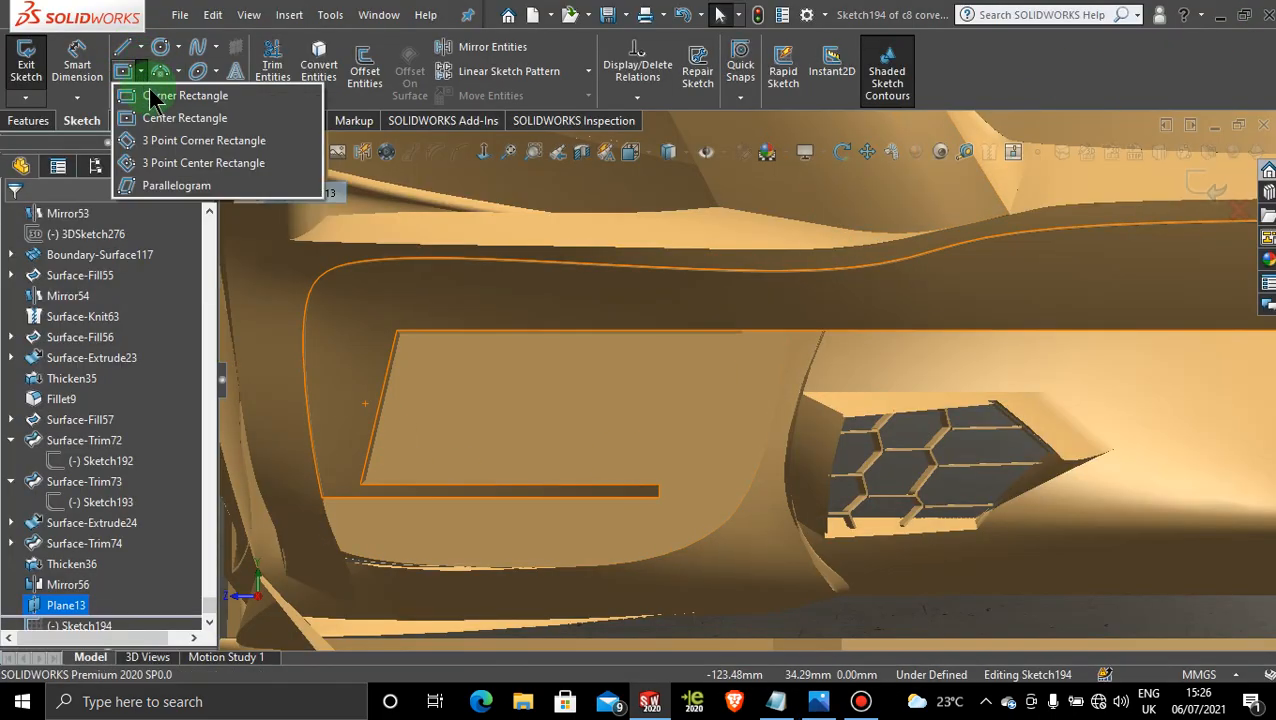
click(171, 123)
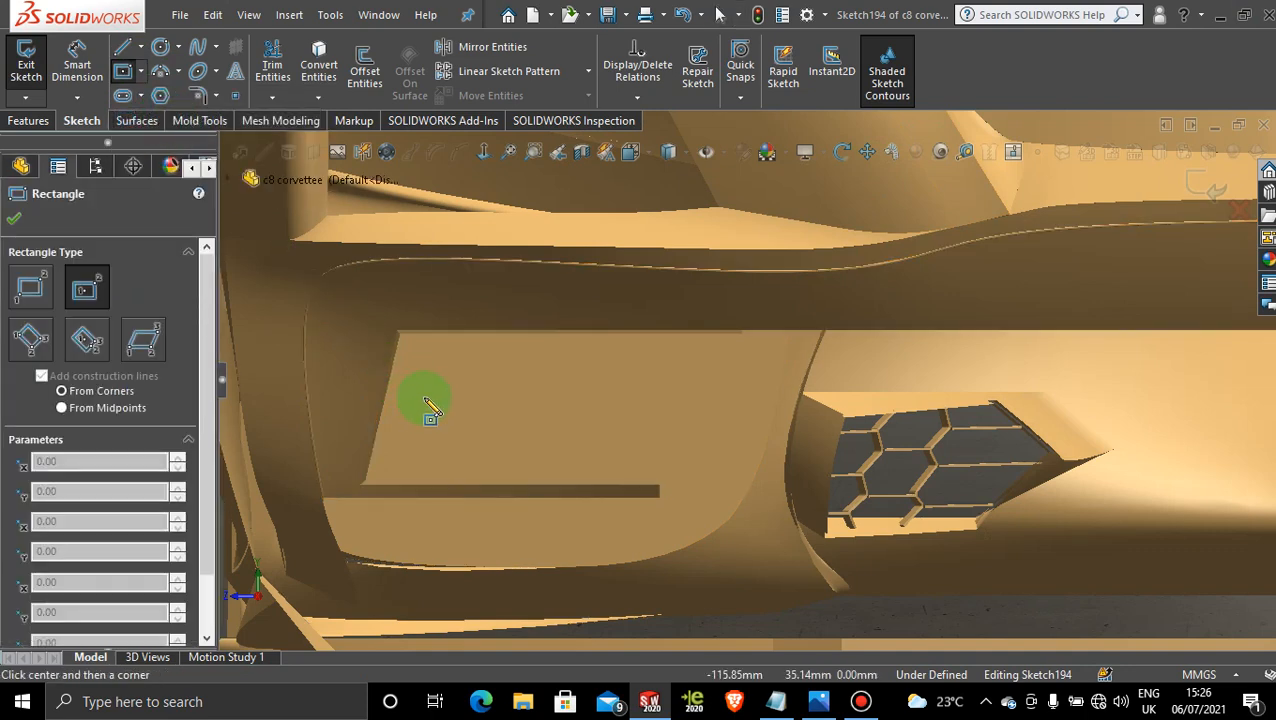
click(132, 54)
click(140, 48)
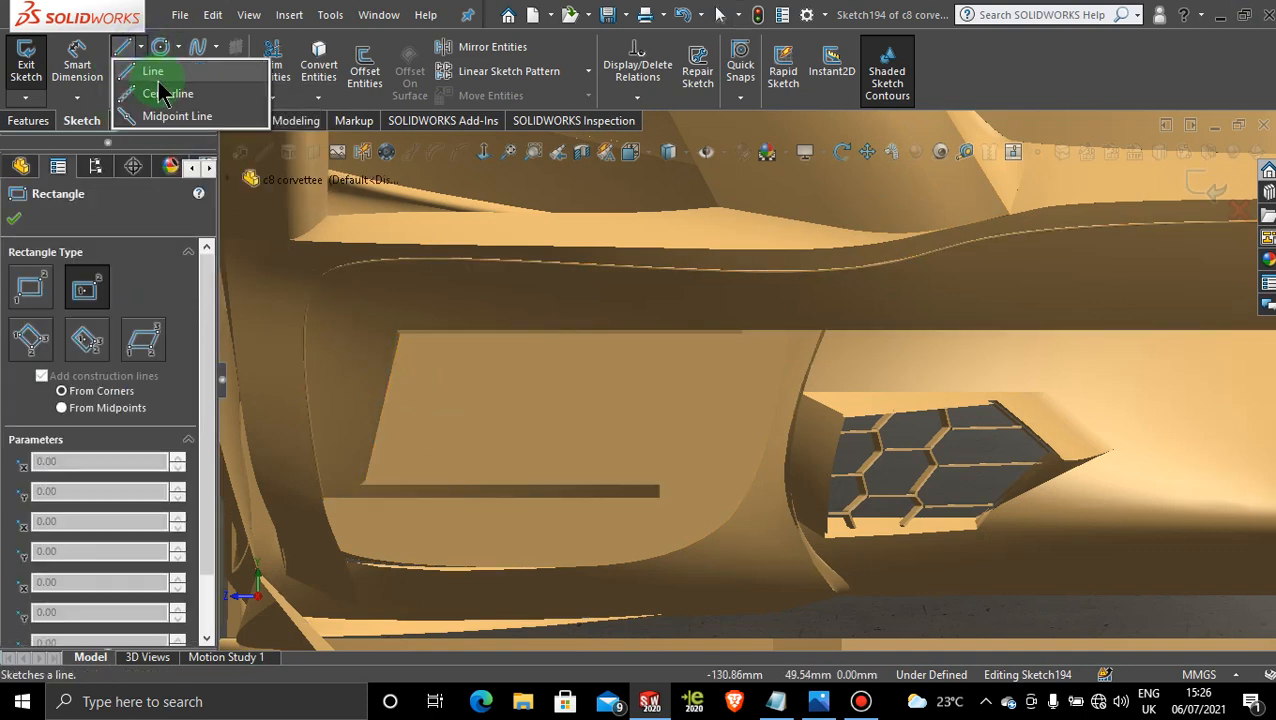
click(165, 94)
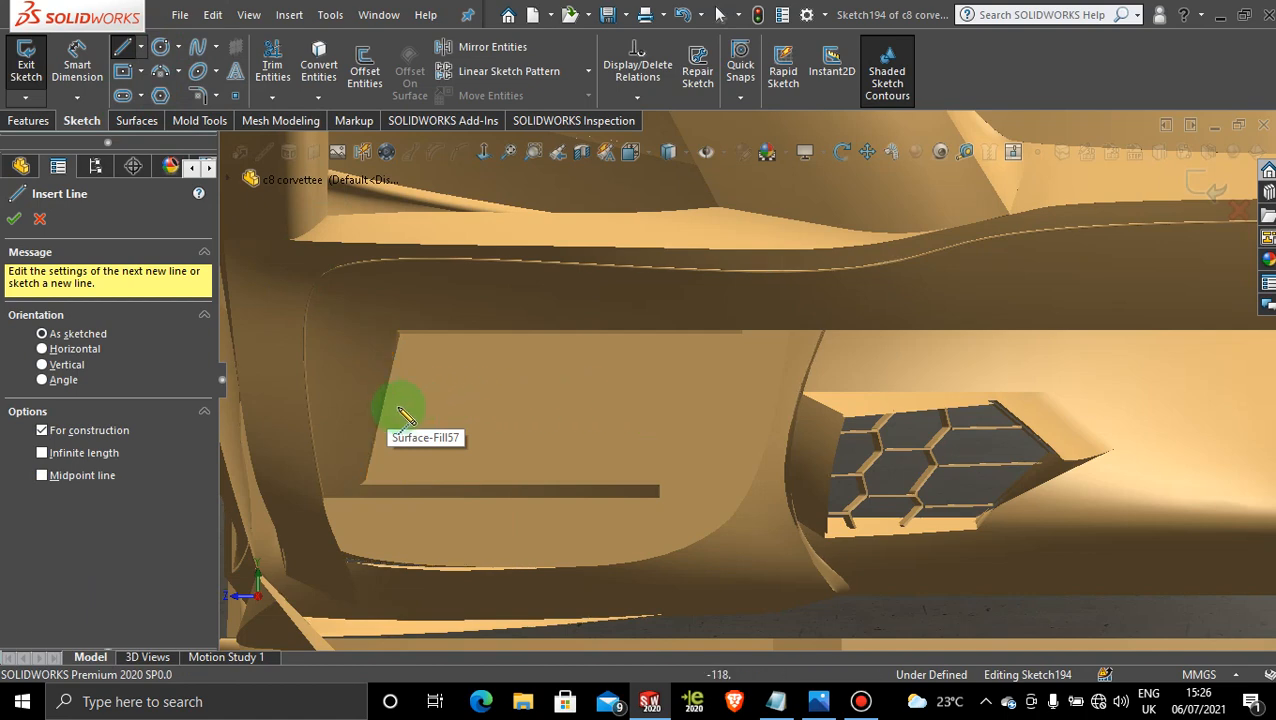
click(392, 406)
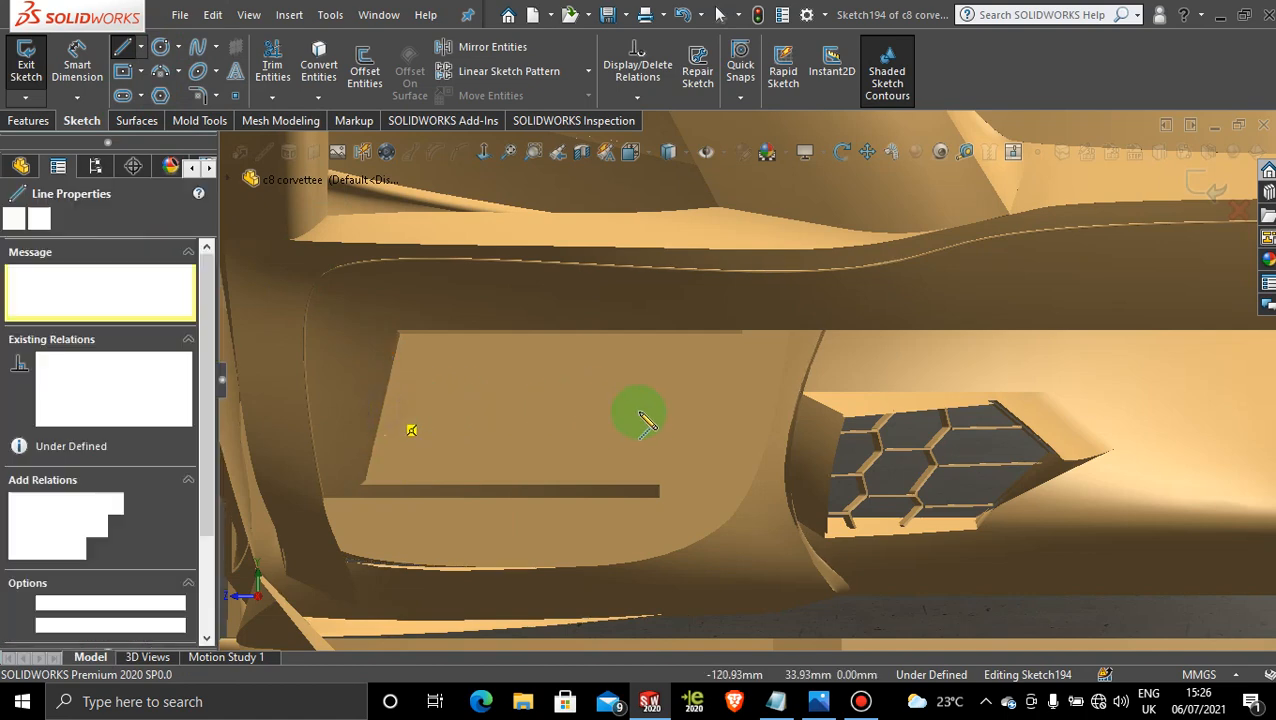
click(753, 406)
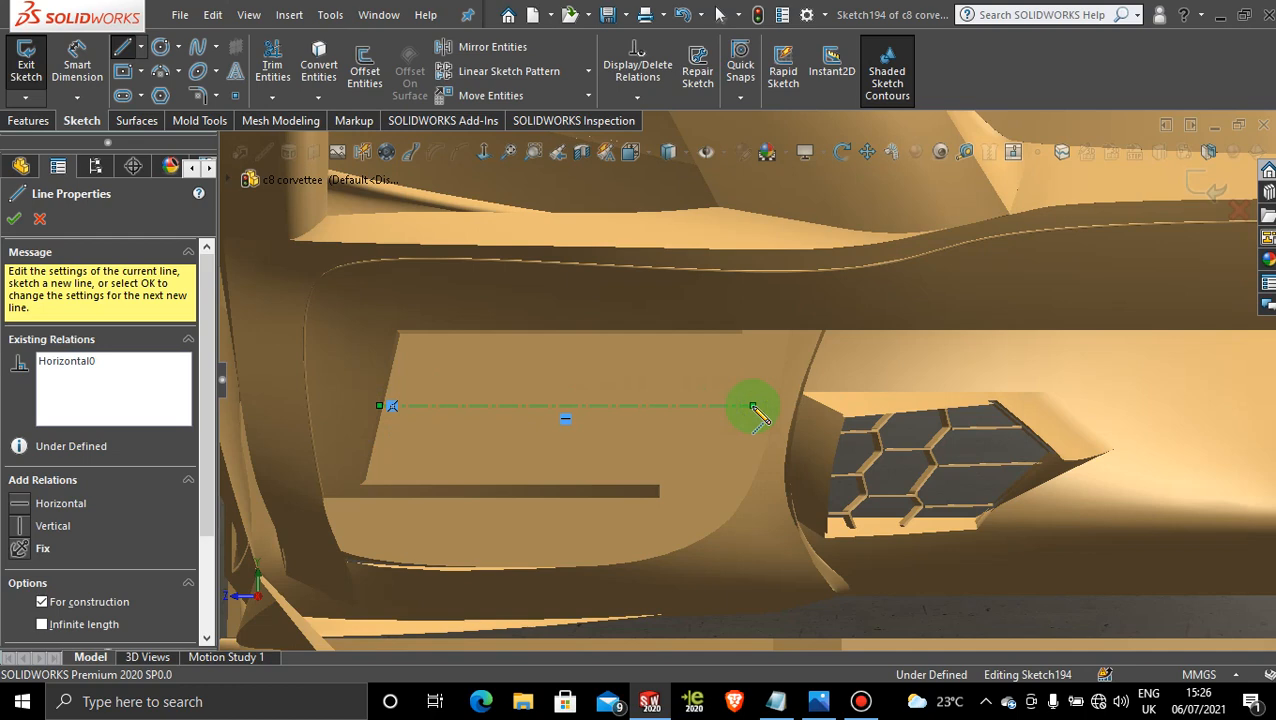
key(Escape)
click(509, 403)
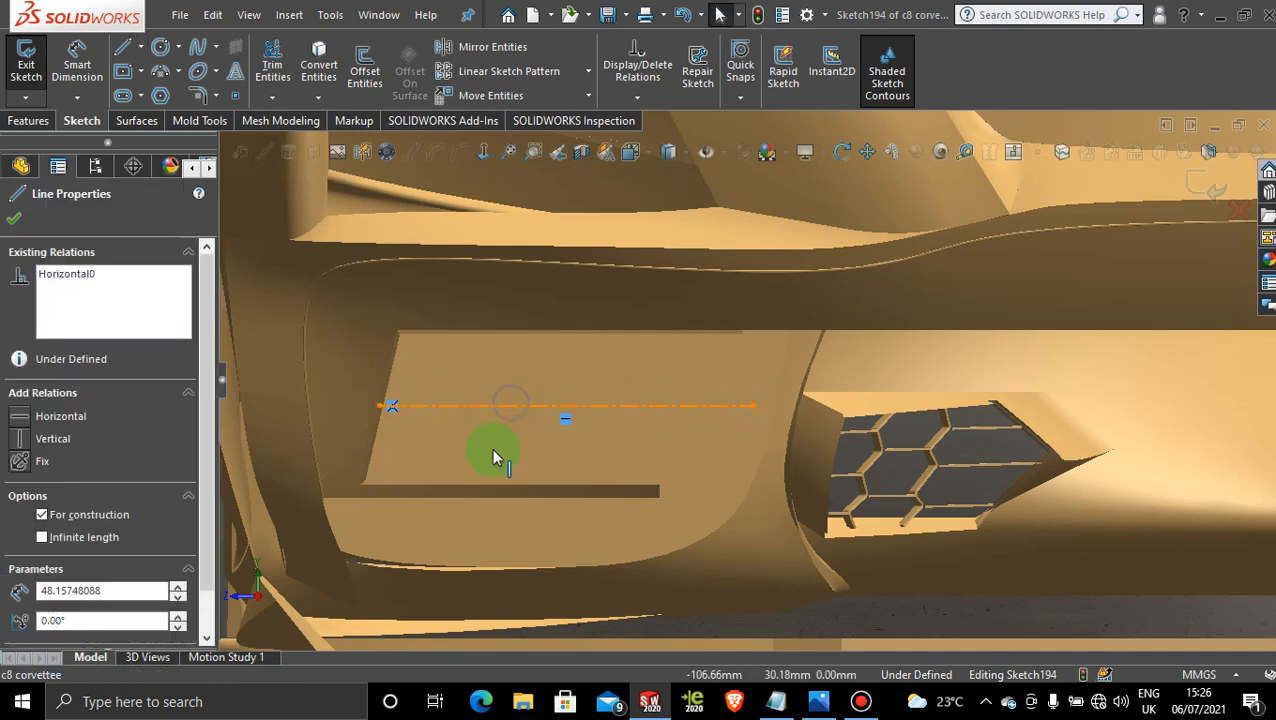
drag(493, 450, 497, 410)
- Sketch two center rectangles, each about 14 mm wide and 12.6 mm high, on the centerline and move the outer one closer to the other
click(142, 73)
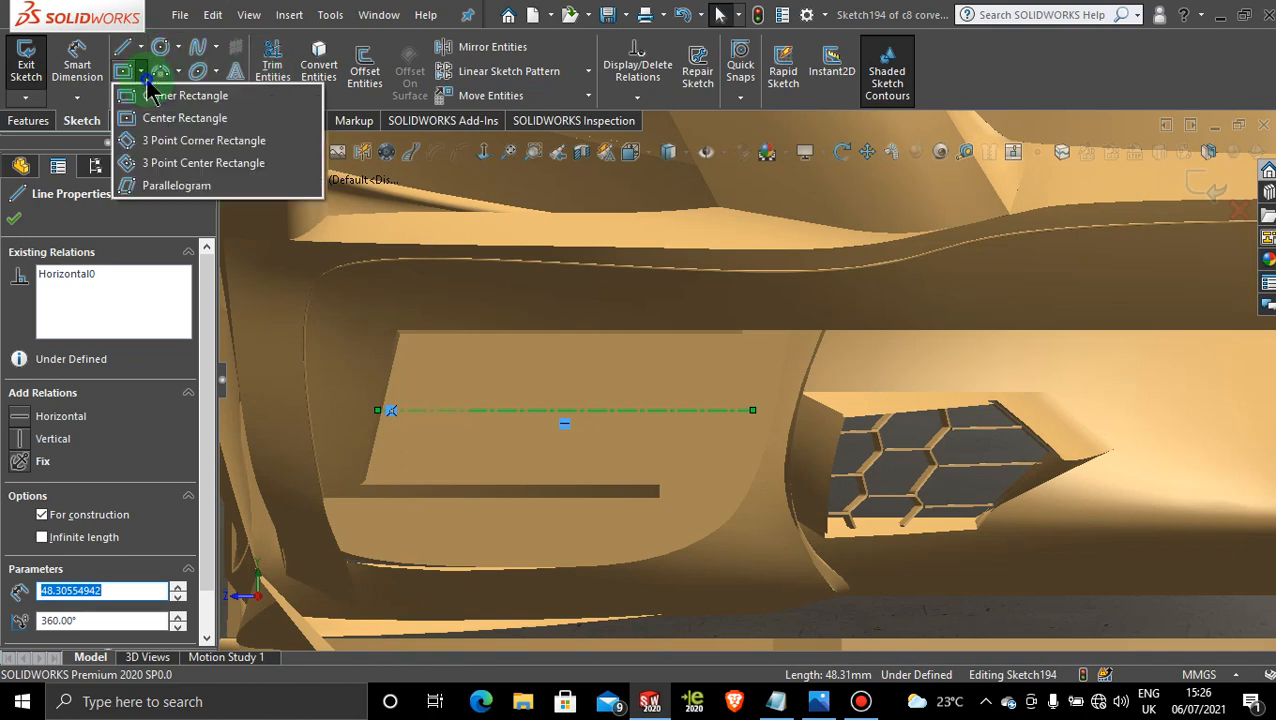
click(168, 118)
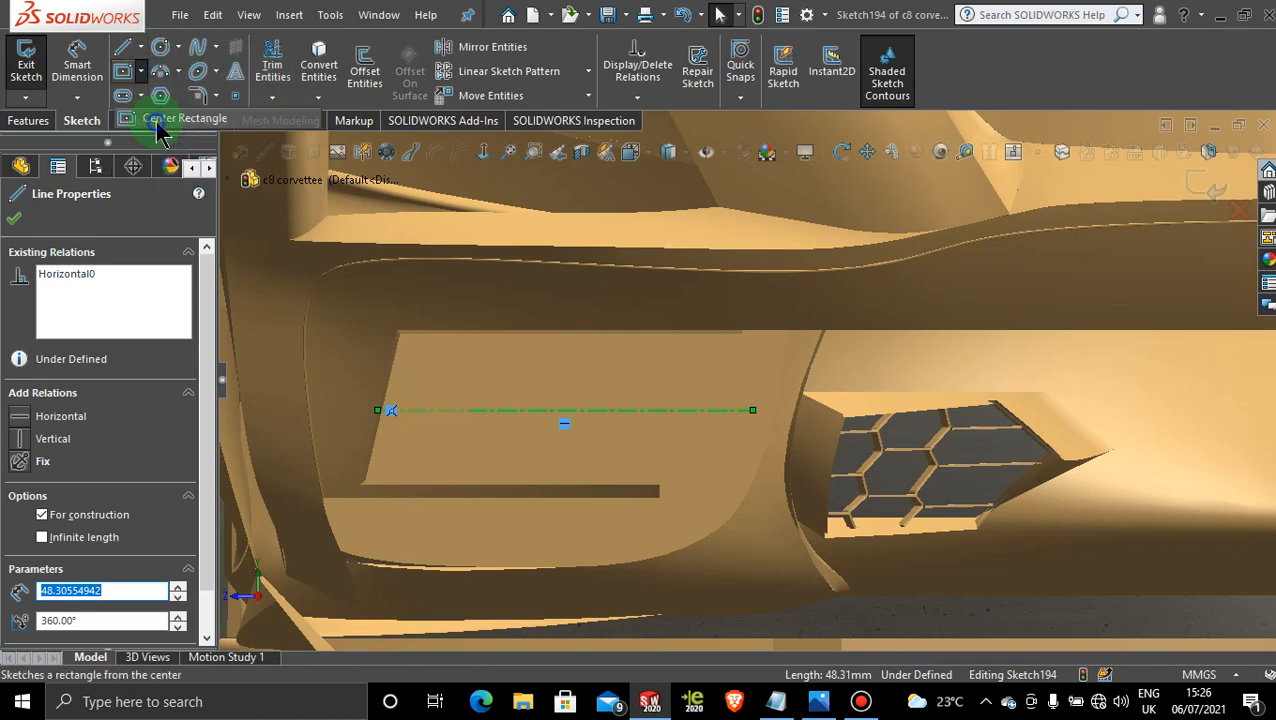
click(448, 419)
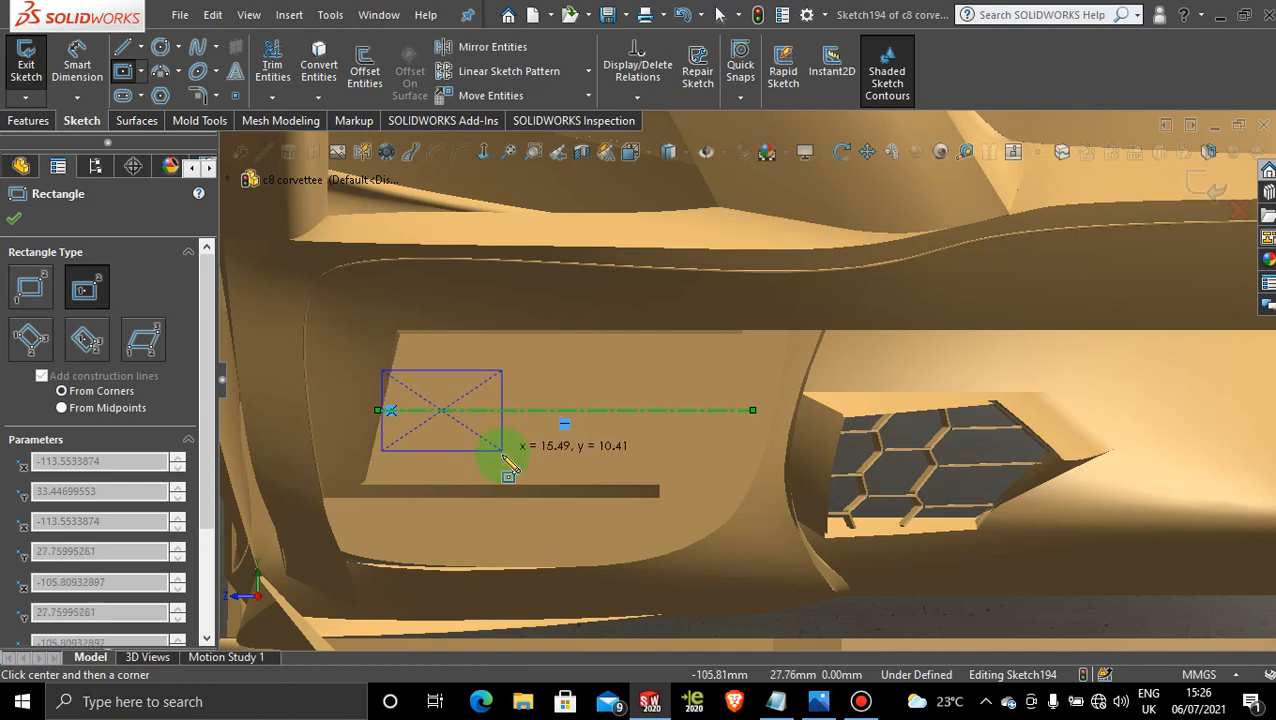
click(495, 460)
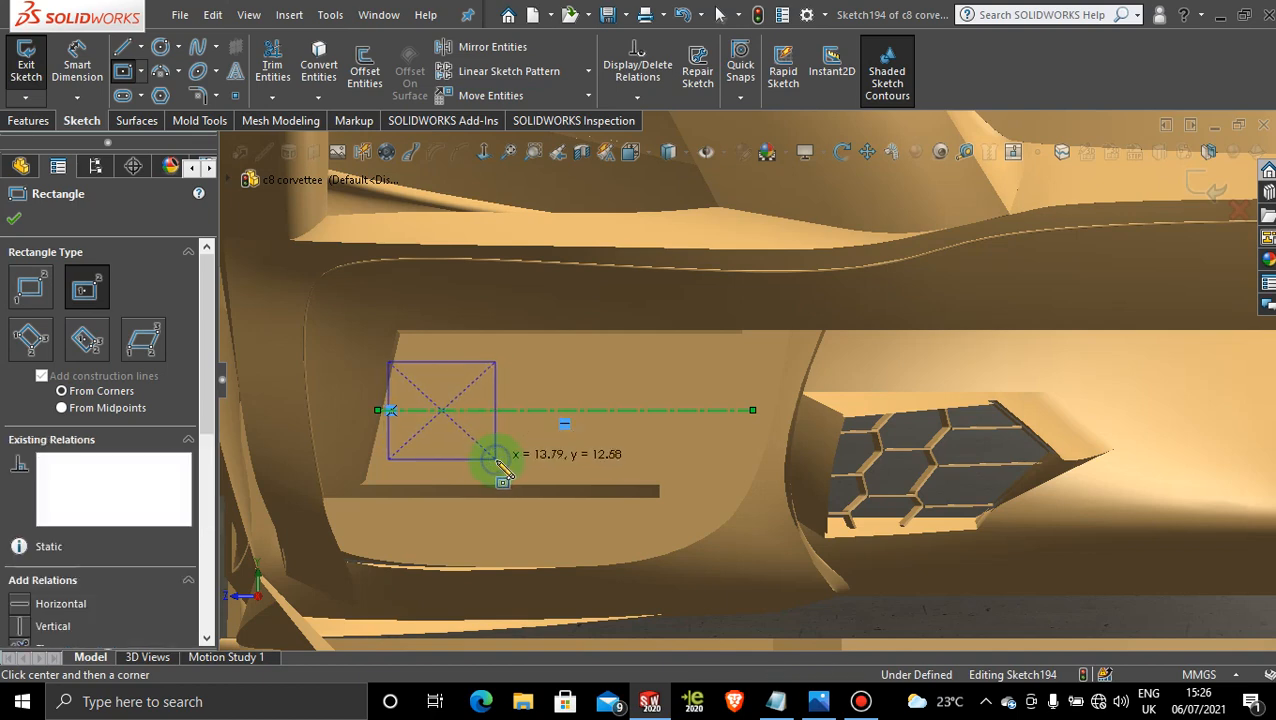
click(615, 410)
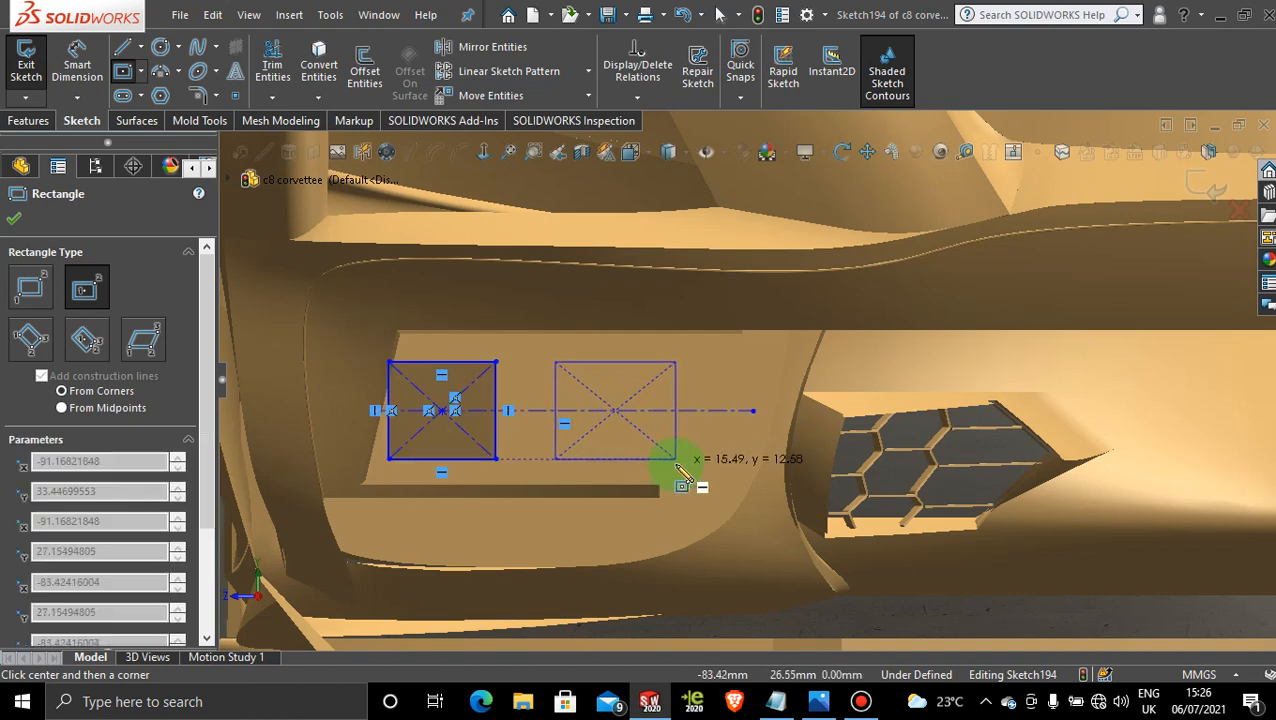
click(670, 459)
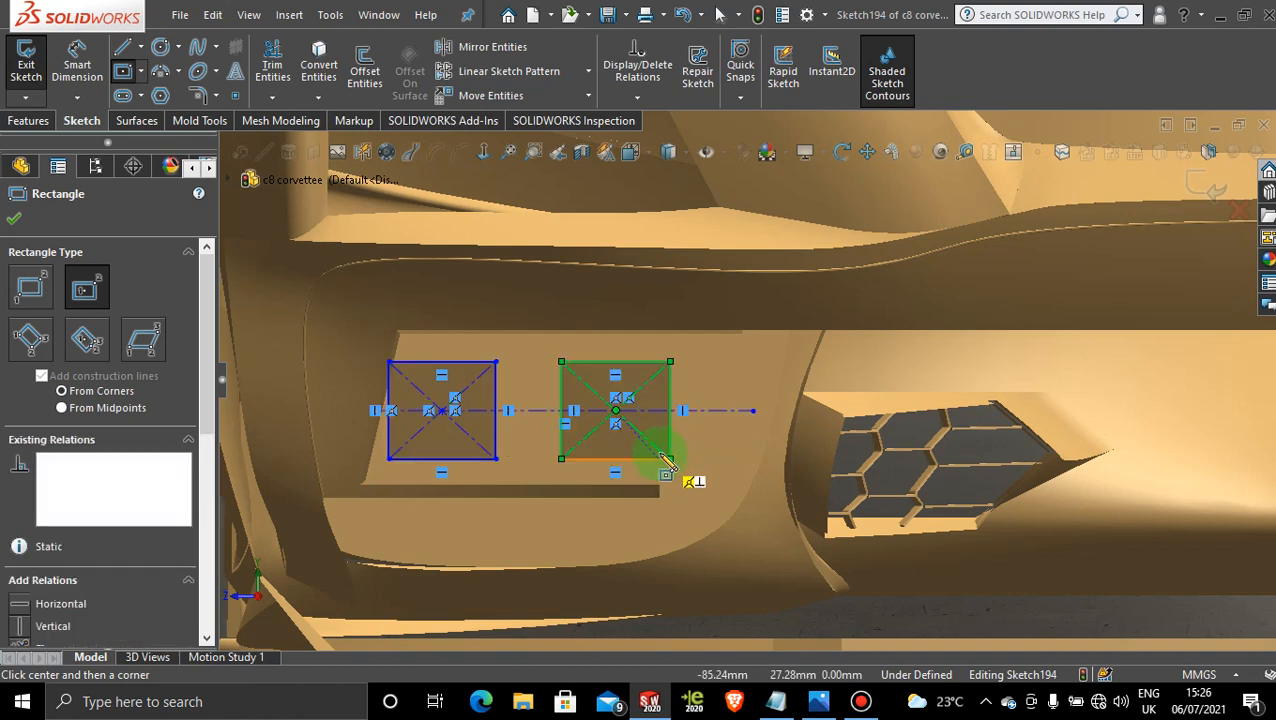
key(Escape)
scroll(510, 440, down, 2)
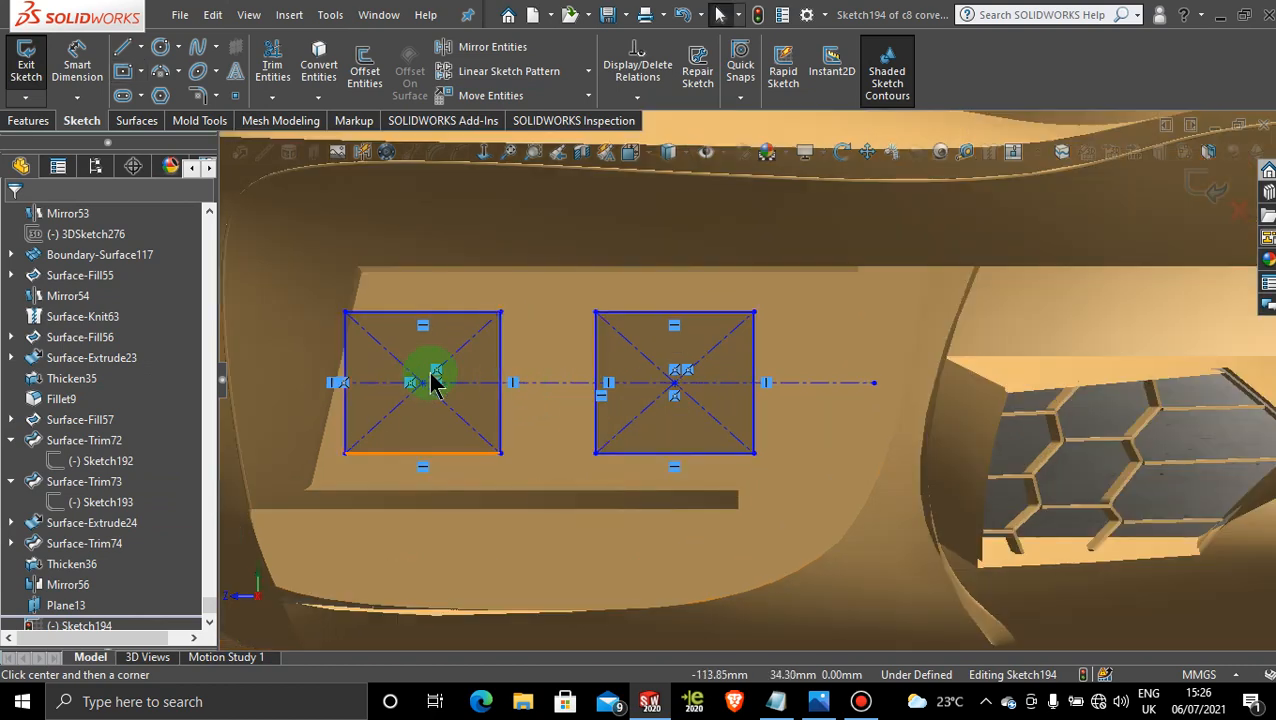
drag(424, 390, 464, 388)
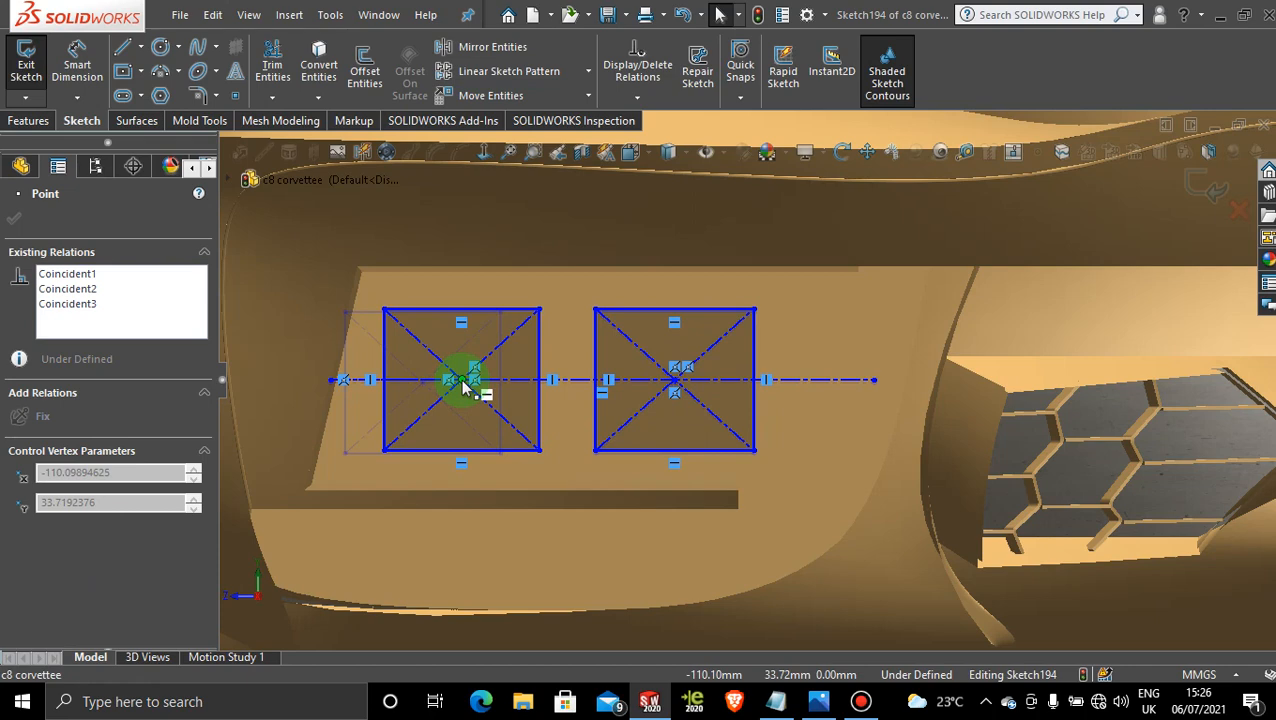
- Move the two rectangles farther apart along the centerline, leaving their centers about 23 mm apart
drag(465, 388, 465, 388)
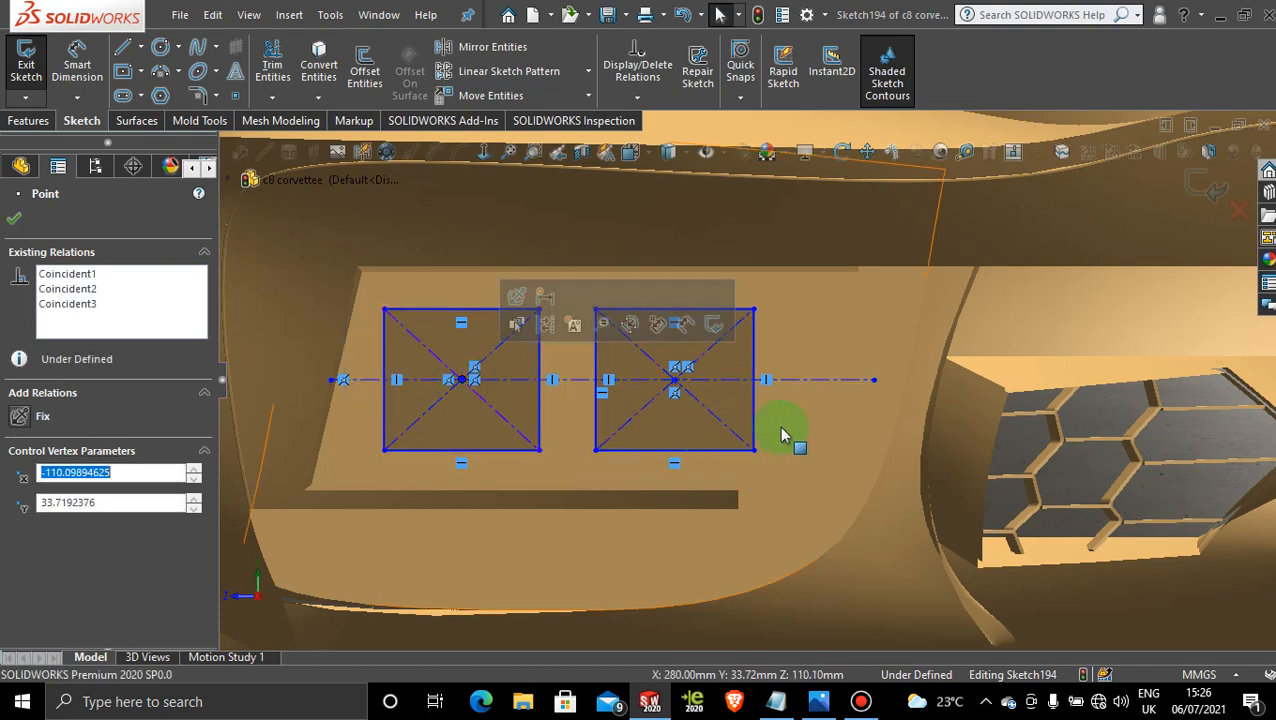
click(680, 388)
drag(678, 378, 726, 388)
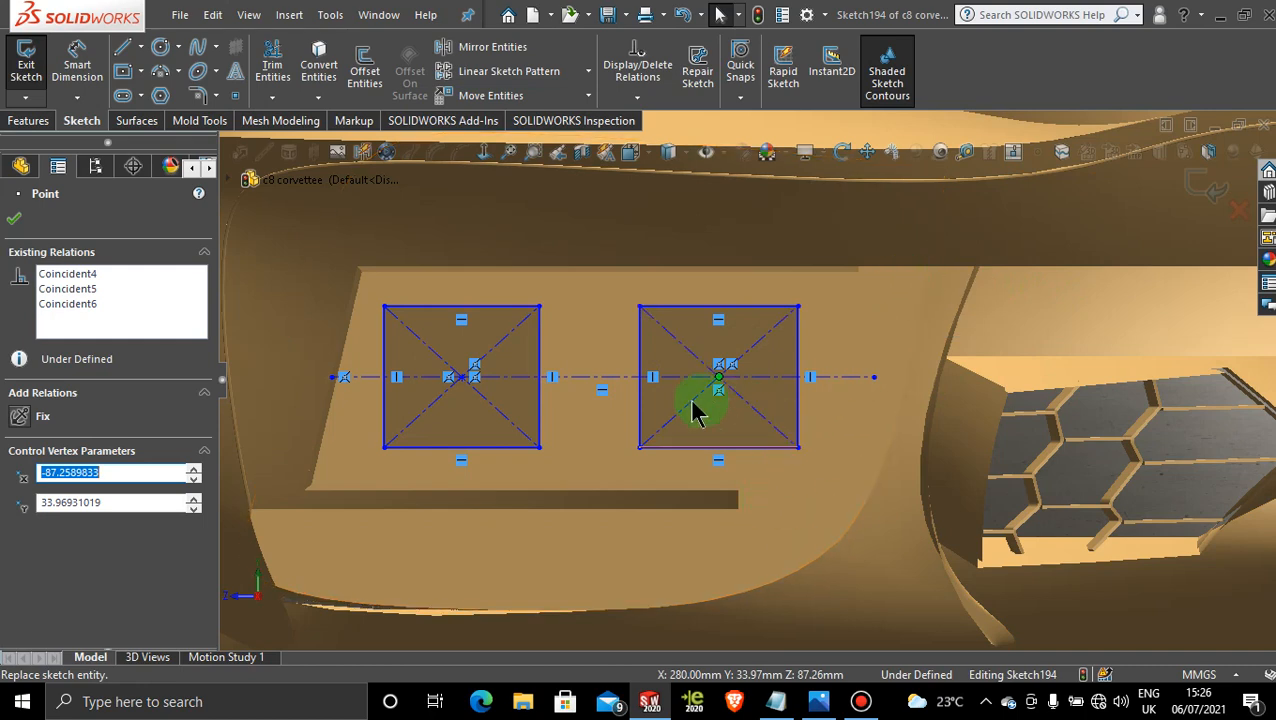
drag(467, 386, 452, 386)
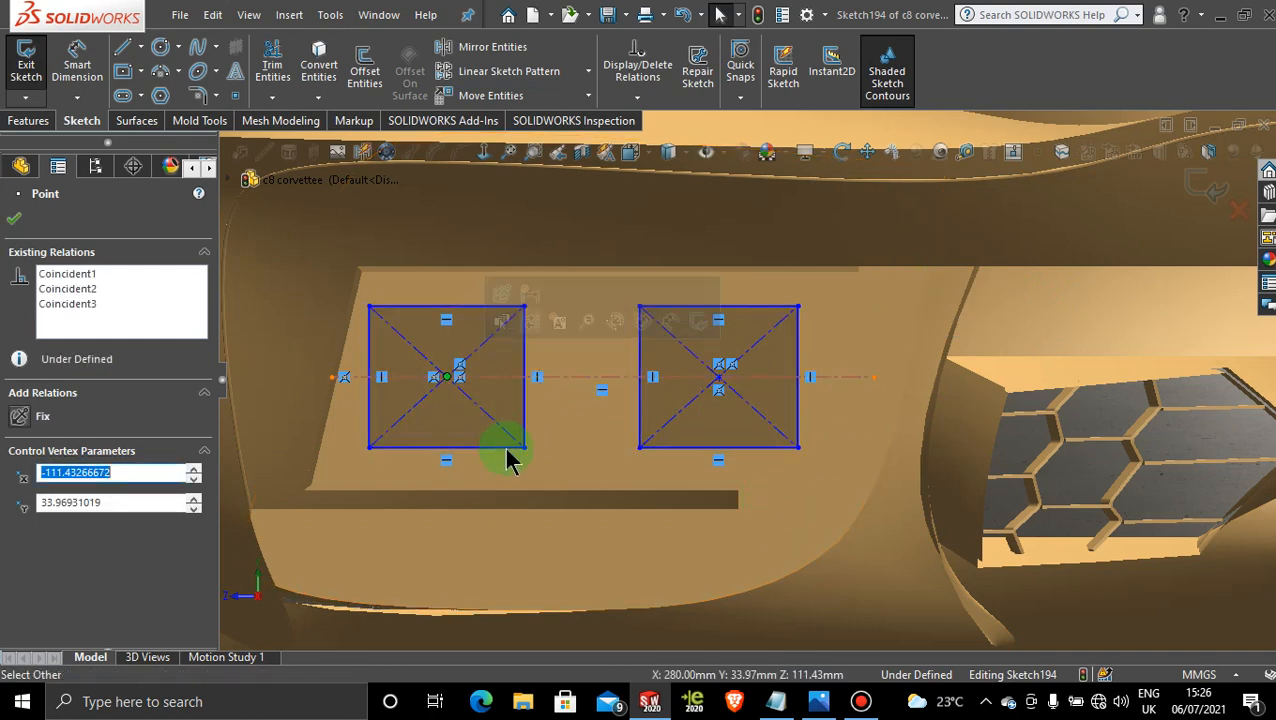
drag(524, 447, 531, 450)
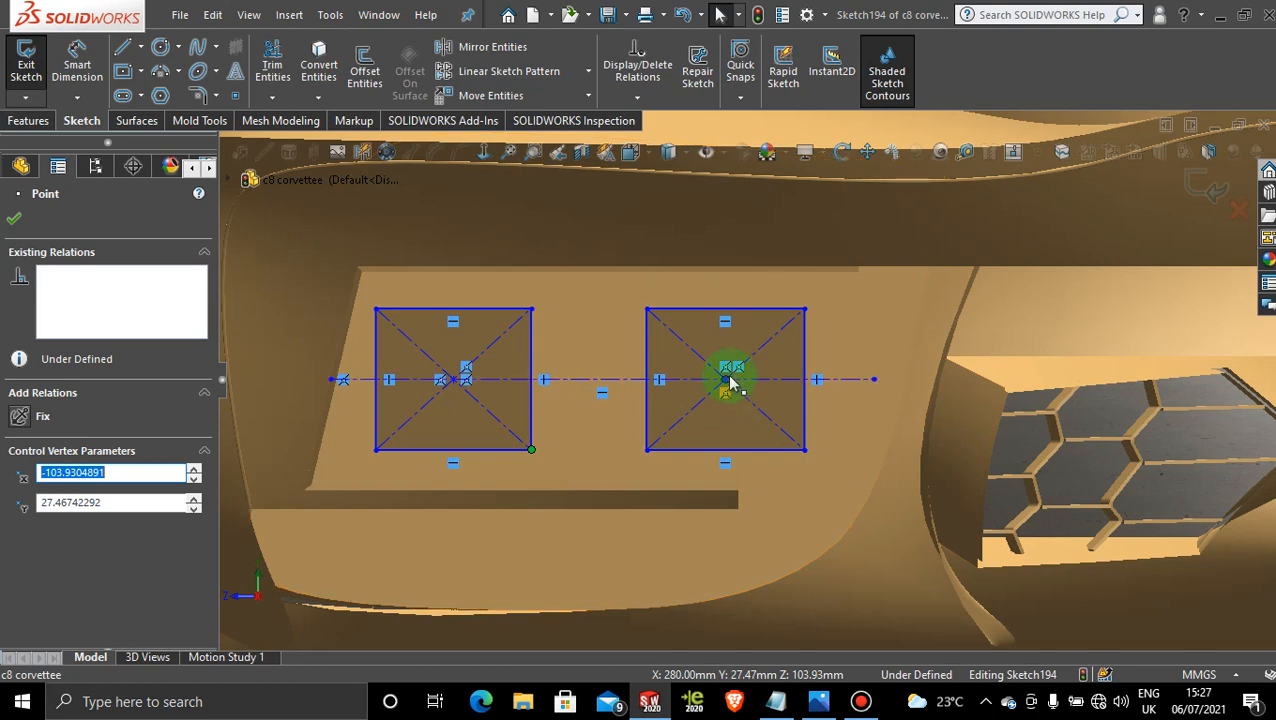
drag(720, 379, 713, 380)
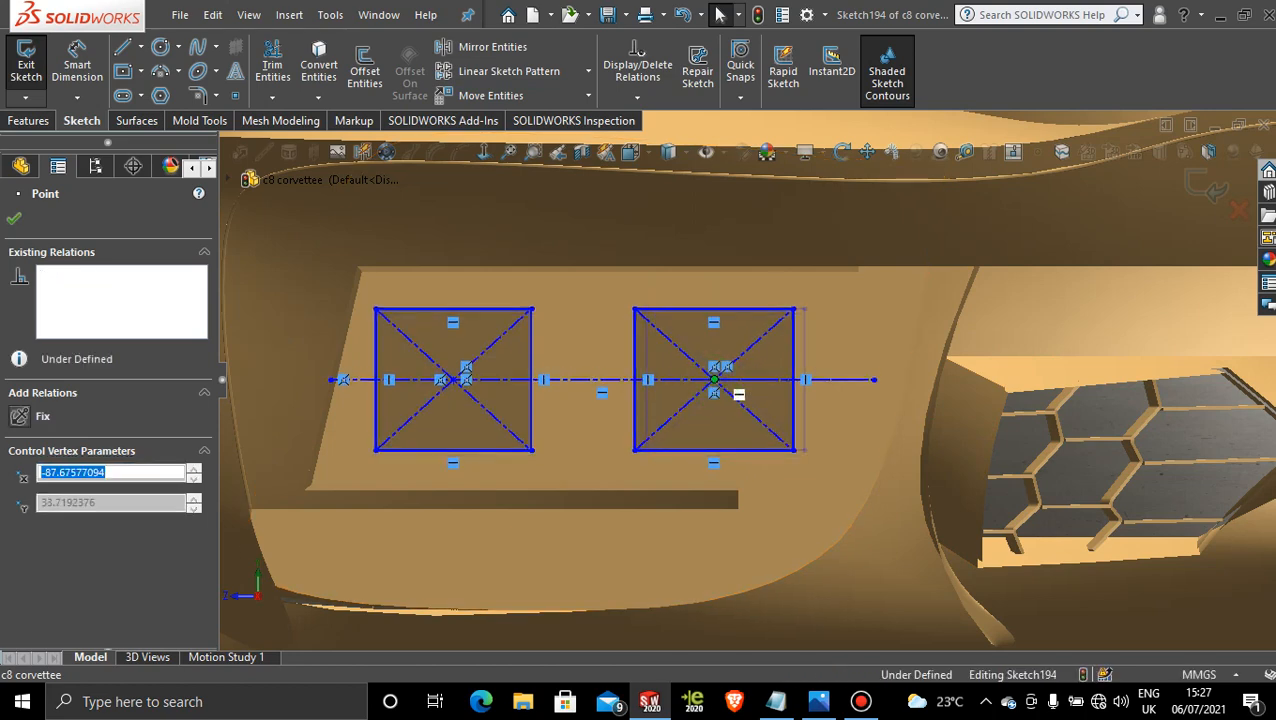
- Apply a Fix relation to the horizontal centerline that runs through both rectangles
click(590, 384)
right_click(590, 385)
click(656, 318)
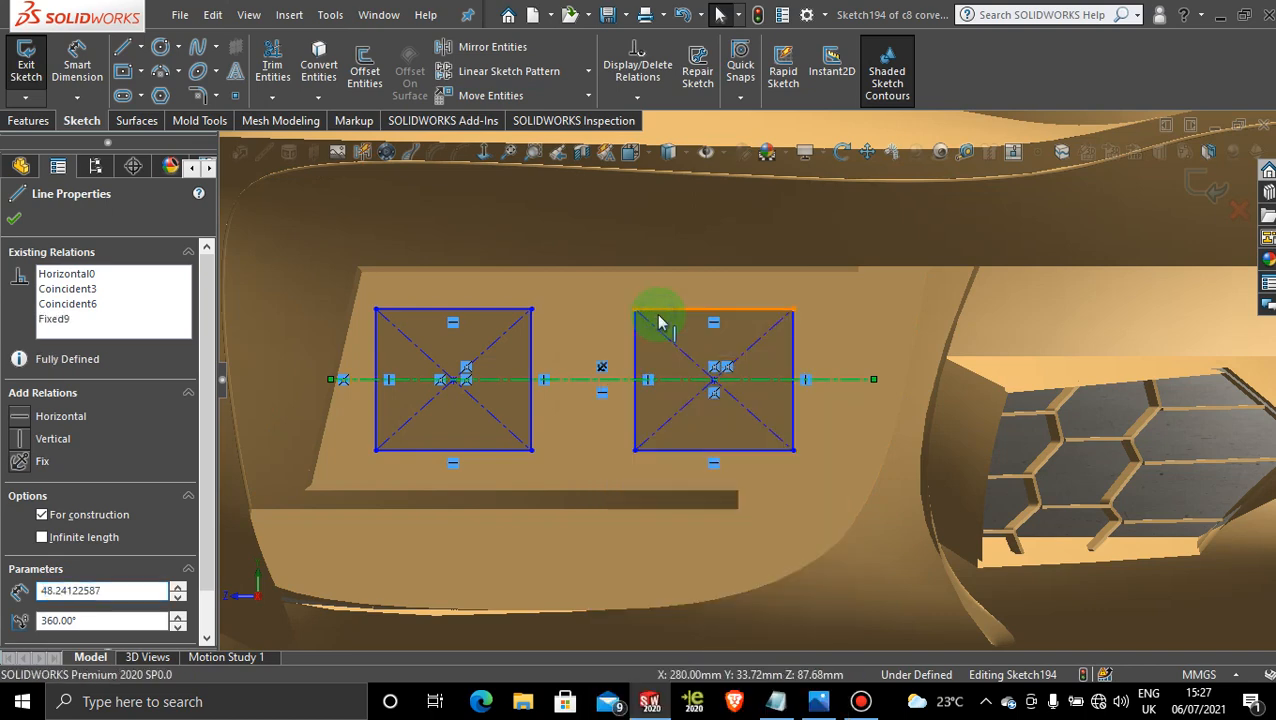
- Enlarge both rectangles to about 16 mm wide and 14.7 mm high, with their upper edges level
drag(636, 318, 613, 297)
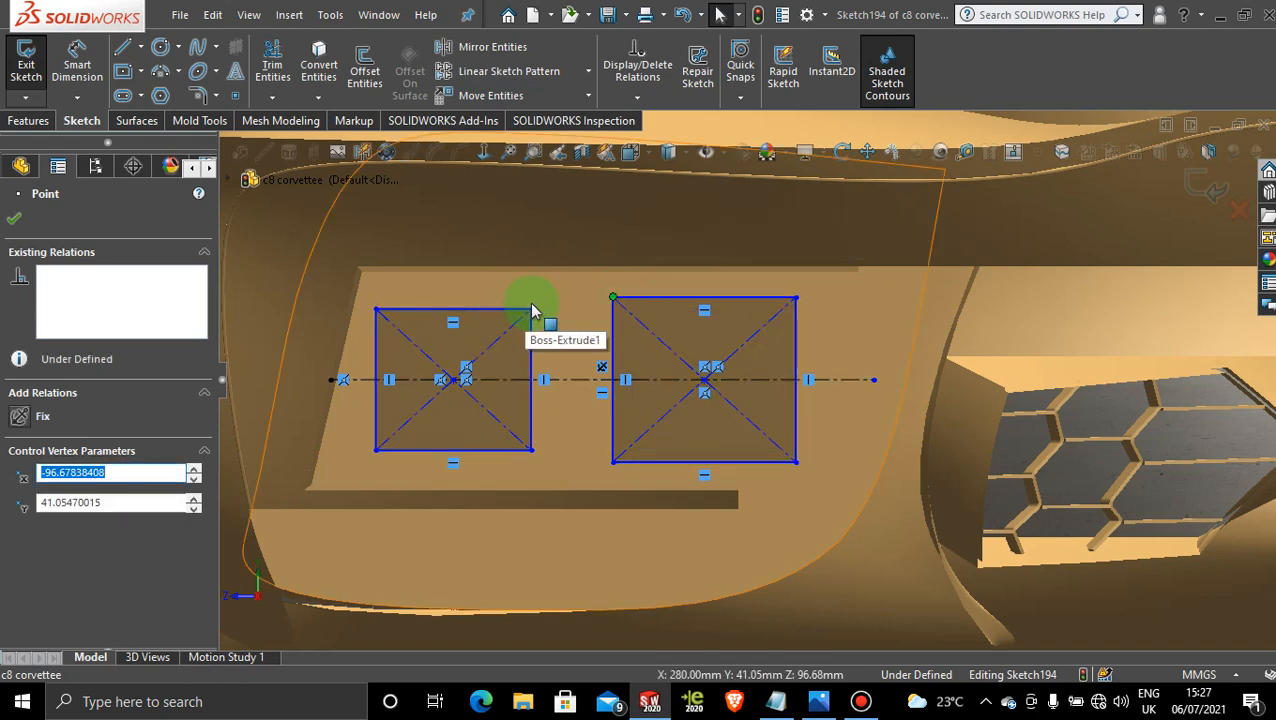
mouse_move(532, 310)
mouse_down()
mouse_move(541, 294)
mouse_move(549, 303)
mouse_up()
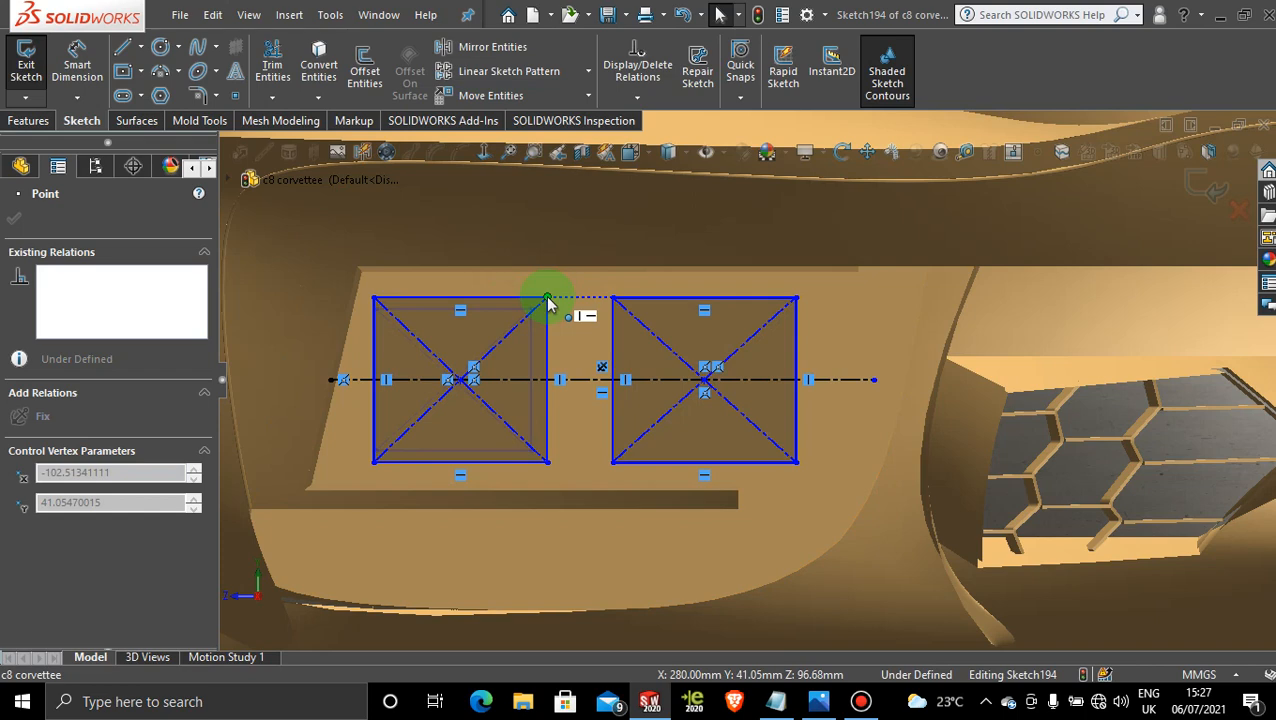
drag(547, 299, 554, 307)
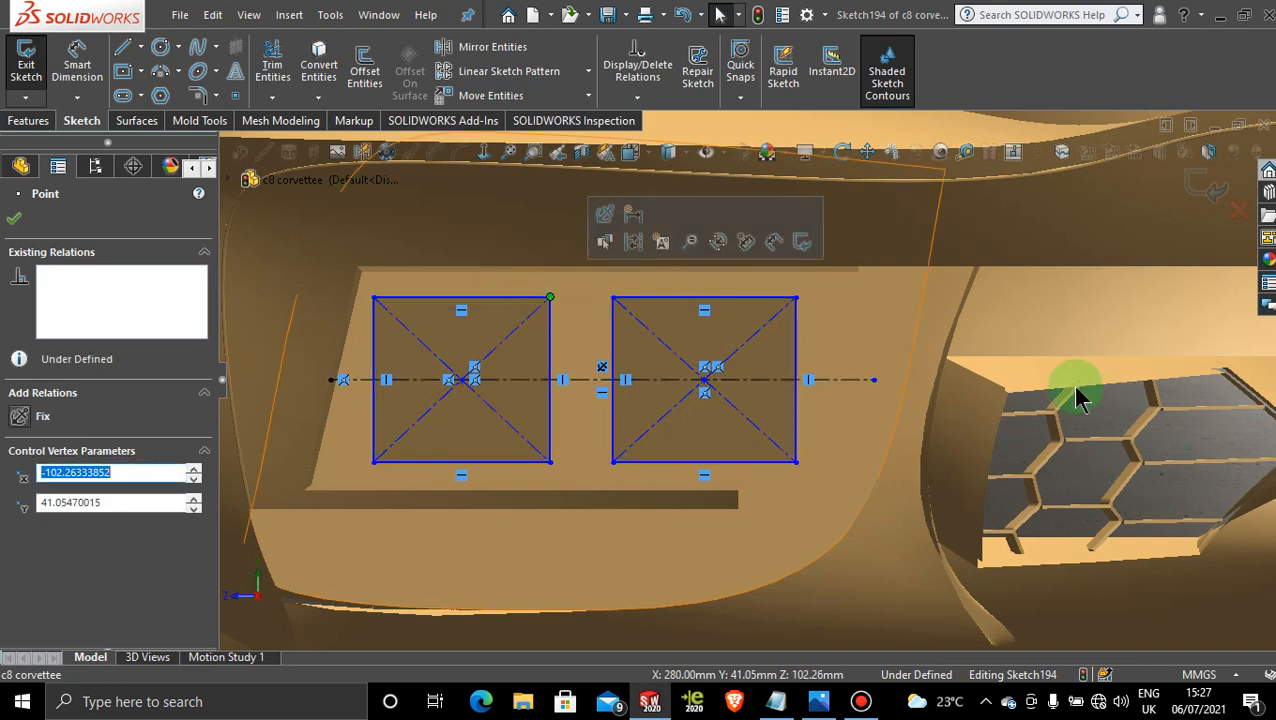
- Make all eight sides of the two rectangles equal in length
click(385, 330)
click(457, 323)
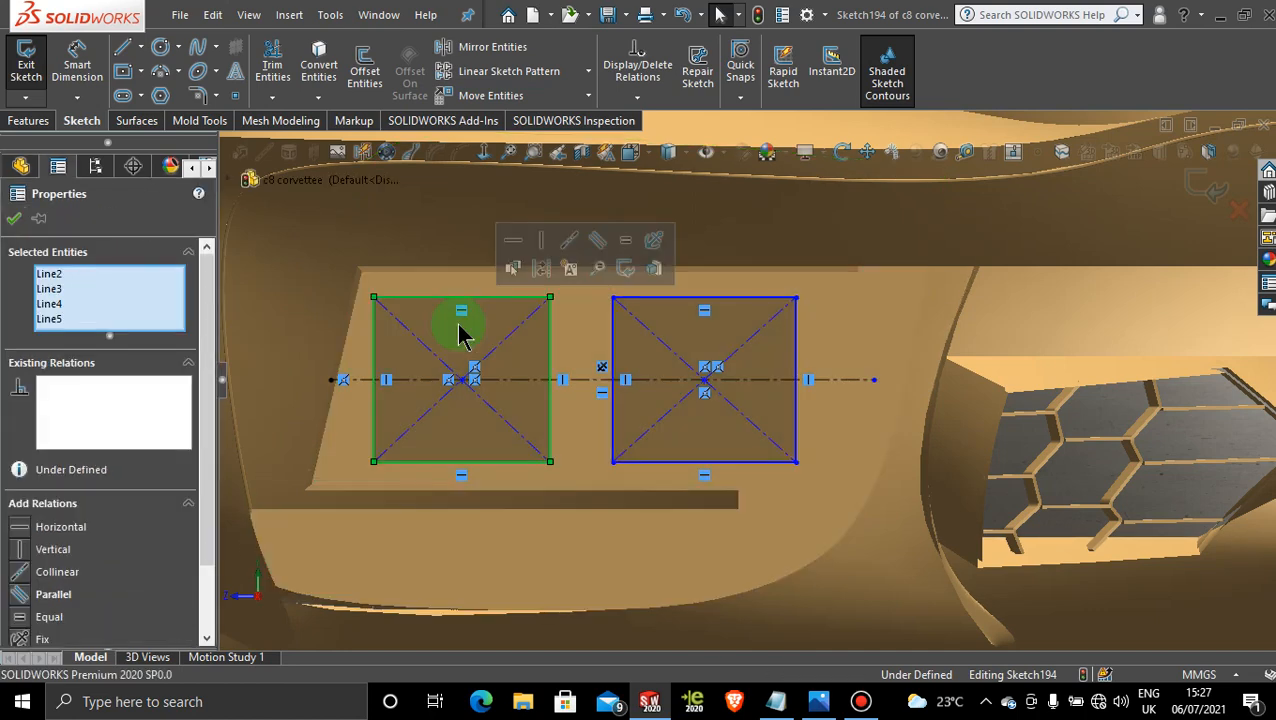
ctrl+click(712, 333)
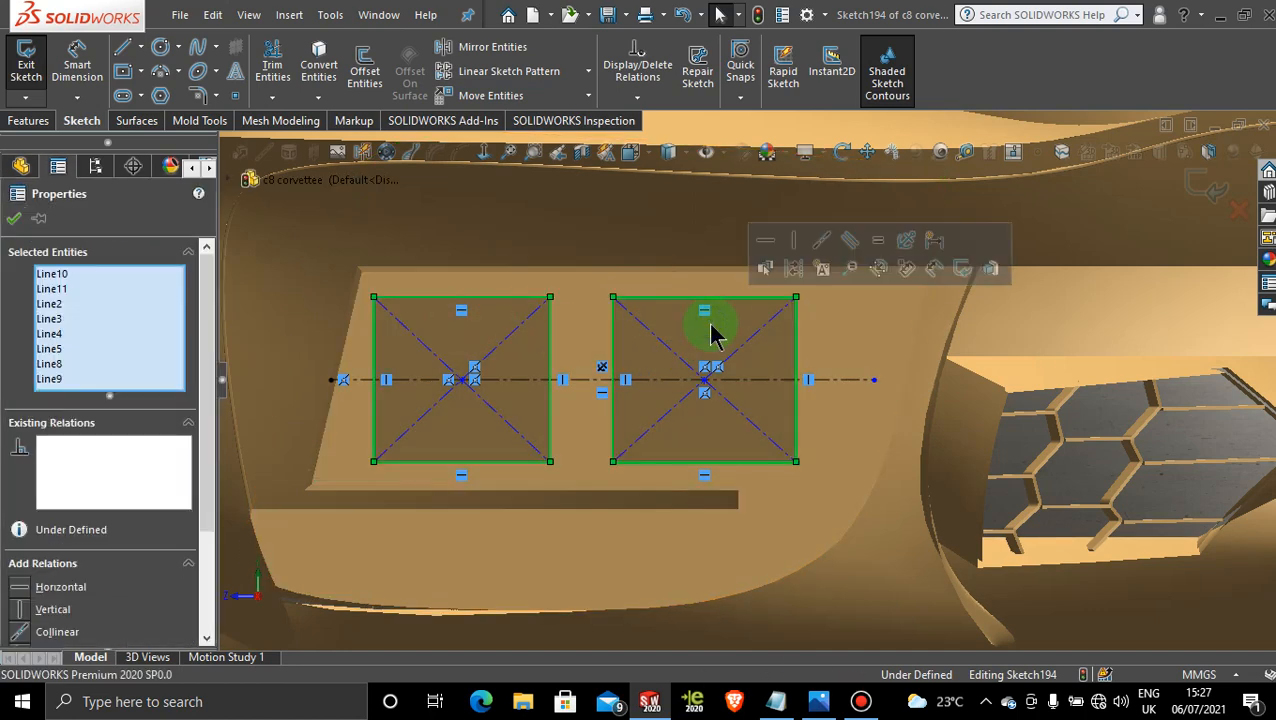
click(879, 241)
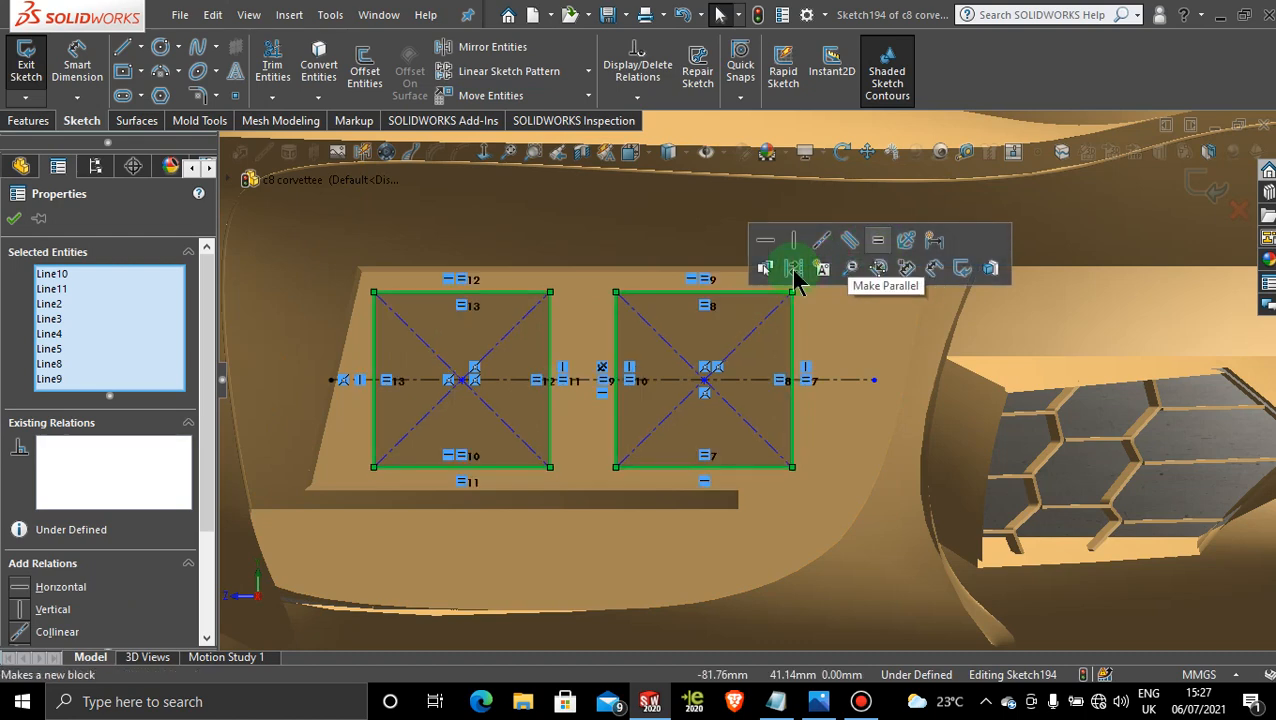
click(14, 218)
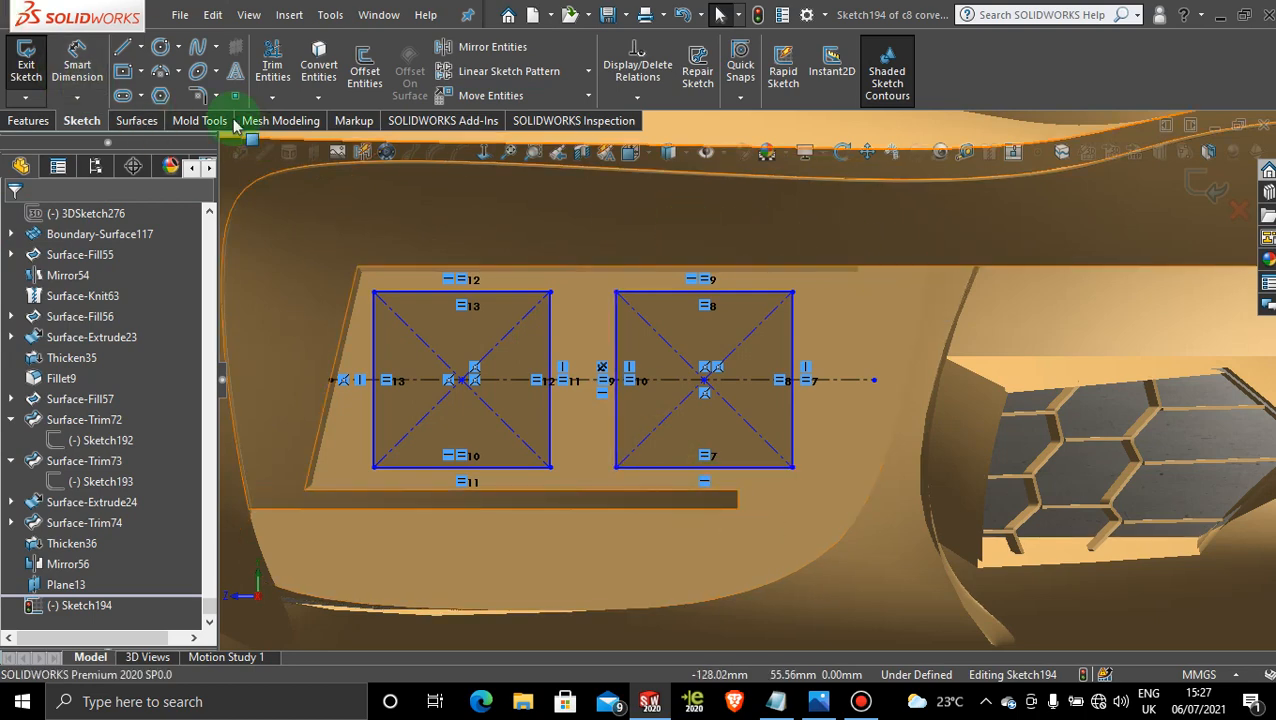
- Try to round the four corners of the outer rectangle with Sketch Fillets of 3.5 mm radius
click(205, 95)
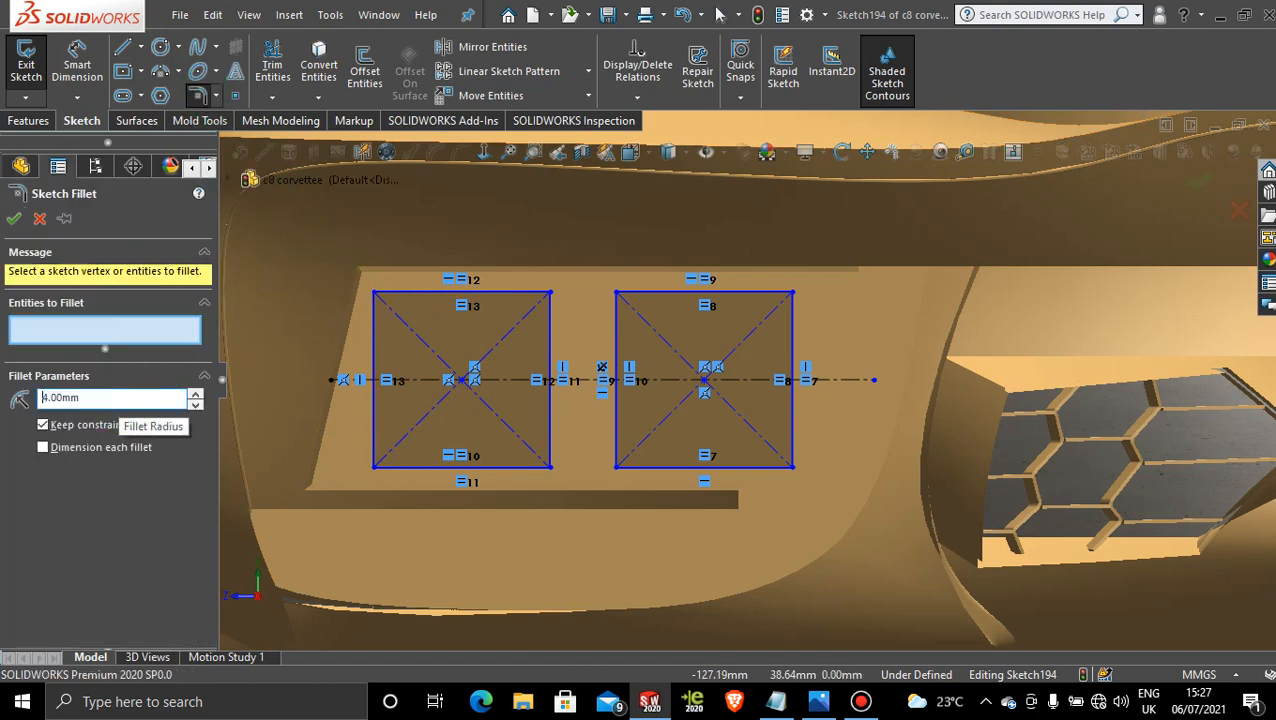
click(374, 292)
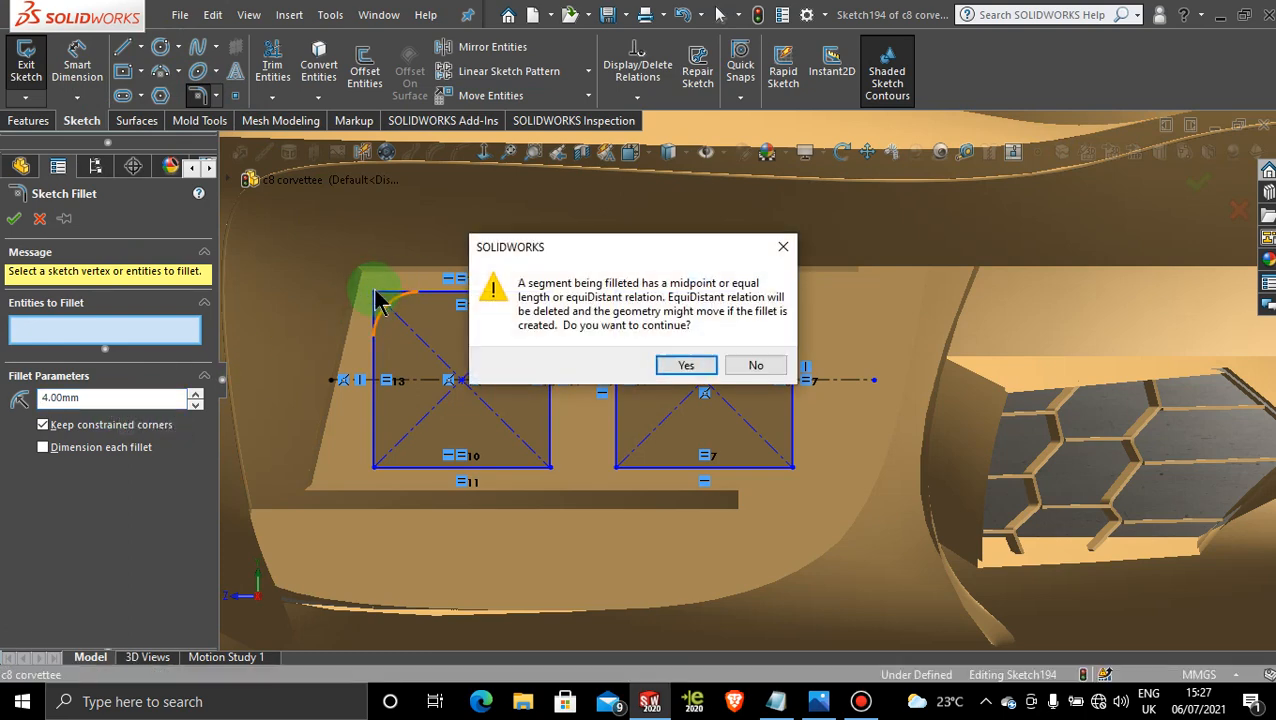
click(783, 247)
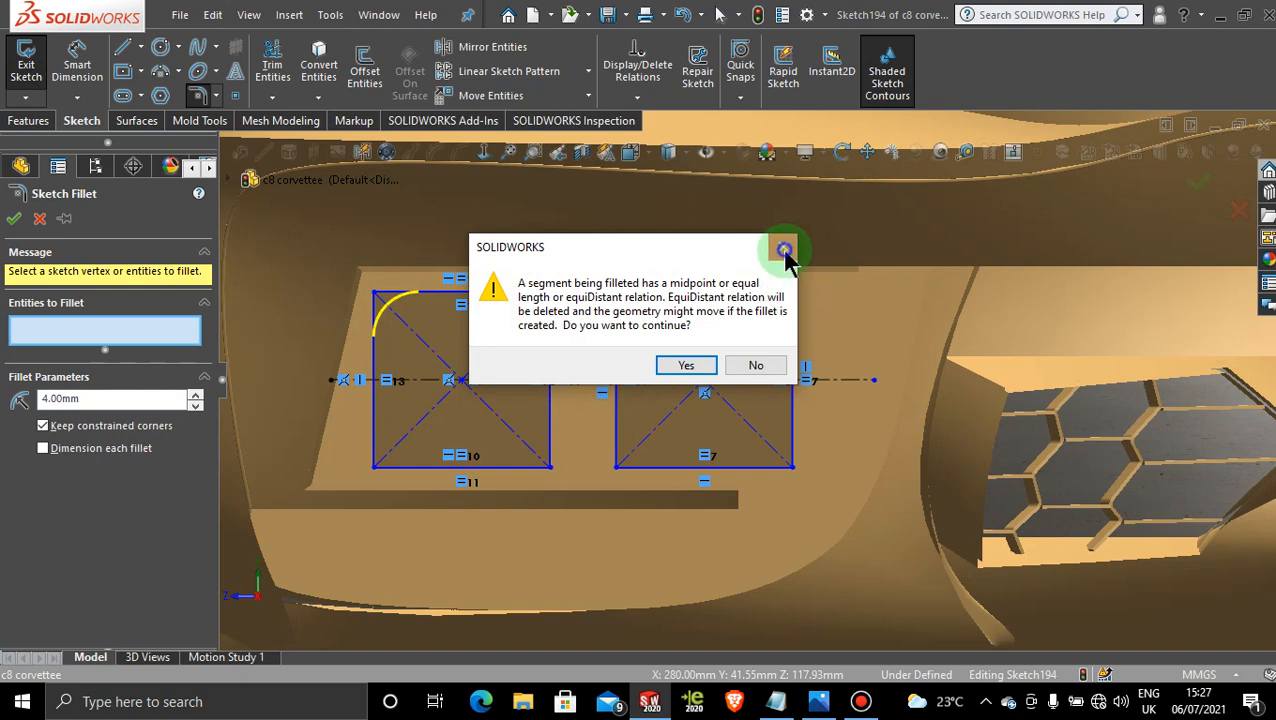
click(783, 247)
click(551, 466)
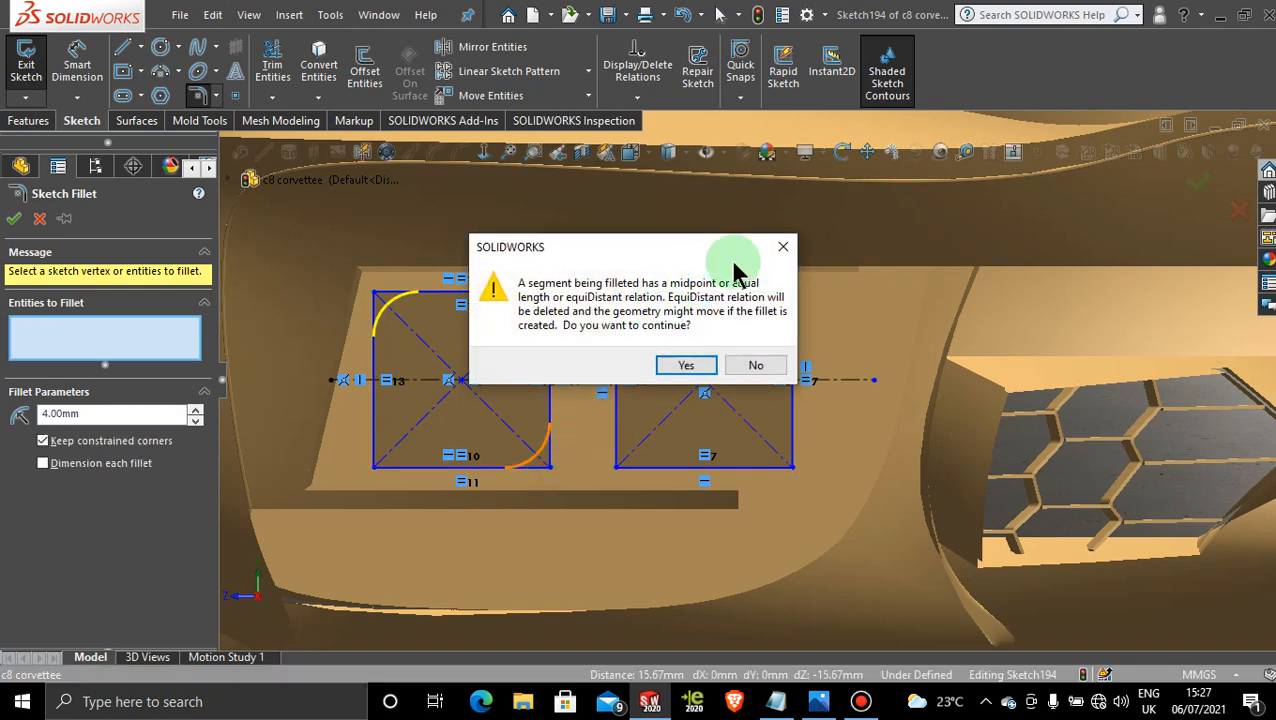
click(785, 248)
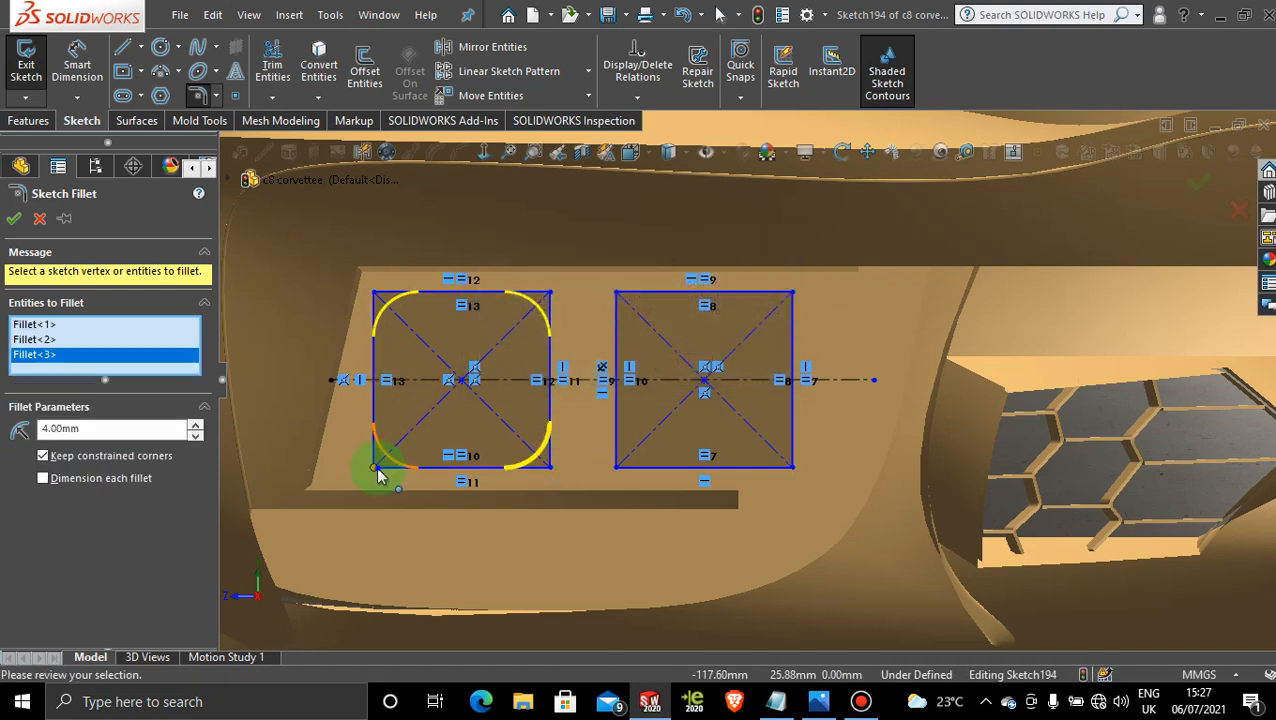
click(788, 248)
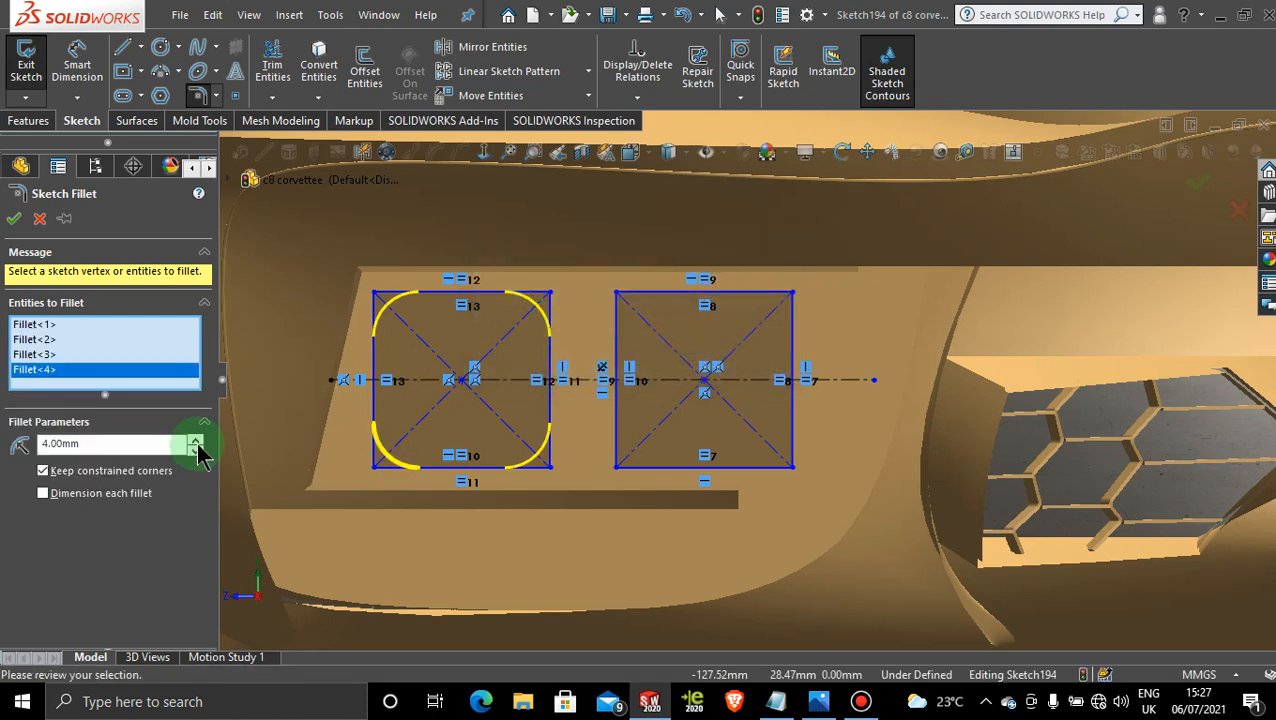
drag(178, 443, 30, 444)
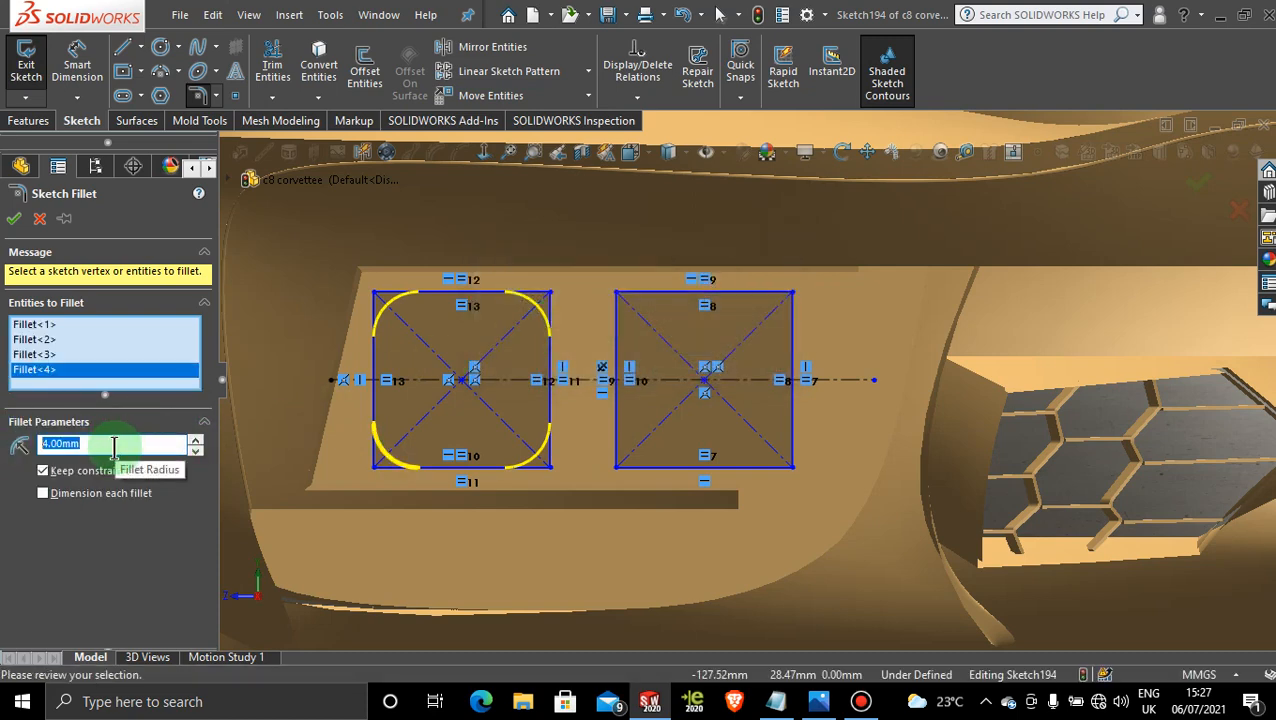
text(3)
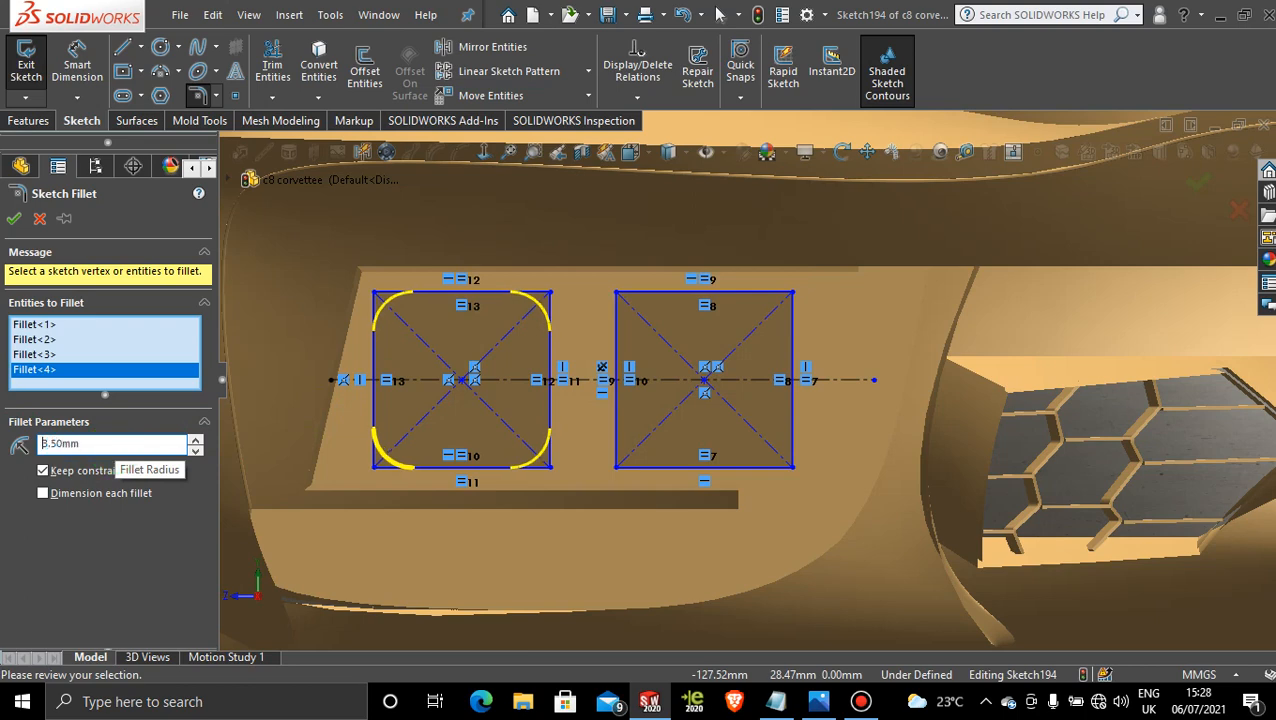
- Try to add the four corners of the inner rectangle to the 3.5 mm Sketch Fillet, accepting loss of their equal relations
click(697, 335)
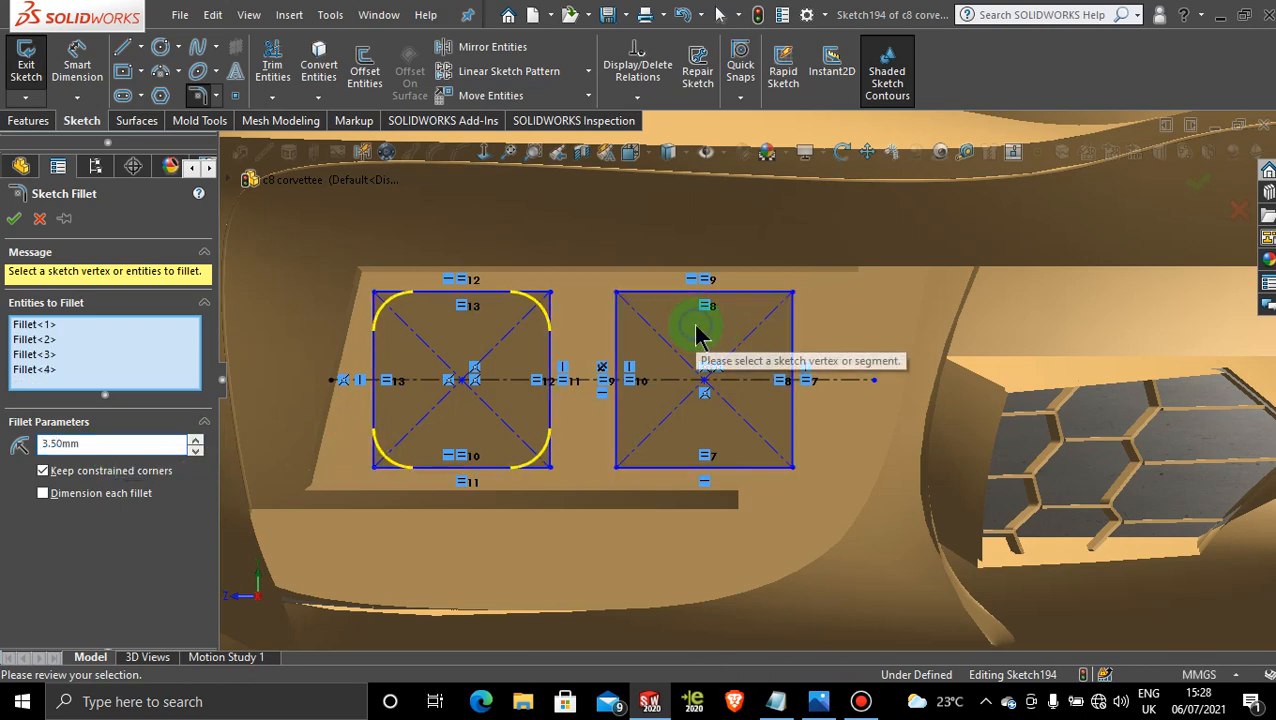
click(618, 295)
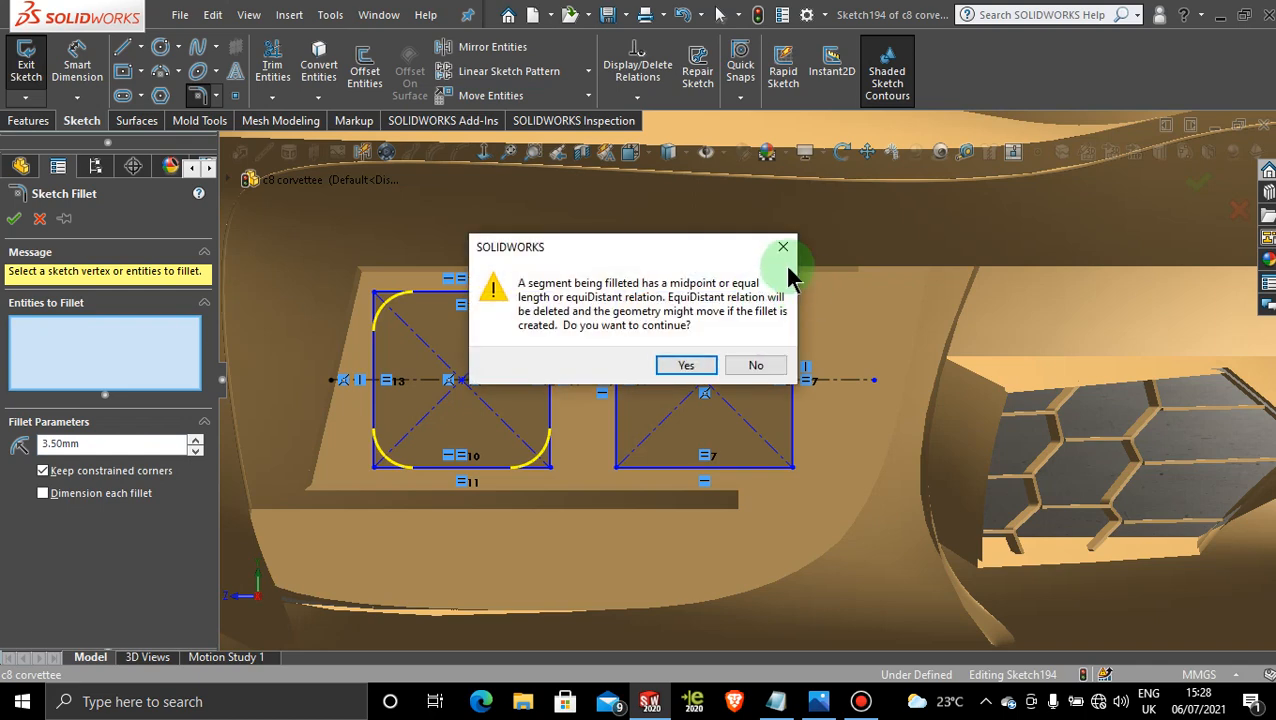
click(790, 290)
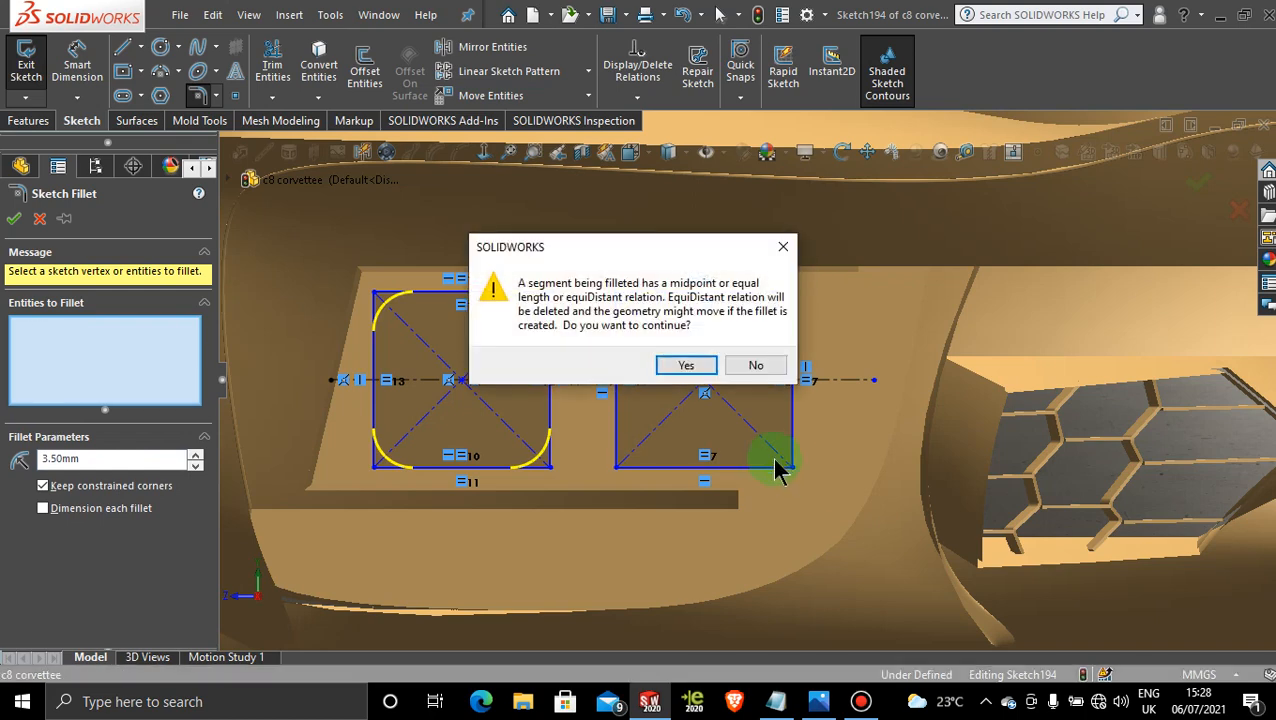
click(760, 366)
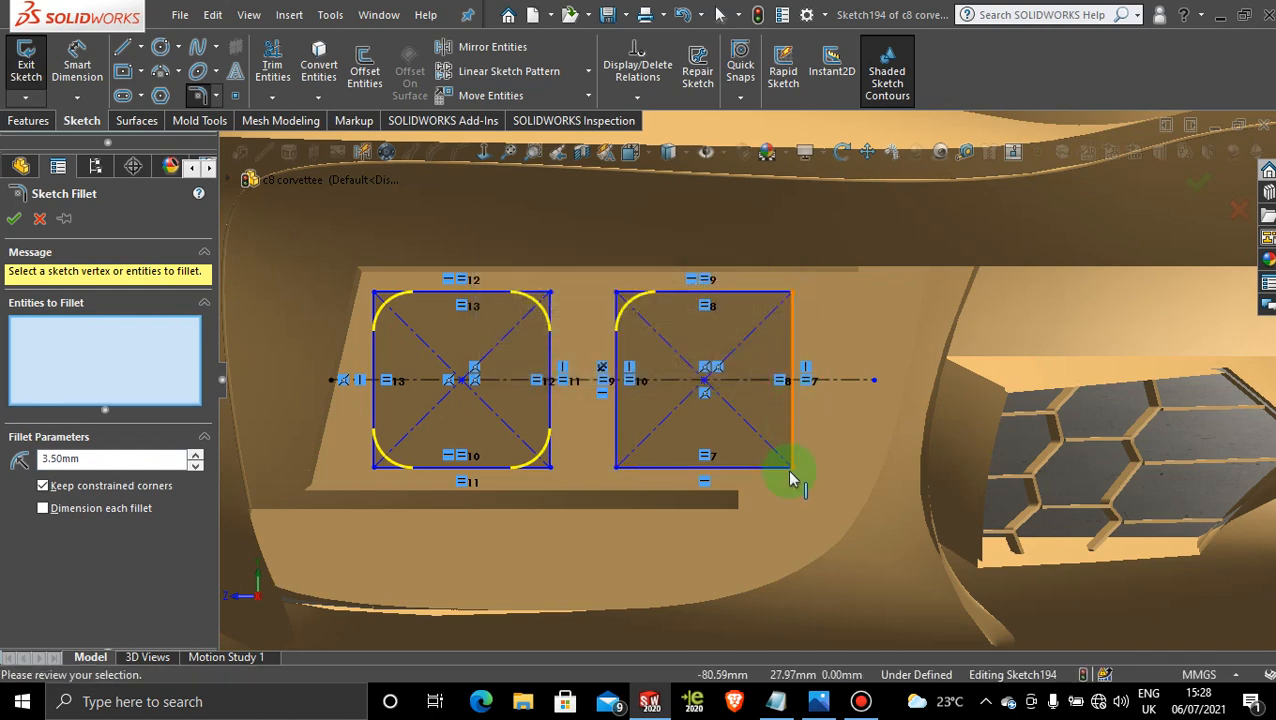
click(794, 468)
click(760, 366)
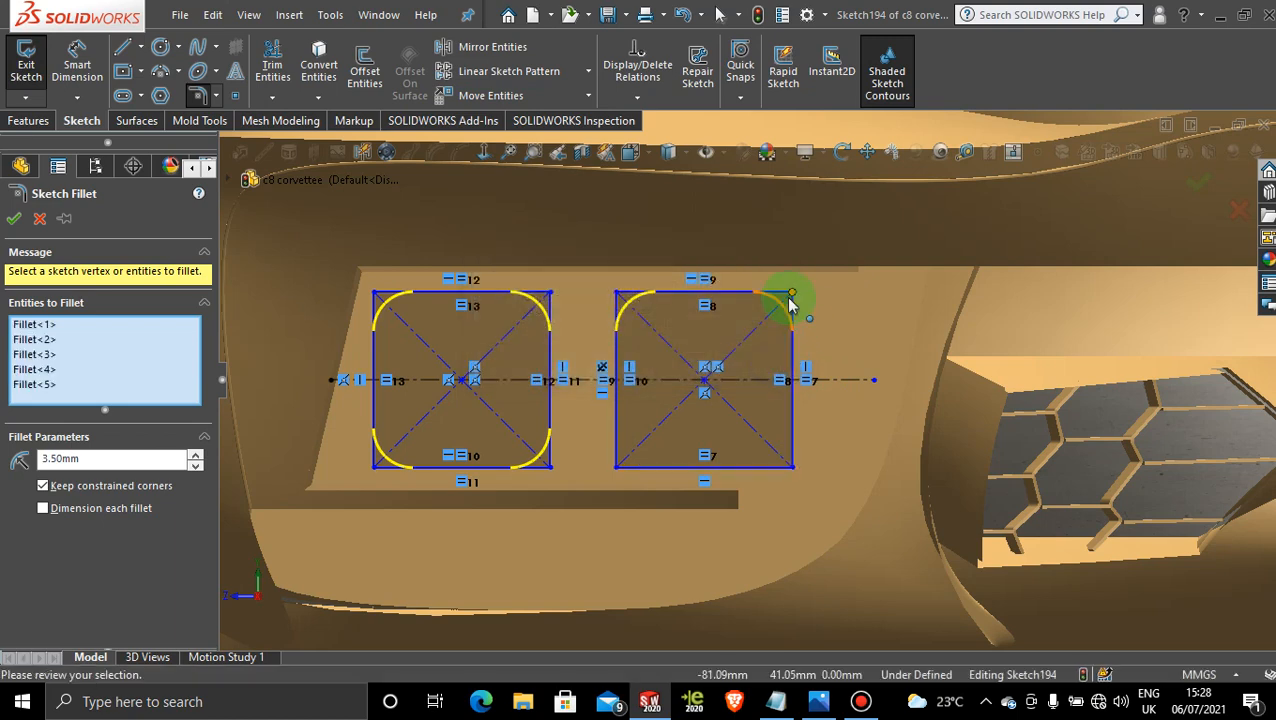
click(792, 292)
click(688, 366)
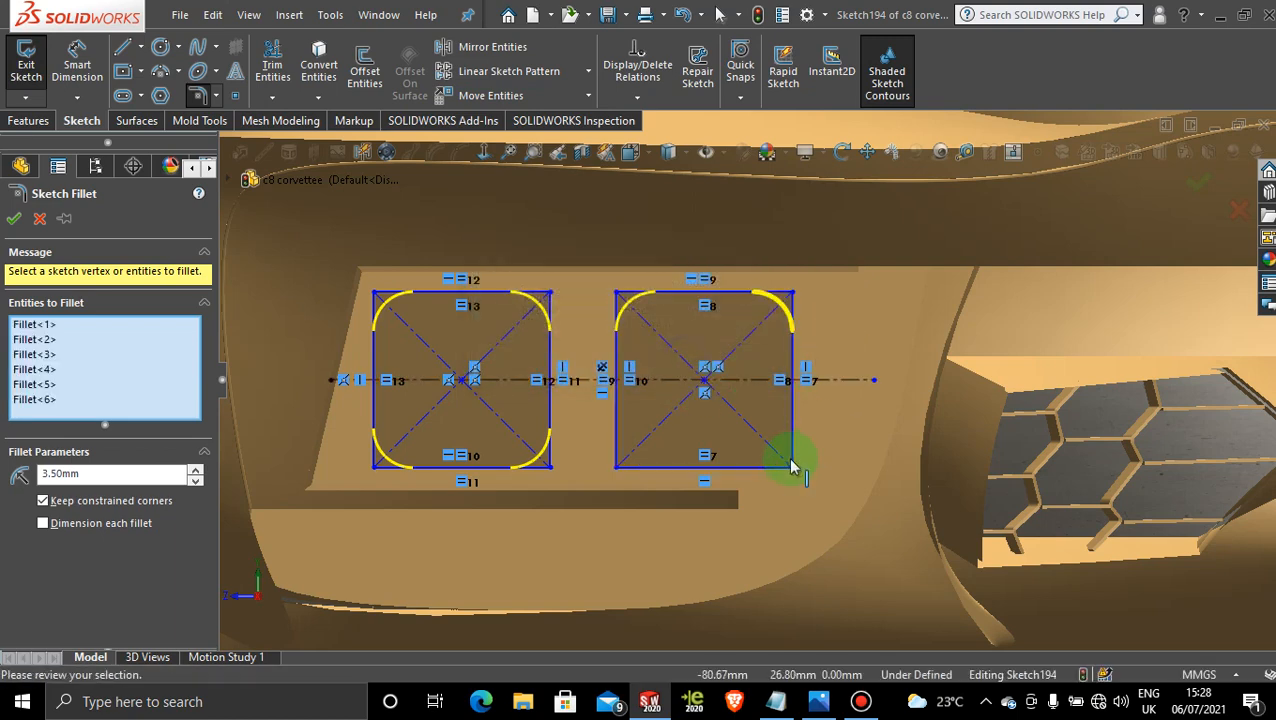
click(792, 464)
click(710, 367)
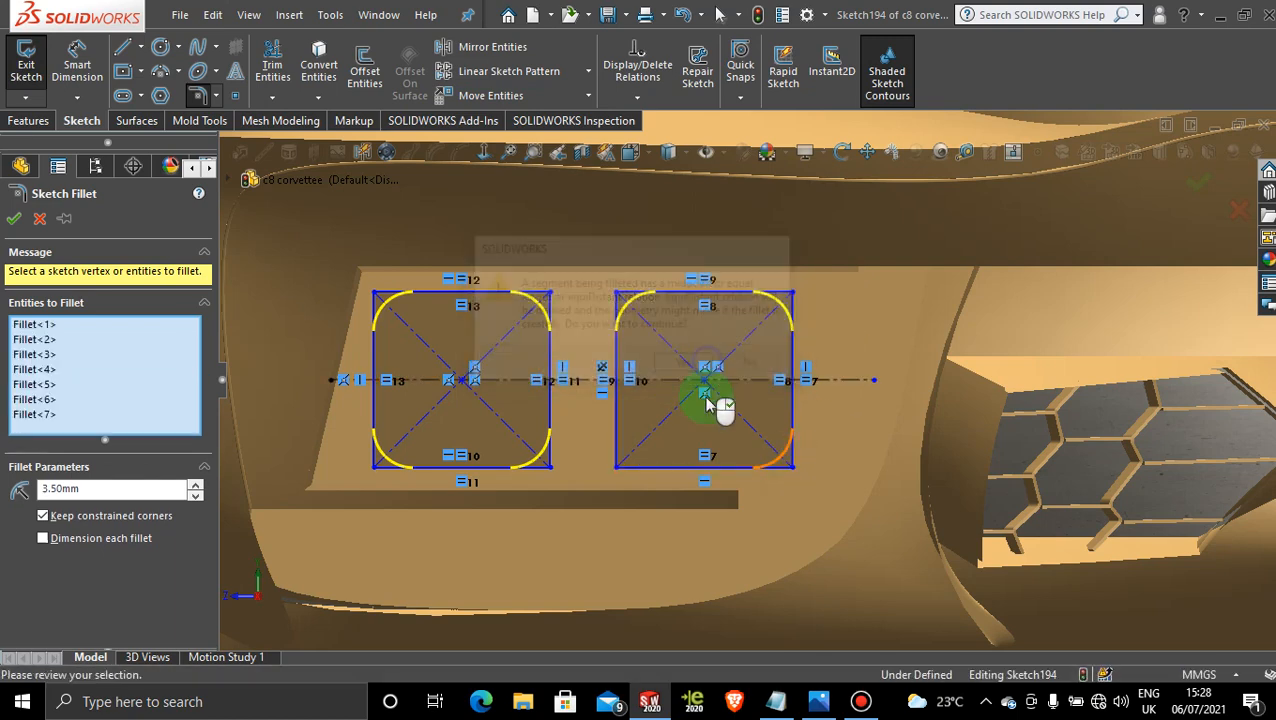
click(616, 468)
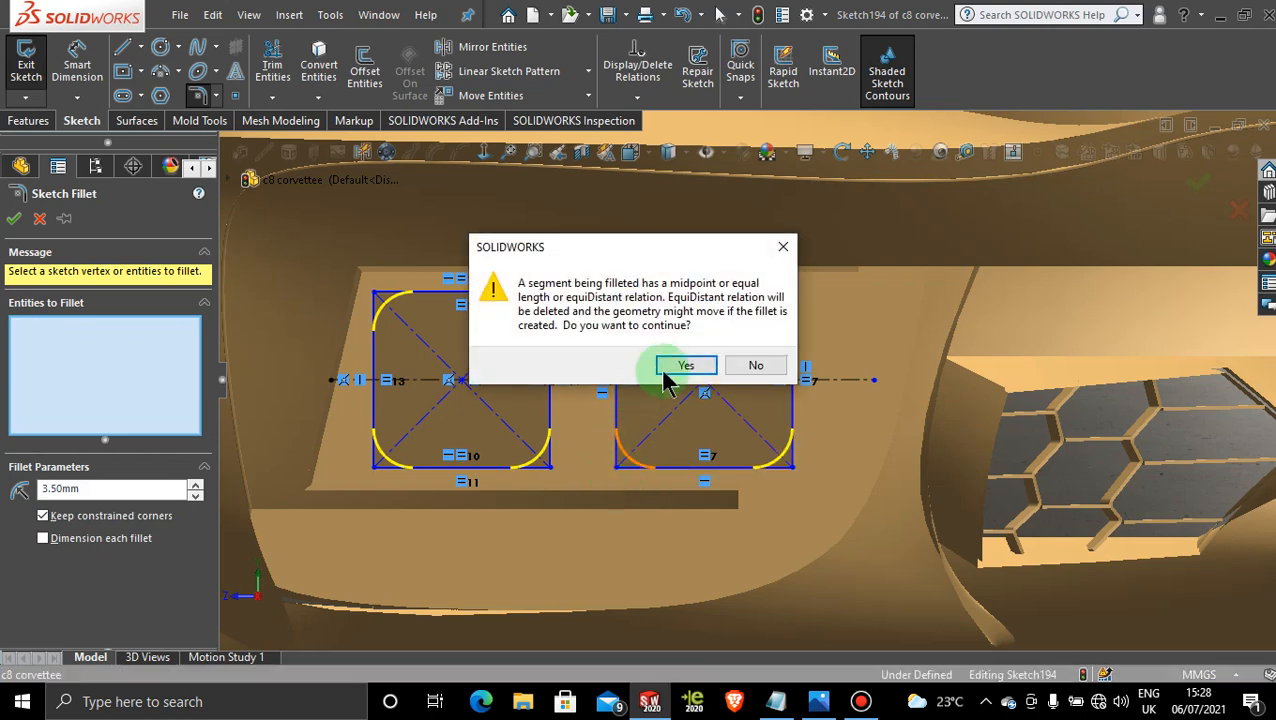
click(690, 368)
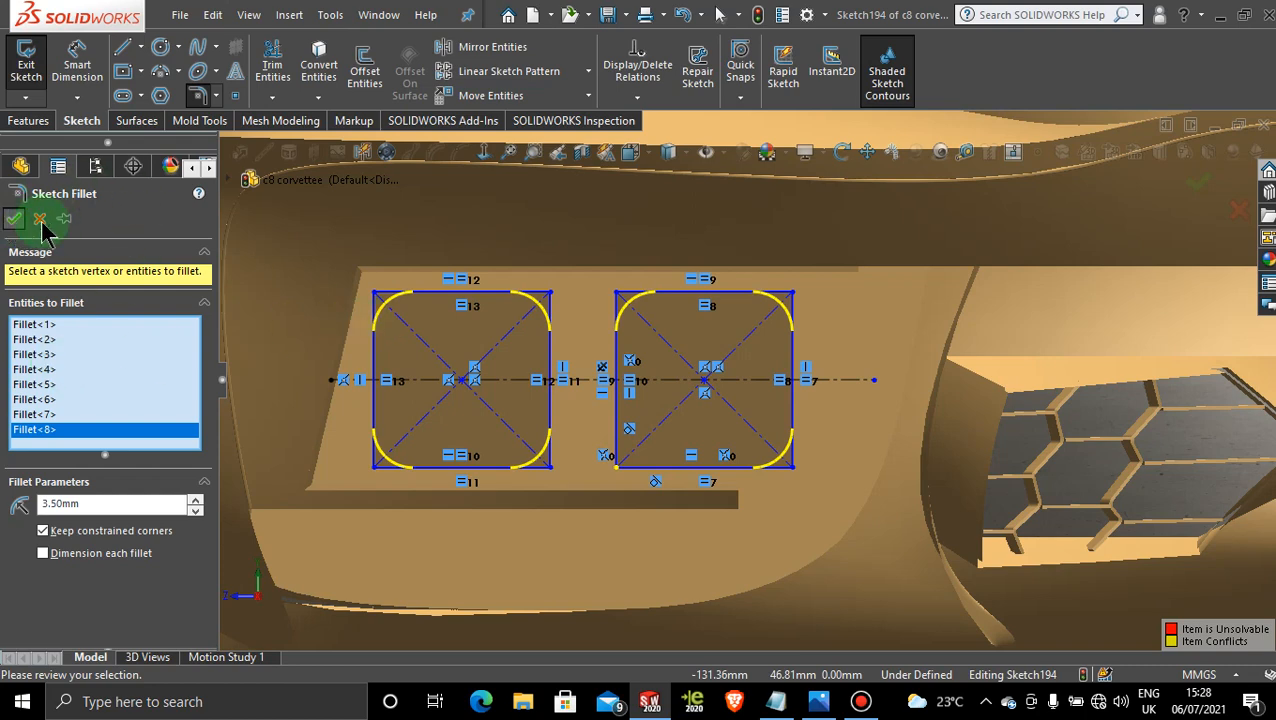
click(860, 701)
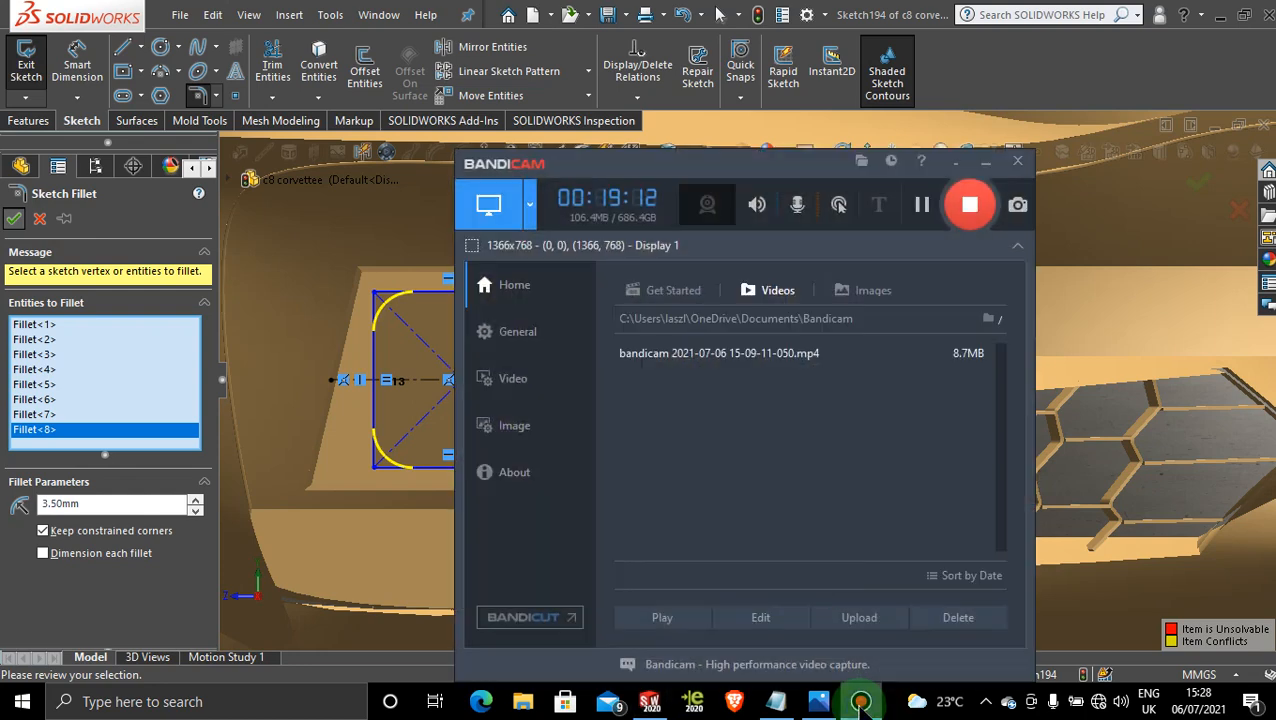
click(922, 206)
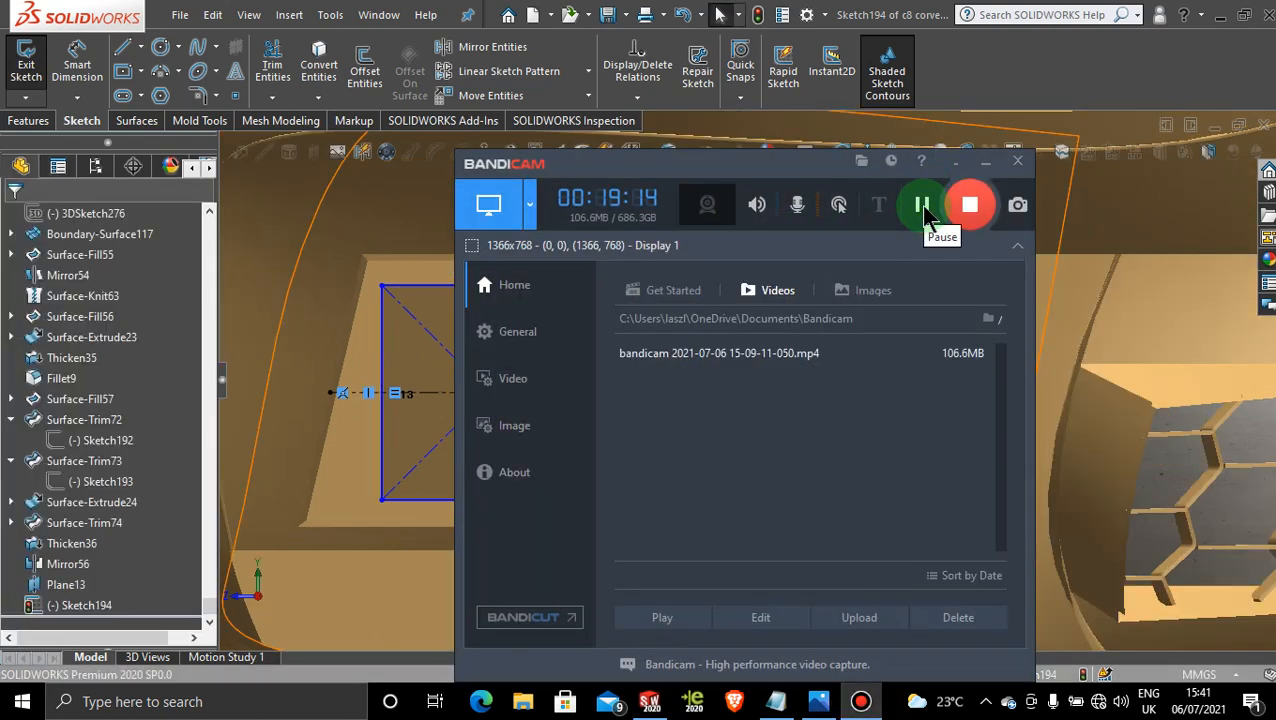